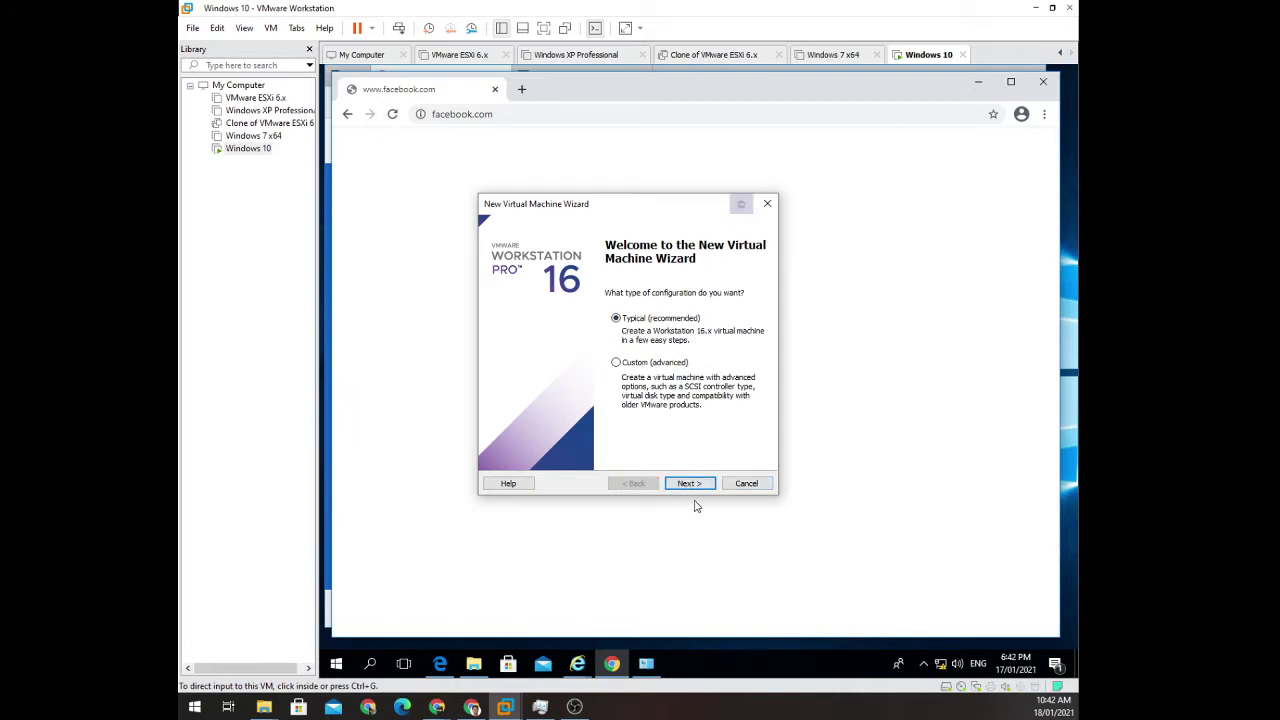
# Keep the Typical configuration and choose to install the operating system later.
pyautogui.click(690, 484)
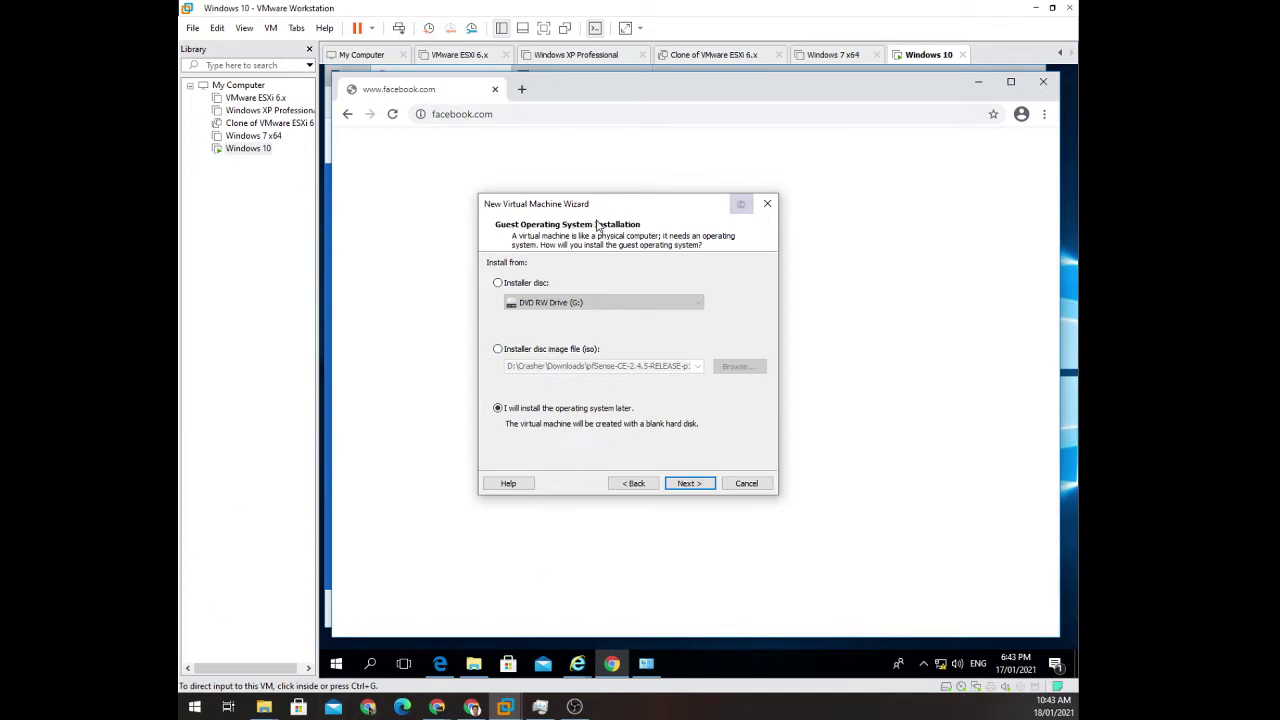
pyautogui.click(699, 484)
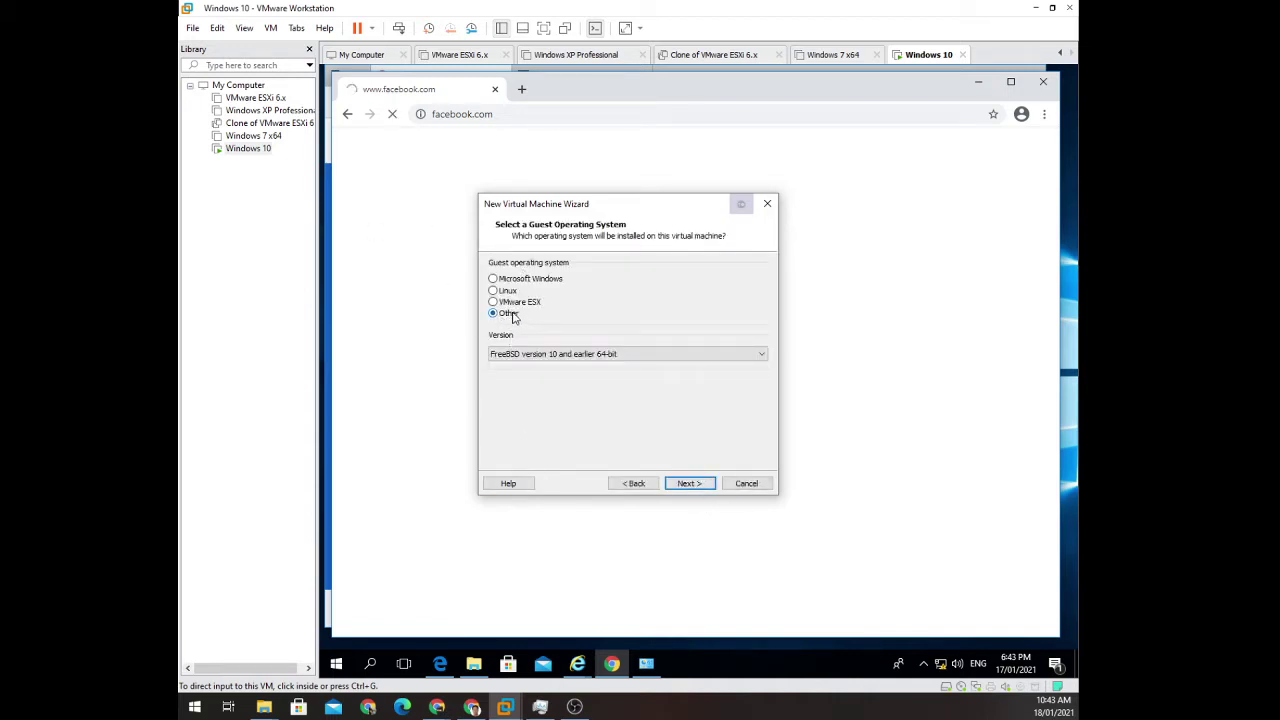
# Set the guest OS to Other with version FreeBSD version 10 and earlier 64-bit.
pyautogui.click(560, 358)
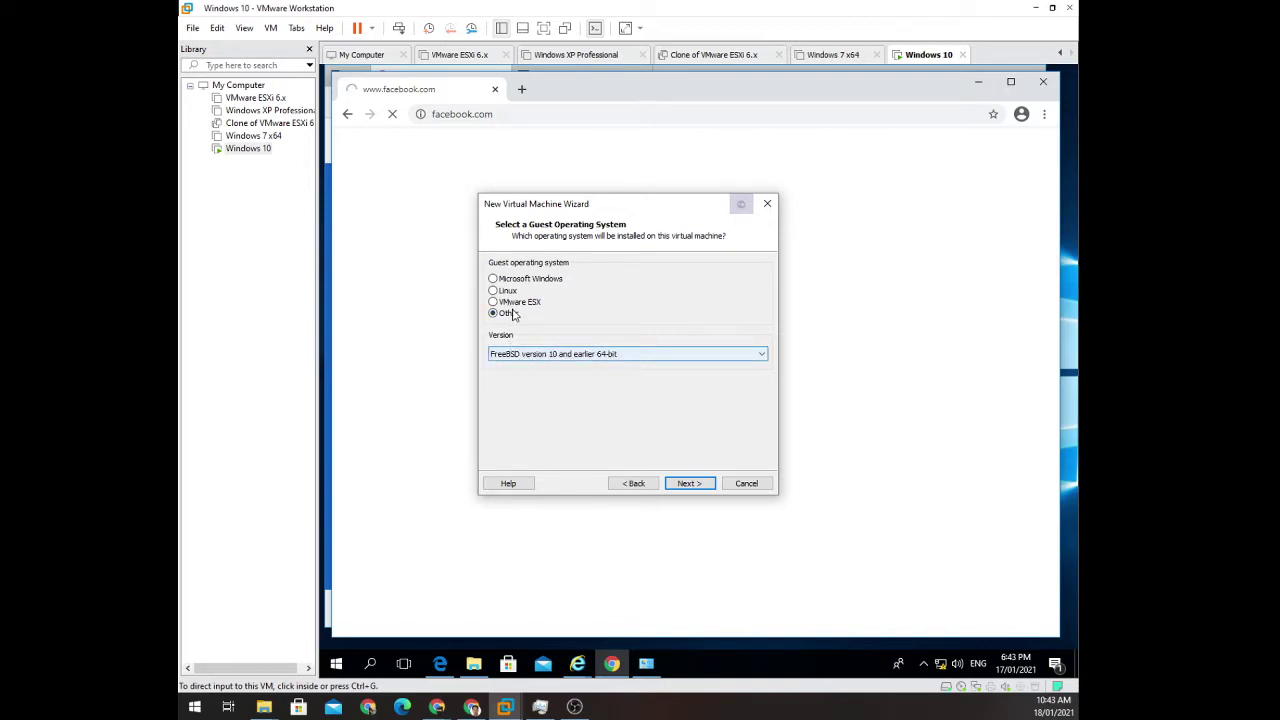
pyautogui.click(510, 279)
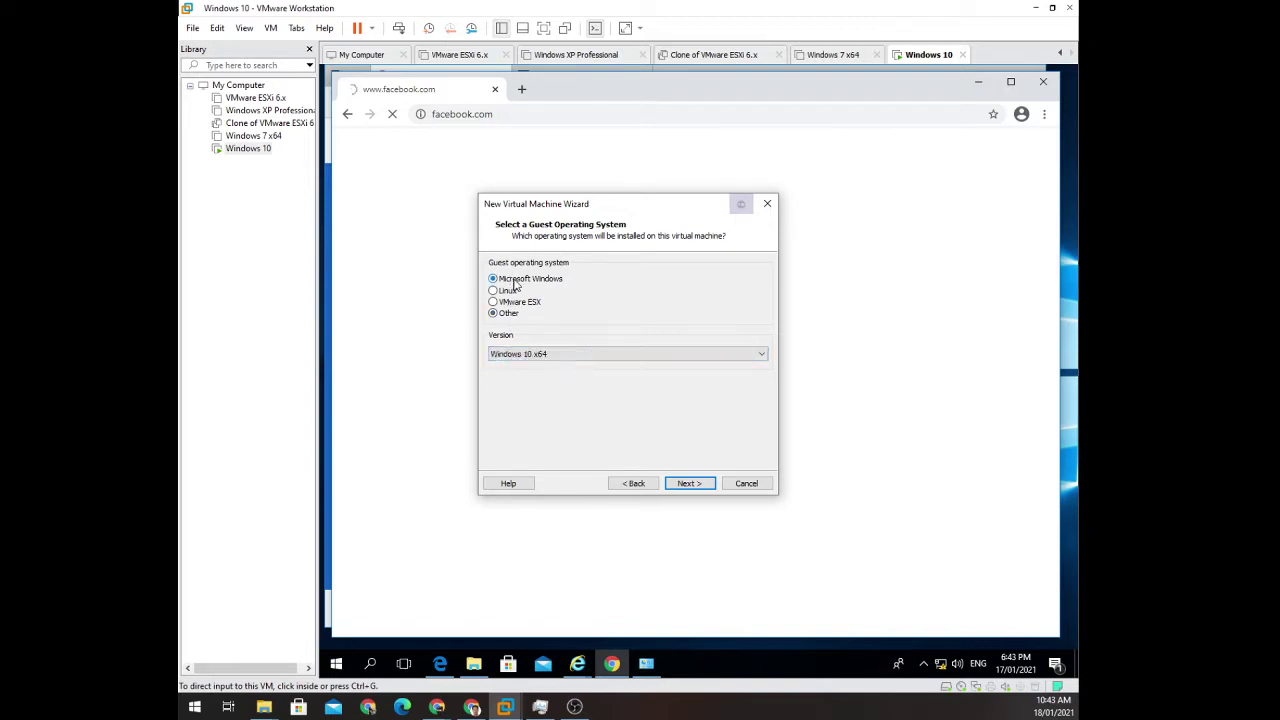
pyautogui.click(525, 356)
pyautogui.click(585, 304)
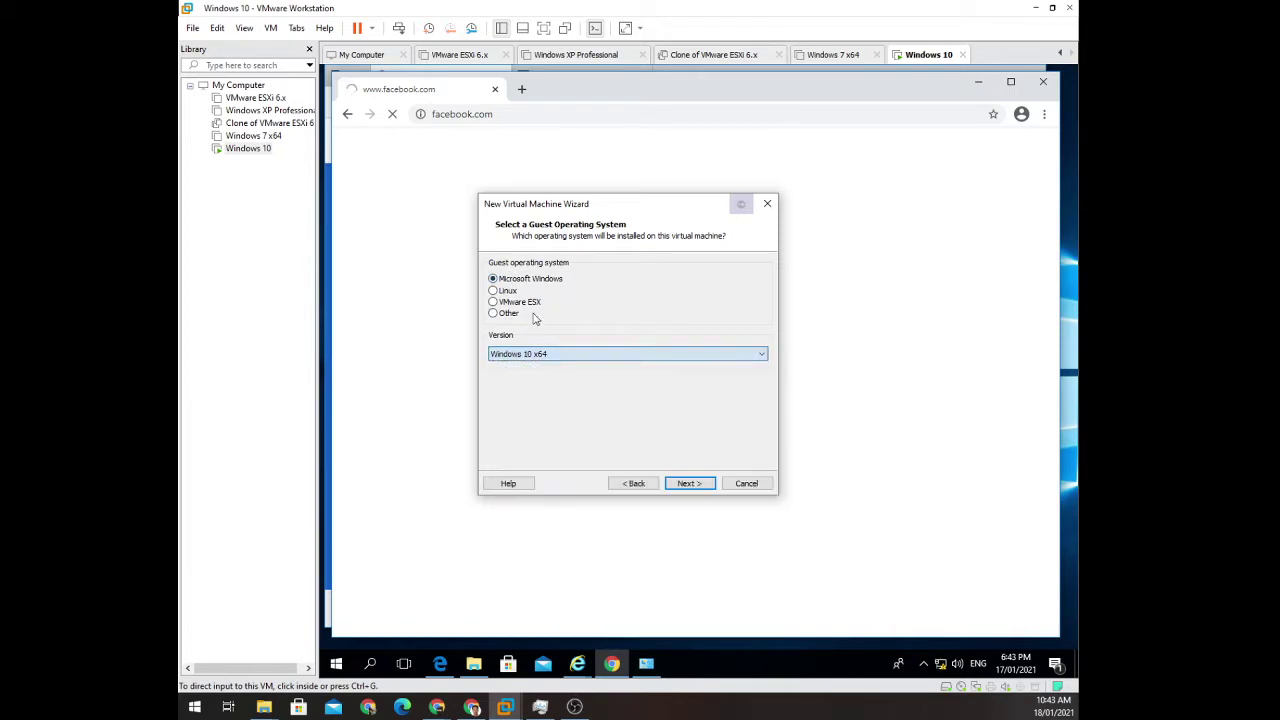
pyautogui.click(510, 316)
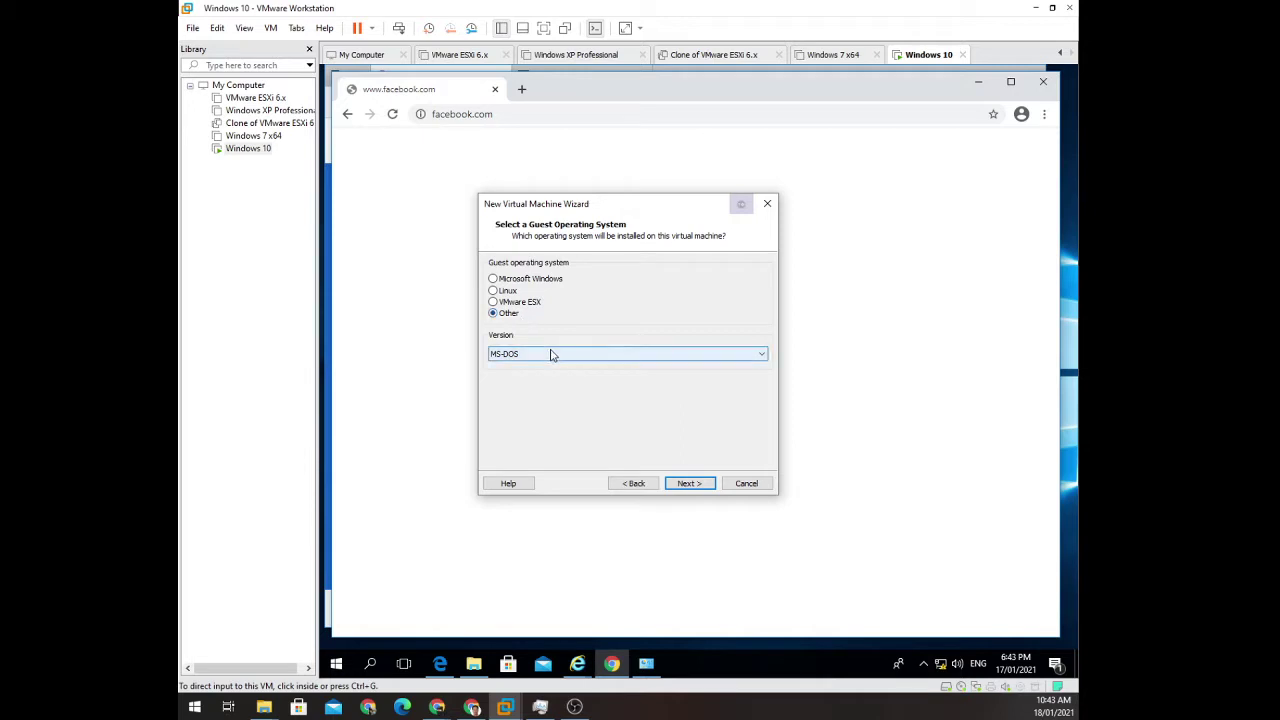
pyautogui.click(545, 354)
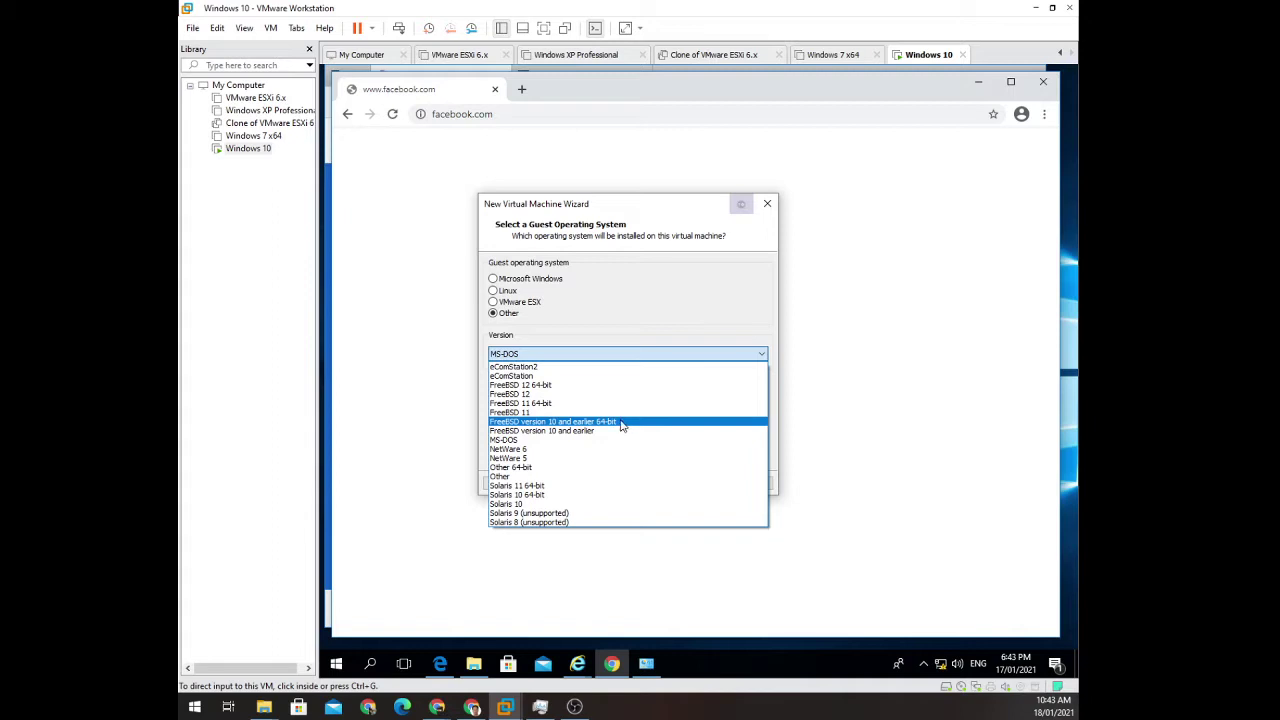
pyautogui.click(621, 423)
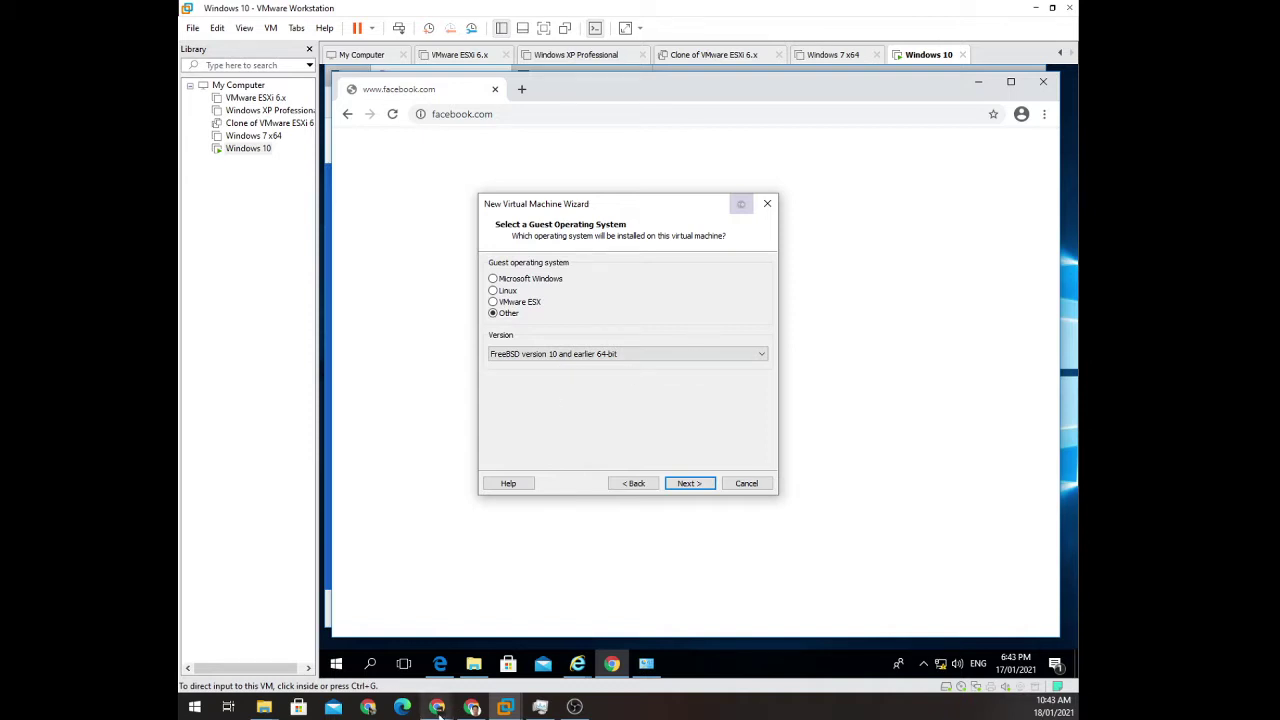
pyautogui.moveTo(471, 707)
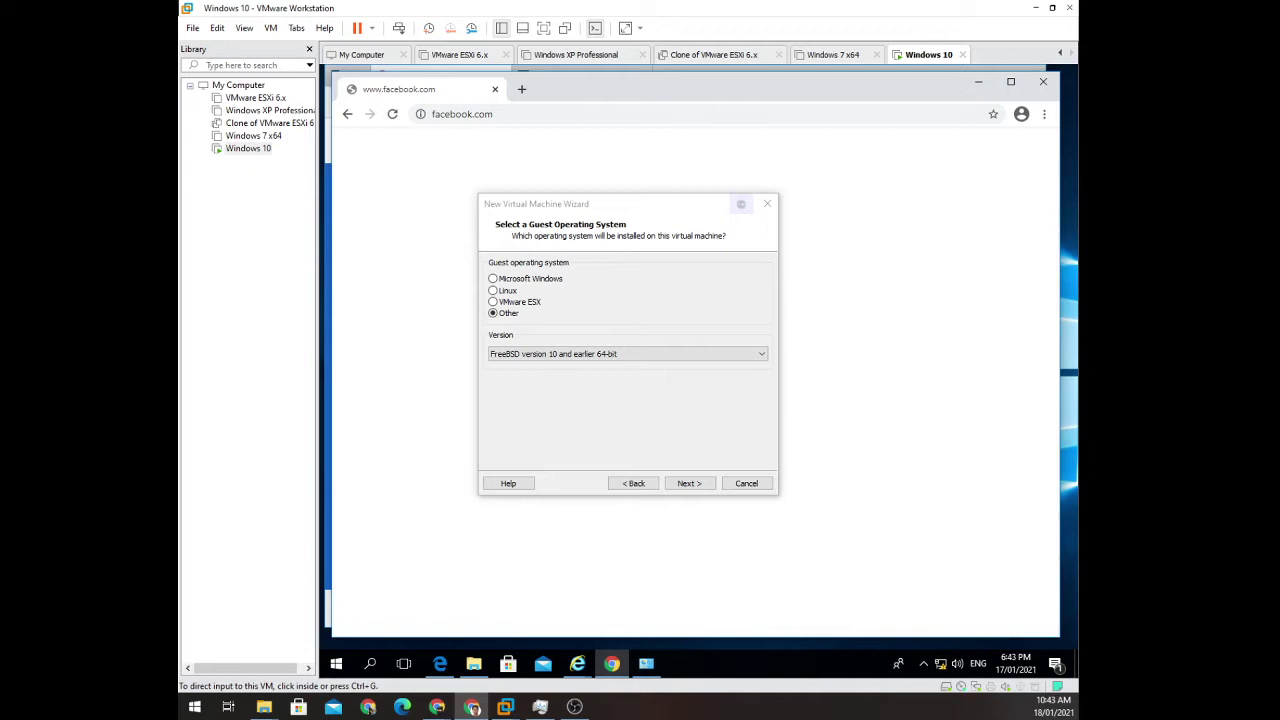
pyautogui.click(688, 483)
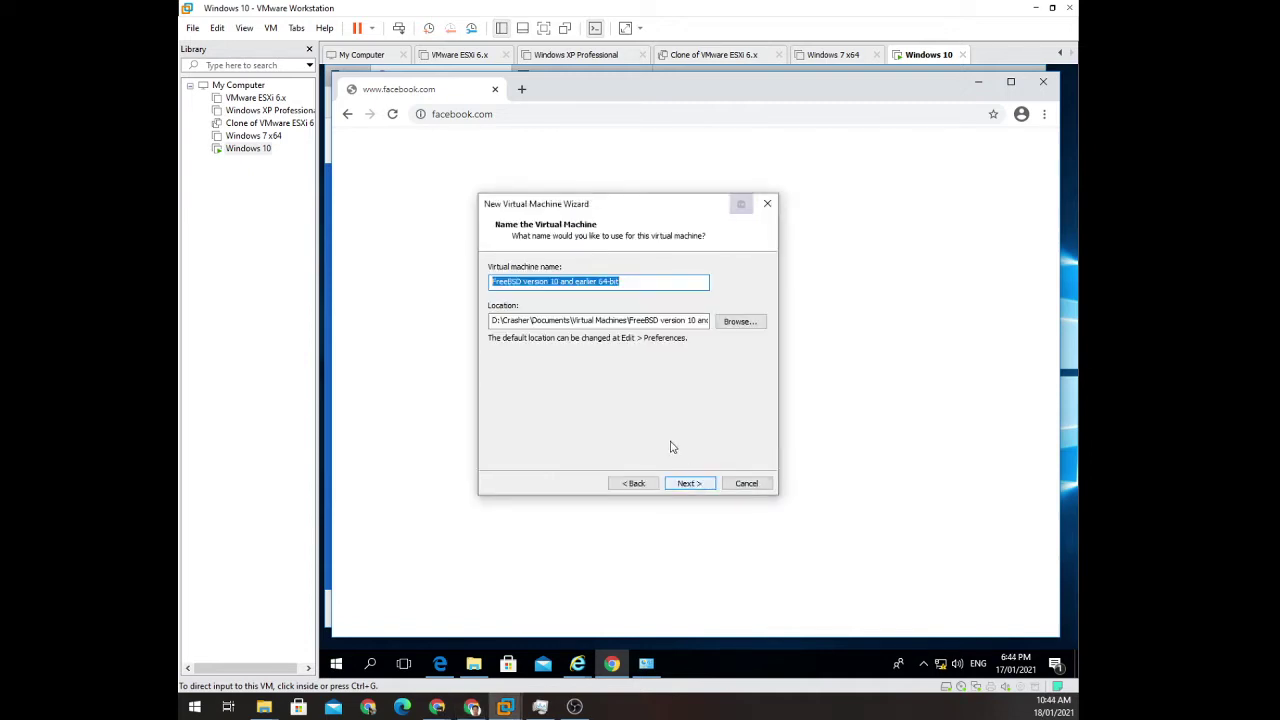
# Enter PFsense as the virtual machine name, fixing the typos, and advance.
pyautogui.write('Pfg')
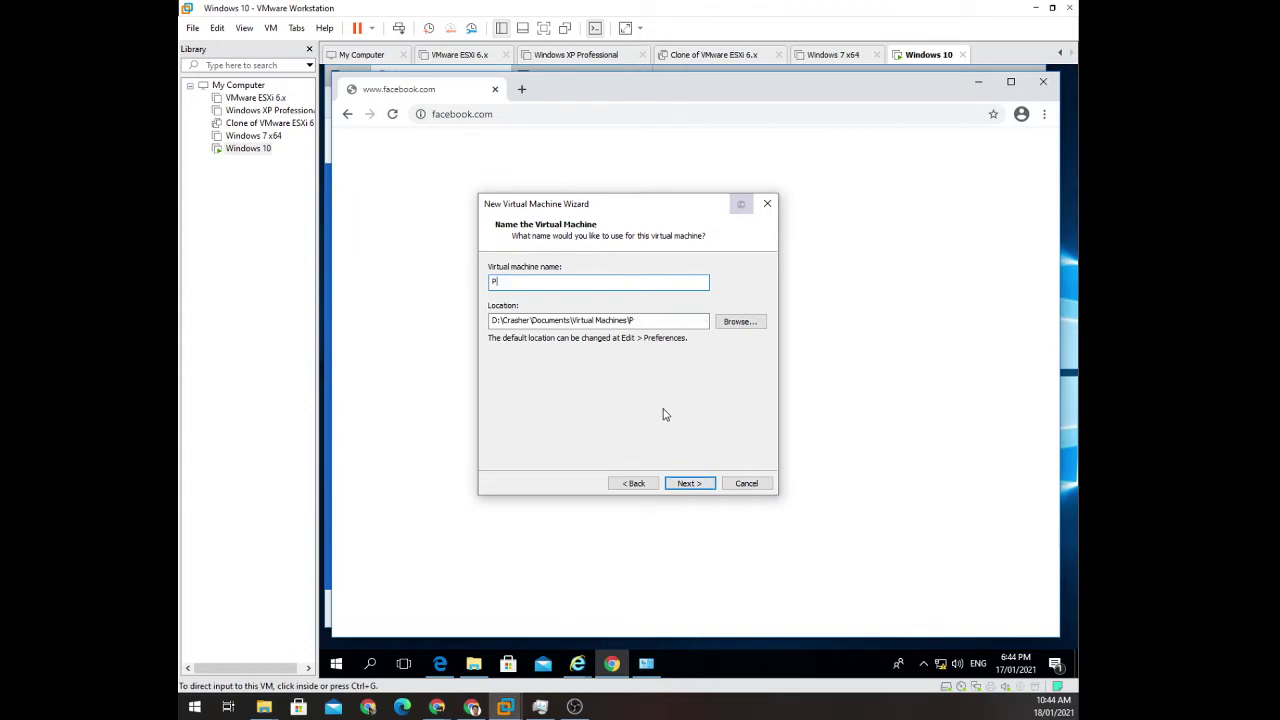
pyautogui.press('BackSpace')
pyautogui.press('BackSpace')
pyautogui.write('Fsnse')
pyautogui.press('BackSpace')
pyautogui.press('BackSpace')
pyautogui.press('BackSpace')
pyautogui.press('BackSpace')
pyautogui.write('wsense')
pyautogui.press('BackSpace')
pyautogui.click(701, 484)
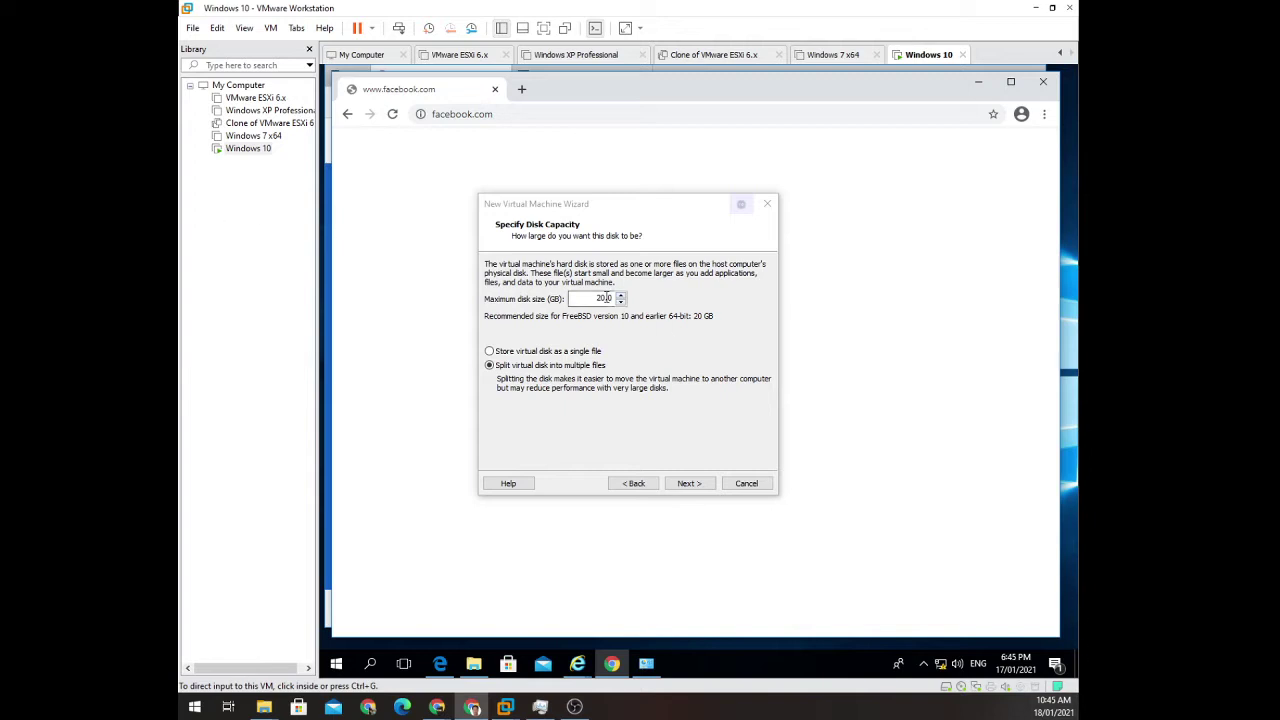
# Replace the maximum disk size value with 50 GB.
pyautogui.click(658, 312)
pyautogui.write('50')
pyautogui.hotkey('alt', 'Tab')
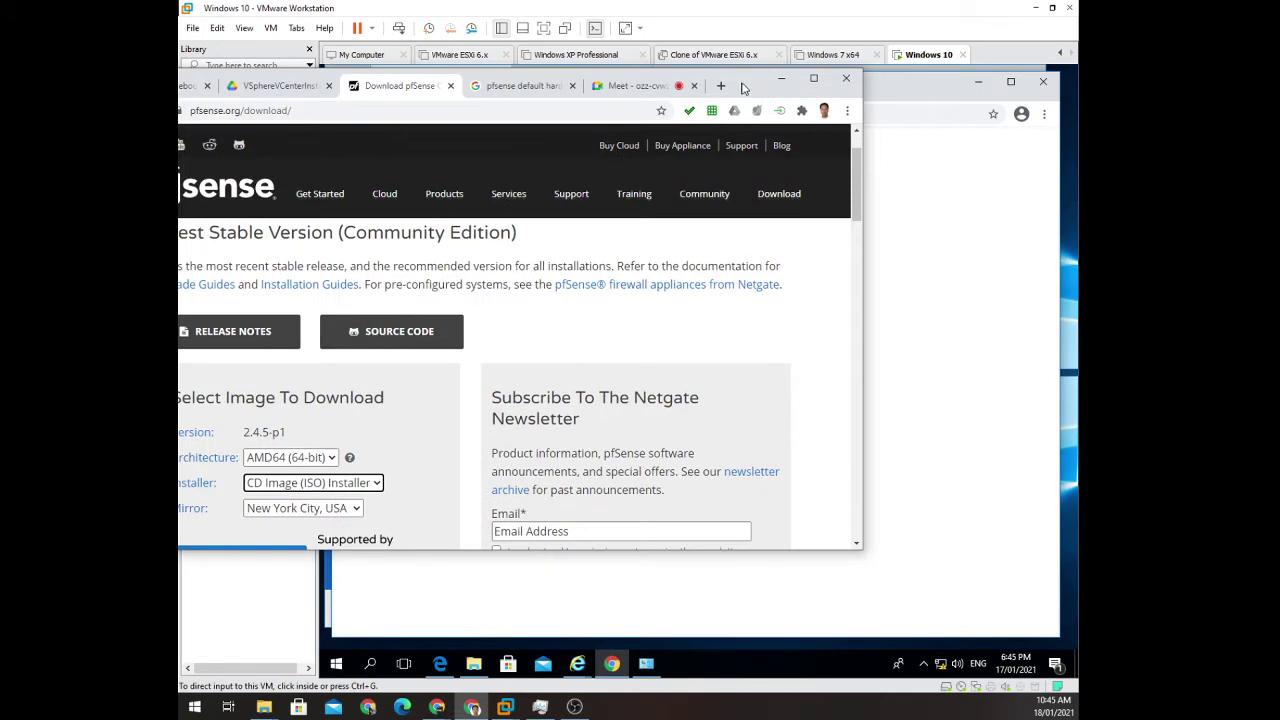
# In Chrome's pfSense hardware results, highlight the minimum and recommended 1 GHz CPU / 1 GB RAM specs.
pyautogui.click(813, 78)
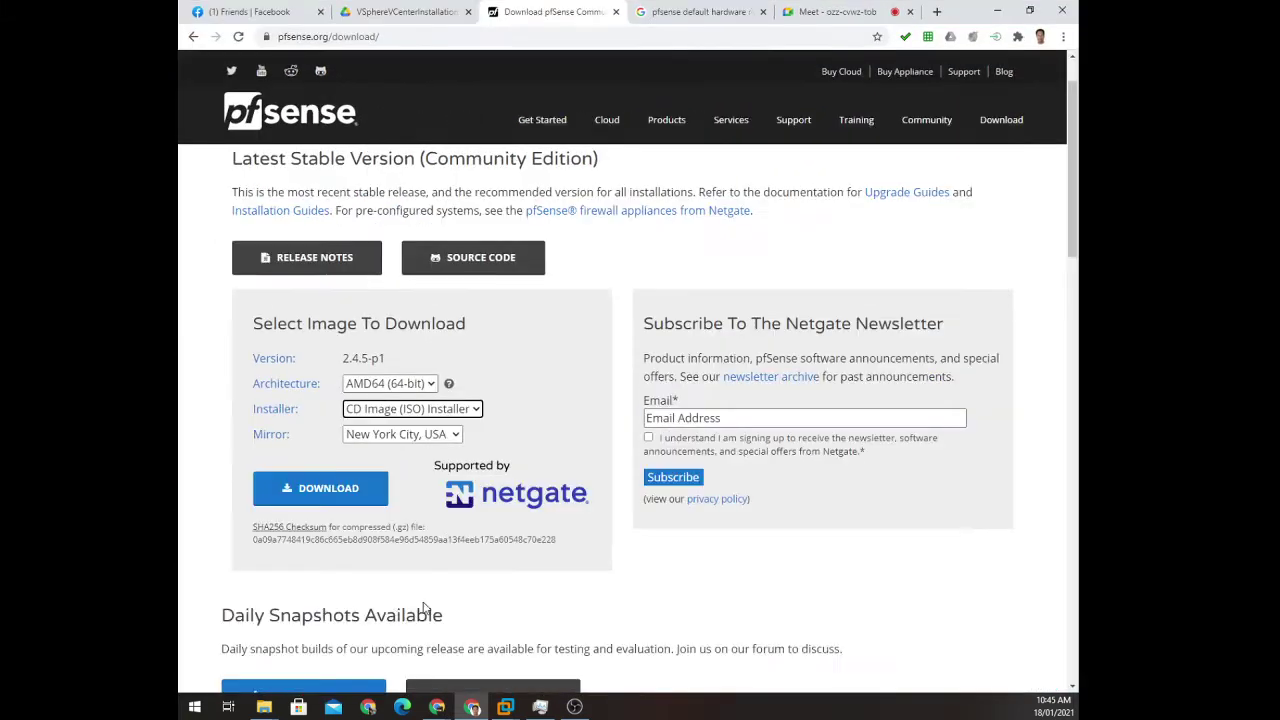
pyautogui.click(695, 13)
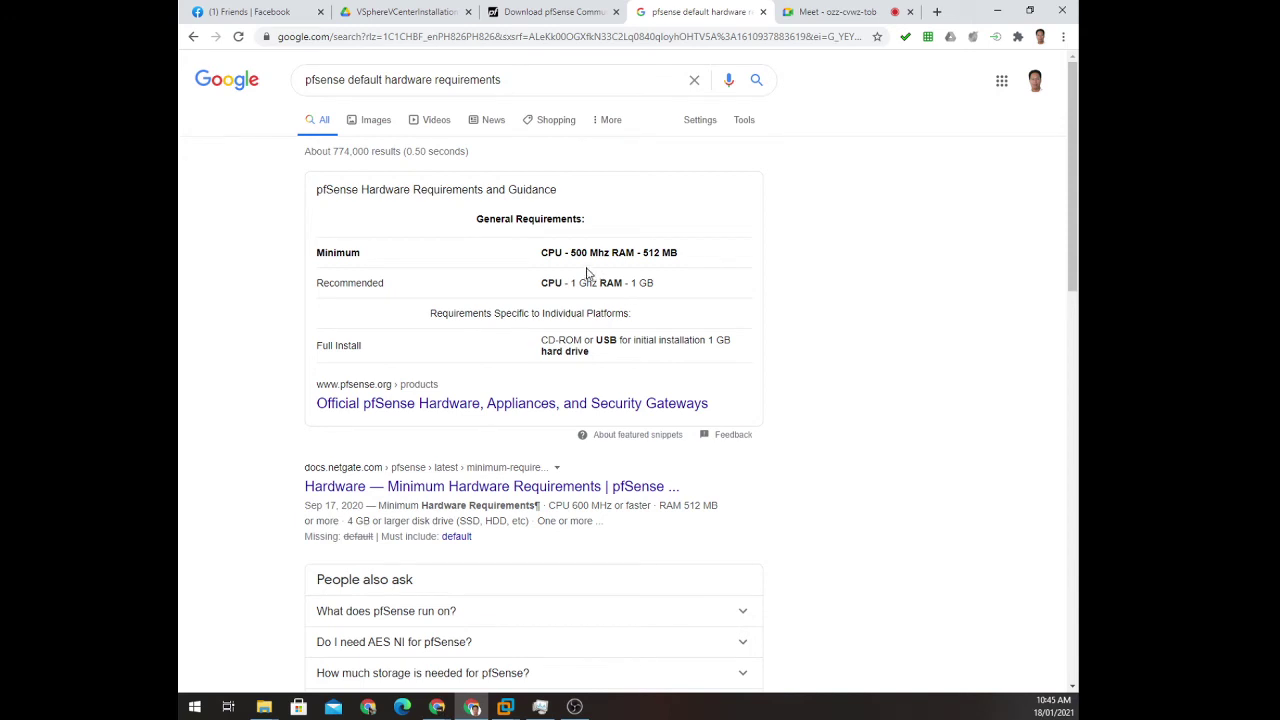
pyautogui.moveTo(643, 253); pyautogui.dragTo(711, 259)
pyautogui.moveTo(631, 283); pyautogui.dragTo(660, 316)
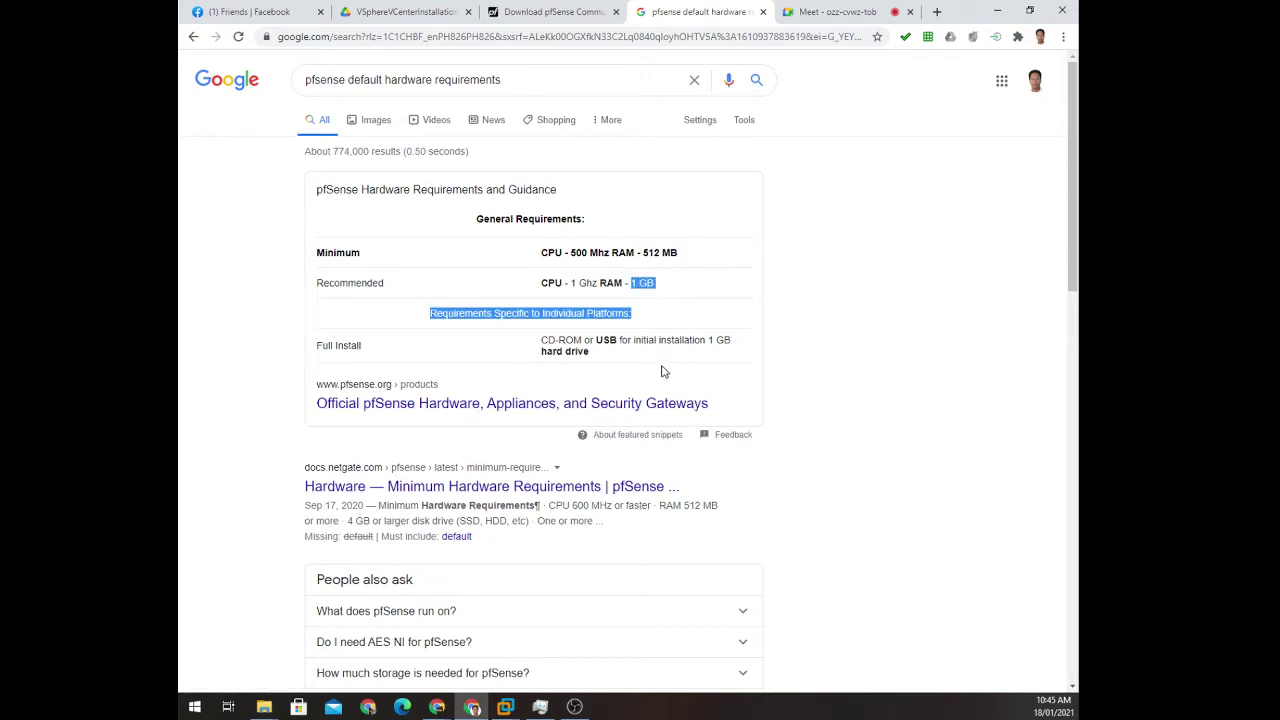
pyautogui.doubleClick(631, 283)
pyautogui.moveTo(631, 283); pyautogui.dragTo(655, 284)
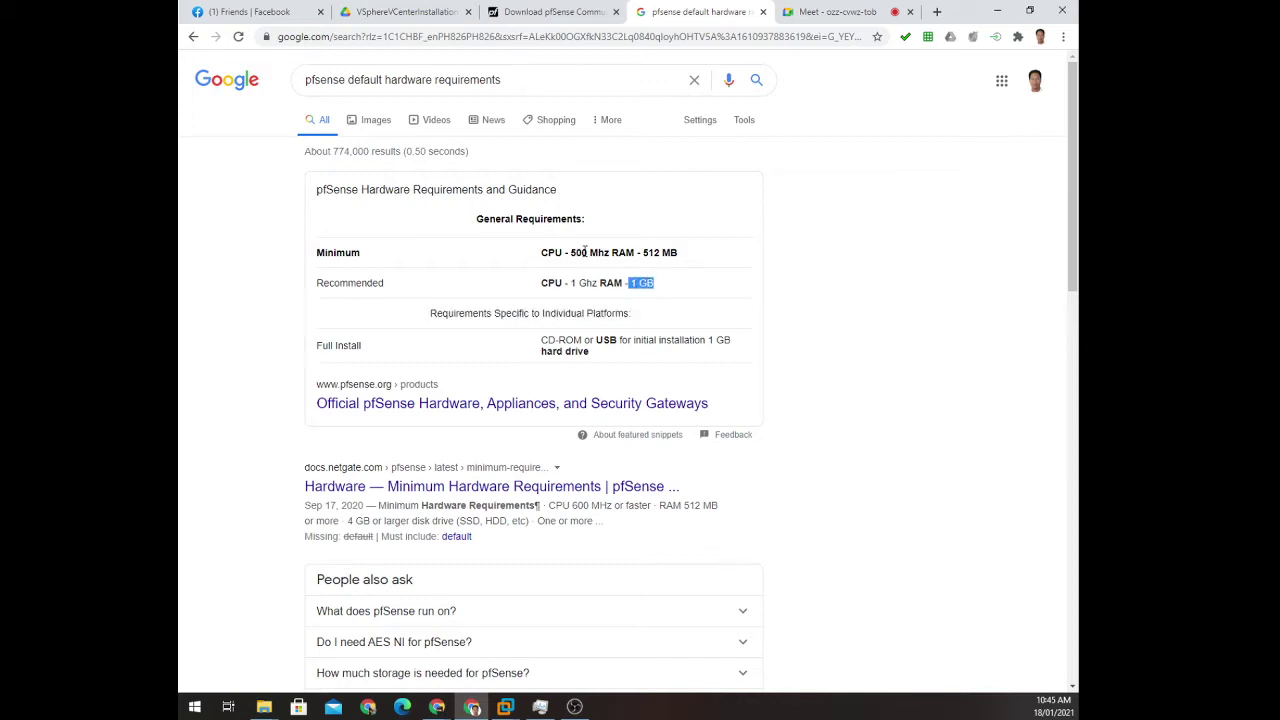
pyautogui.moveTo(566, 252); pyautogui.dragTo(680, 260)
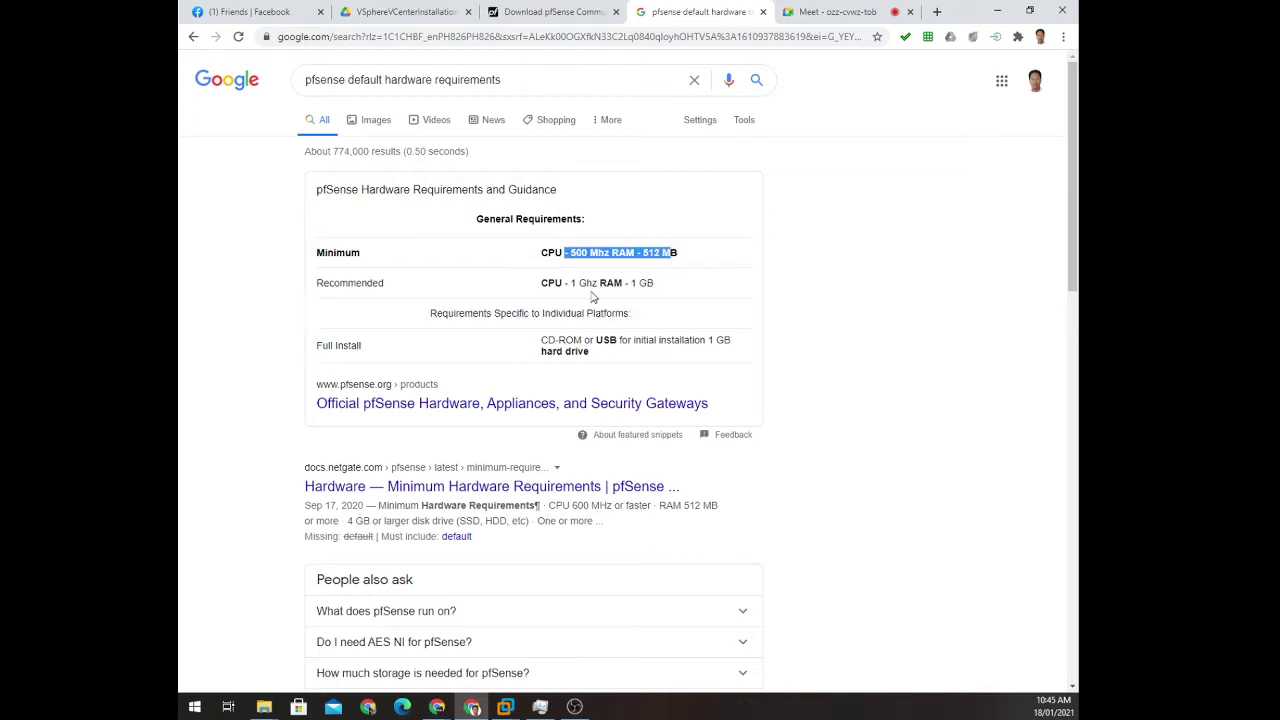
pyautogui.moveTo(538, 284); pyautogui.dragTo(670, 300)
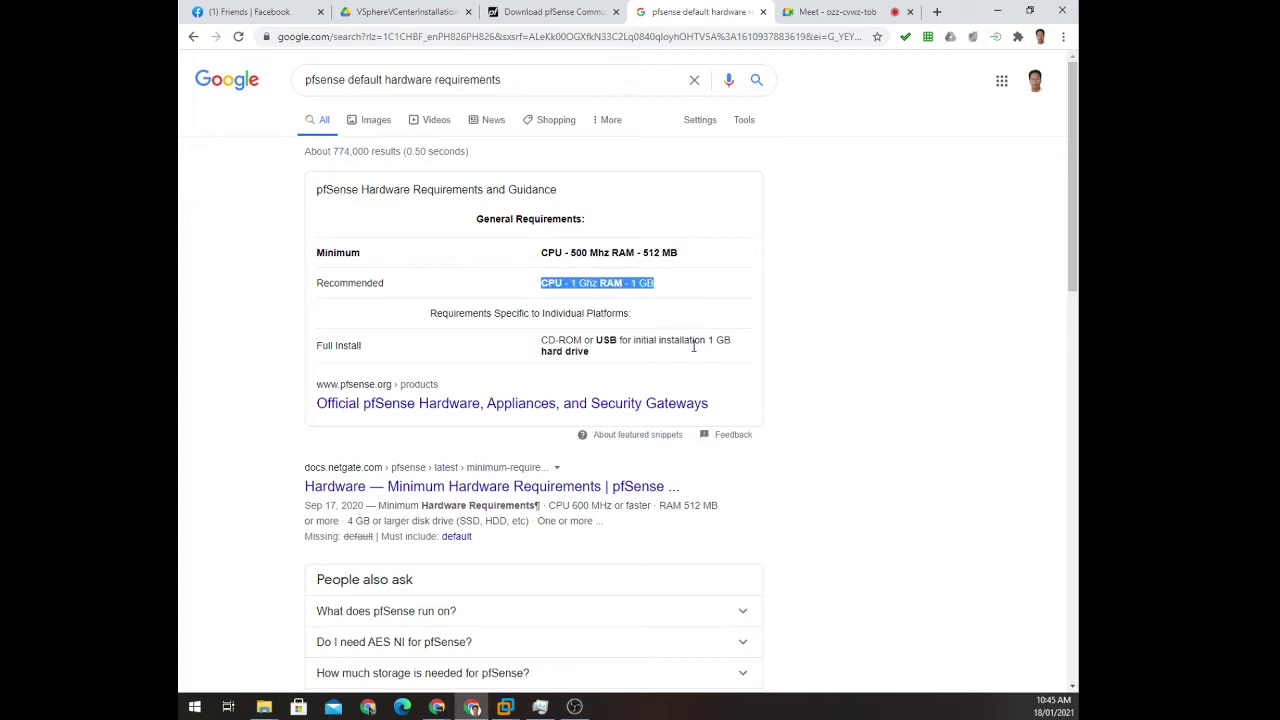
pyautogui.scroll(-1, 674, 363)
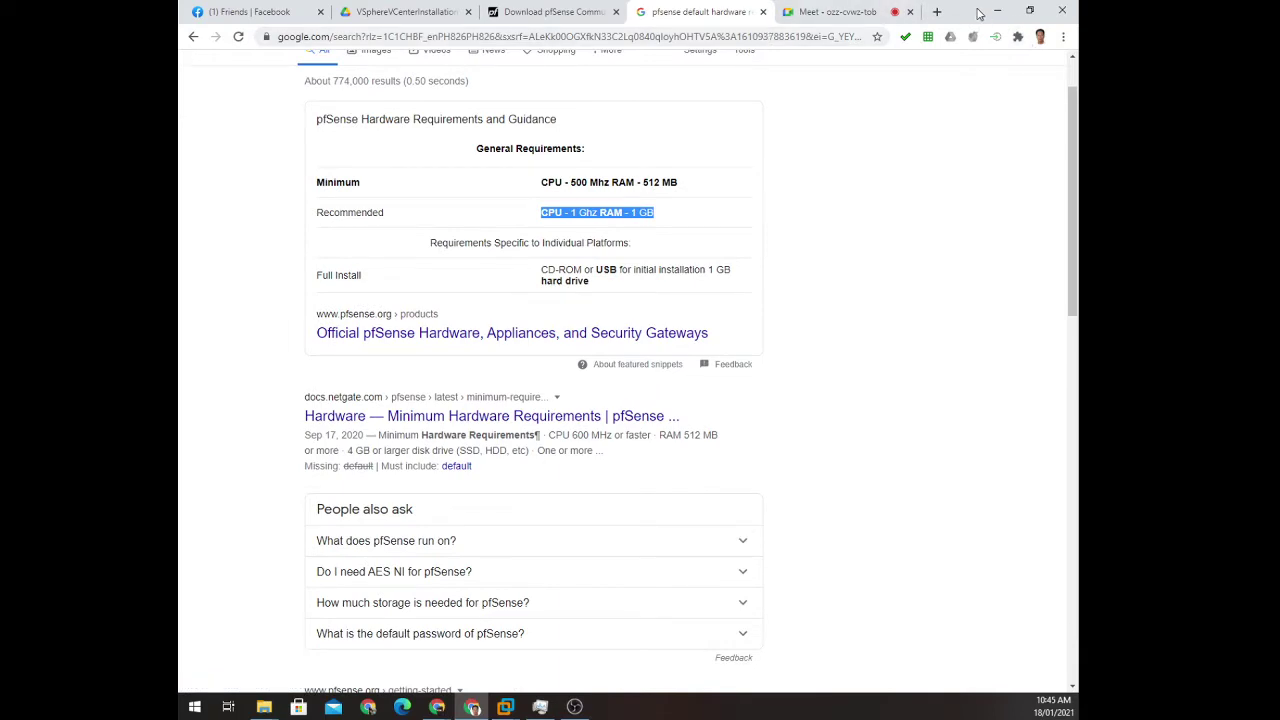
pyautogui.click(994, 12)
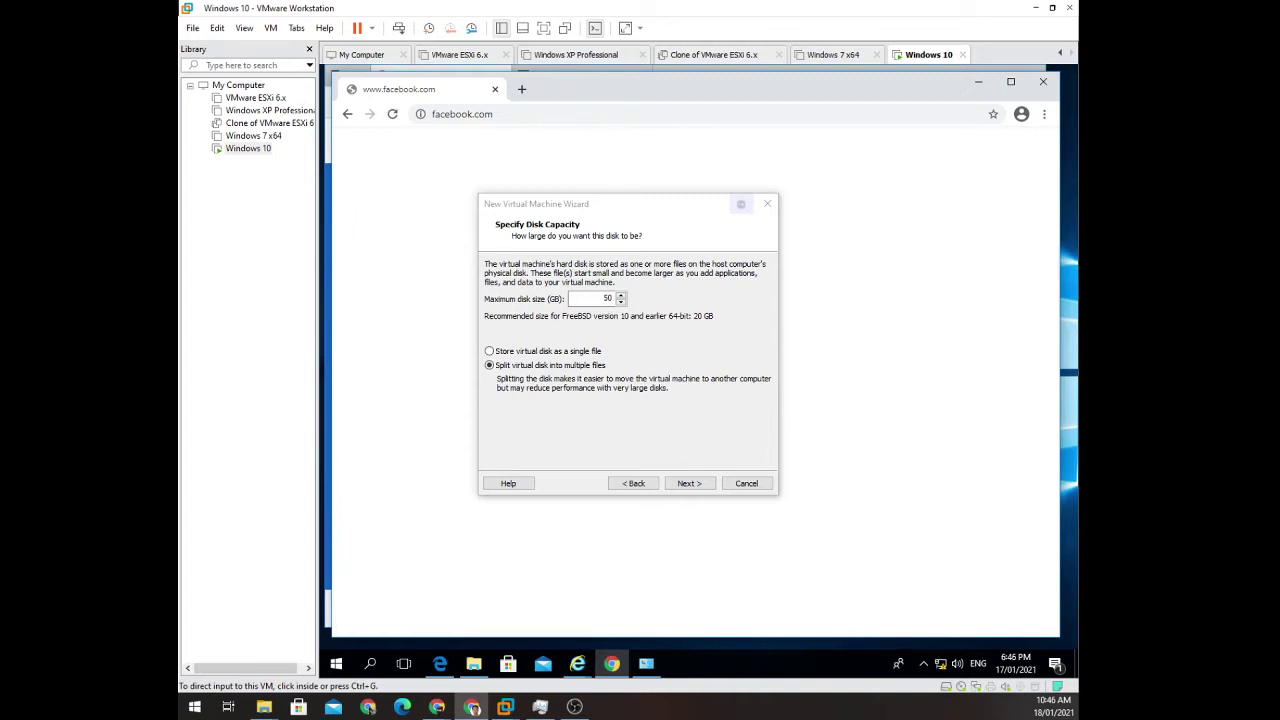
# Advance to the PFsense Ready to Create summary and open Customize Hardware.
pyautogui.click(694, 483)
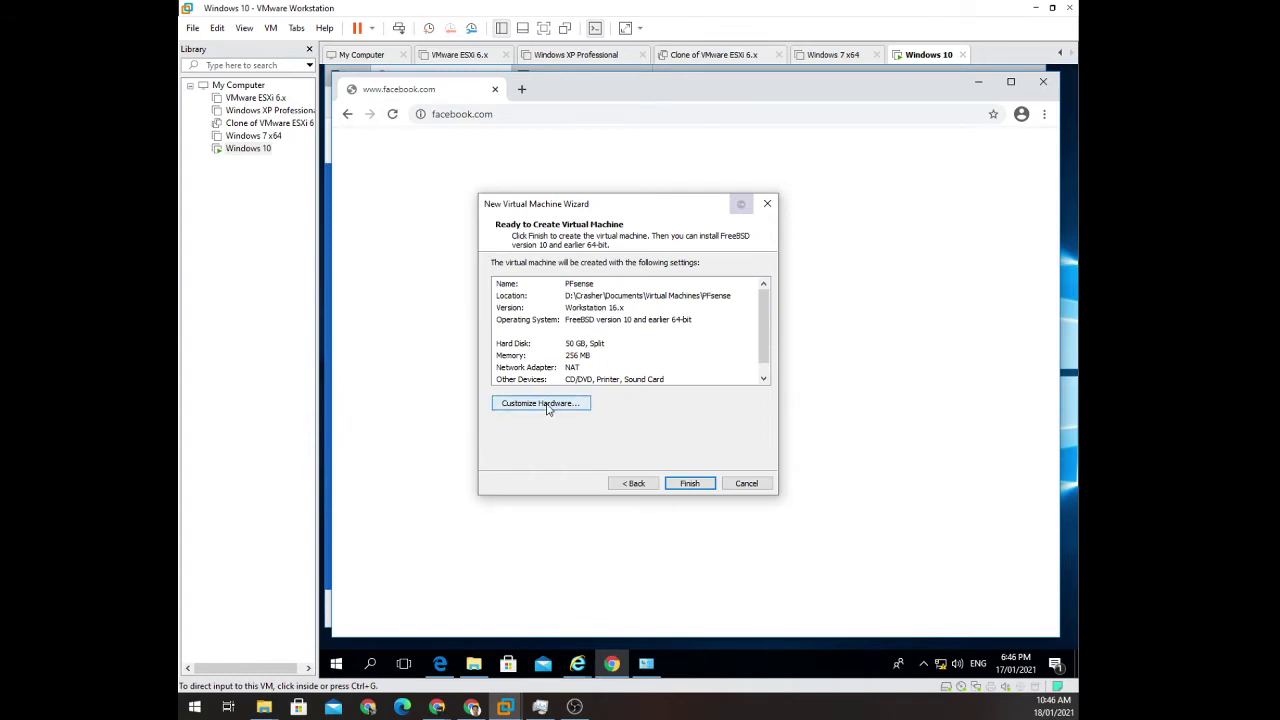
pyautogui.click(546, 404)
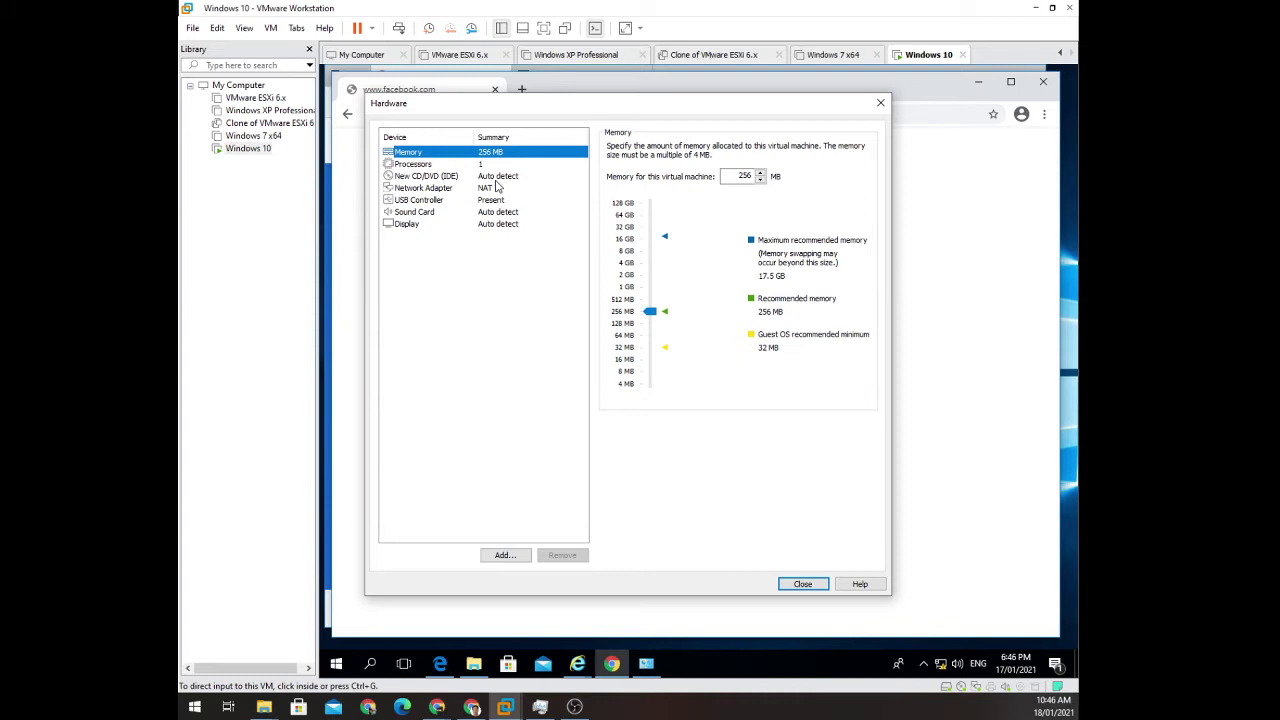
# Raise the memory to 2 GB and set the network adapter to Bridged.
pyautogui.click(649, 305)
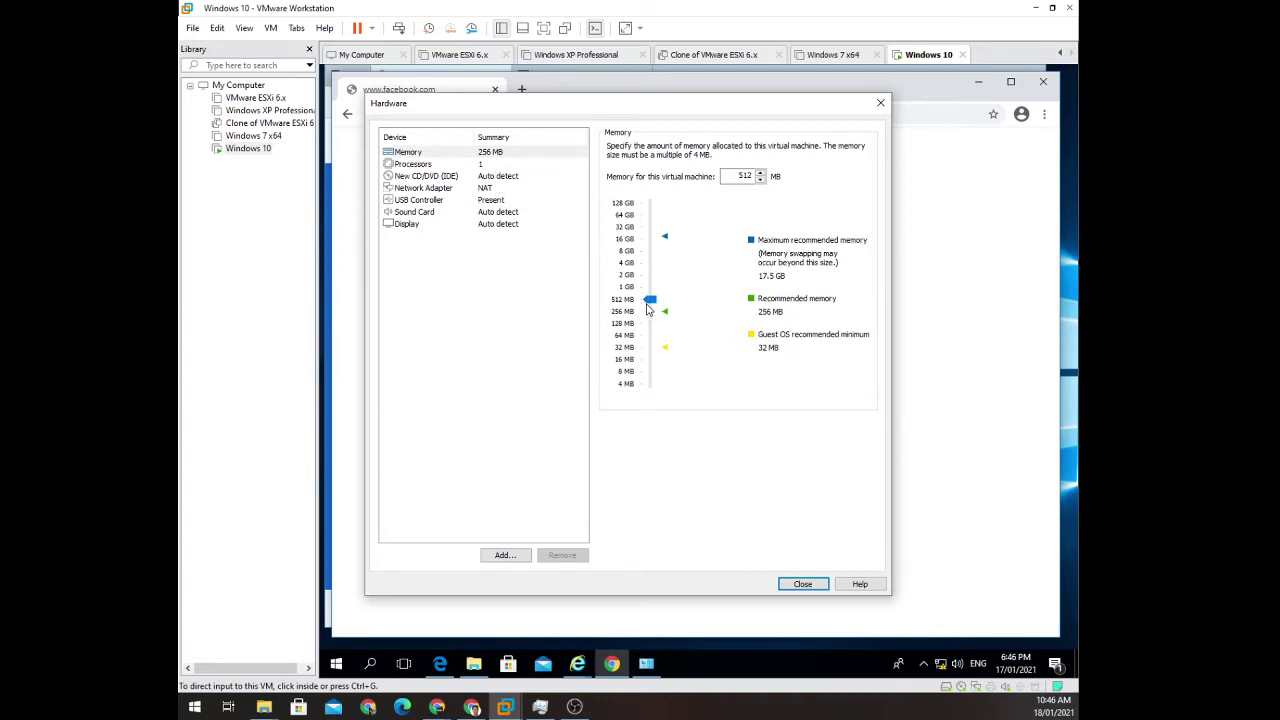
pyautogui.moveTo(649, 305); pyautogui.dragTo(648, 288)
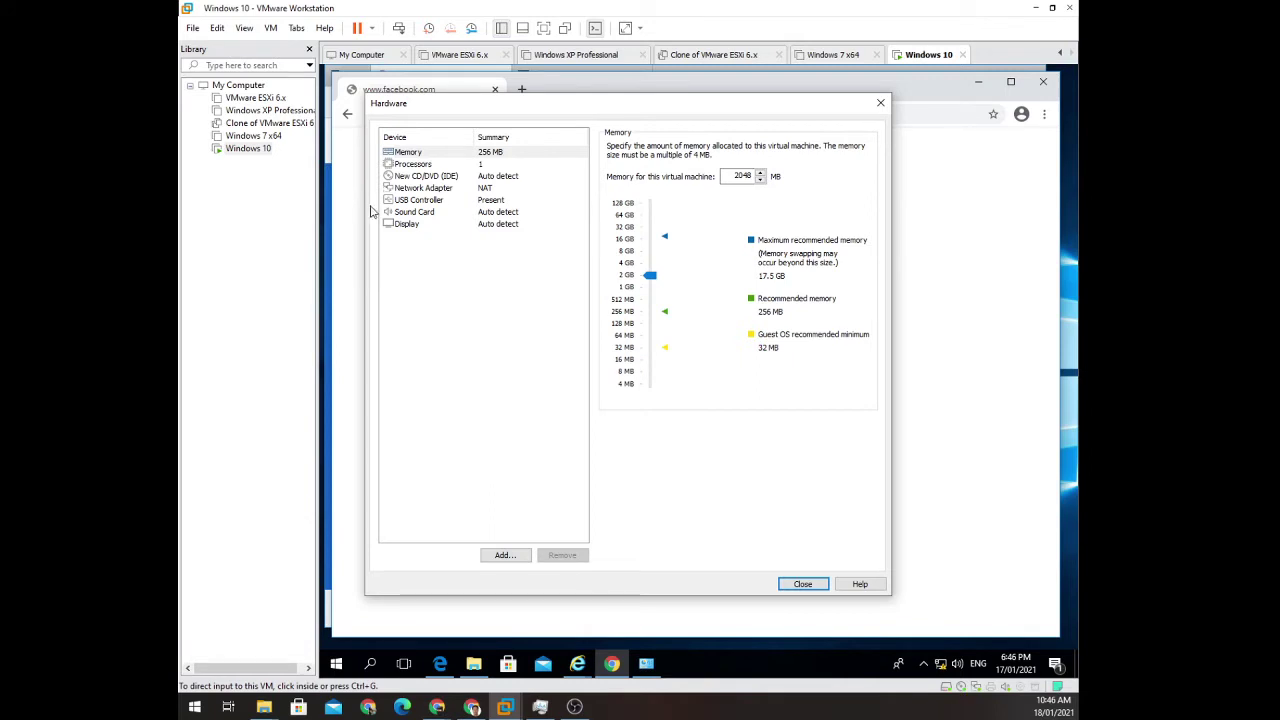
pyautogui.click(488, 189)
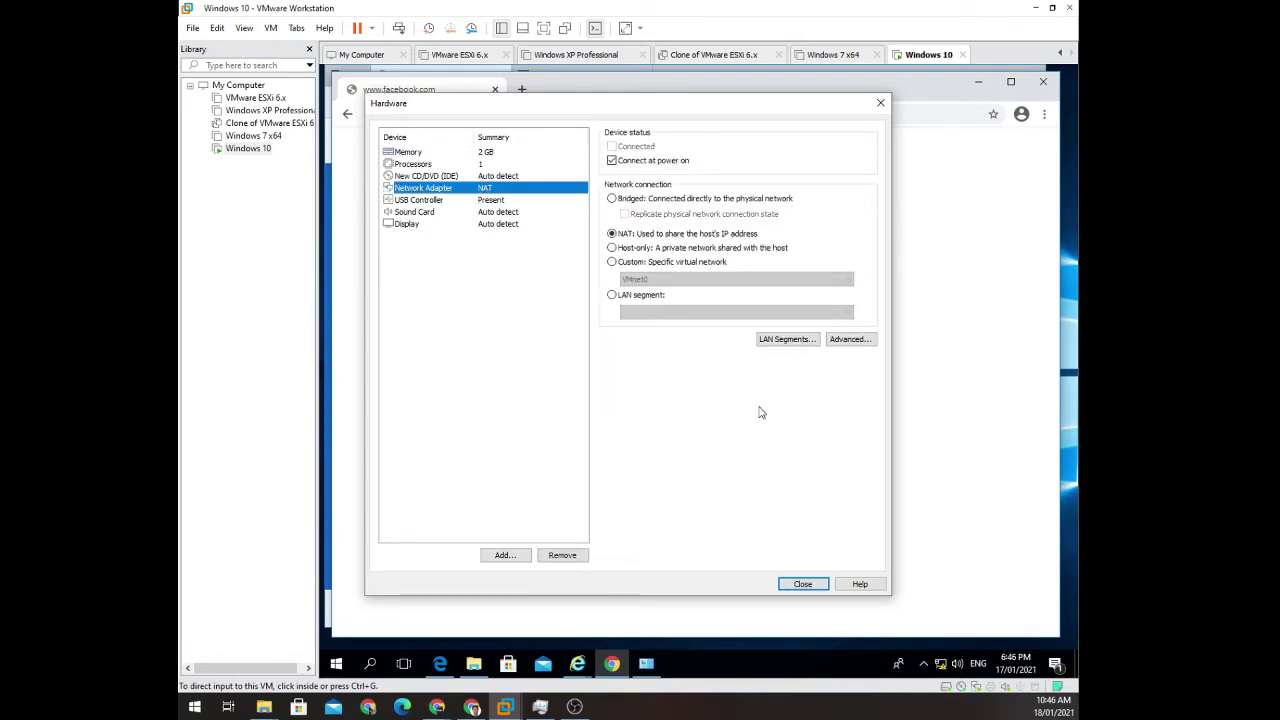
pyautogui.click(629, 203)
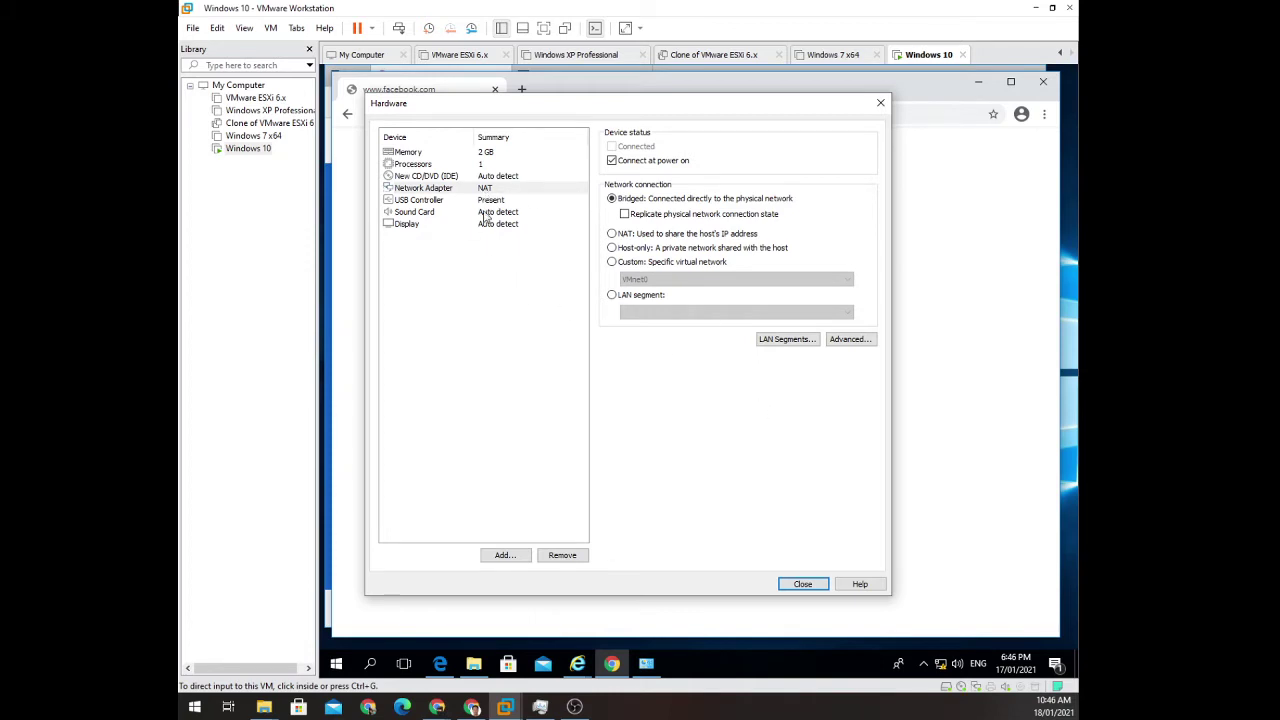
pyautogui.click(504, 556)
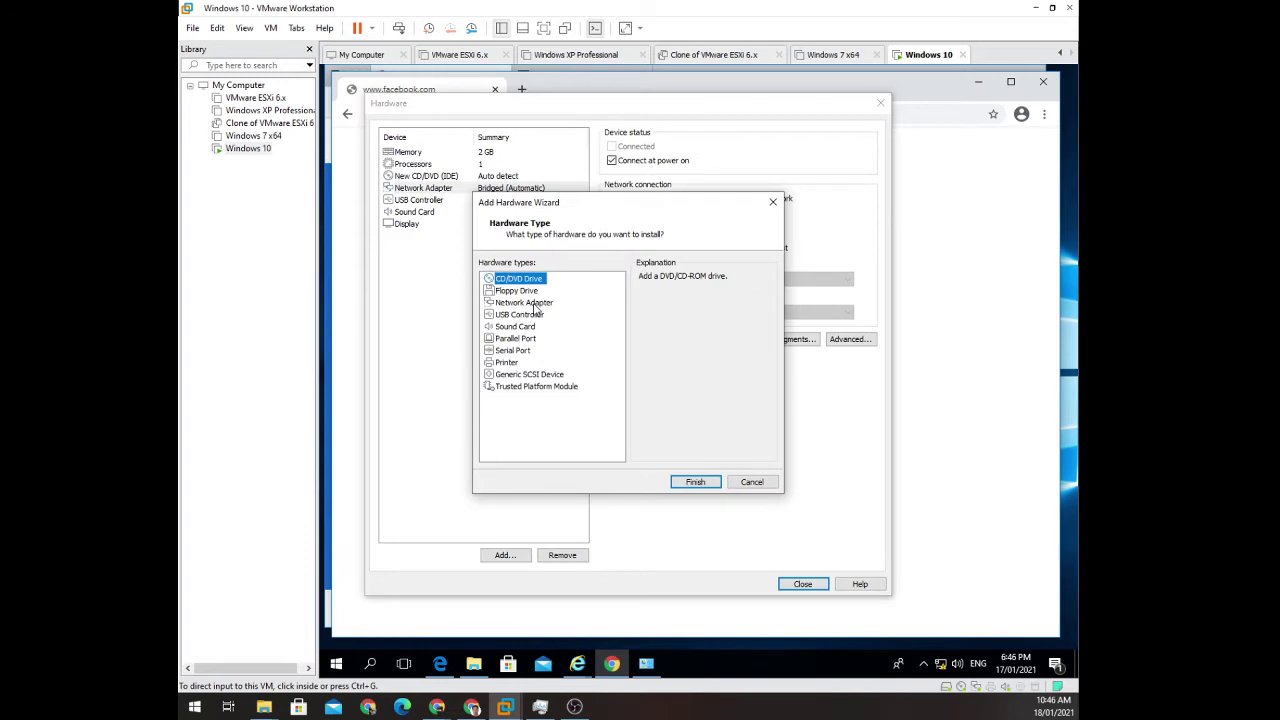
# Add a second network adapter and set its connection to LAN segment.
pyautogui.click(535, 304)
pyautogui.click(693, 483)
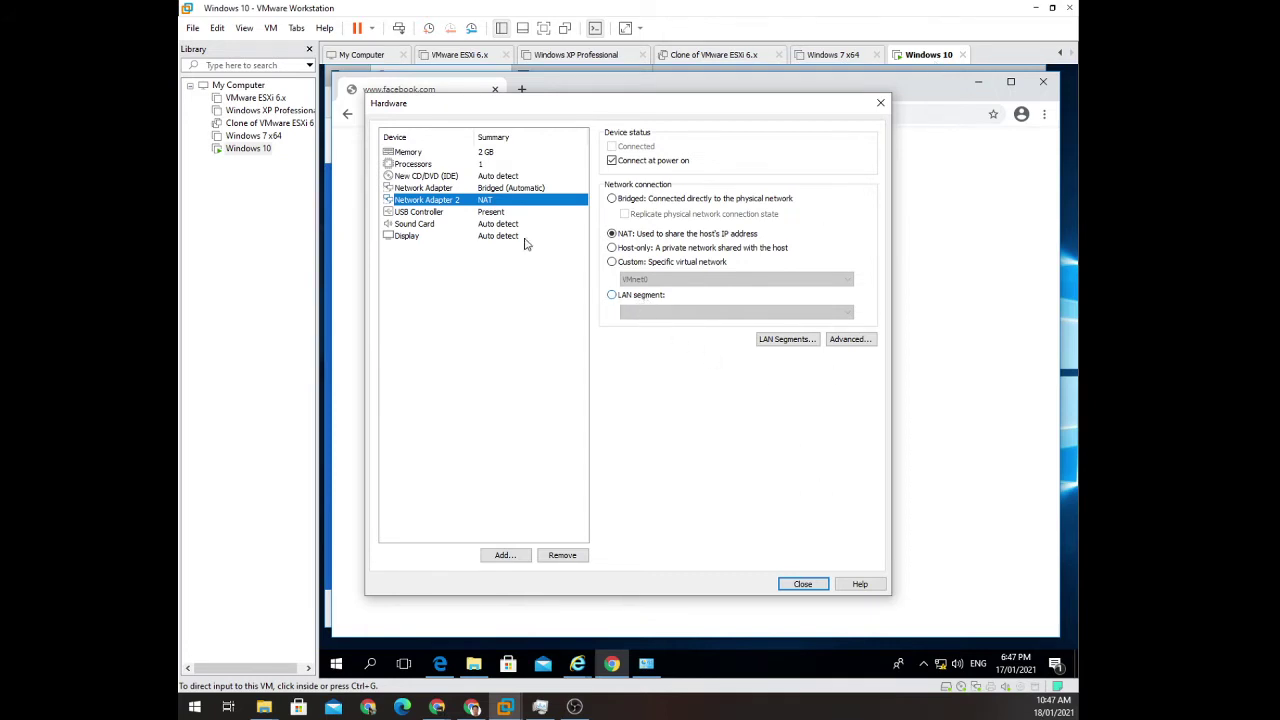
pyautogui.click(613, 296)
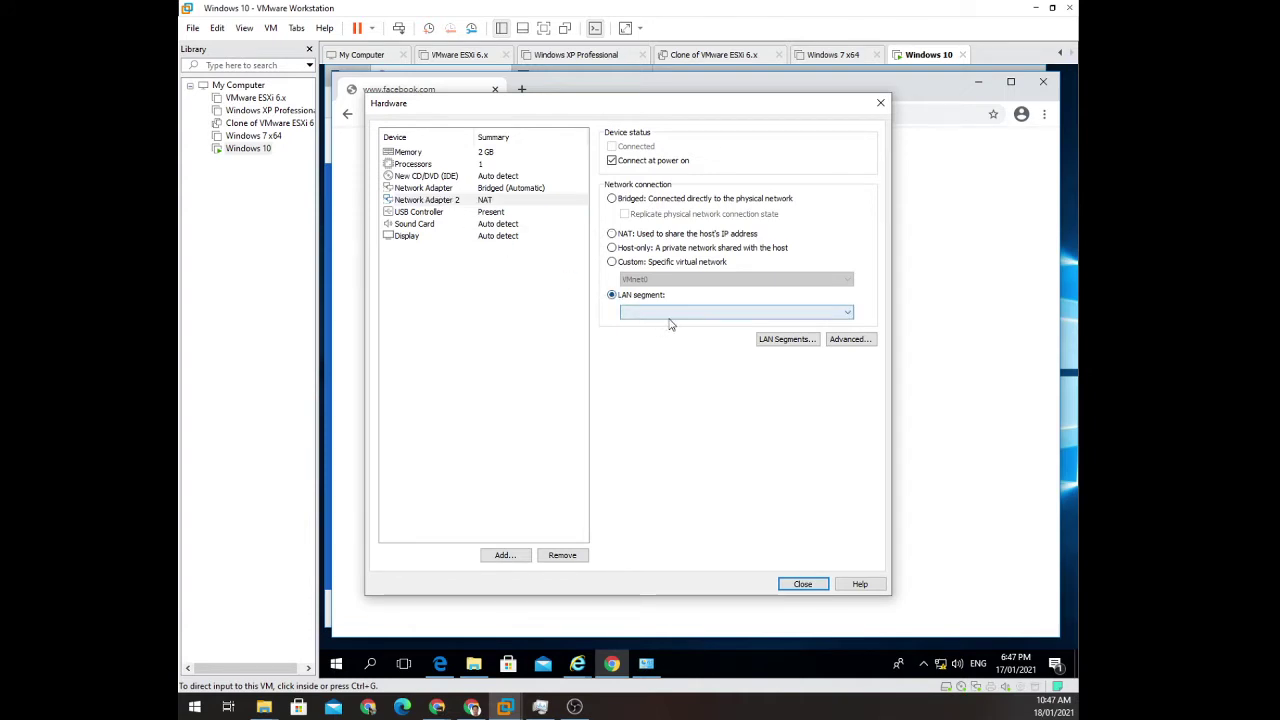
pyautogui.click(660, 312)
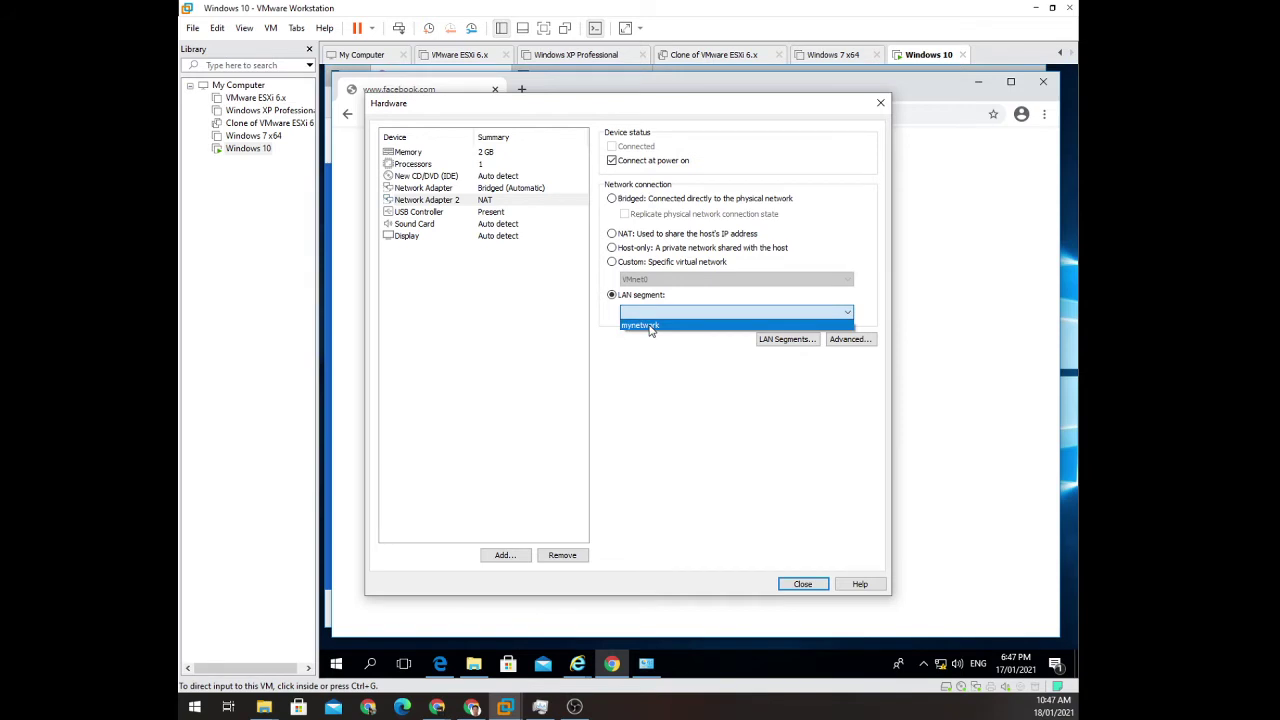
pyautogui.click(786, 362)
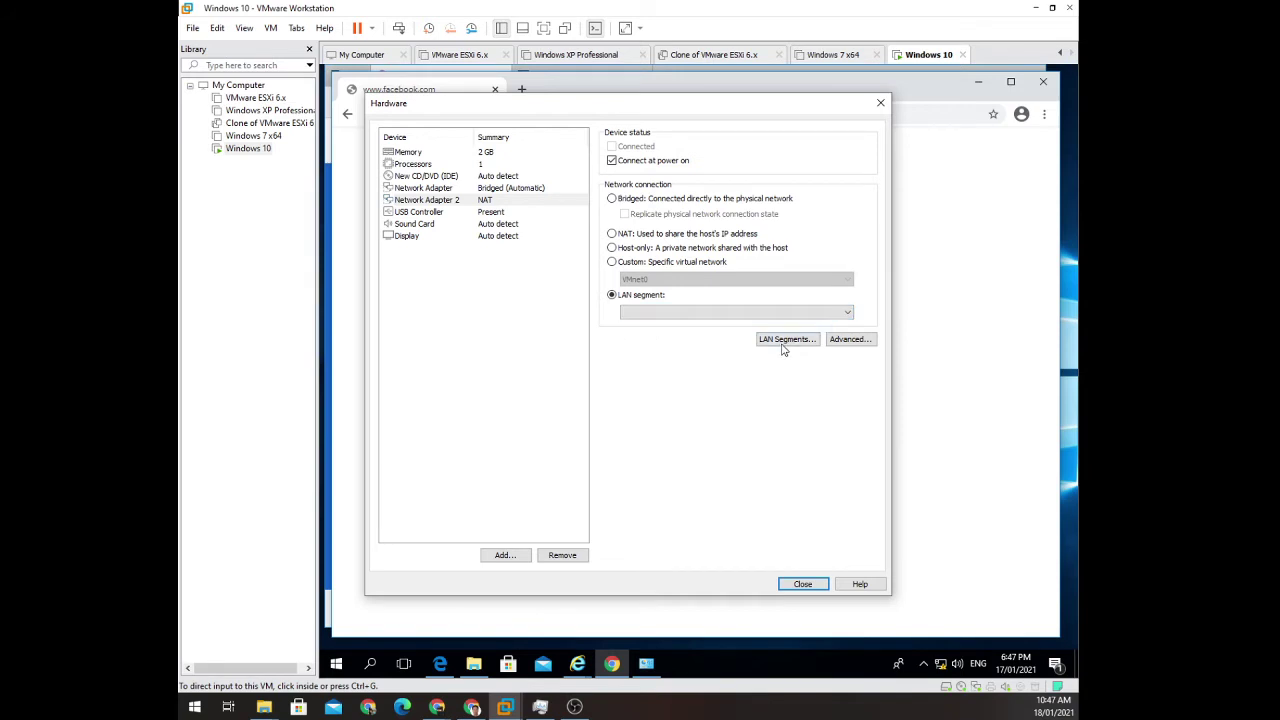
# Create a new LAN segment named ns2 and attach the adapter to it.
pyautogui.click(785, 340)
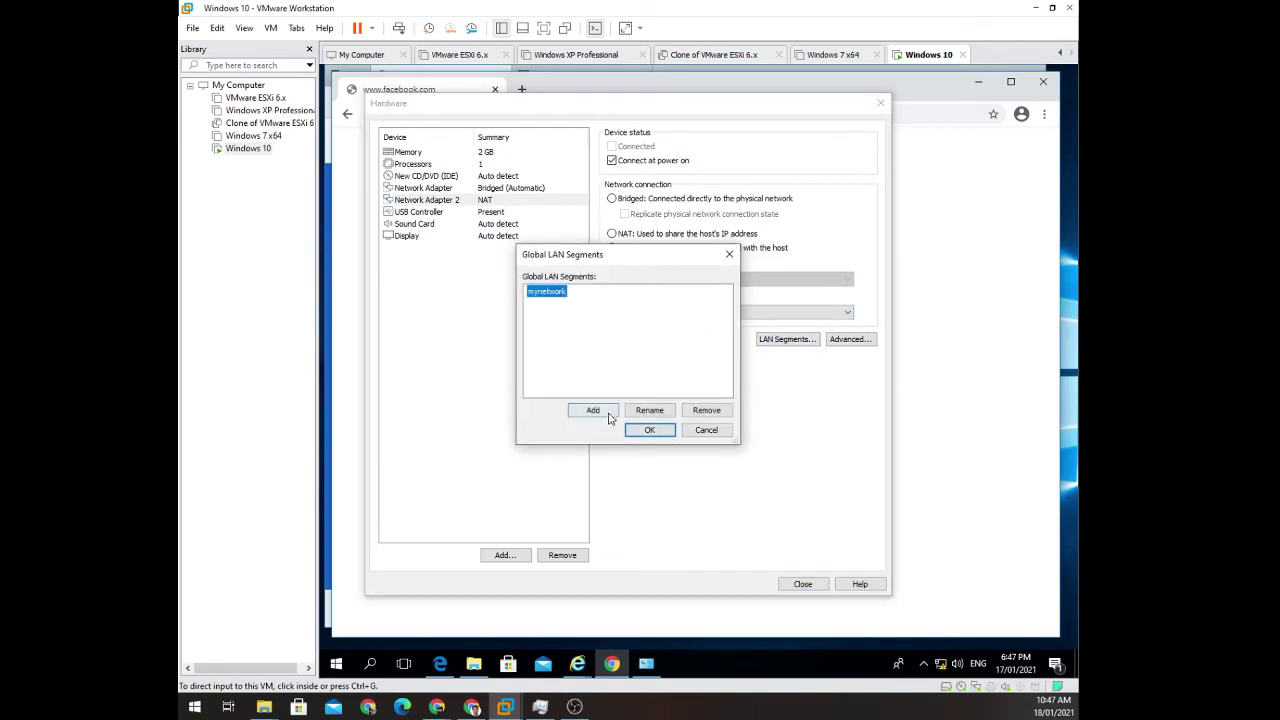
pyautogui.click(606, 416)
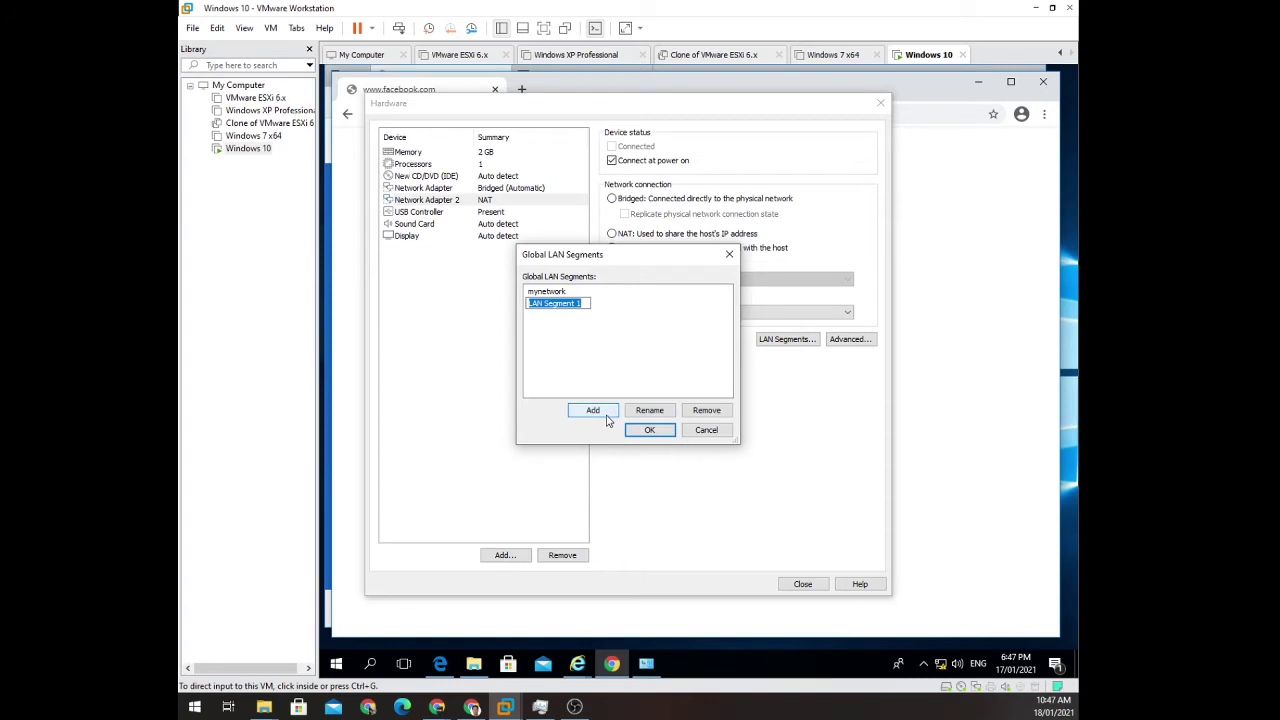
pyautogui.write('ns2')
pyautogui.click(649, 430)
pyautogui.click(659, 315)
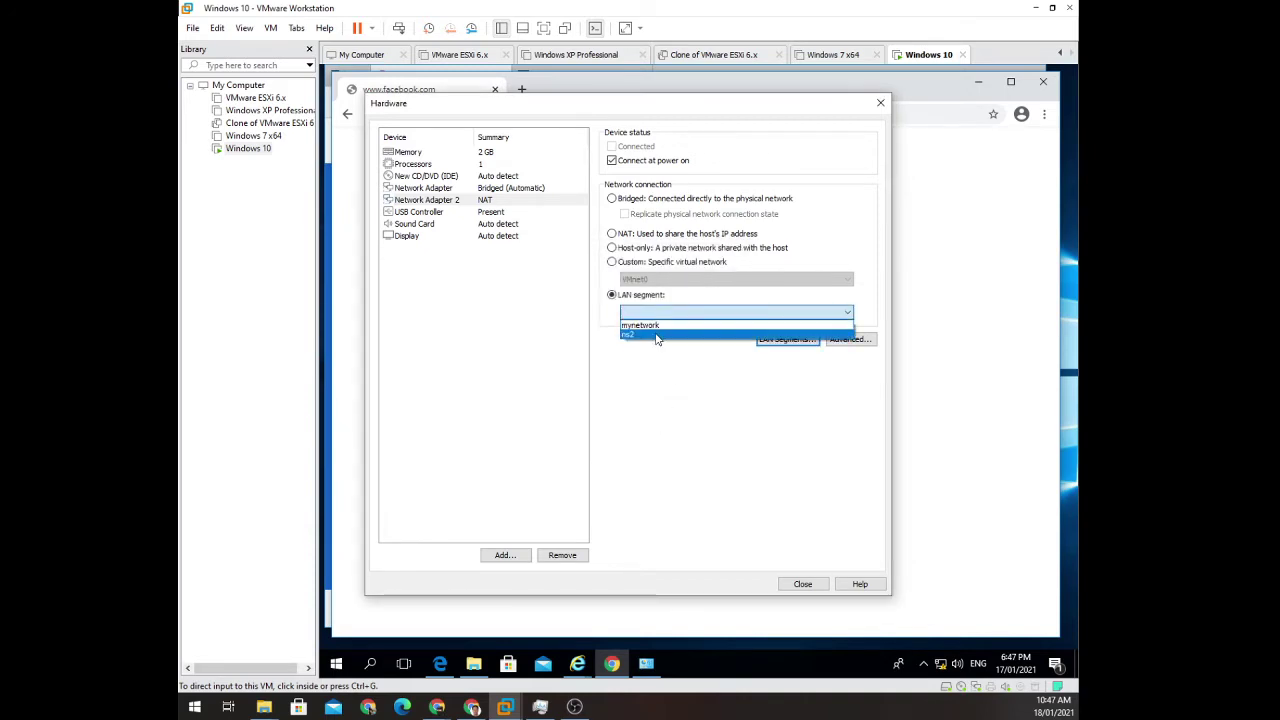
pyautogui.click(655, 334)
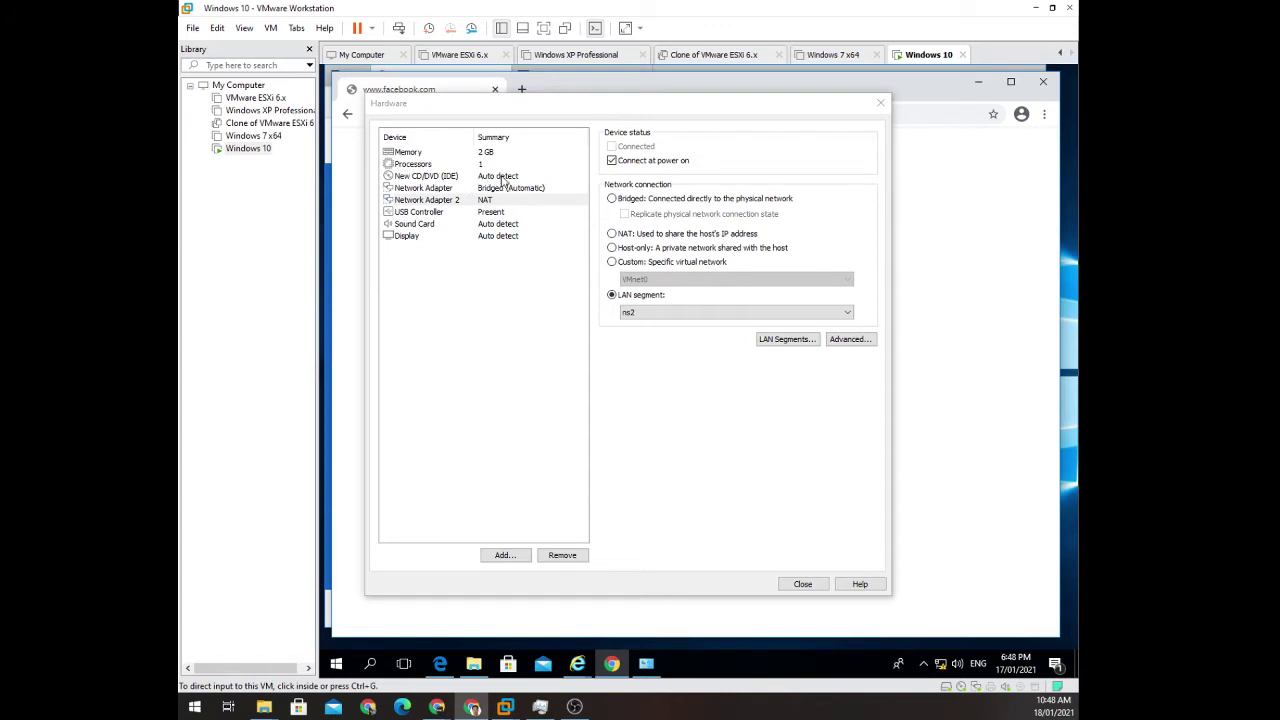
pyautogui.click(505, 177)
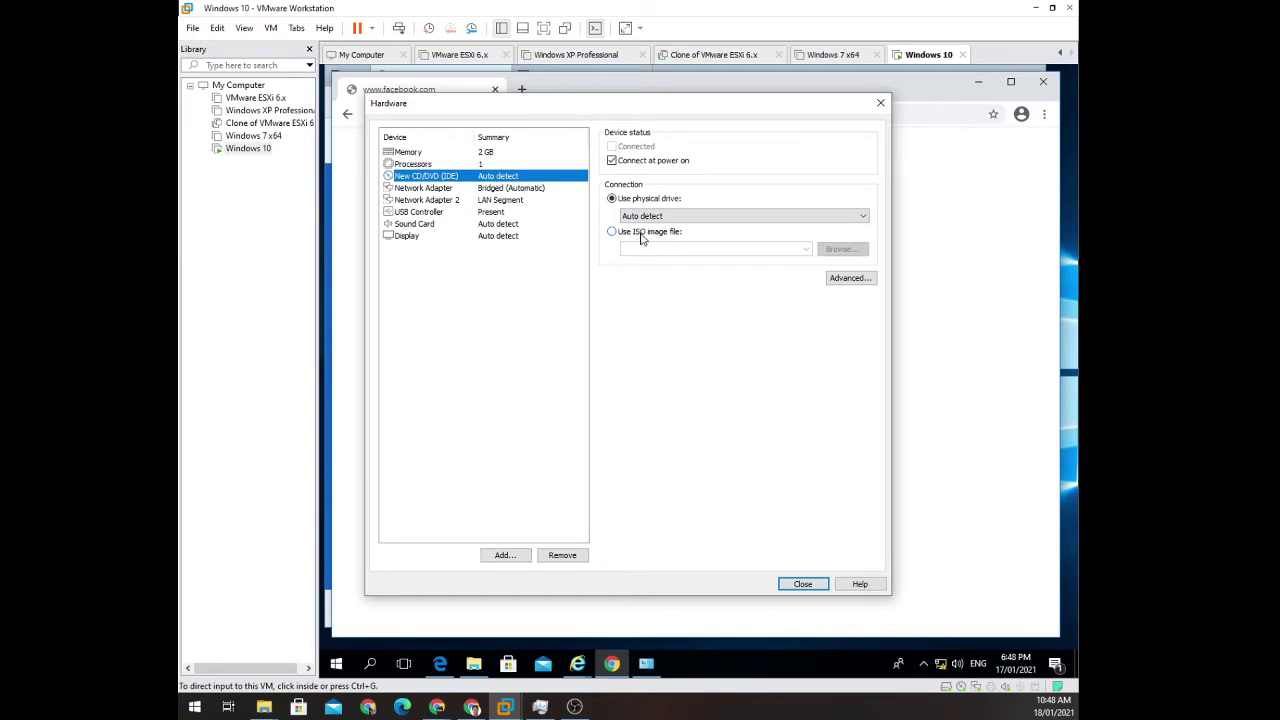
# Switch the CD/DVD drive to use an ISO image file.
pyautogui.click(642, 236)
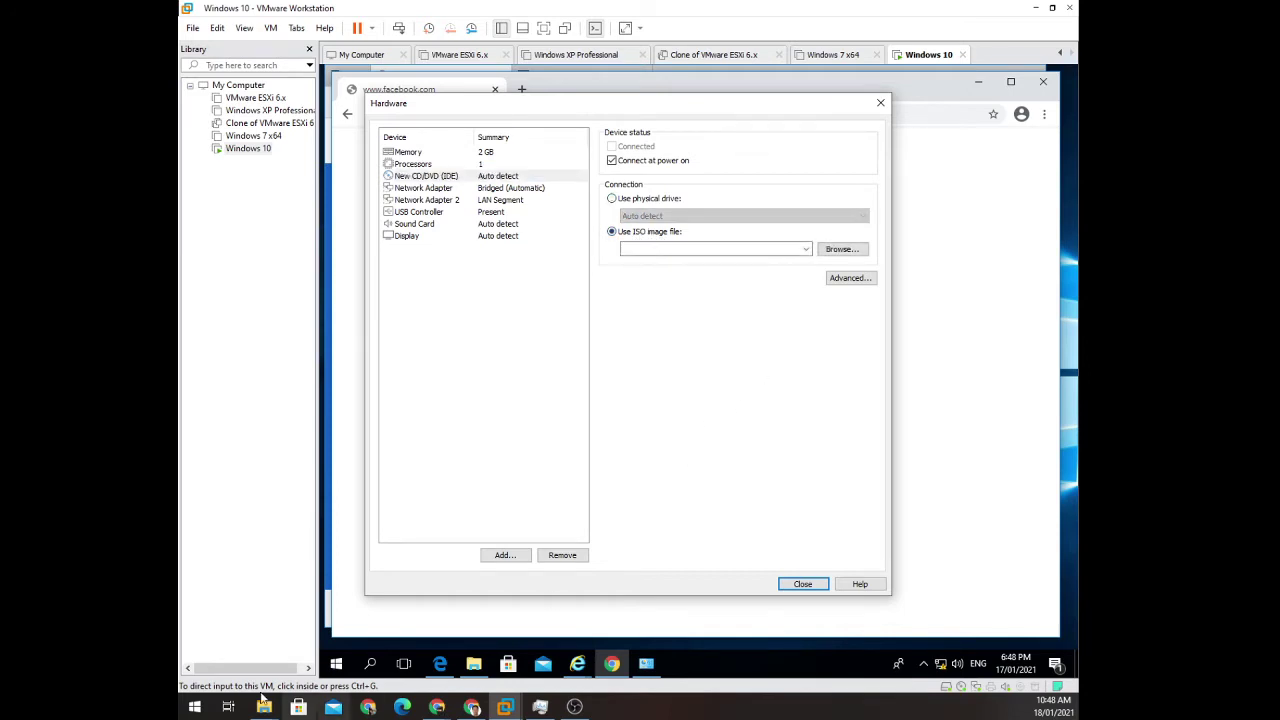
# Show the Downloads folder with pfSense-CE-2.4.5-RELEASE-p1-amd64.iso in a maximized File Explorer window.
pyautogui.moveTo(264, 710)
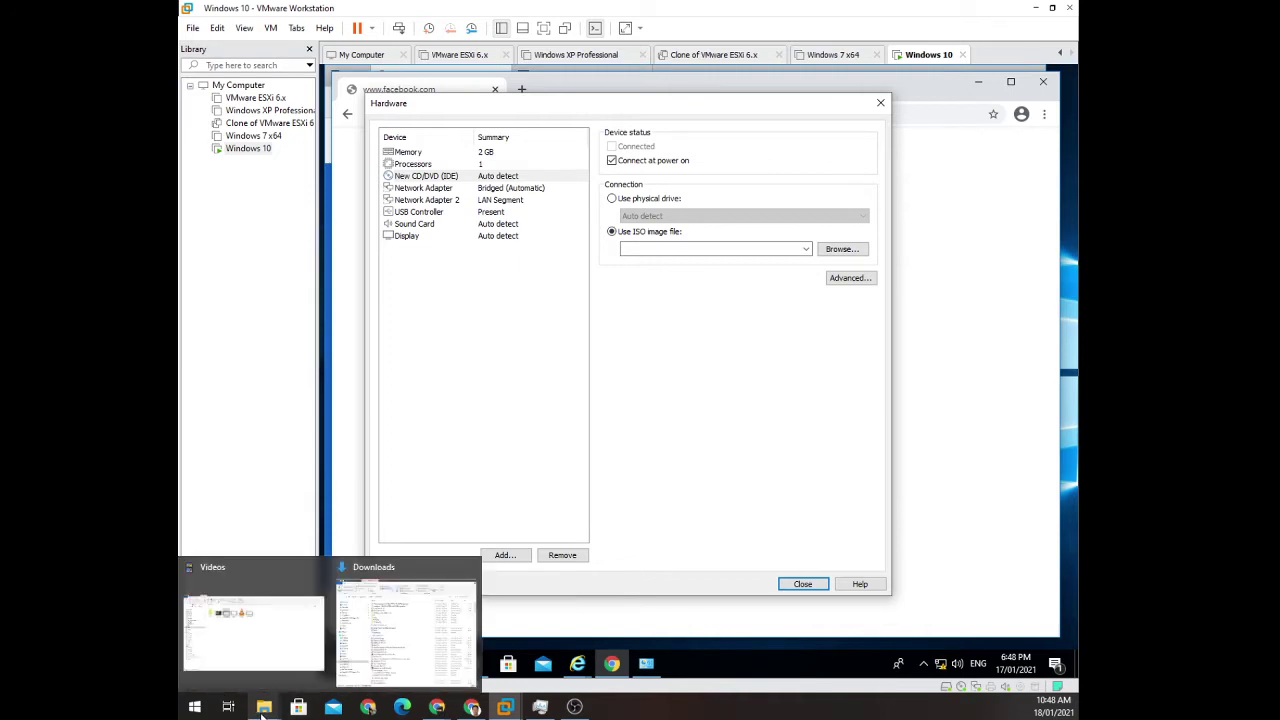
pyautogui.click(371, 668)
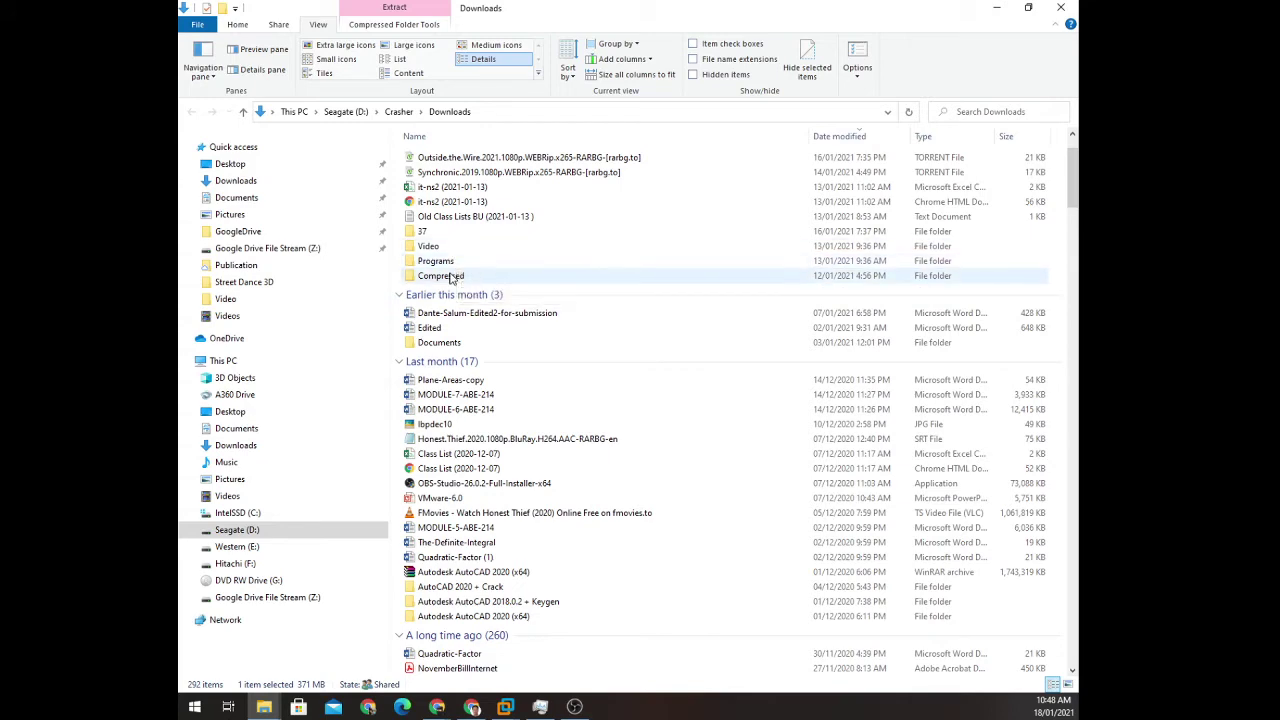
pyautogui.doubleClick(450, 276)
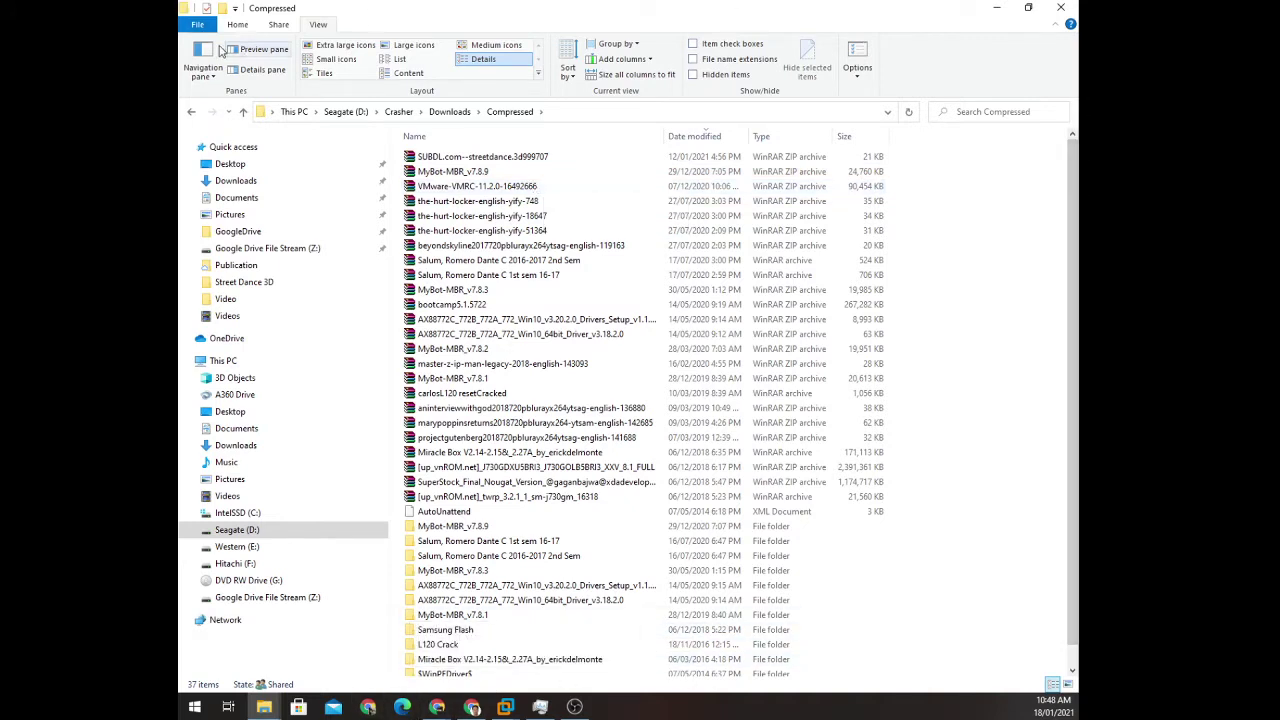
pyautogui.hotkey('alt', 'Tab')
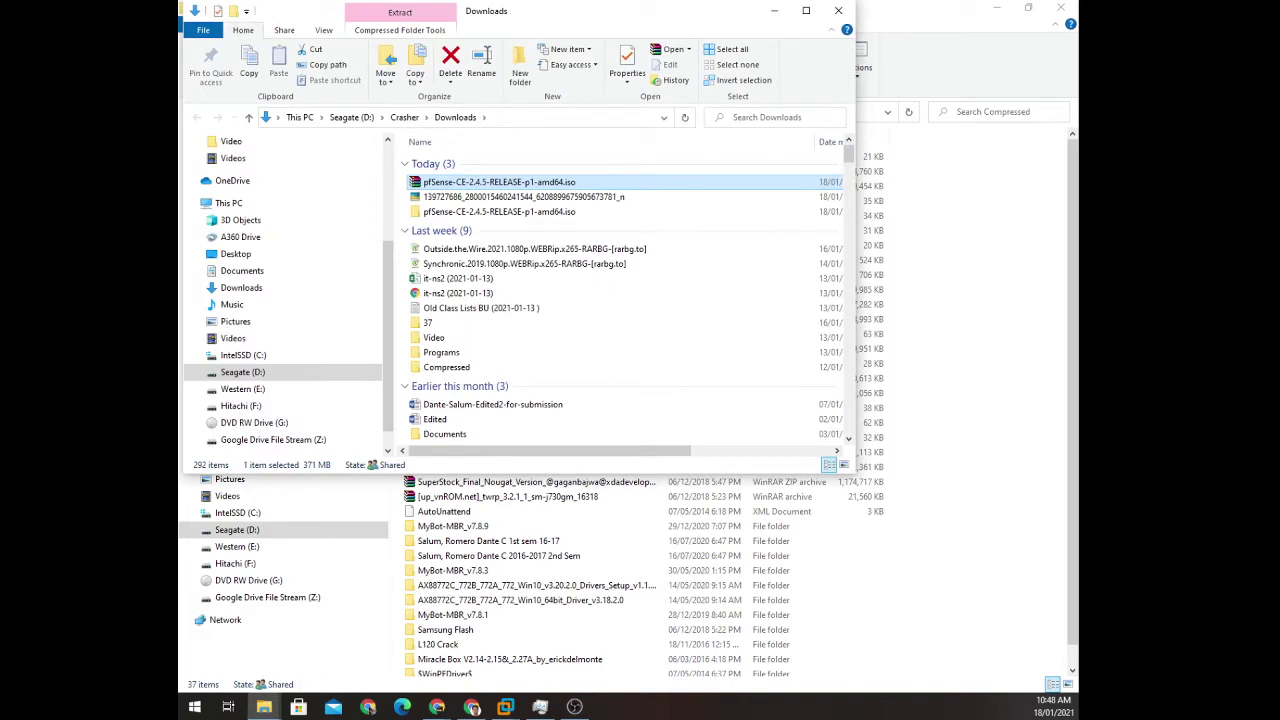
pyautogui.click(806, 10)
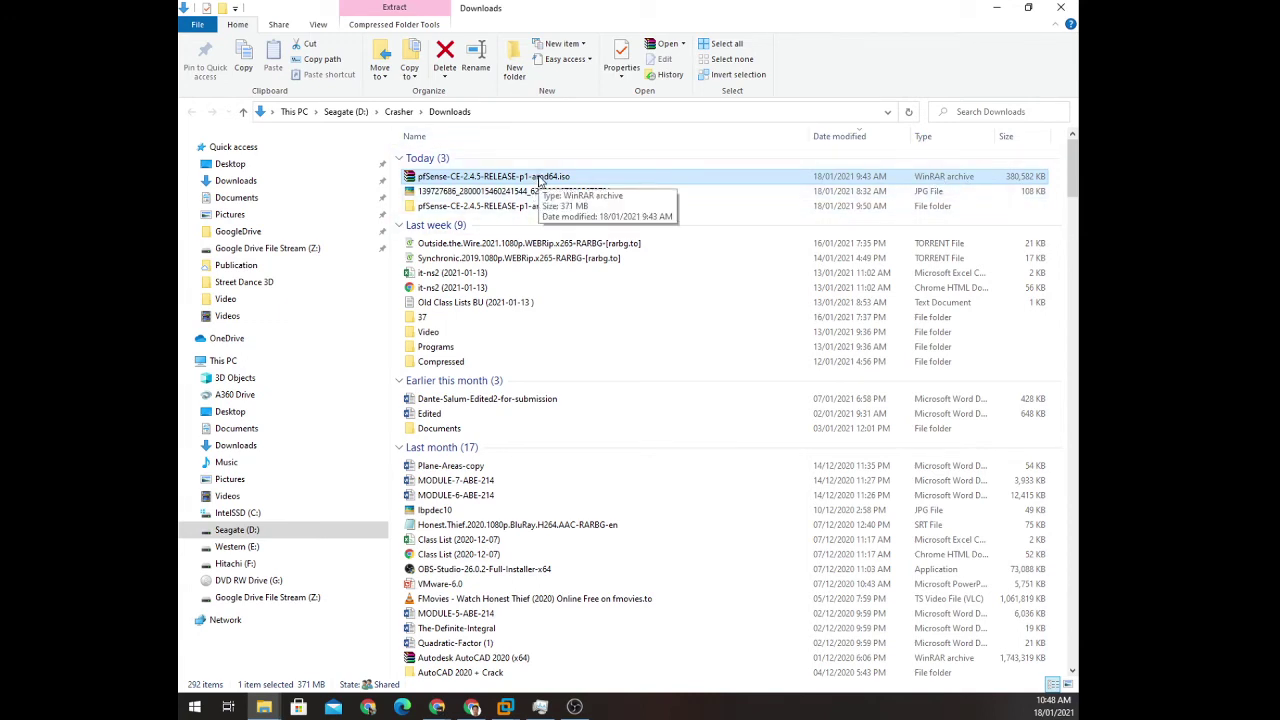
# Extract the pfSense archive into a pfSense-CE-2.4.5-RELEASE-p1-amd64.iso folder, replacing all files, and open that folder.
pyautogui.rightClick(540, 178)
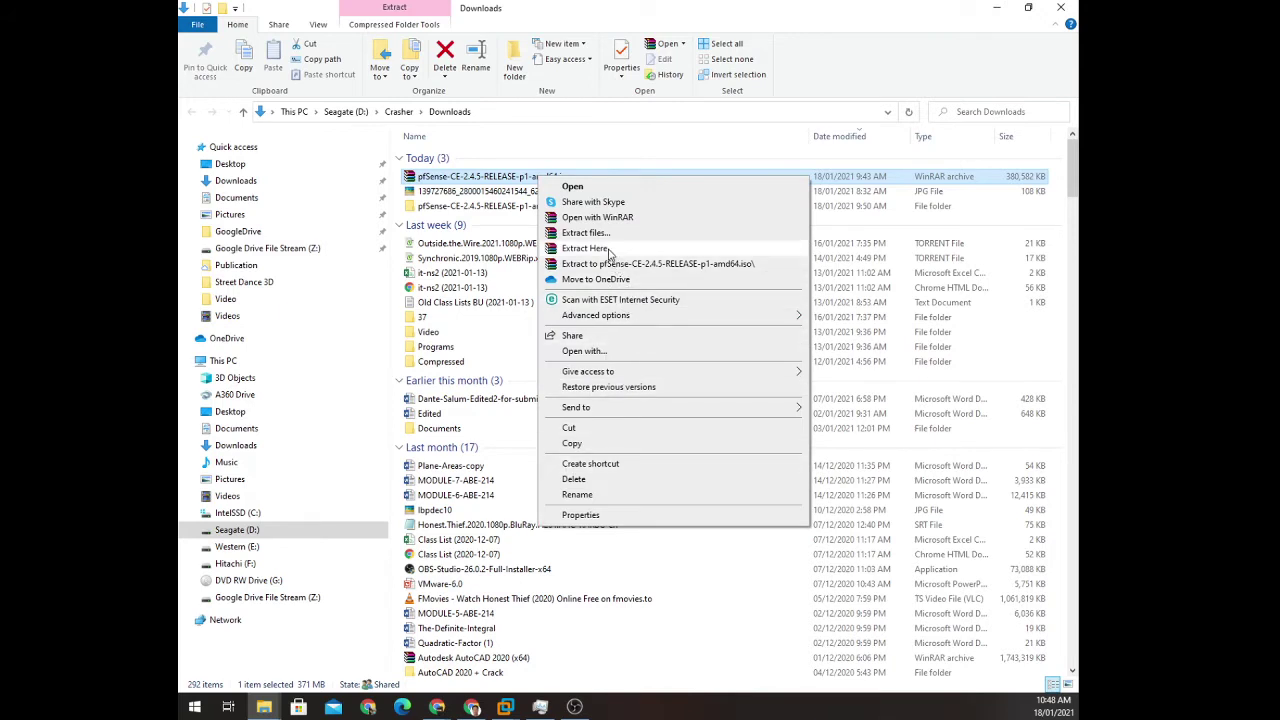
pyautogui.click(614, 264)
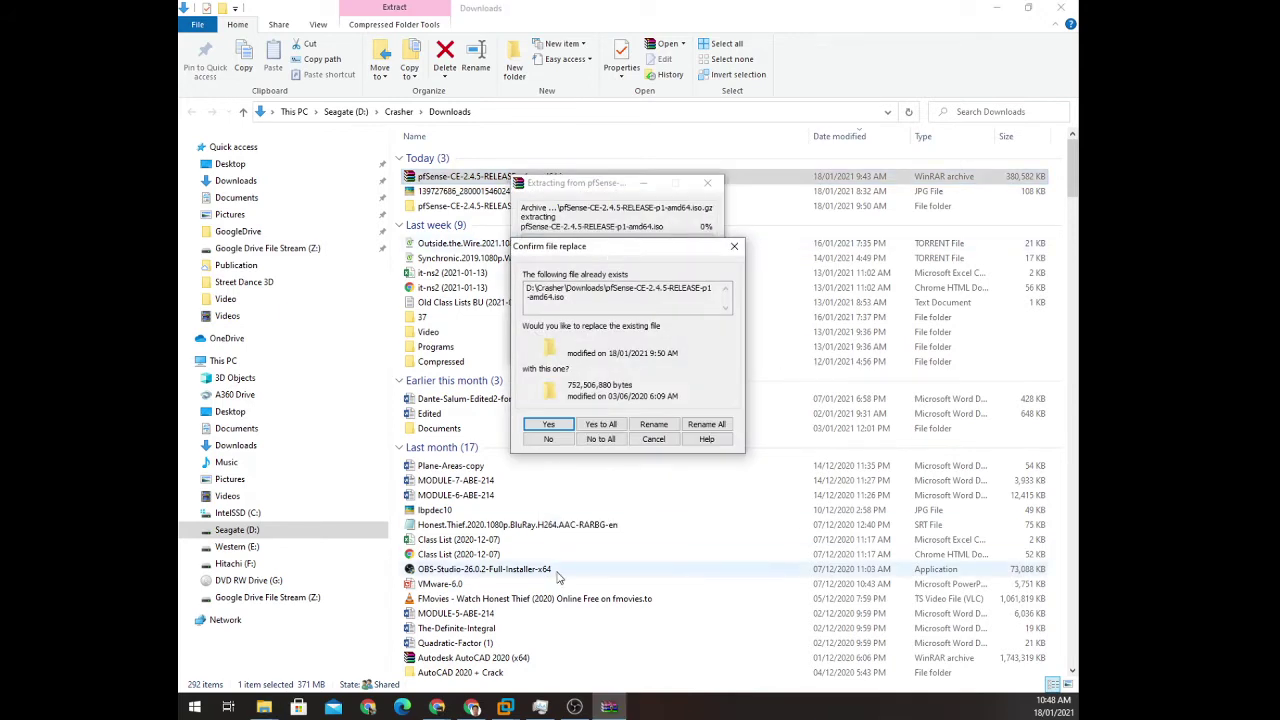
pyautogui.click(601, 425)
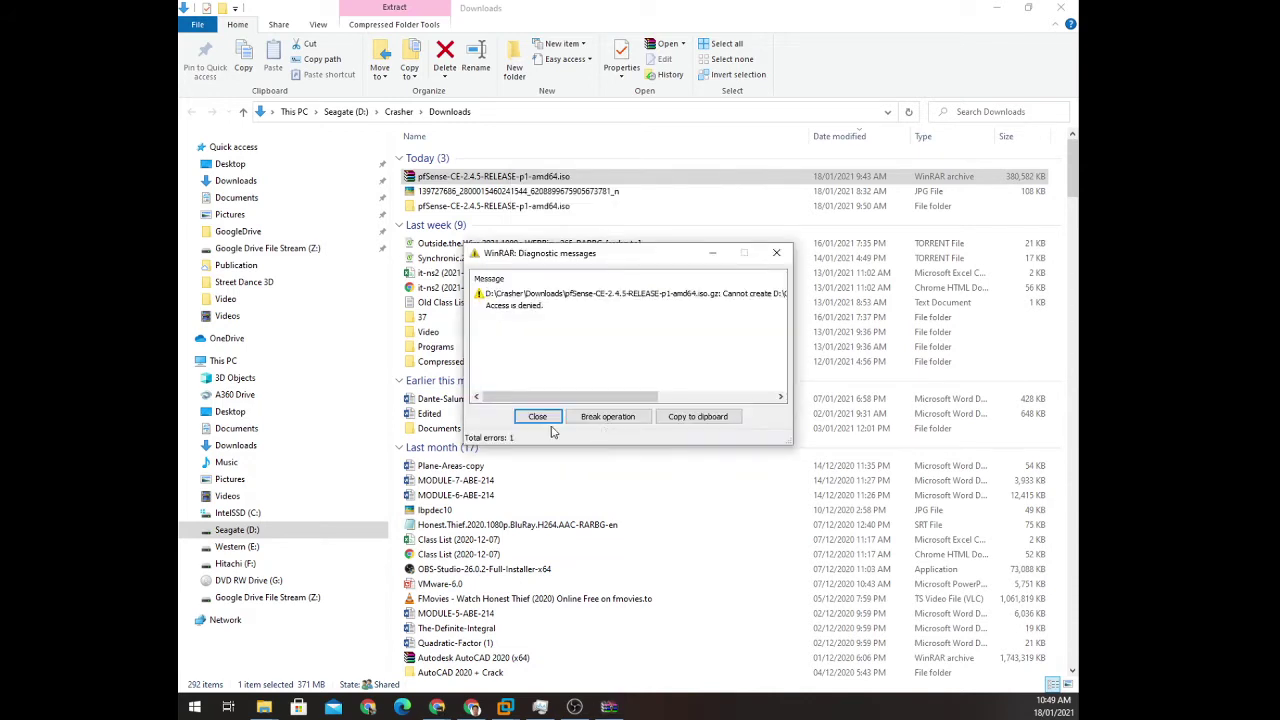
pyautogui.click(540, 418)
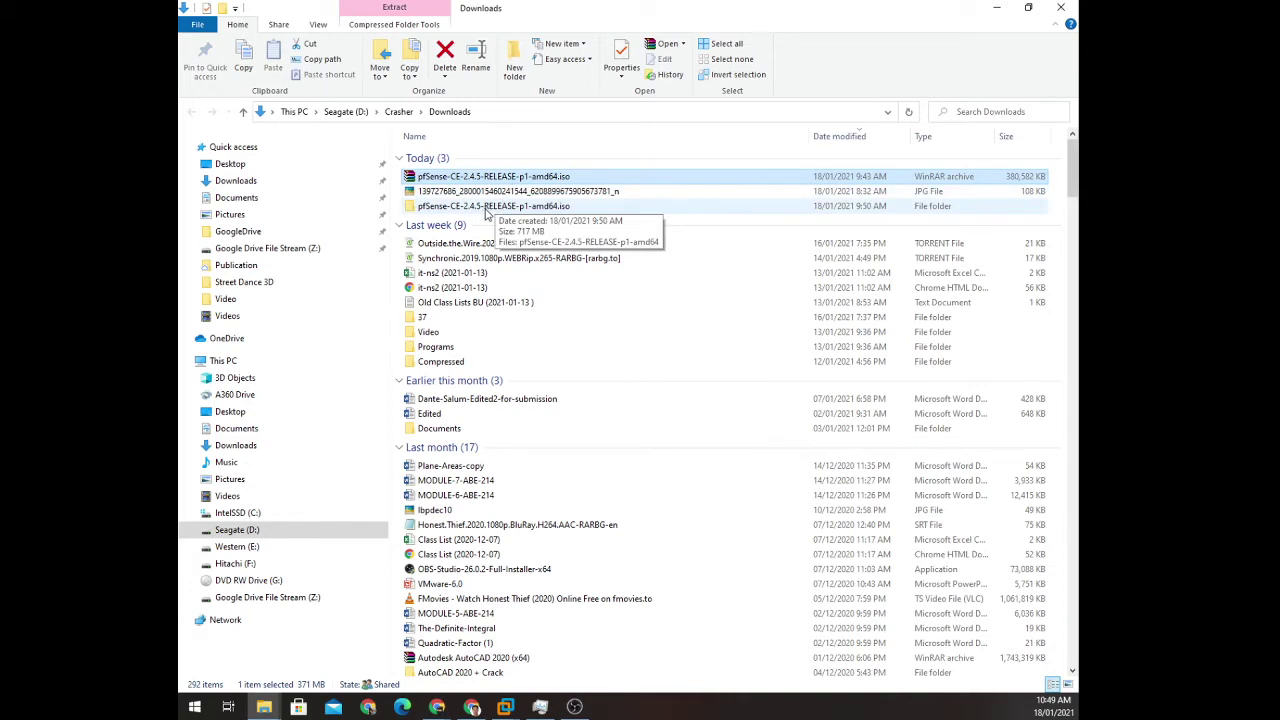
pyautogui.doubleClick(481, 207)
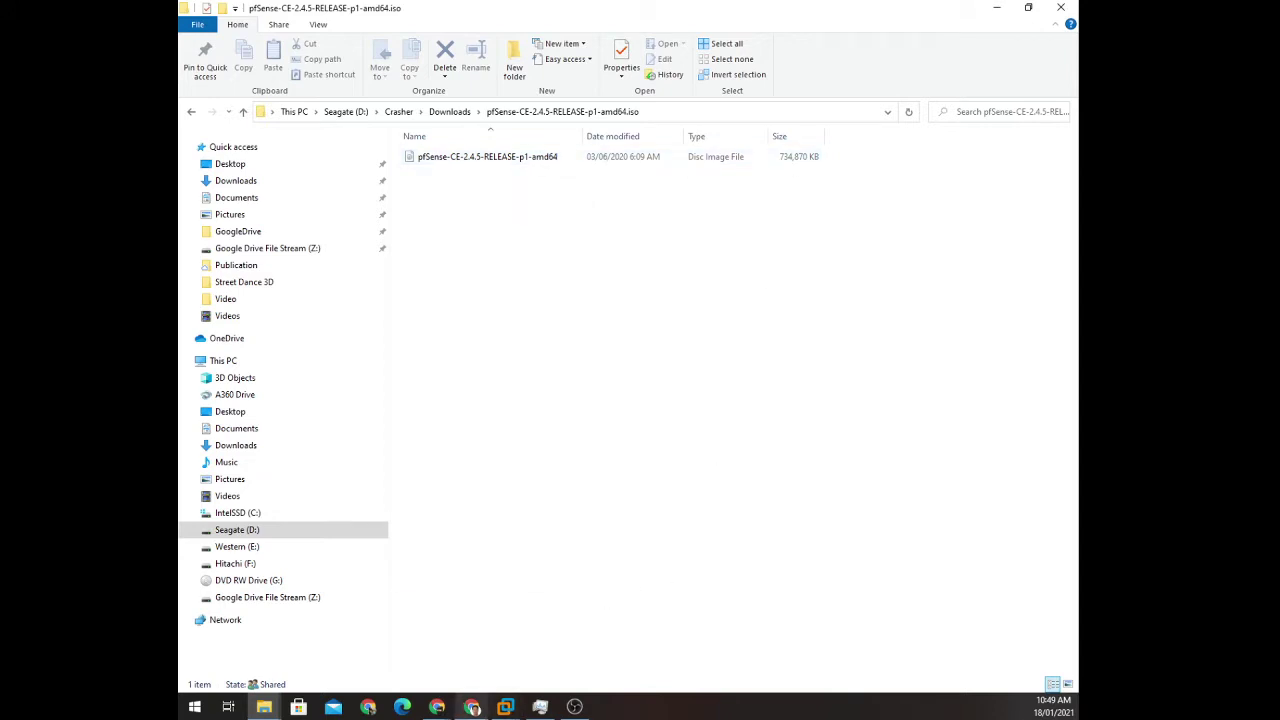
pyautogui.moveTo(472, 707)
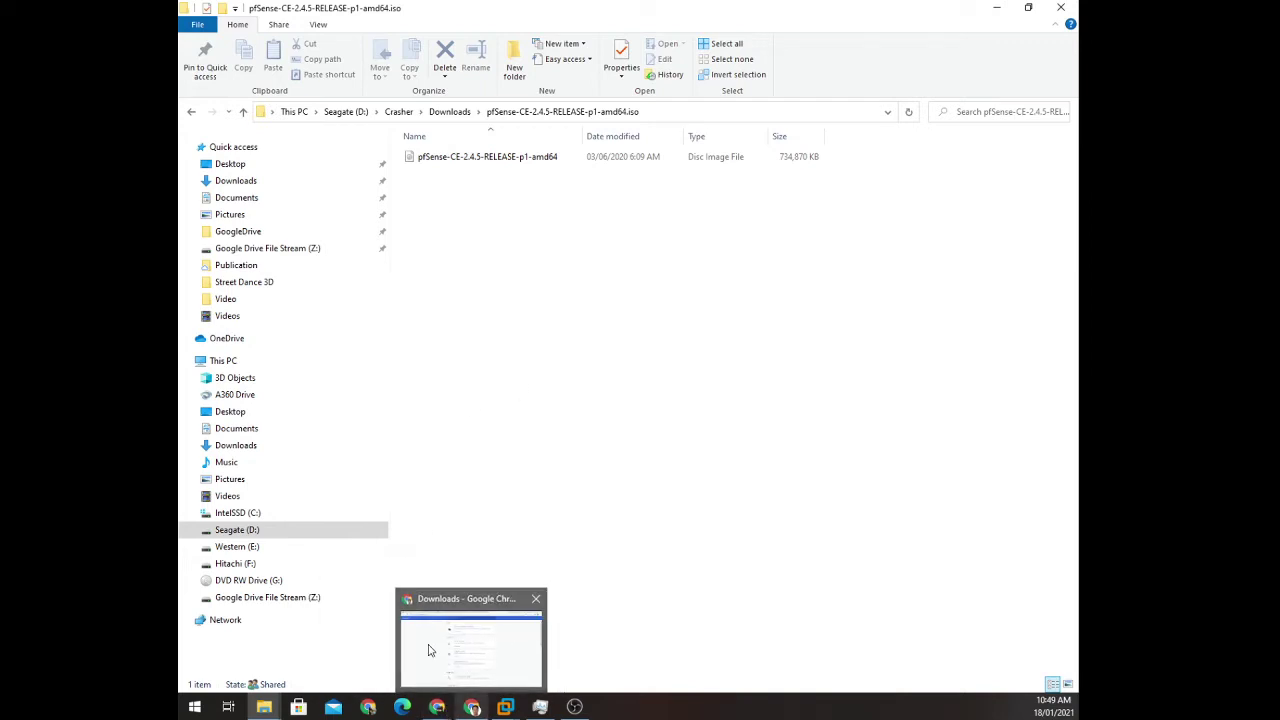
pyautogui.moveTo(449, 661)
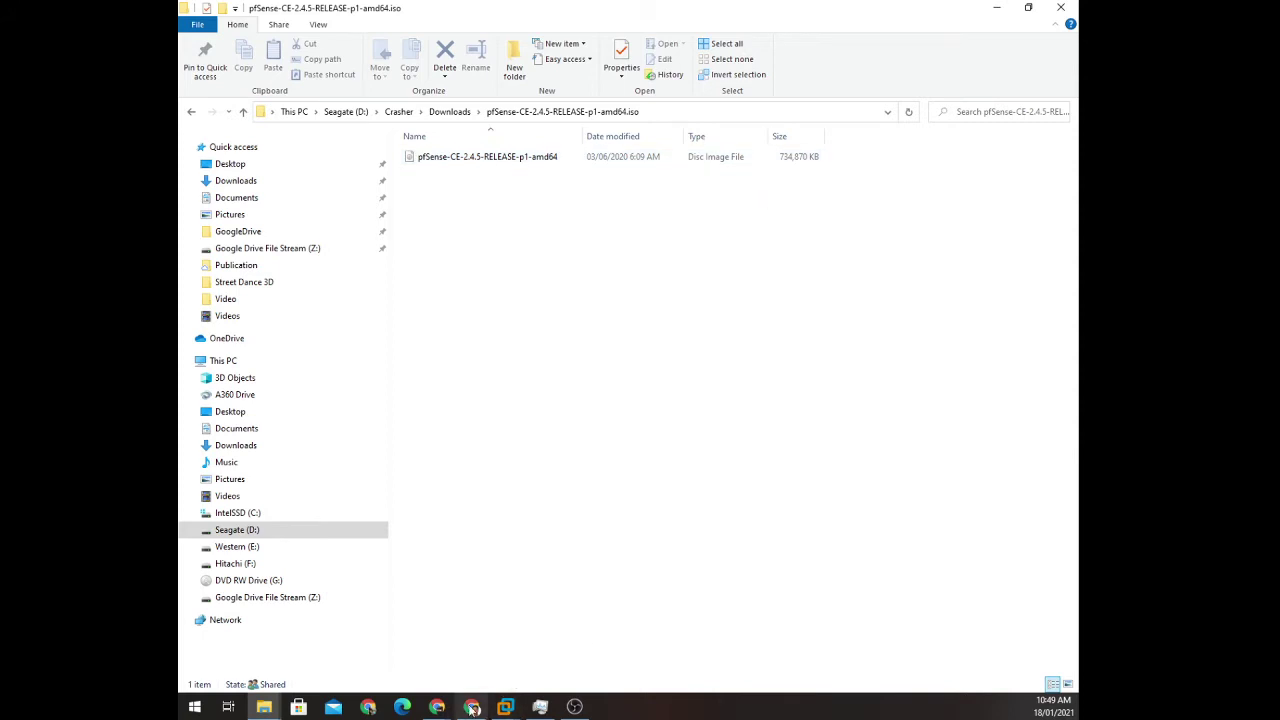
pyautogui.moveTo(447, 713)
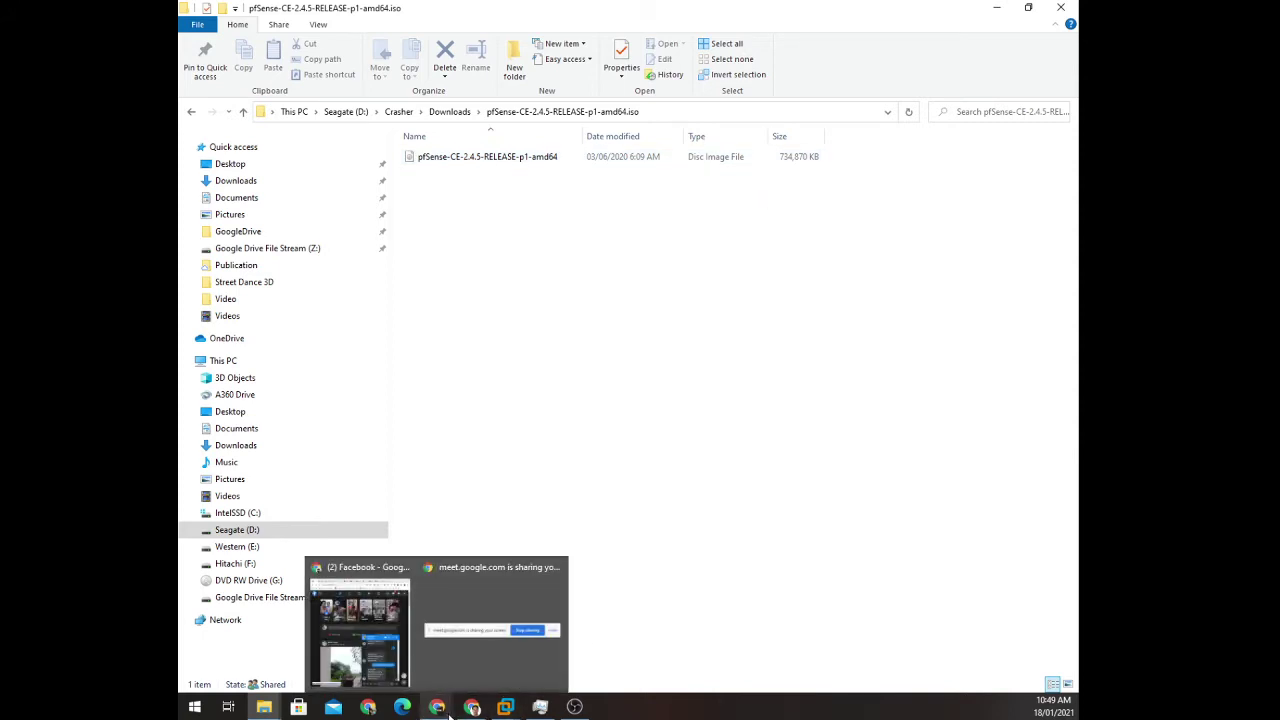
pyautogui.moveTo(507, 709)
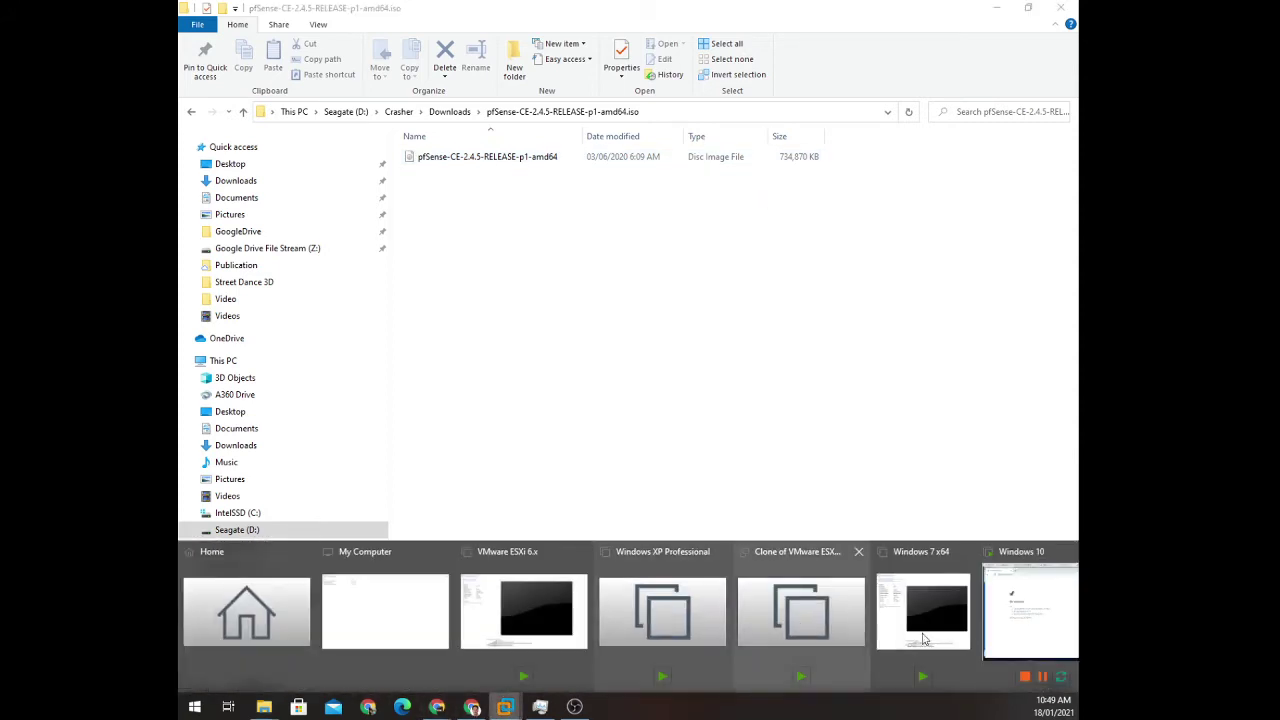
# Attach the pfSense 2.4.5 ISO from the Downloads pfSense folder as the CD/DVD image.
pyautogui.click(1040, 610)
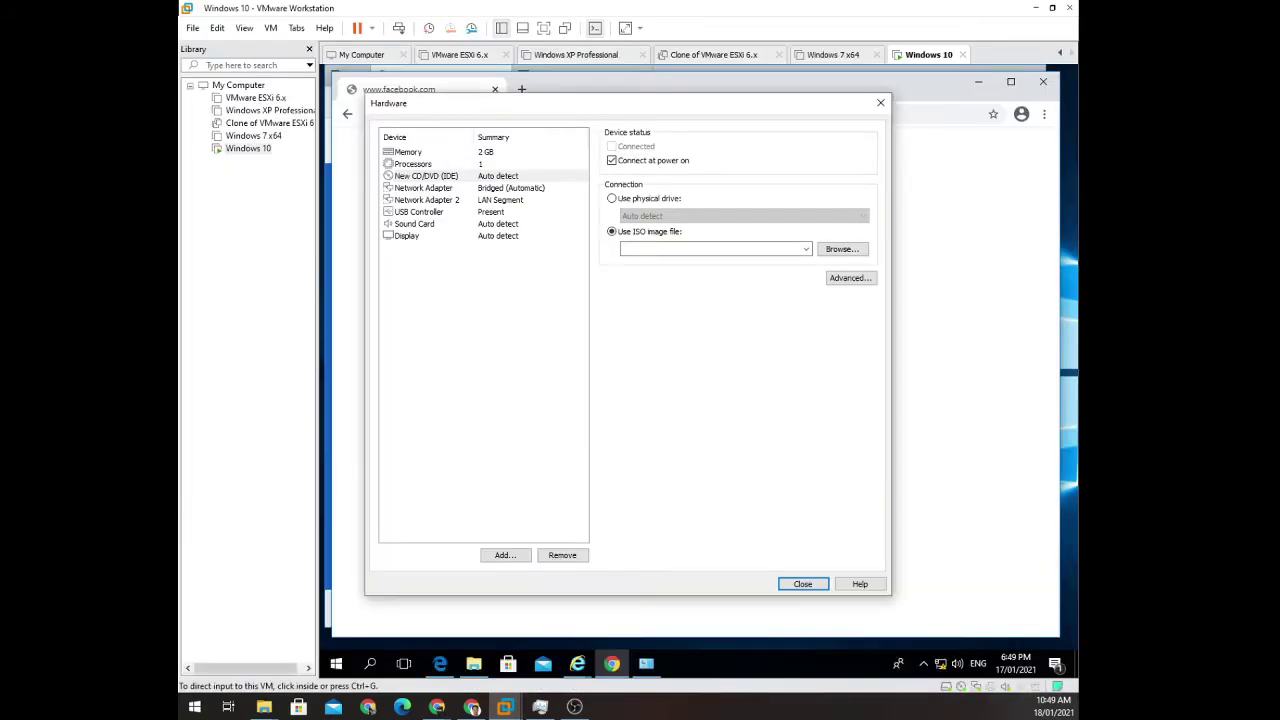
pyautogui.click(858, 249)
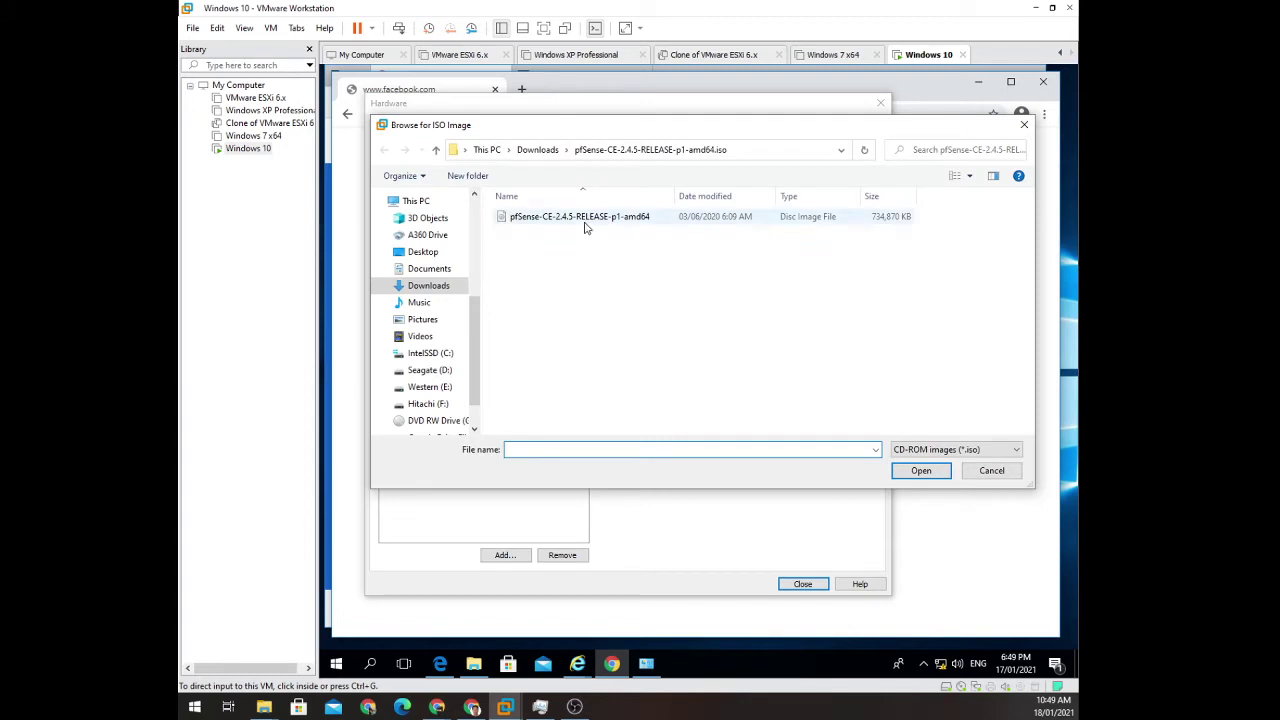
pyautogui.click(585, 226)
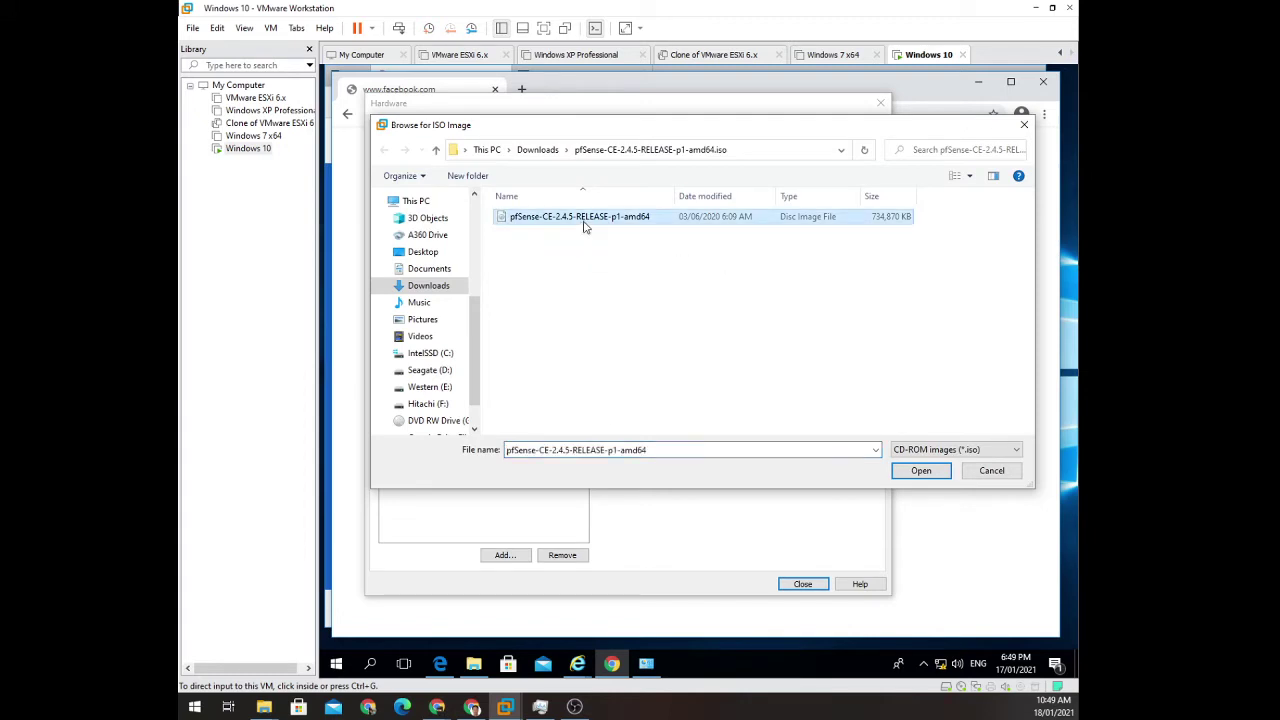
pyautogui.click(548, 150)
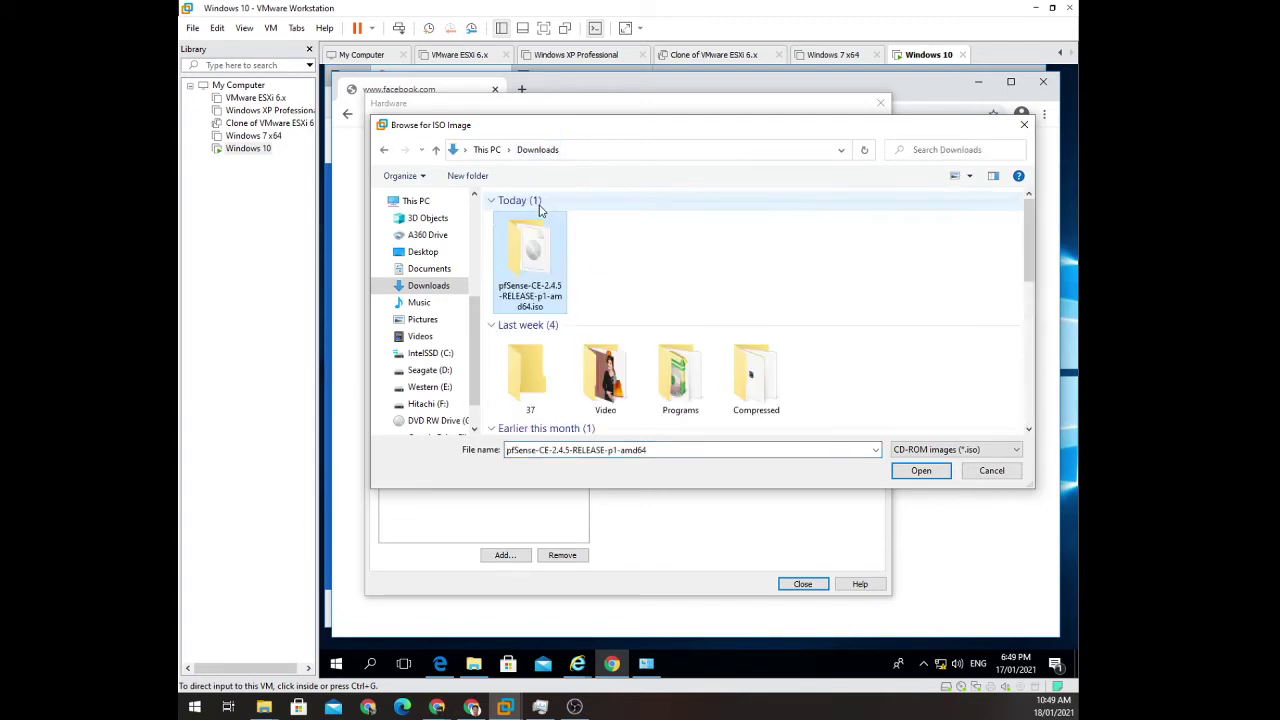
pyautogui.doubleClick(525, 281)
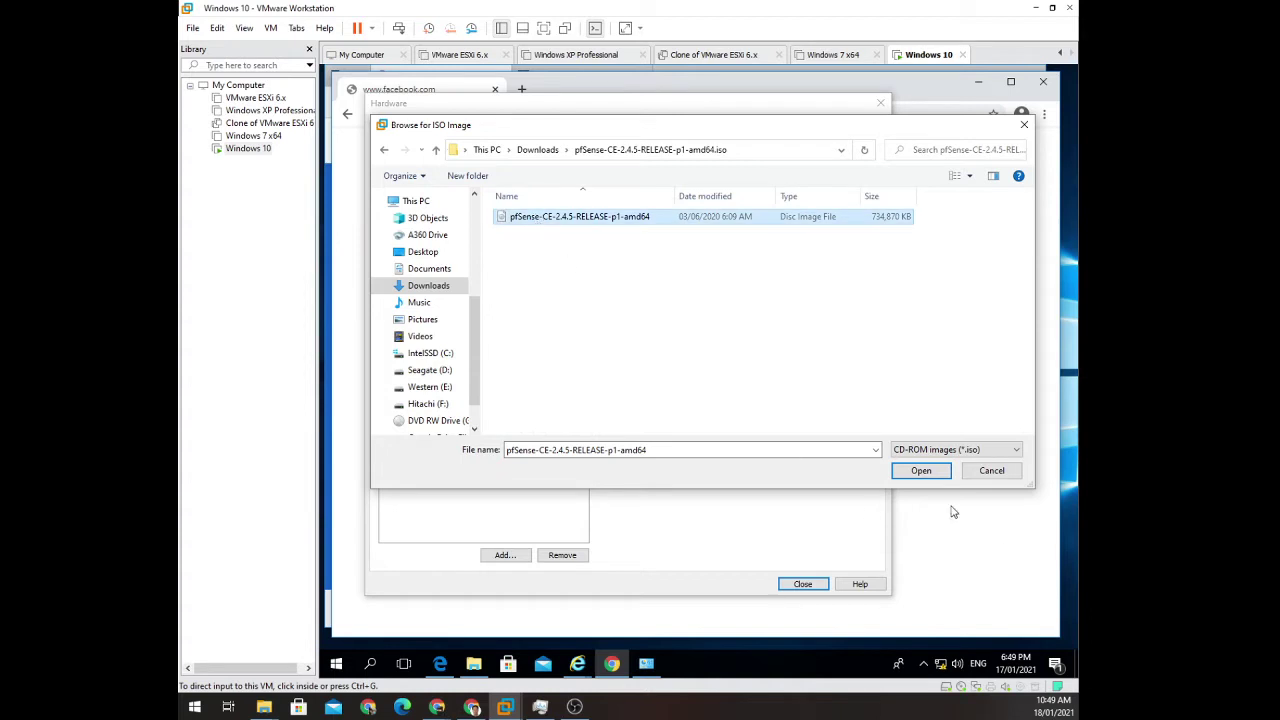
pyautogui.click(918, 472)
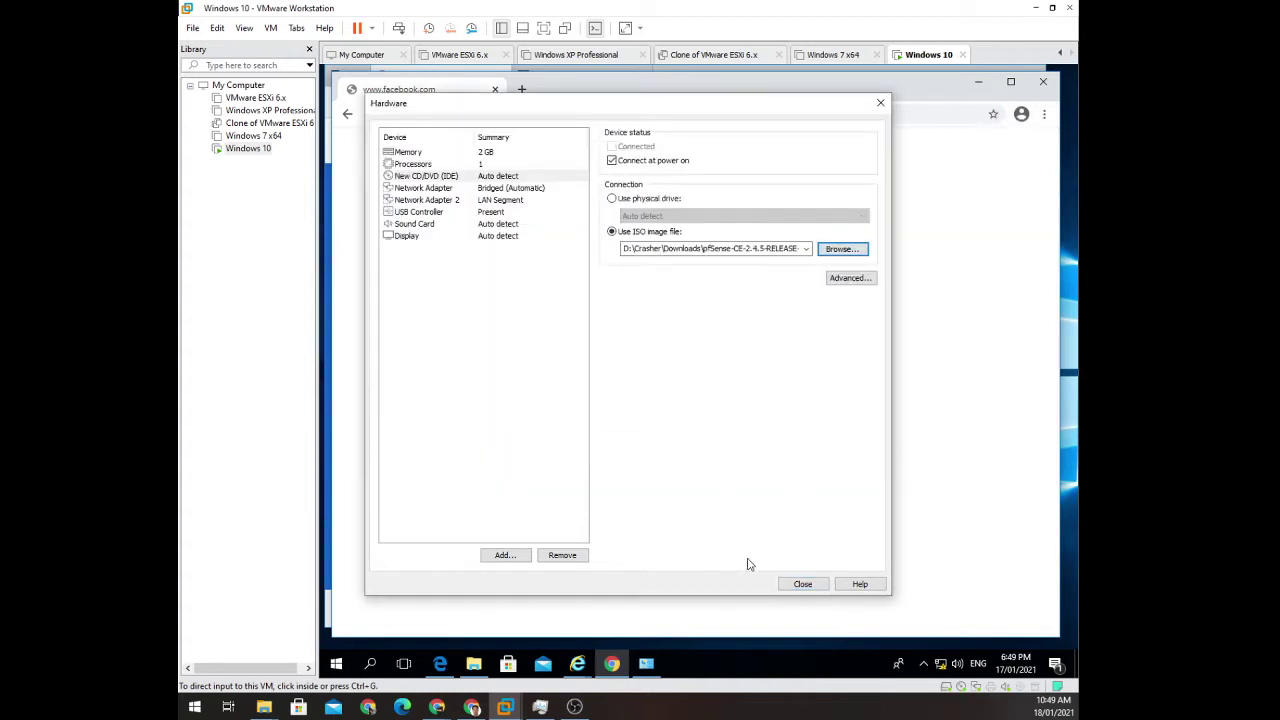
# Close the hardware settings and finish the wizard to create the PFsense virtual machine.
pyautogui.click(803, 584)
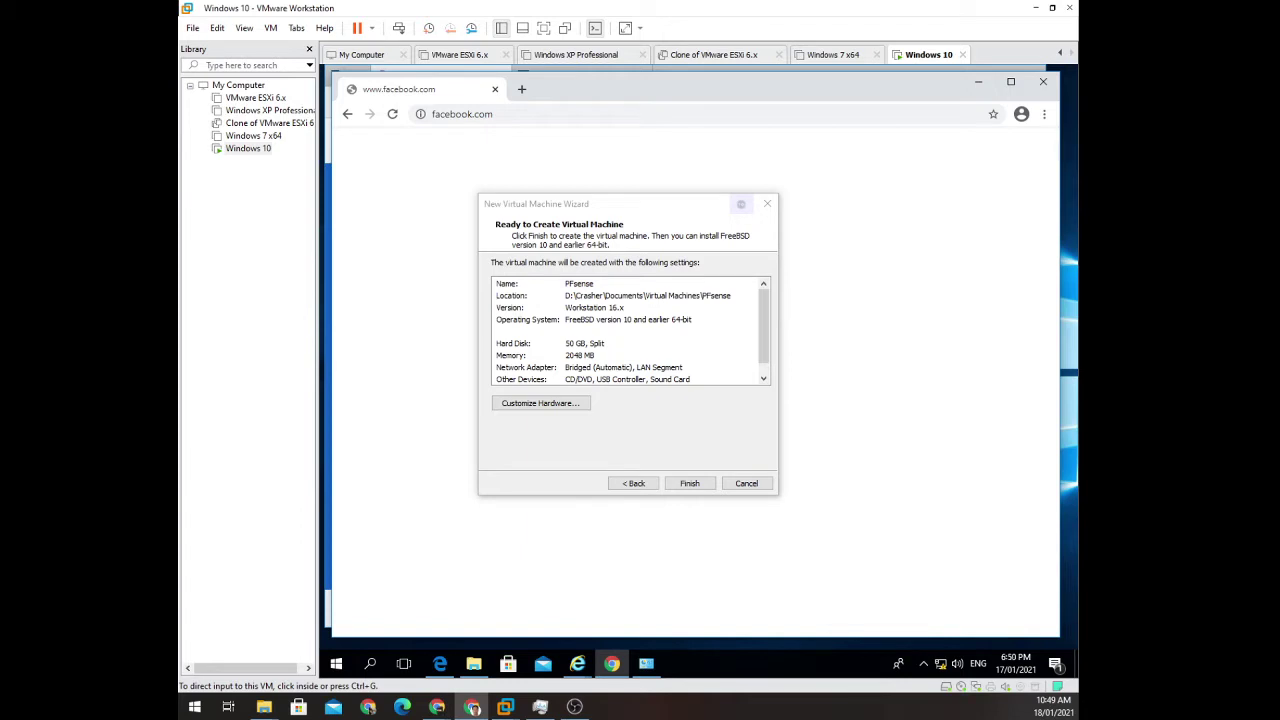
pyautogui.click(768, 367)
pyautogui.scroll(1, 766, 372)
pyautogui.scroll(-1, 766, 372)
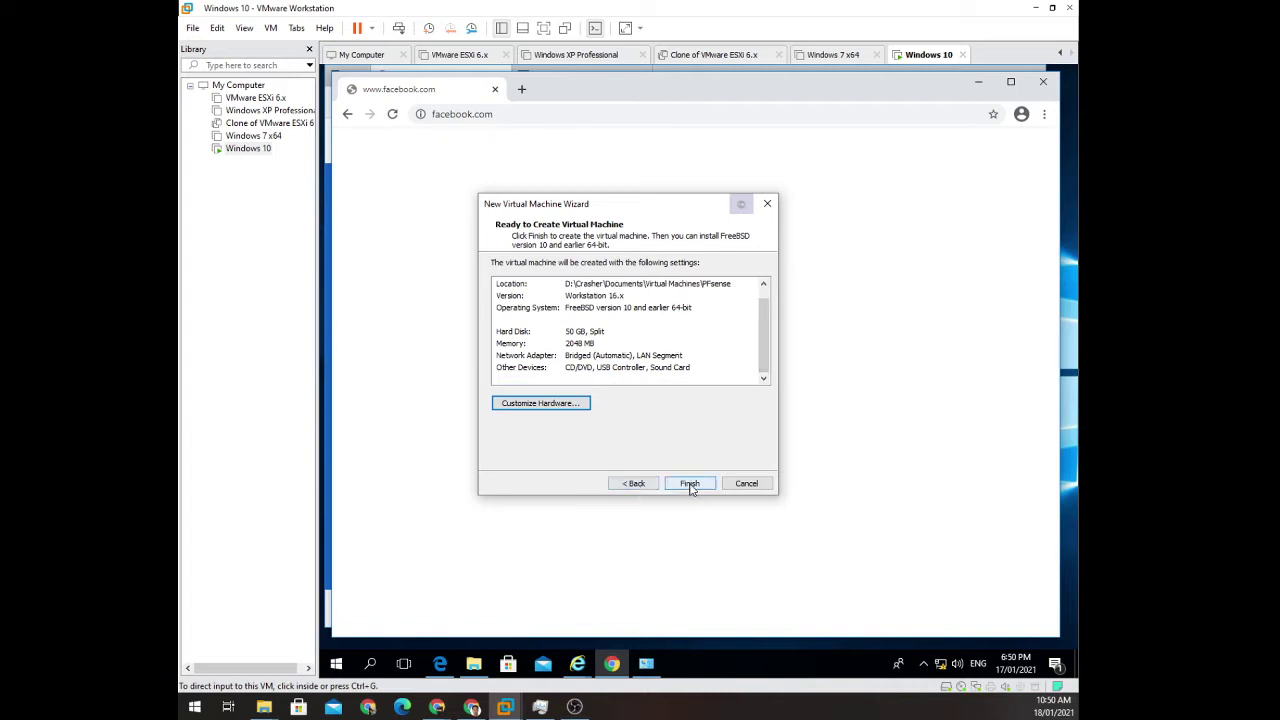
pyautogui.click(690, 484)
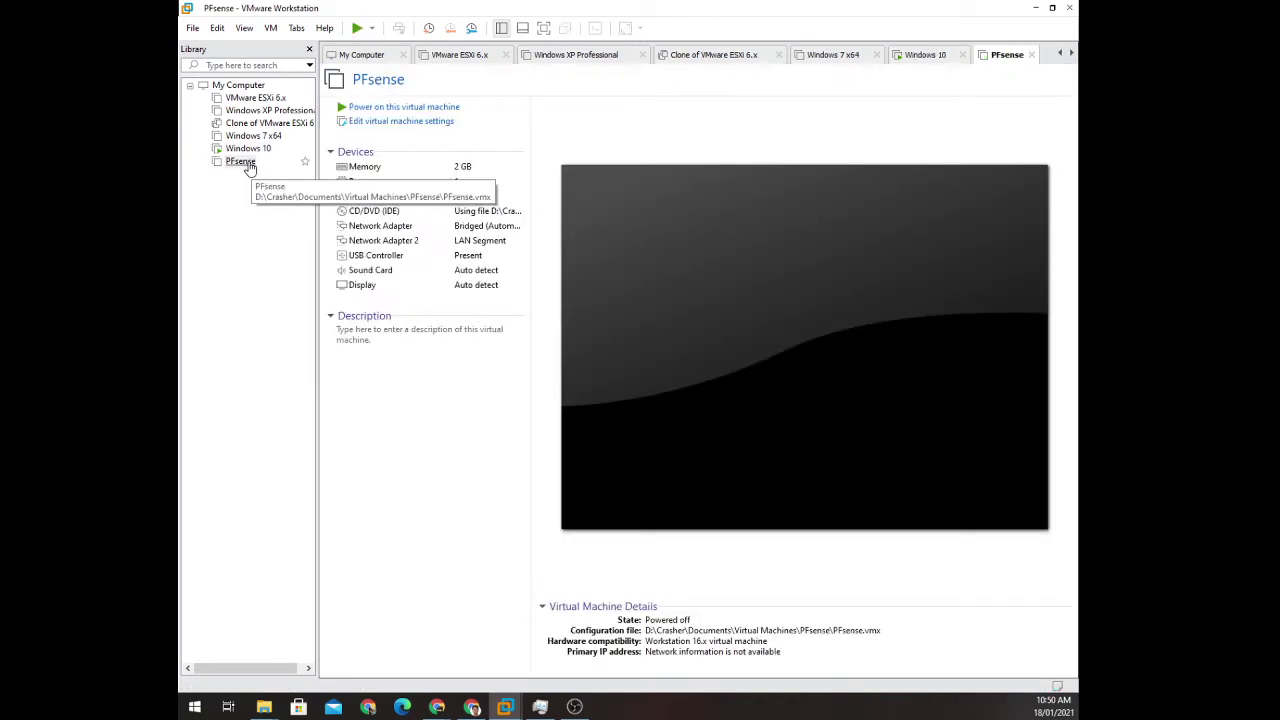
# Select PFsense in the Library and power it on to boot the pfSense installer.
pyautogui.click(242, 162)
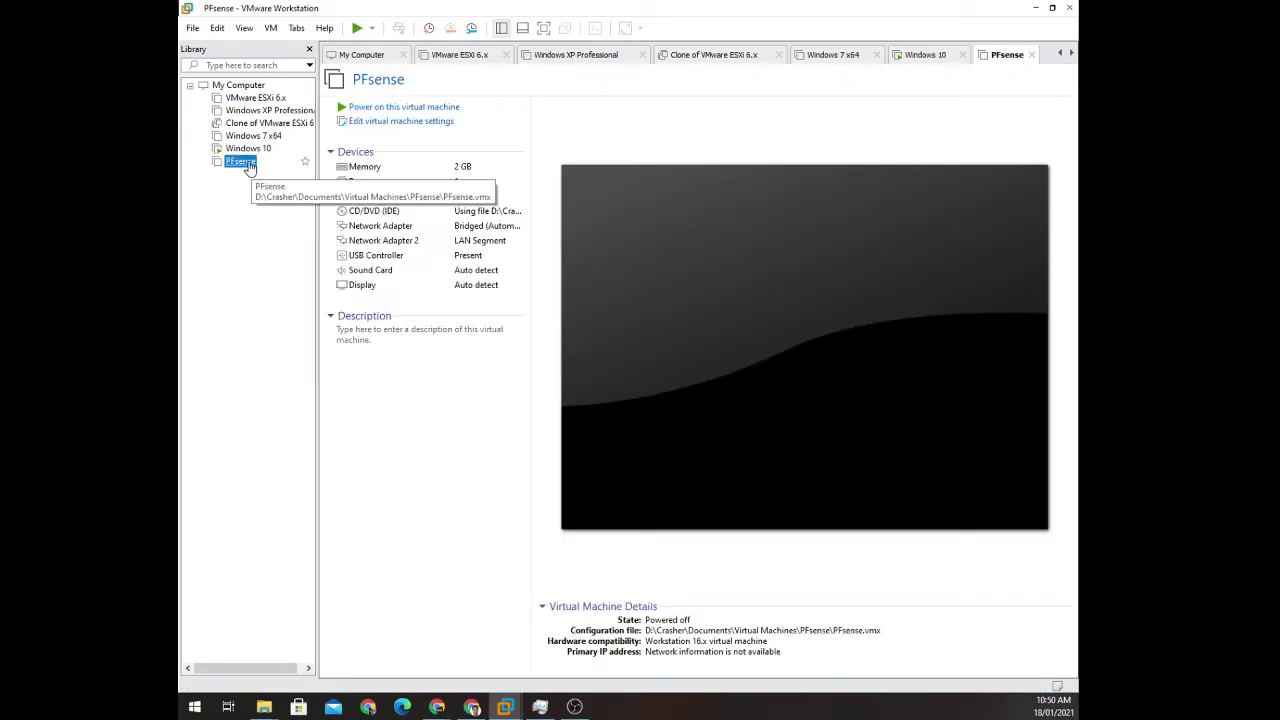
pyautogui.click(380, 110)
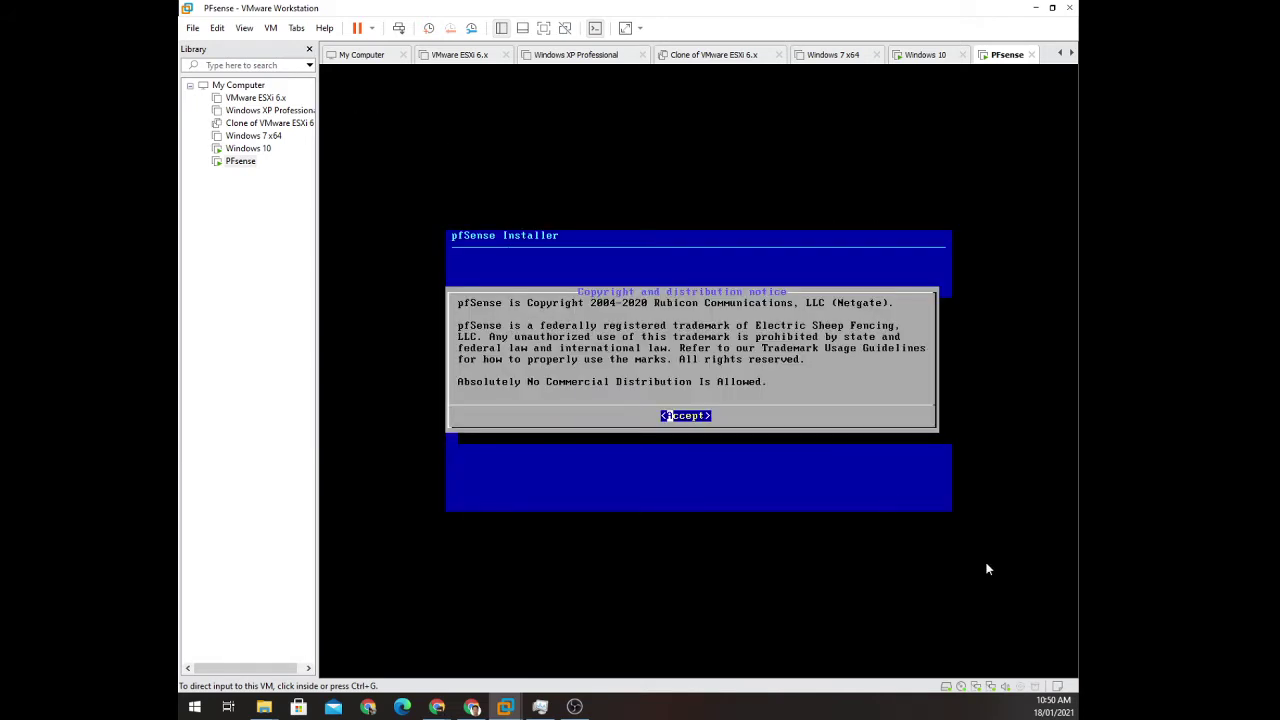
# Accept the copyright notice, choose Install, and continue with the default US keymap.
pyautogui.click(748, 427)
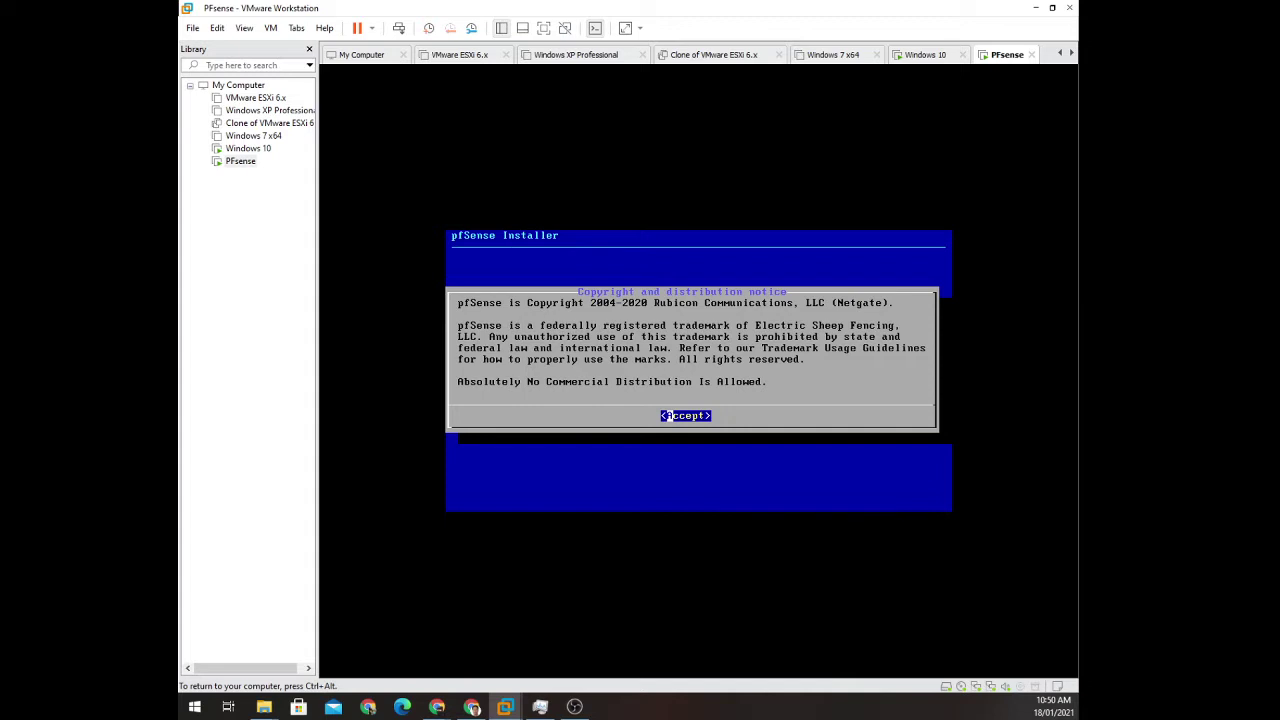
pyautogui.press('Return')
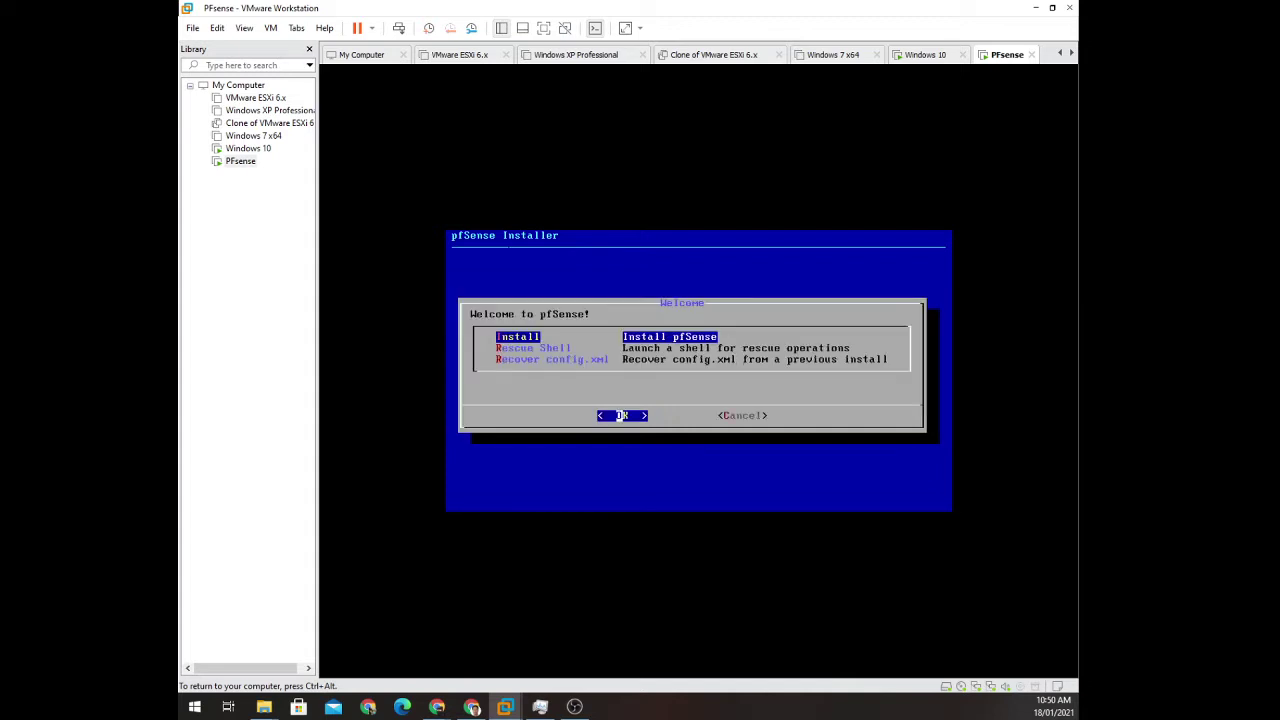
pyautogui.press('Down')
pyautogui.press('Up')
pyautogui.press('Down')
pyautogui.press('Up')
pyautogui.press('Down')
pyautogui.press('Up')
pyautogui.press('Return')
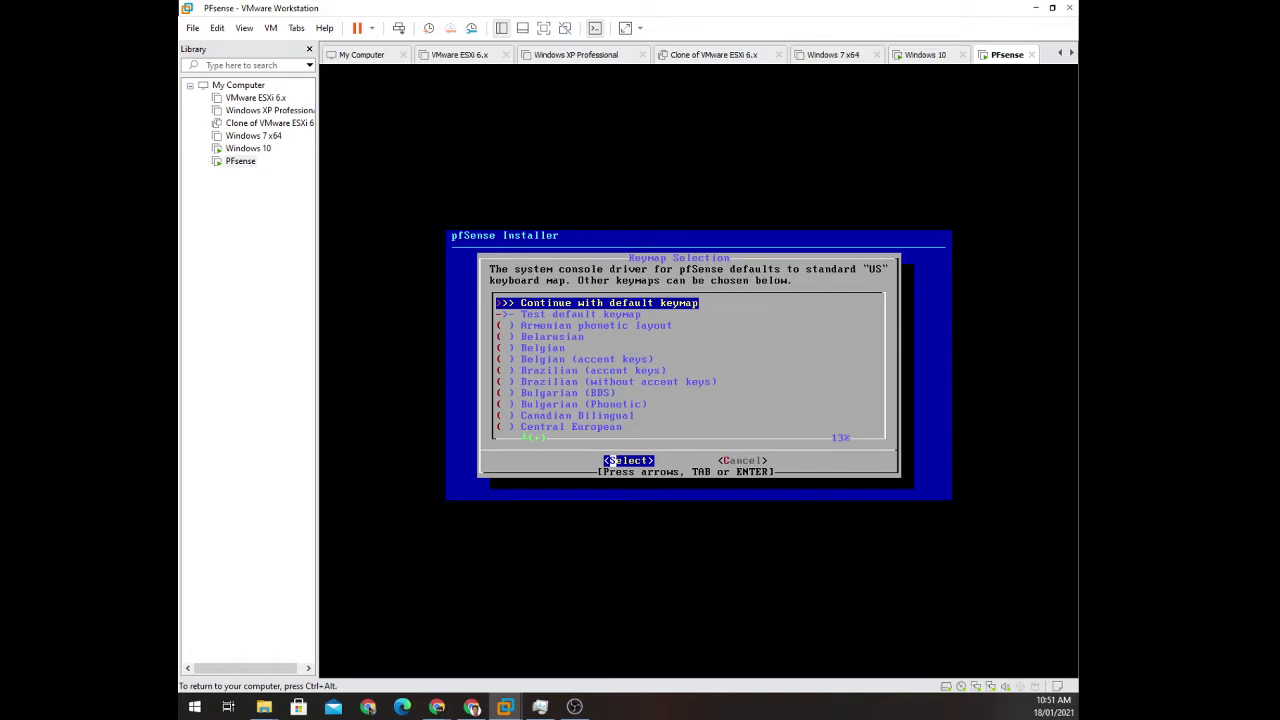
pyautogui.press('Return')
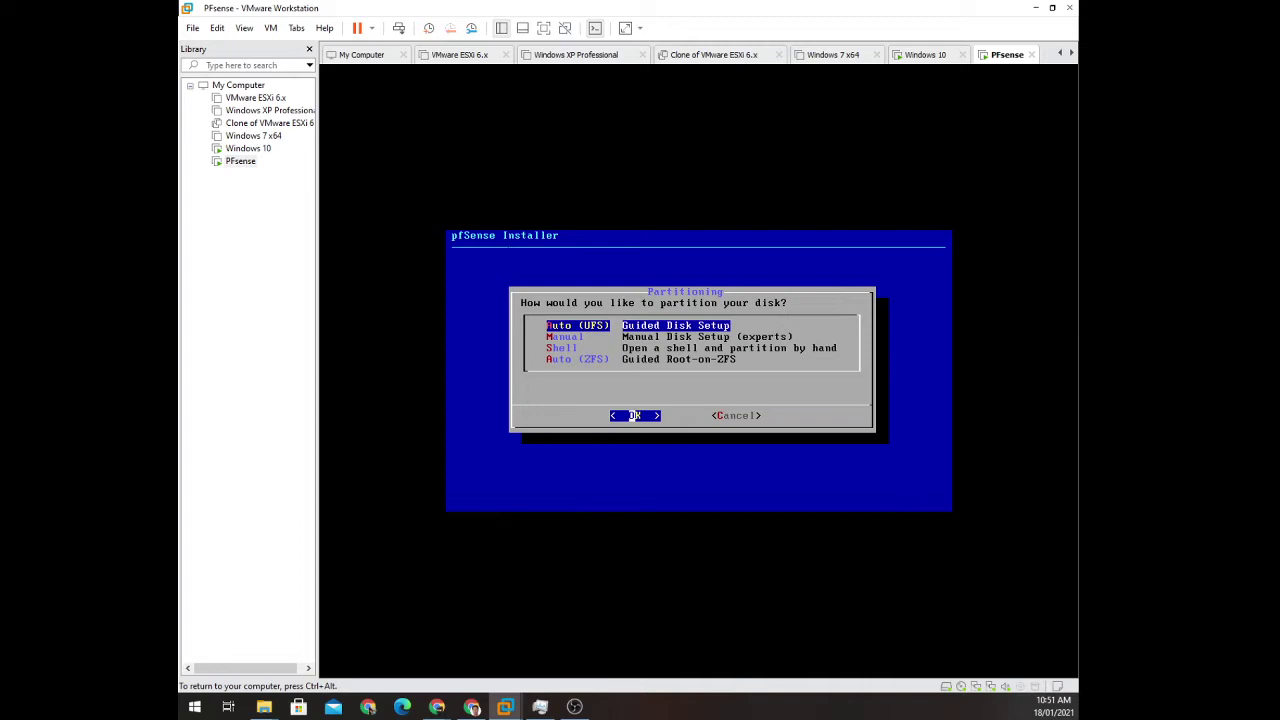
# Accept Auto (UFS) guided partitioning and let pfSense install to completion.
pyautogui.press('Return')
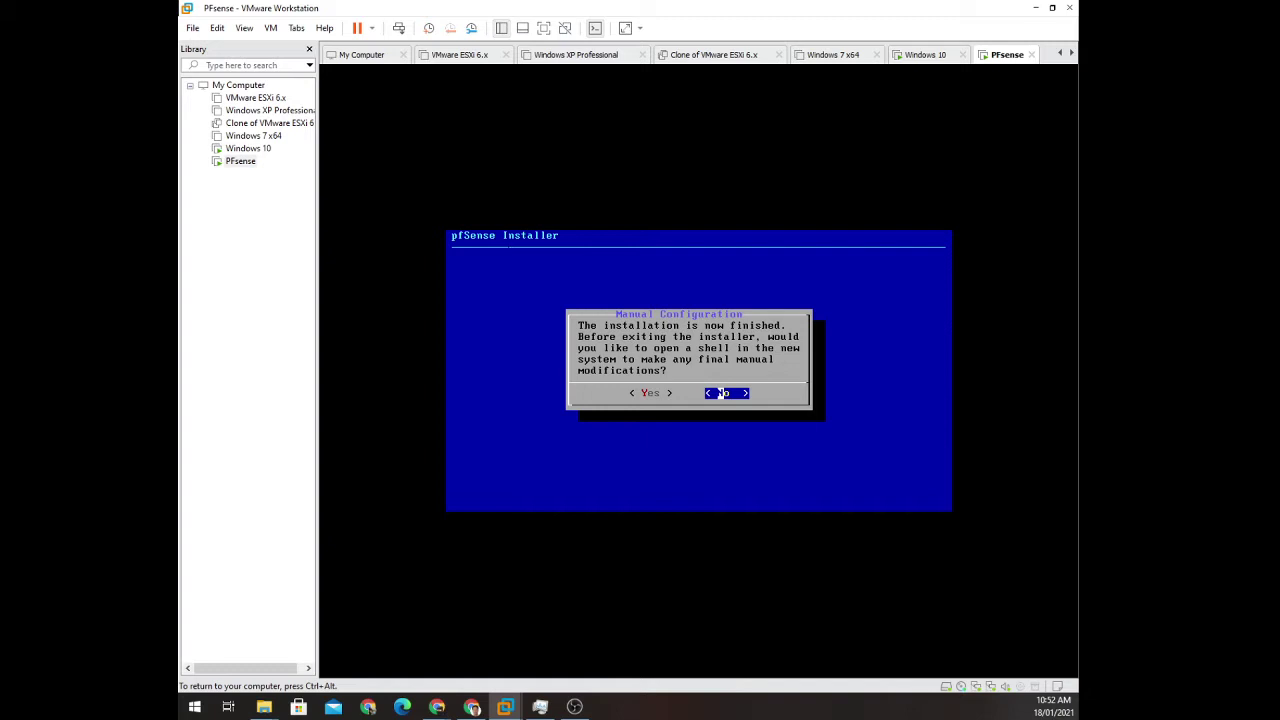
# Decline manual shell modifications and reboot into the installed pfSense.
pyautogui.press('Return')
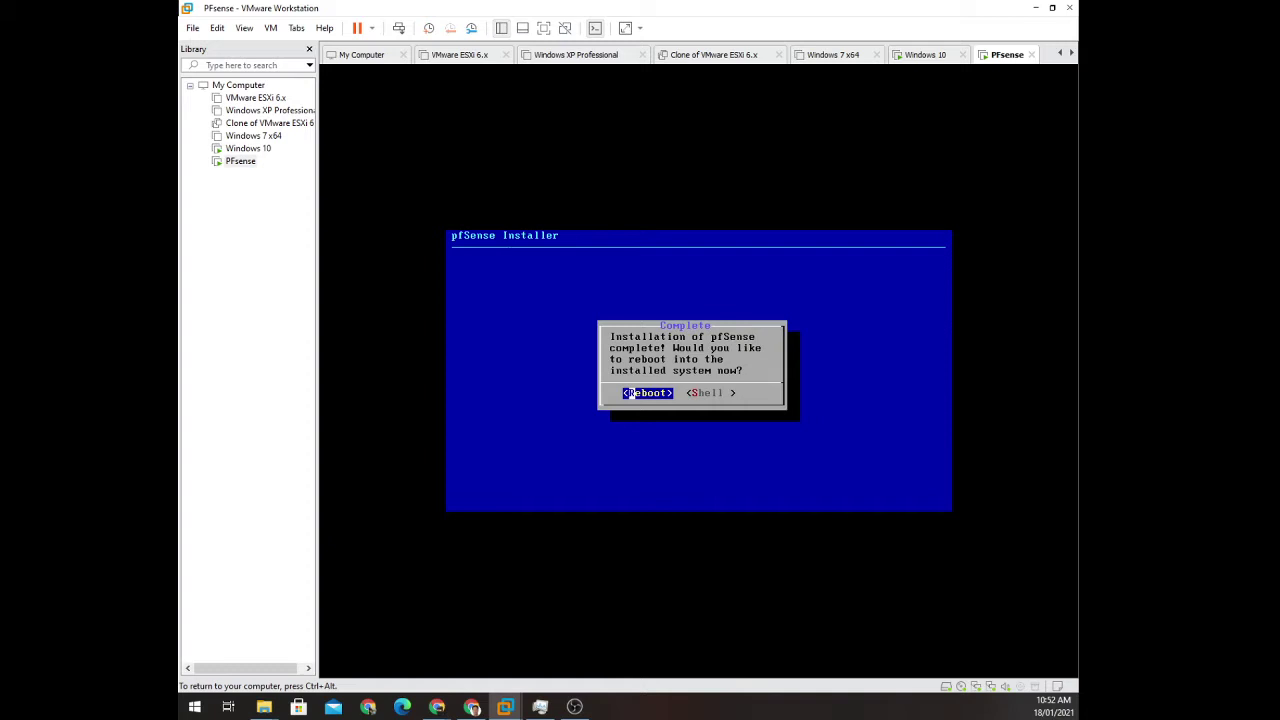
pyautogui.press('Return')
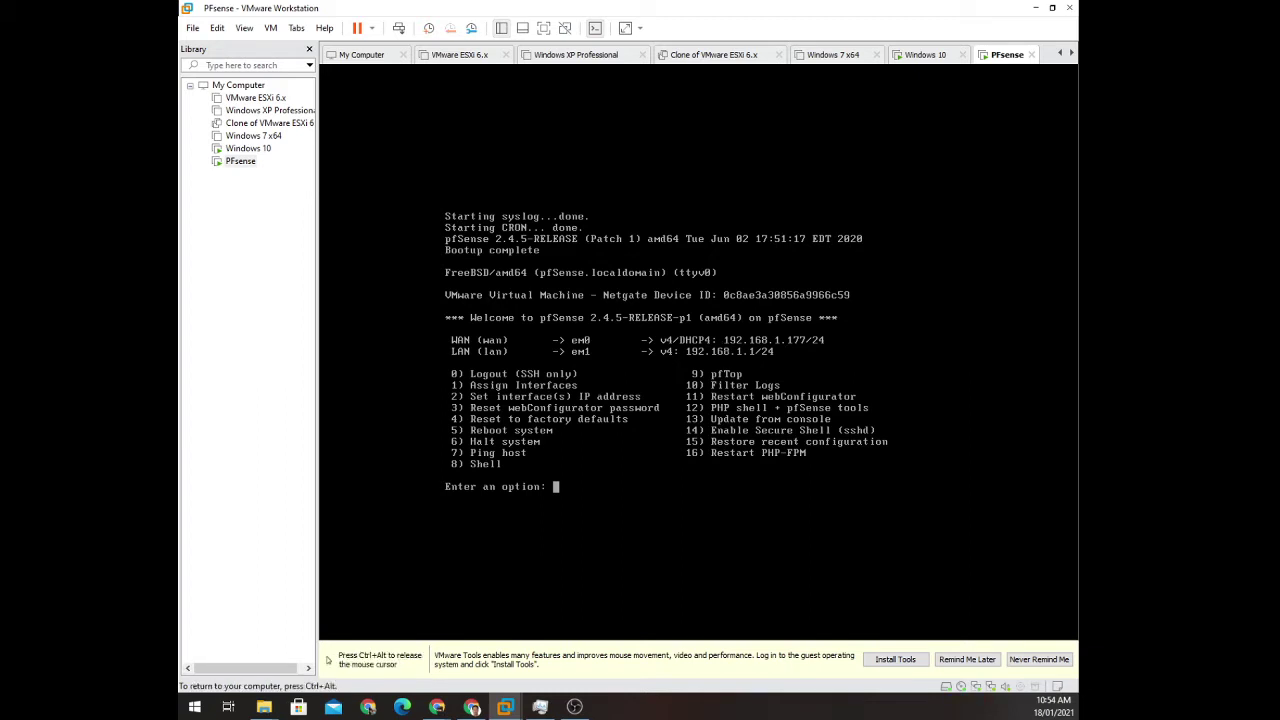
pyautogui.hotkey('ctrl', 'alt')
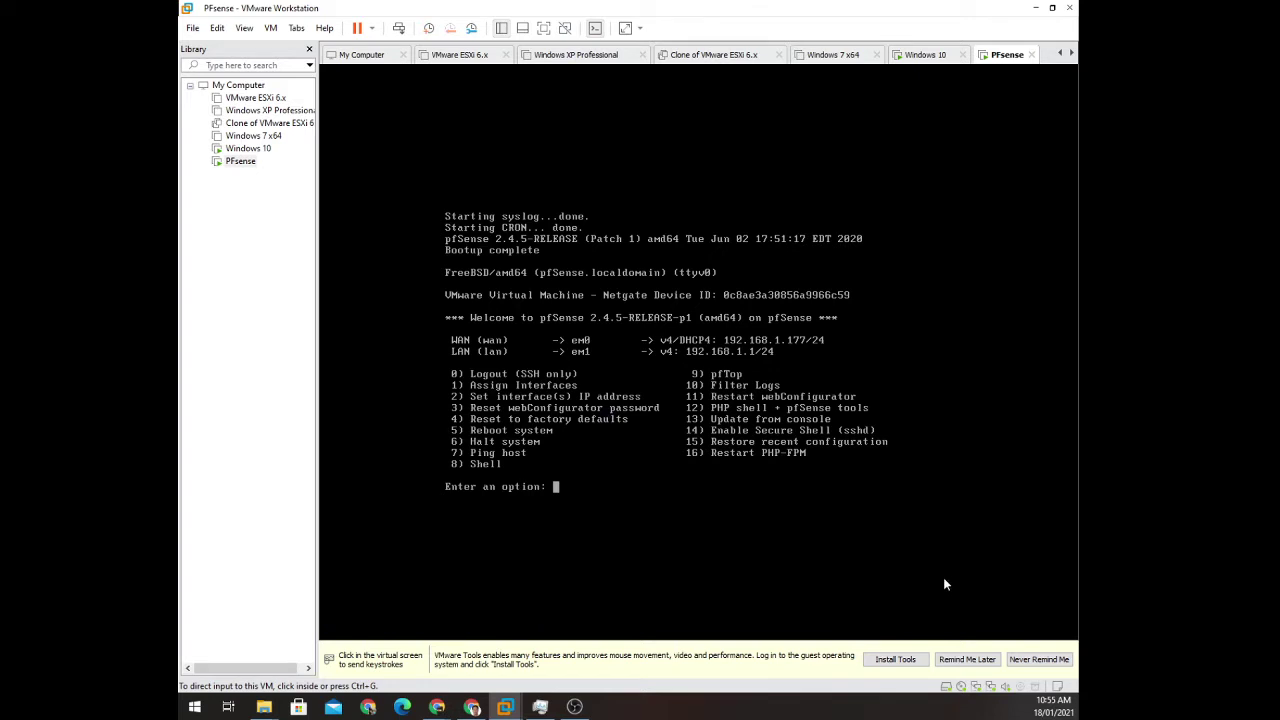
# Choose console option 2 to set an interface IP address, then pick LAN (2).
pyautogui.click(700, 544)
pyautogui.write('2')
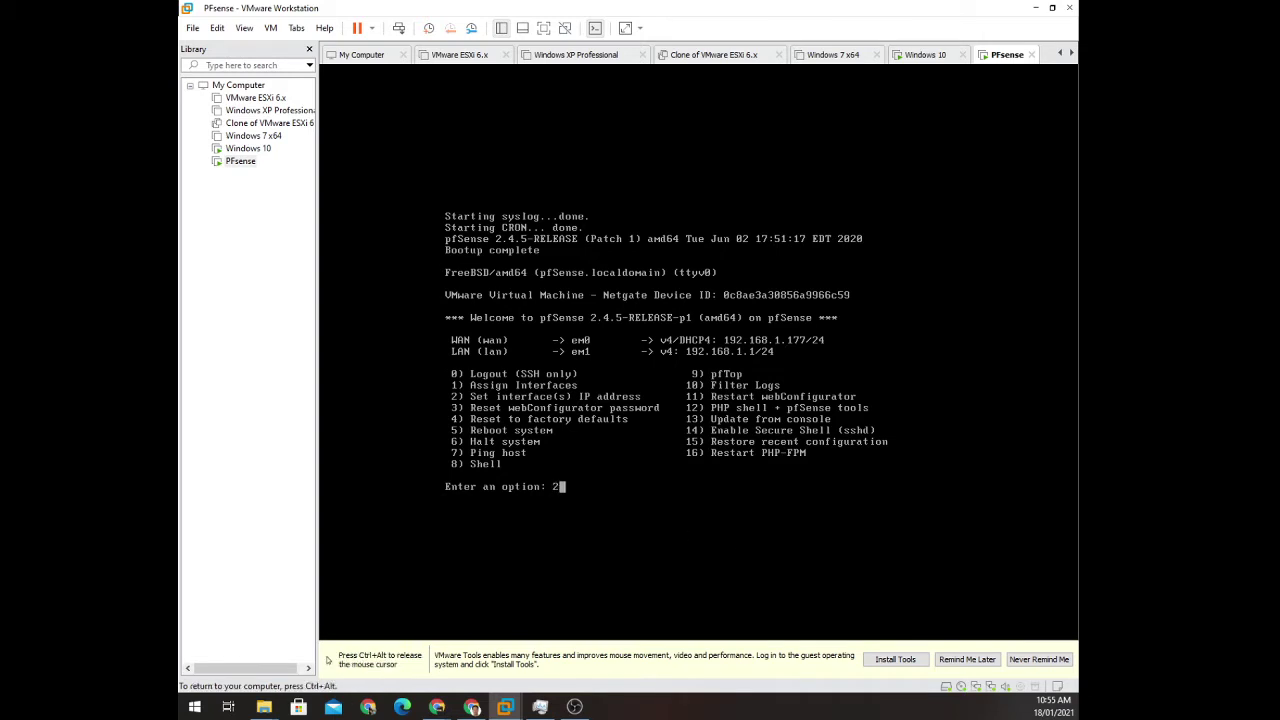
pyautogui.press('Return')
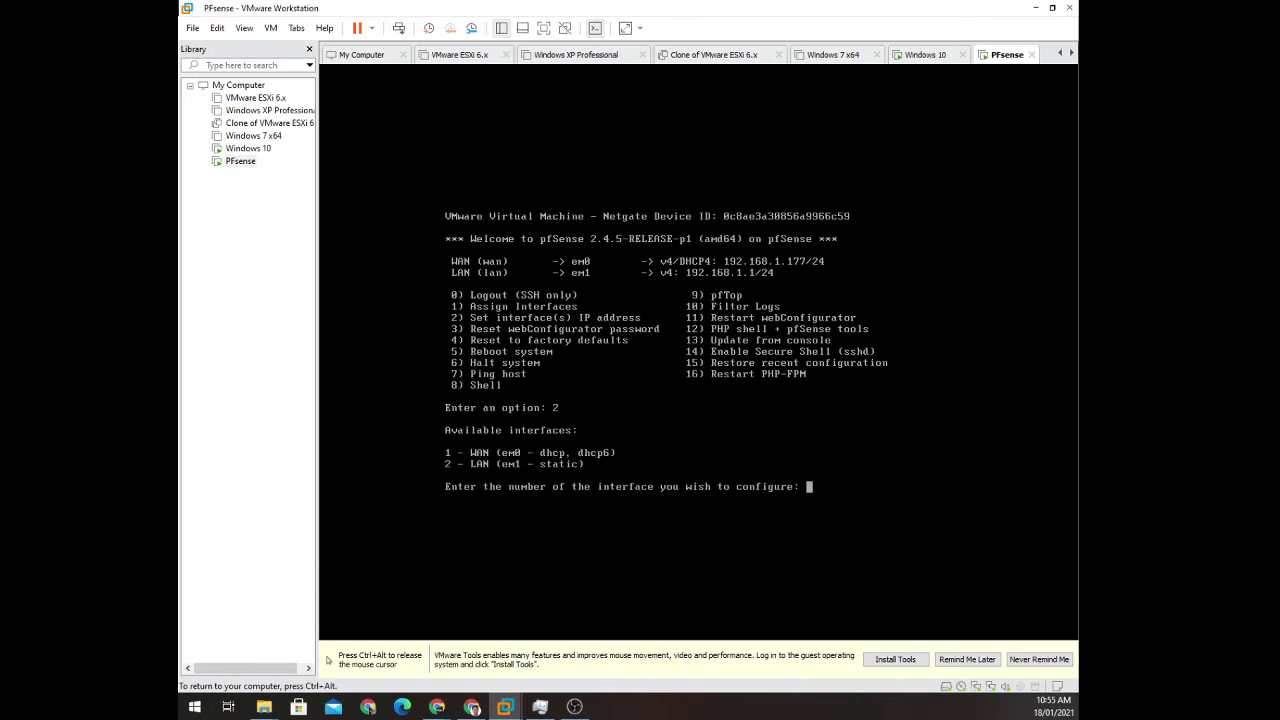
pyautogui.write('2')
# Confirm LAN and enter 160.1.1.1 as its IPv4 address, correcting typing mistakes.
pyautogui.press('Return')
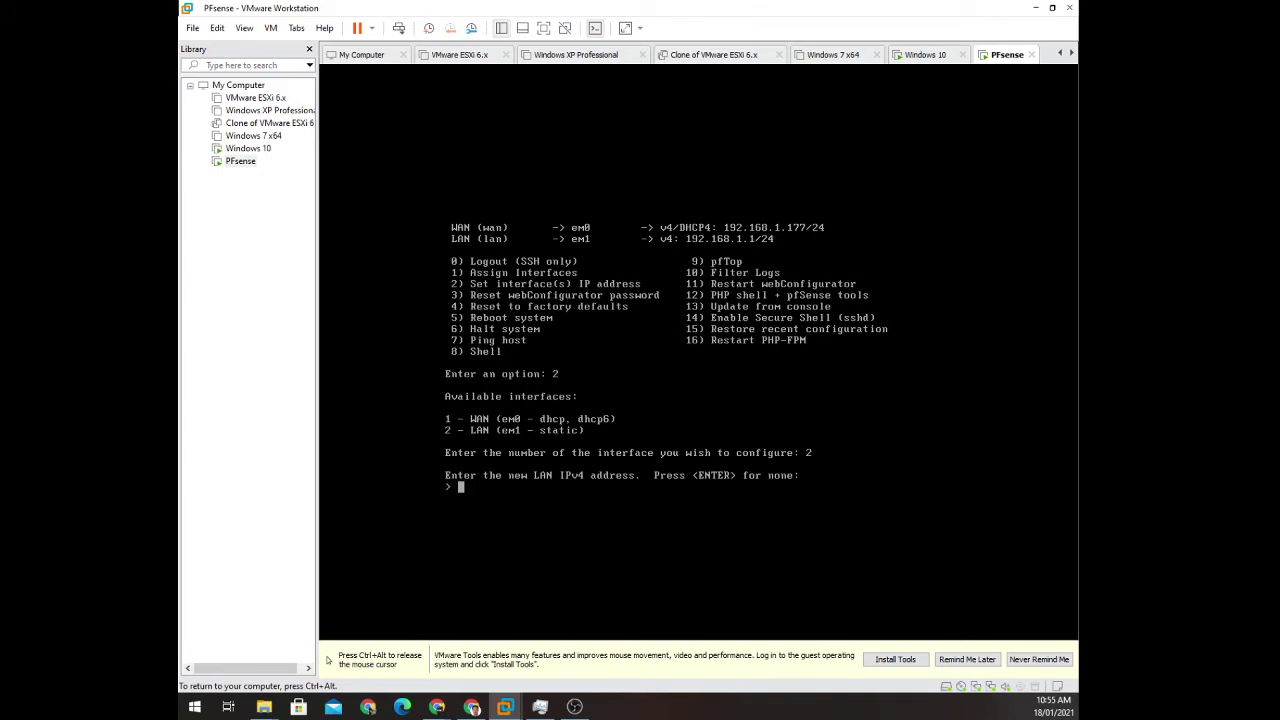
pyautogui.write('200.1.1.1')
pyautogui.press('BackSpace')
pyautogui.press('BackSpace')
pyautogui.press('BackSpace')
pyautogui.press('BackSpace')
pyautogui.press('BackSpace')
pyautogui.press('BackSpace')
pyautogui.press('BackSpace')
pyautogui.press('BackSpace')
pyautogui.press('BackSpace')
pyautogui.write('160')
pyautogui.write('.100.')
pyautogui.write('1.1')
pyautogui.press('BackSpace')
pyautogui.press('BackSpace')
pyautogui.press('BackSpace')
pyautogui.press('BackSpace')
pyautogui.press('BackSpace')
pyautogui.press('BackSpace')
pyautogui.write('.1.1')
pyautogui.press('Return')
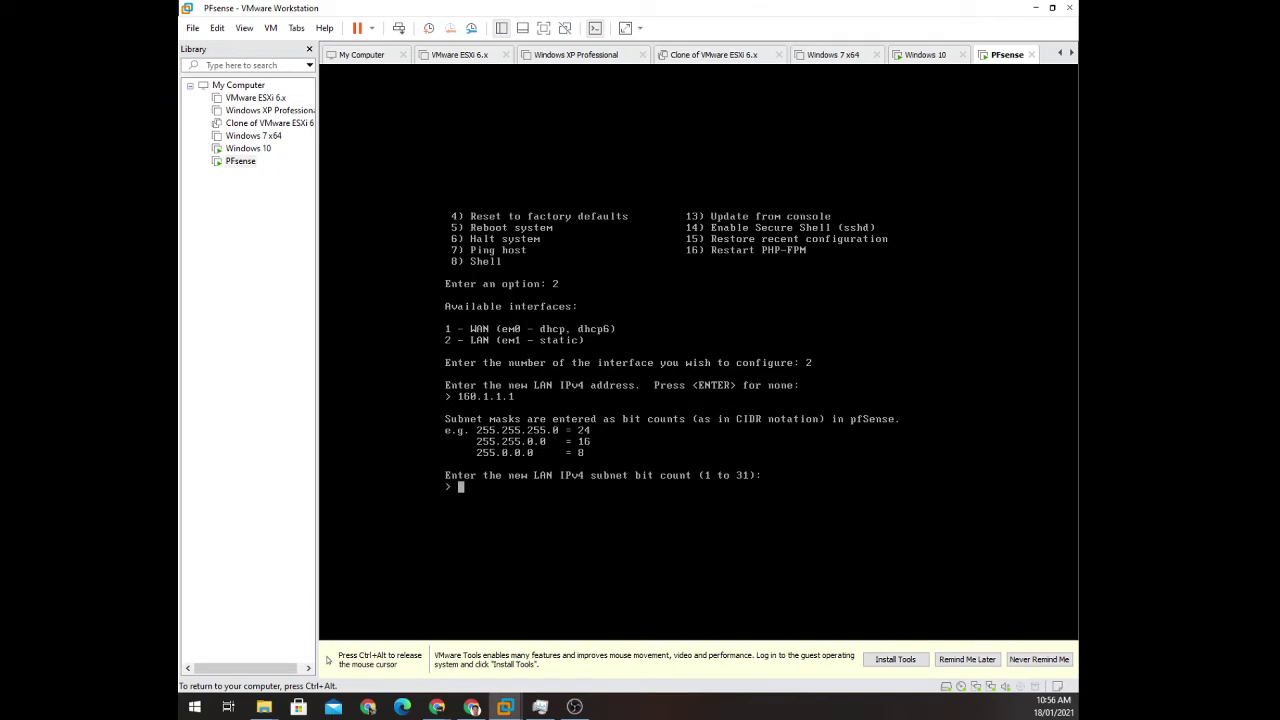
# Enter 16 as the LAN subnet bit count, leaving gateway and IPv6 blank.
pyautogui.write('16')
pyautogui.press('Return')
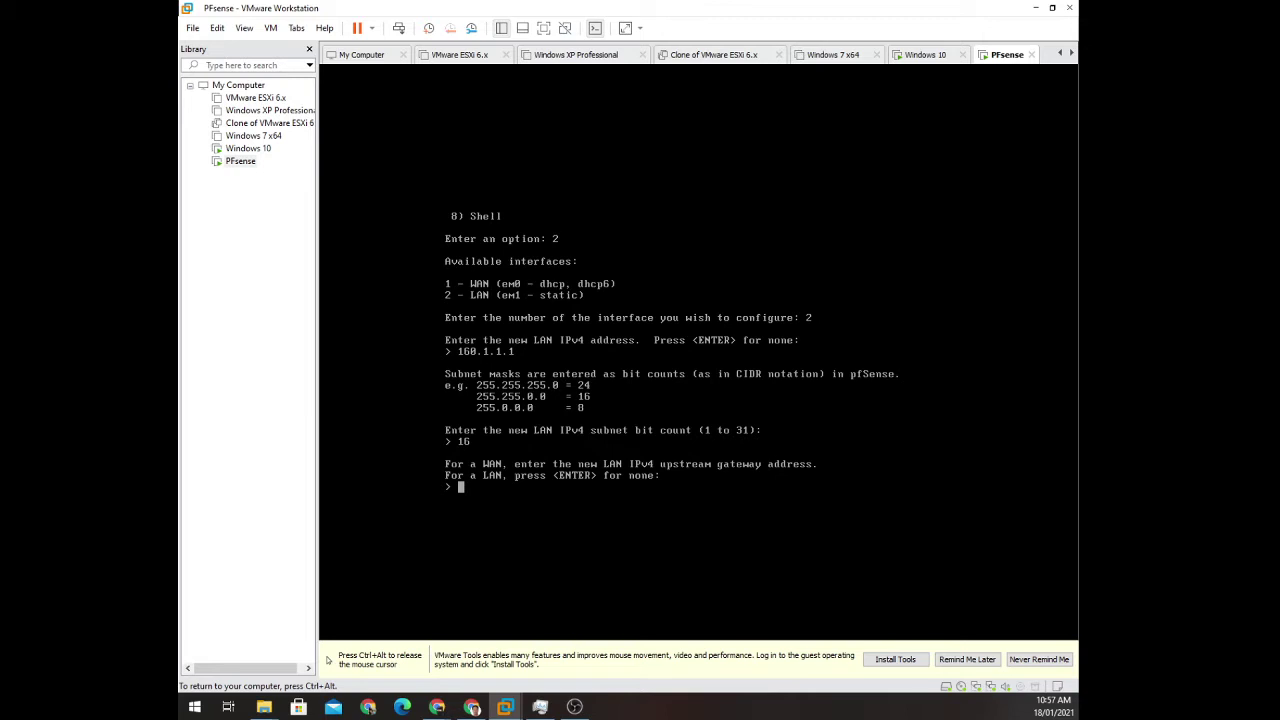
pyautogui.press('Return')
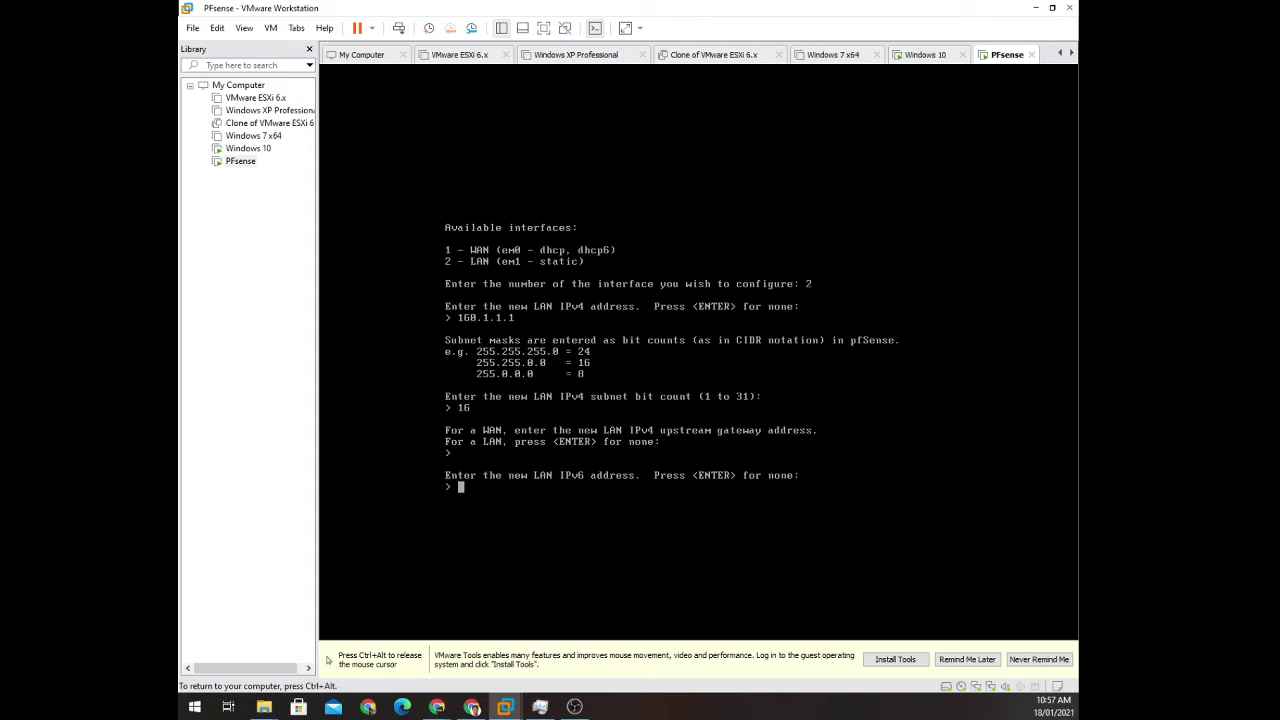
pyautogui.press('Return')
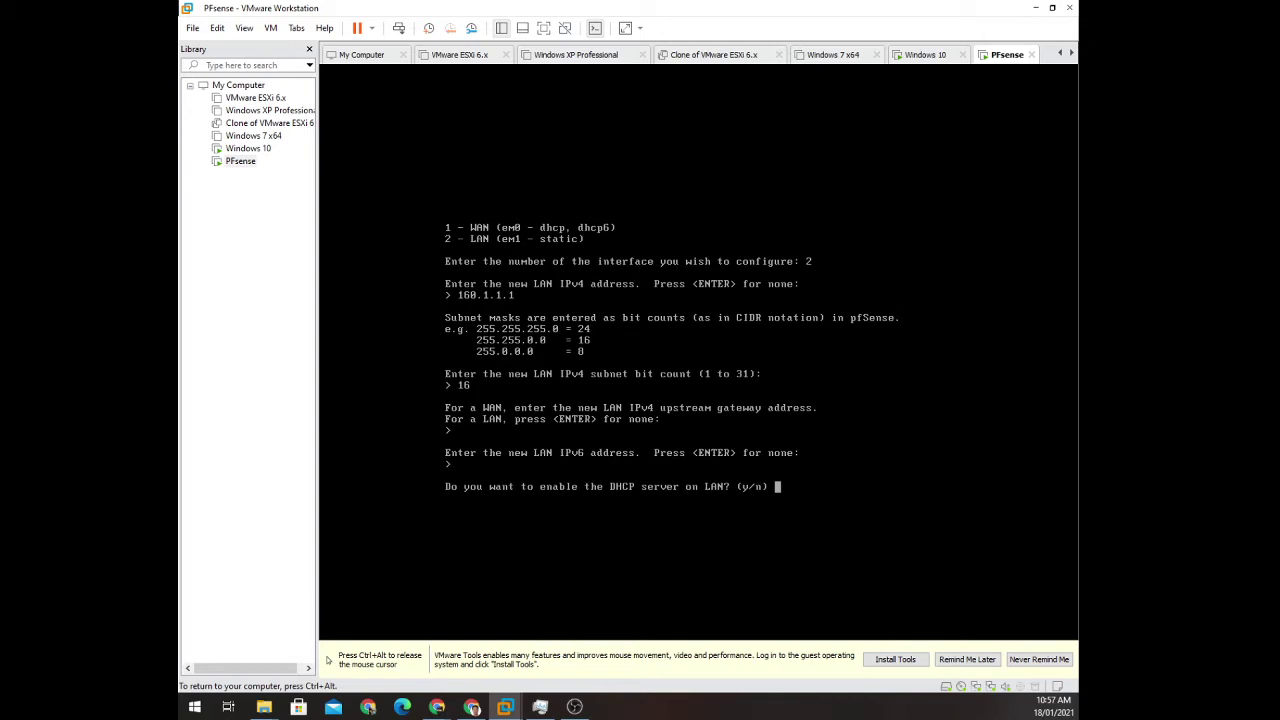
# Enable the LAN DHCP server with 160.1.1.100 as the range start.
pyautogui.write('y')
pyautogui.press('Return')
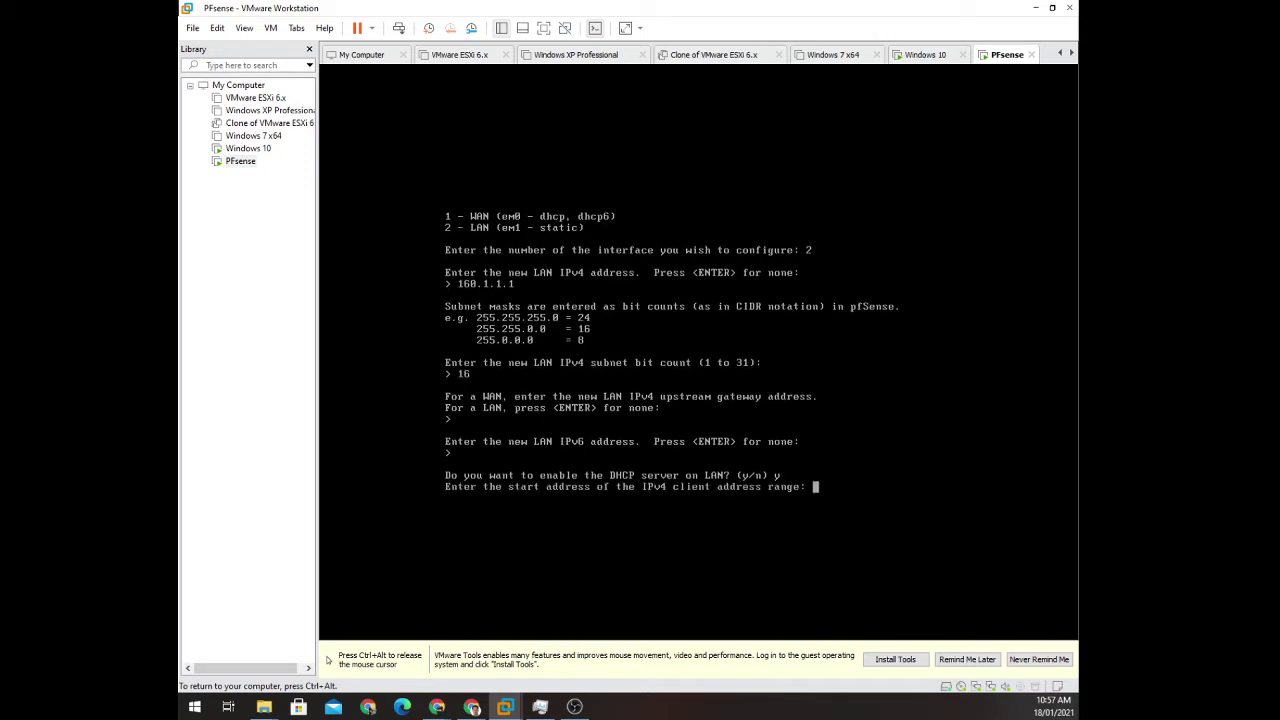
pyautogui.write('196')
pyautogui.press('BackSpace')
pyautogui.press('BackSpace')
pyautogui.write('60.1.')
pyautogui.write('1.')
pyautogui.write('0')
pyautogui.press('BackSpace')
pyautogui.write('100')
pyautogui.press('Return')
# Set the DHCP range end to 160.1.50.240 and revert the webConfigurator to HTTP.
pyautogui.write('160')
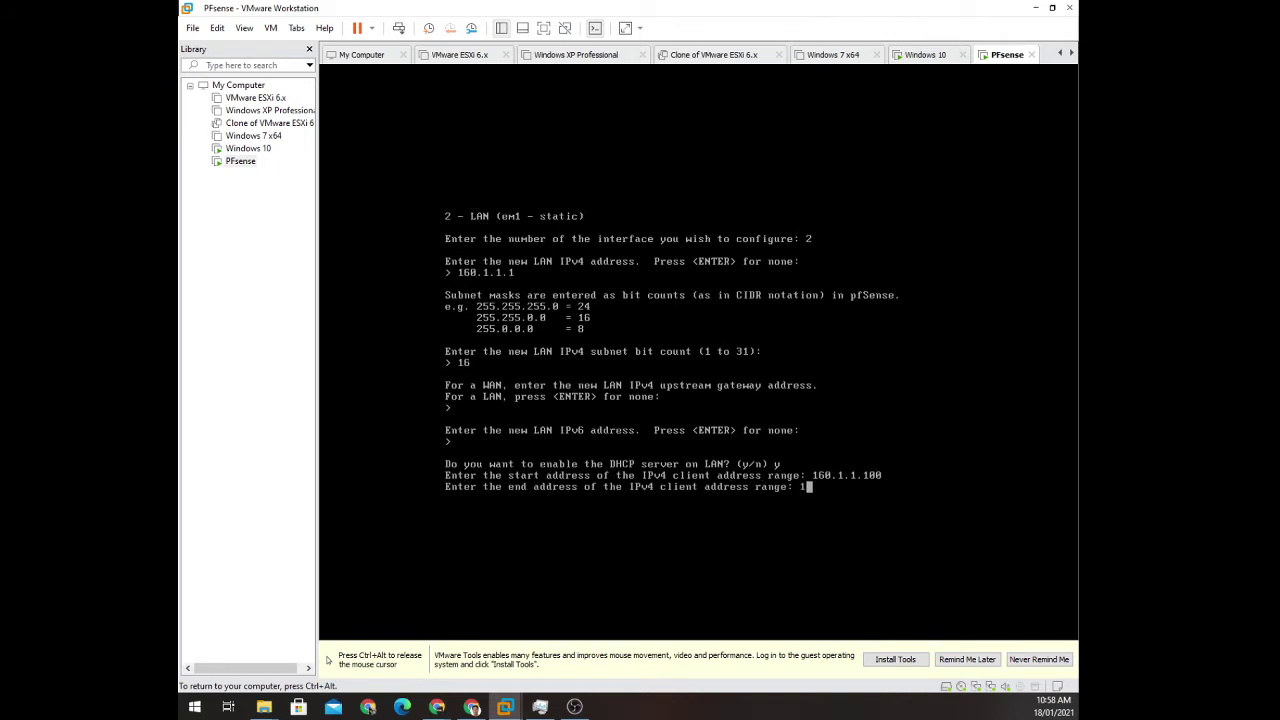
pyautogui.write('.1.50.240')
pyautogui.press('Return')
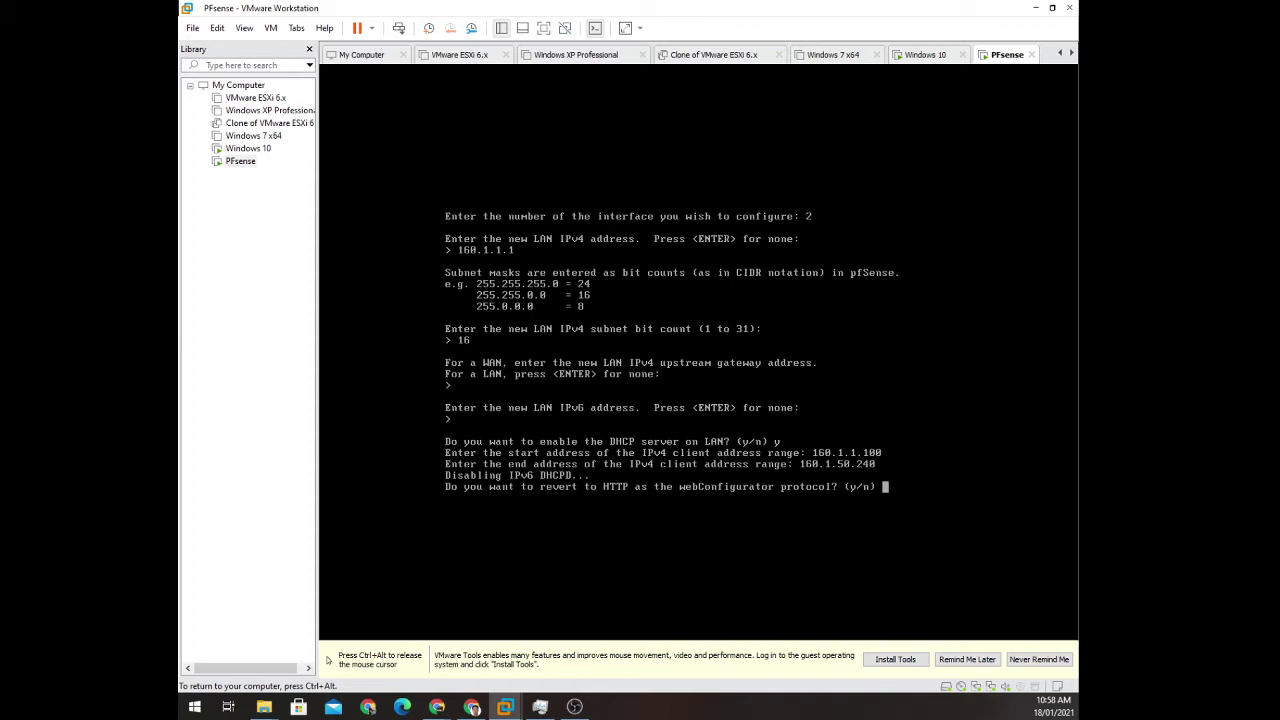
pyautogui.write('y')
pyautogui.press('Return')
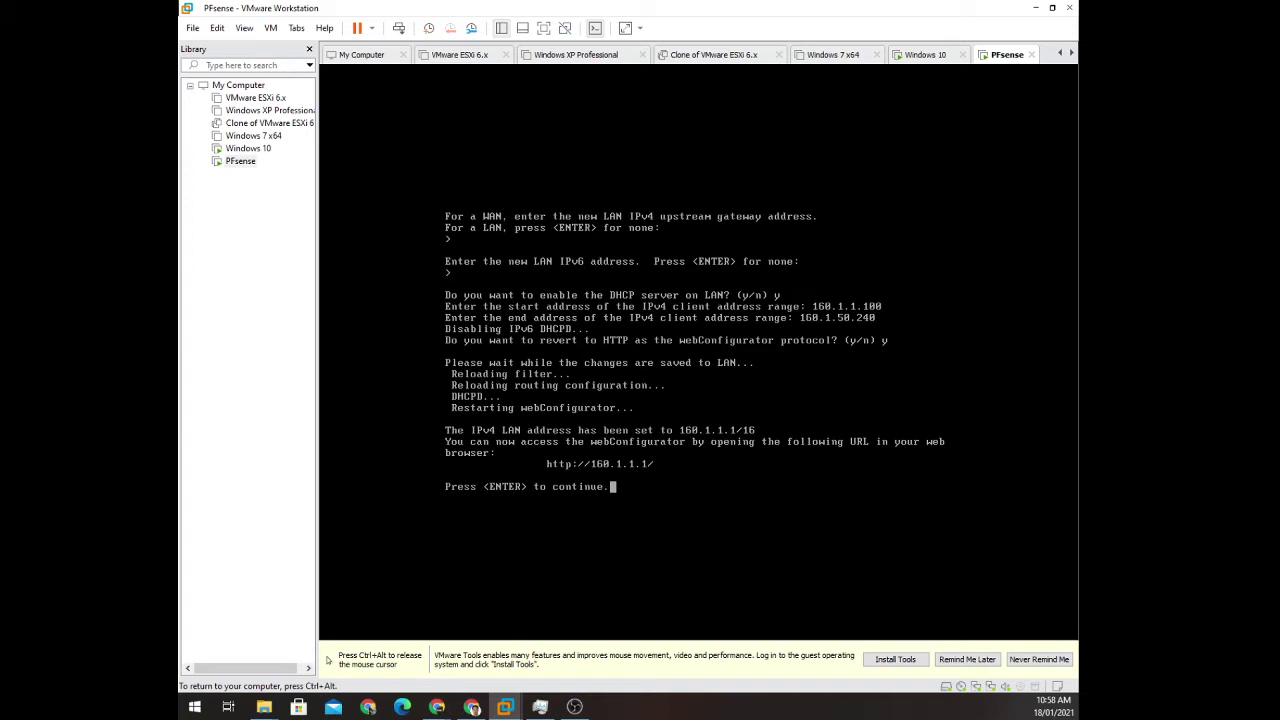
# Return the pfSense console to its main menu with LAN 160.1.1.1/16, then release input from the VM.
pyautogui.press('Return')
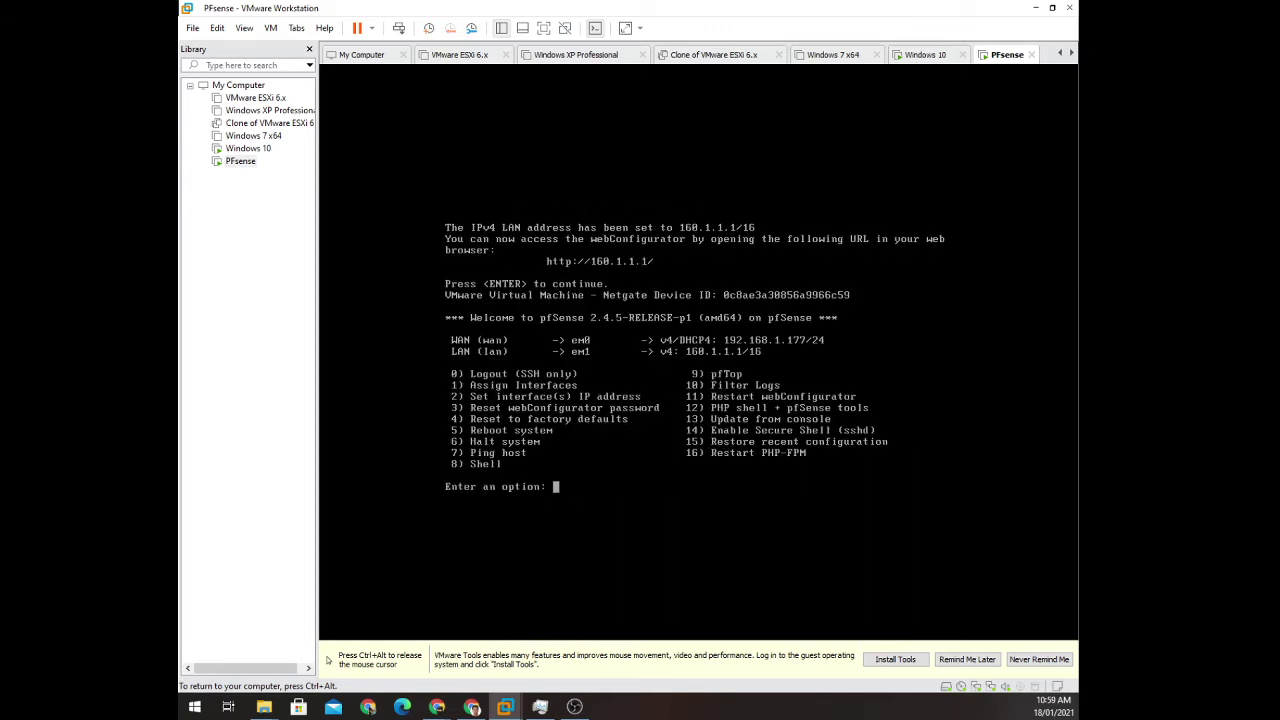
pyautogui.hotkey('ctrl', 'alt')
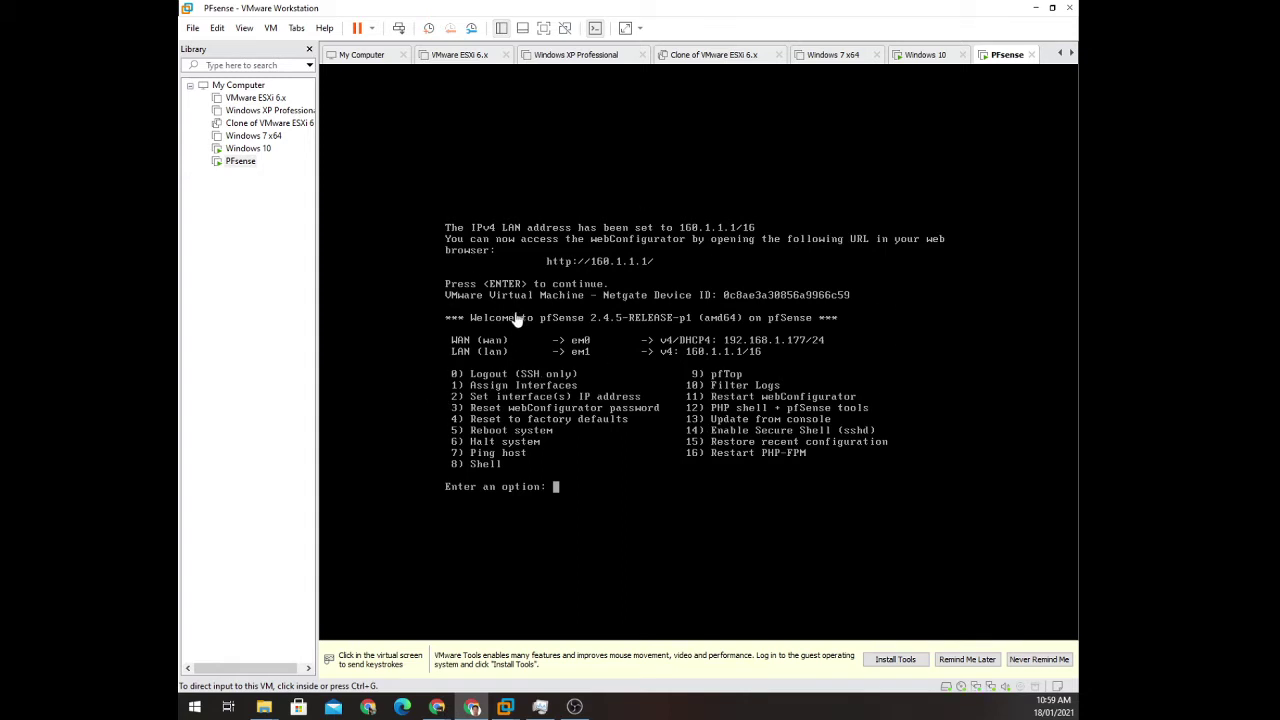
# Switch to the Windows 10 VM and confirm its network adapter sits on LAN segment mynetwork, changing nothing.
pyautogui.click(250, 149)
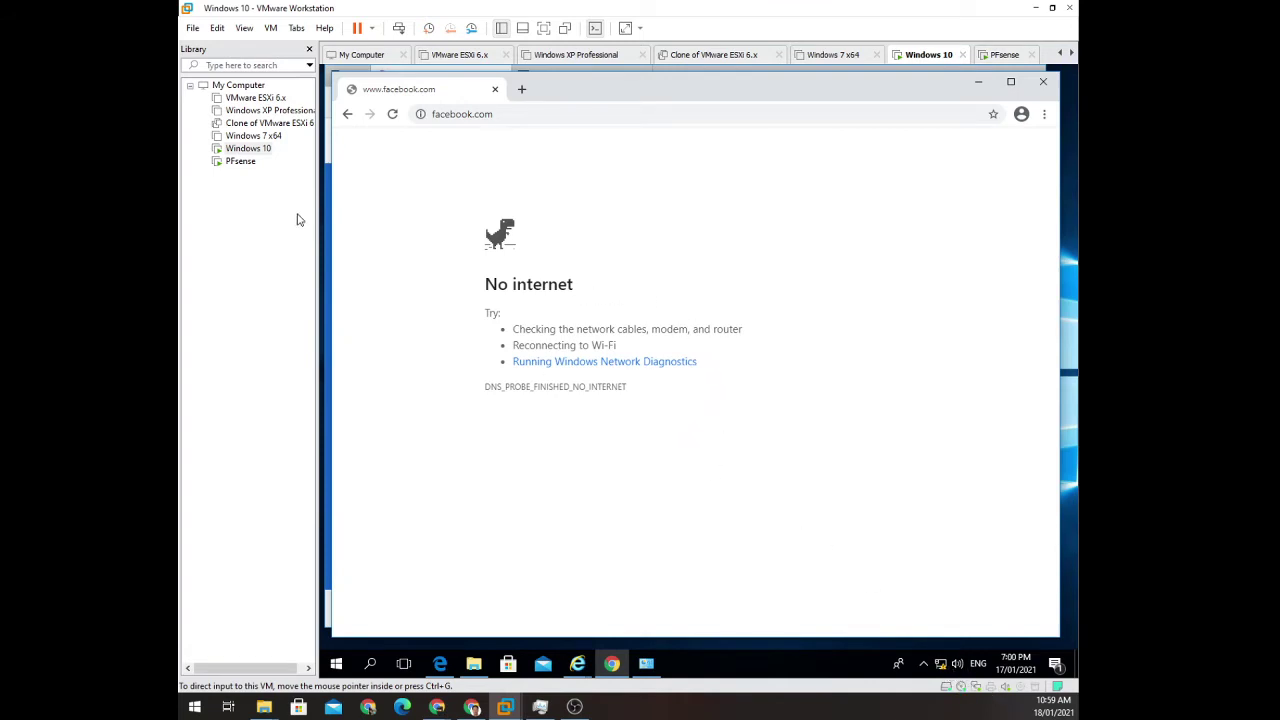
pyautogui.rightClick(252, 151)
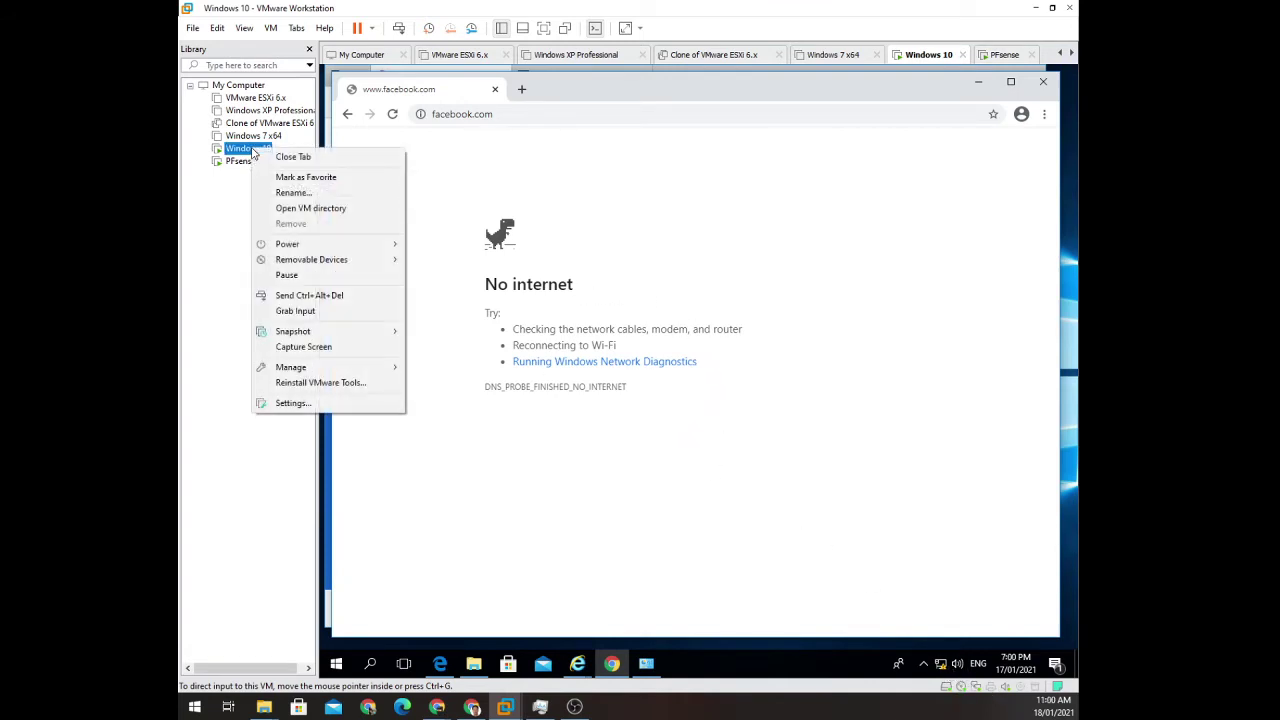
pyautogui.click(323, 403)
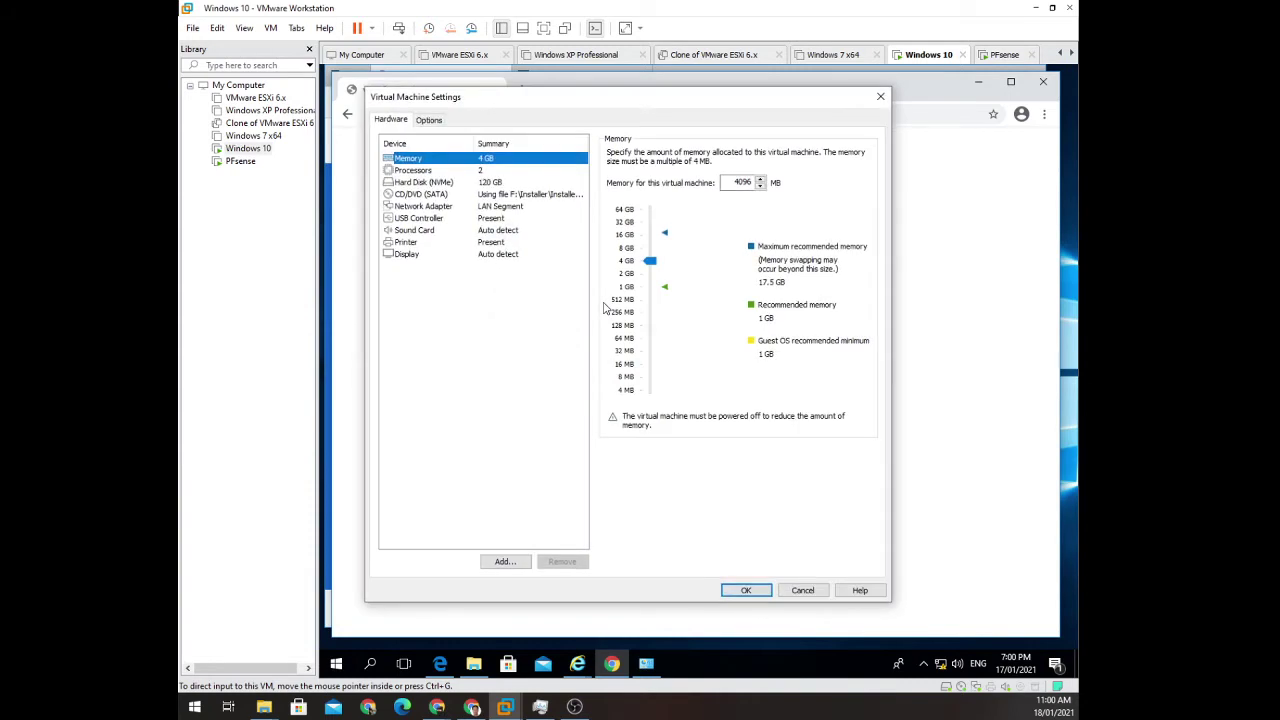
pyautogui.click(503, 207)
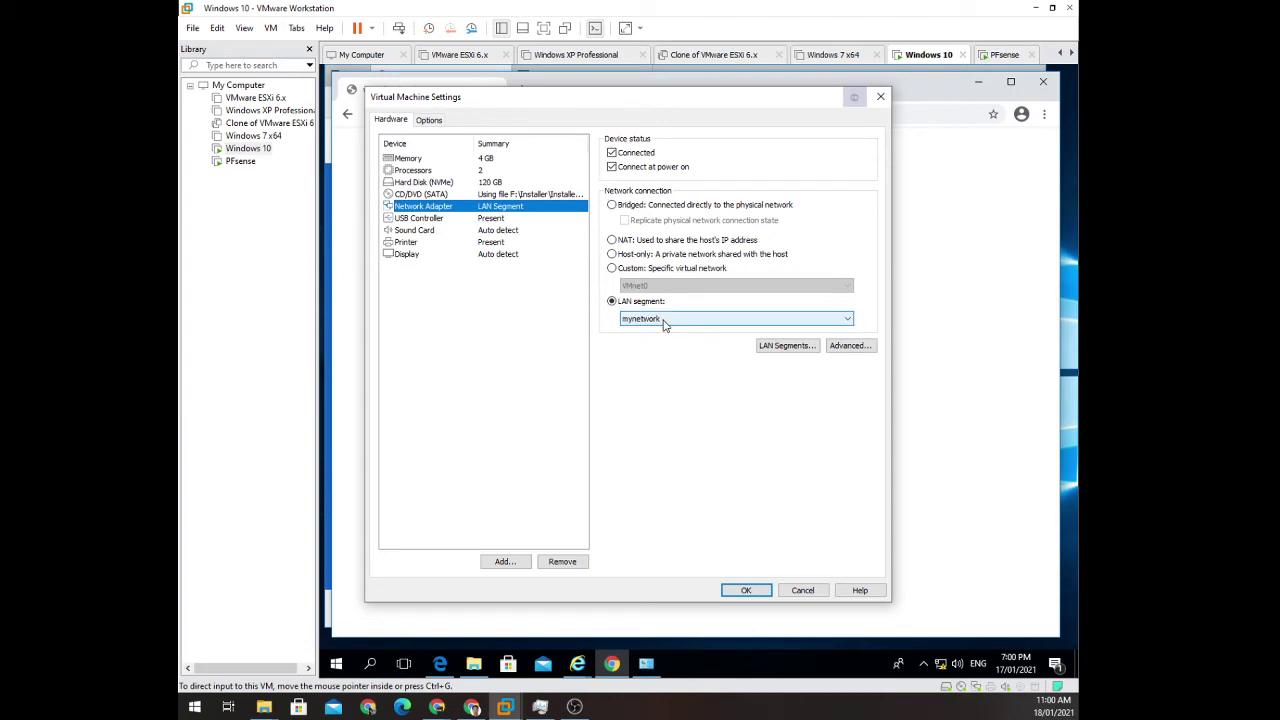
pyautogui.click(669, 318)
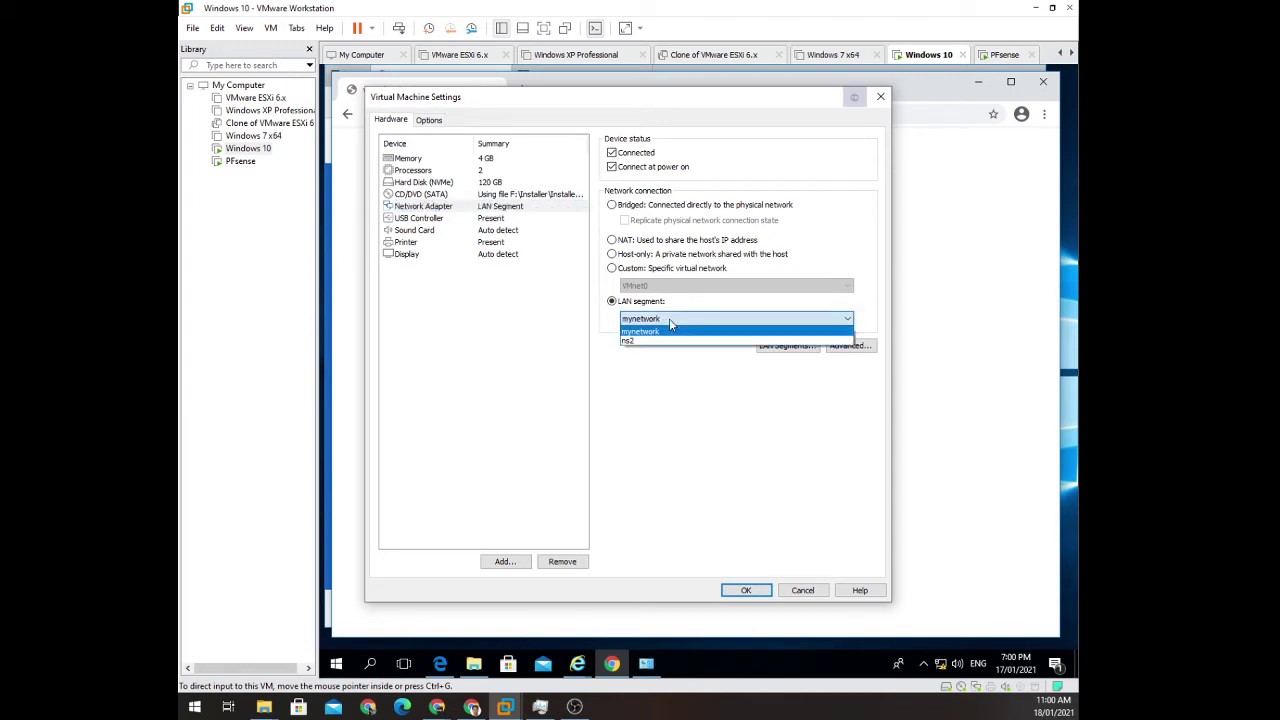
pyautogui.click(669, 318)
pyautogui.click(812, 590)
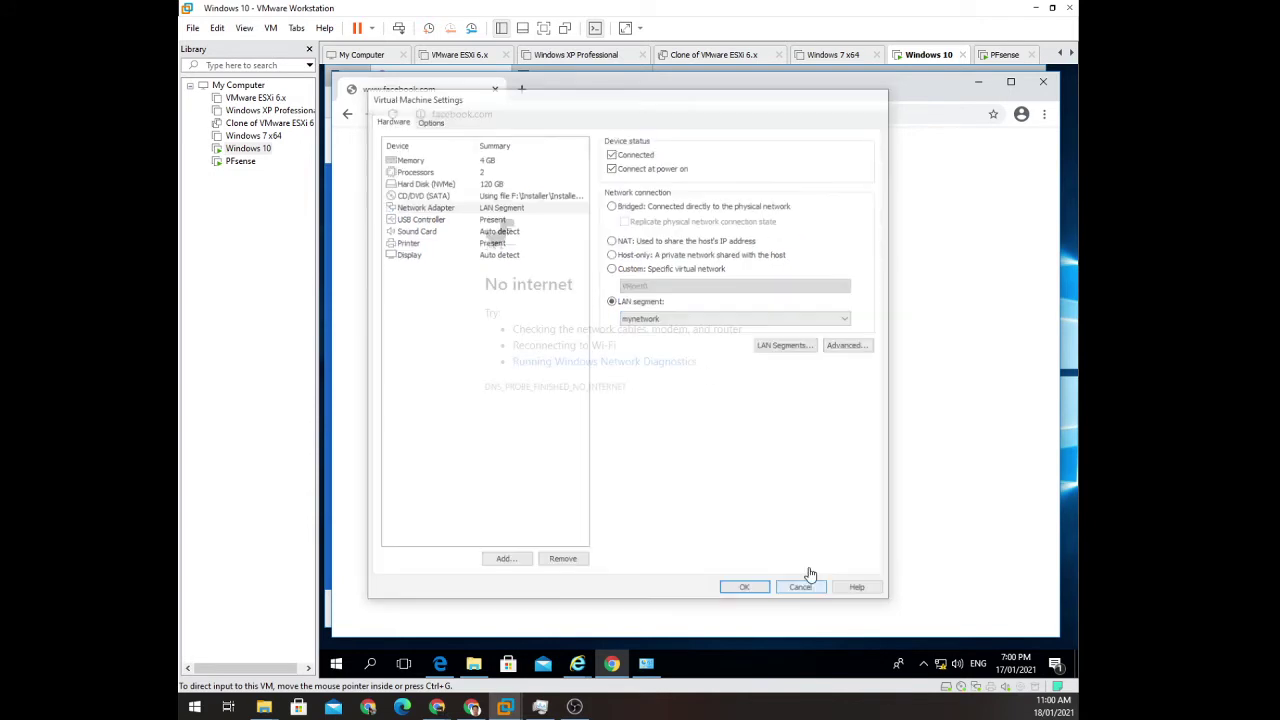
# Retry loading facebook in Chrome inside the Windows 10 guest.
pyautogui.click(530, 114)
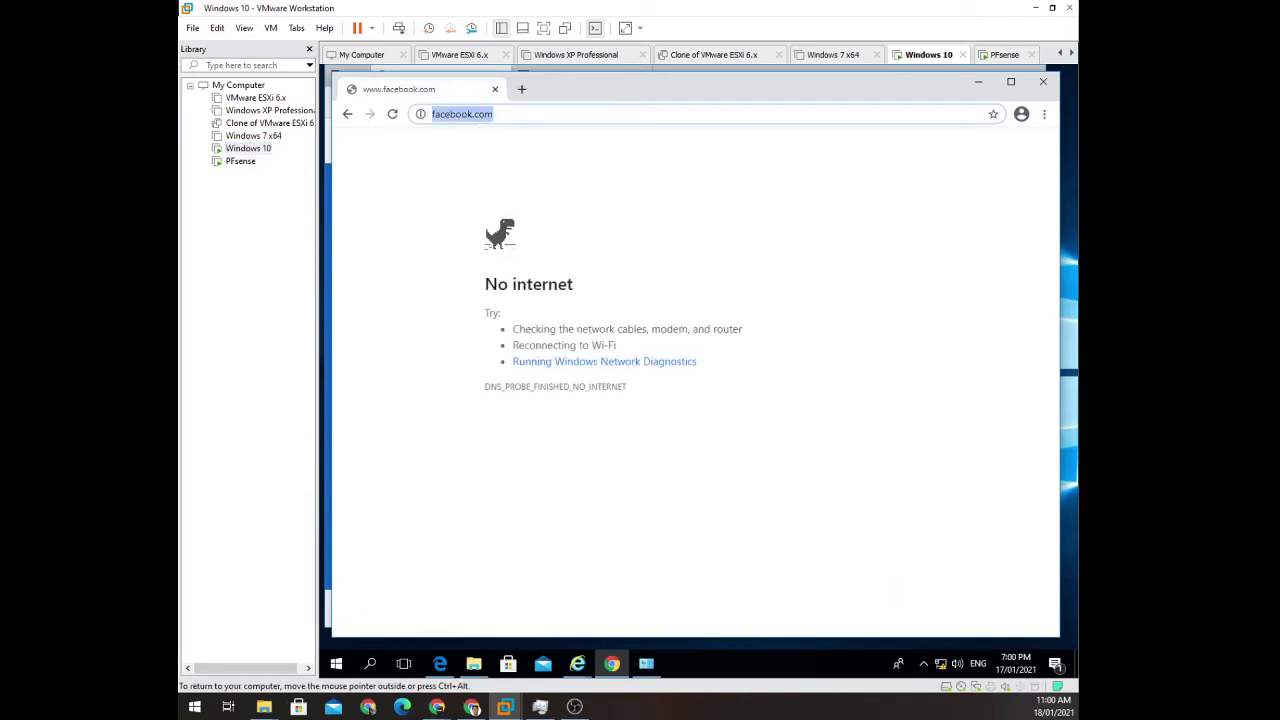
pyautogui.write('+')
pyautogui.press('BackSpace')
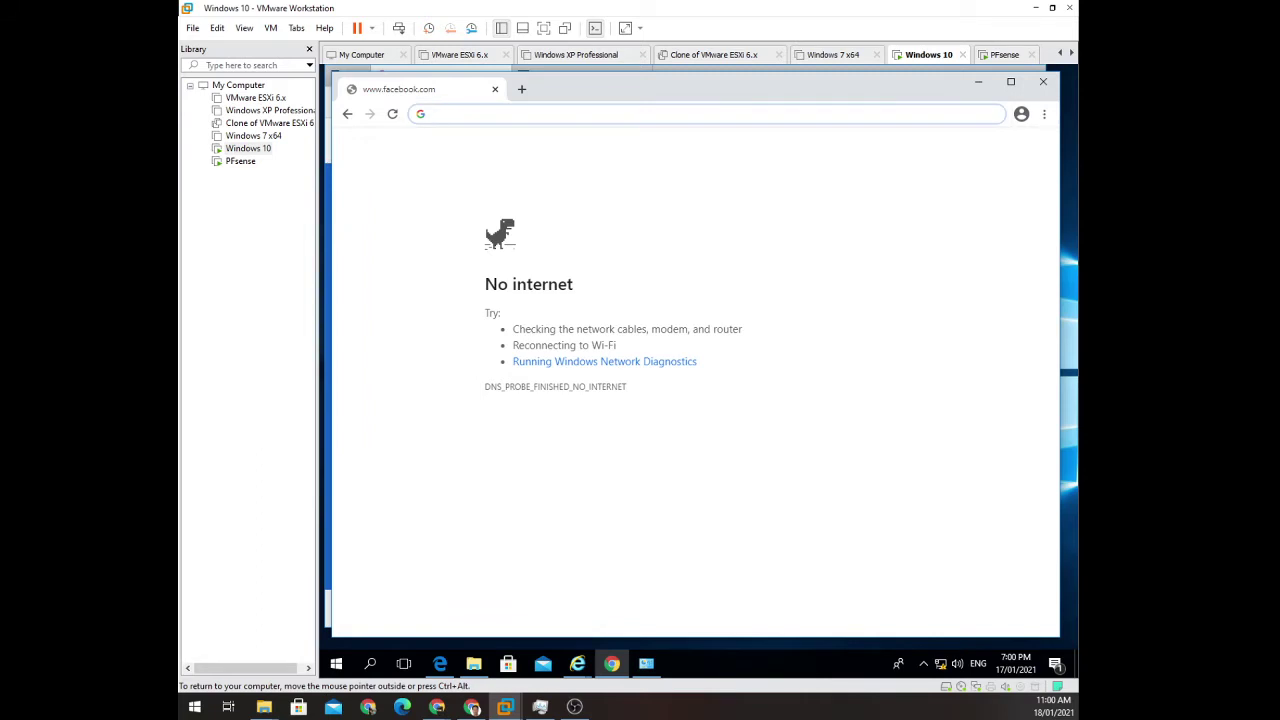
pyautogui.write('face')
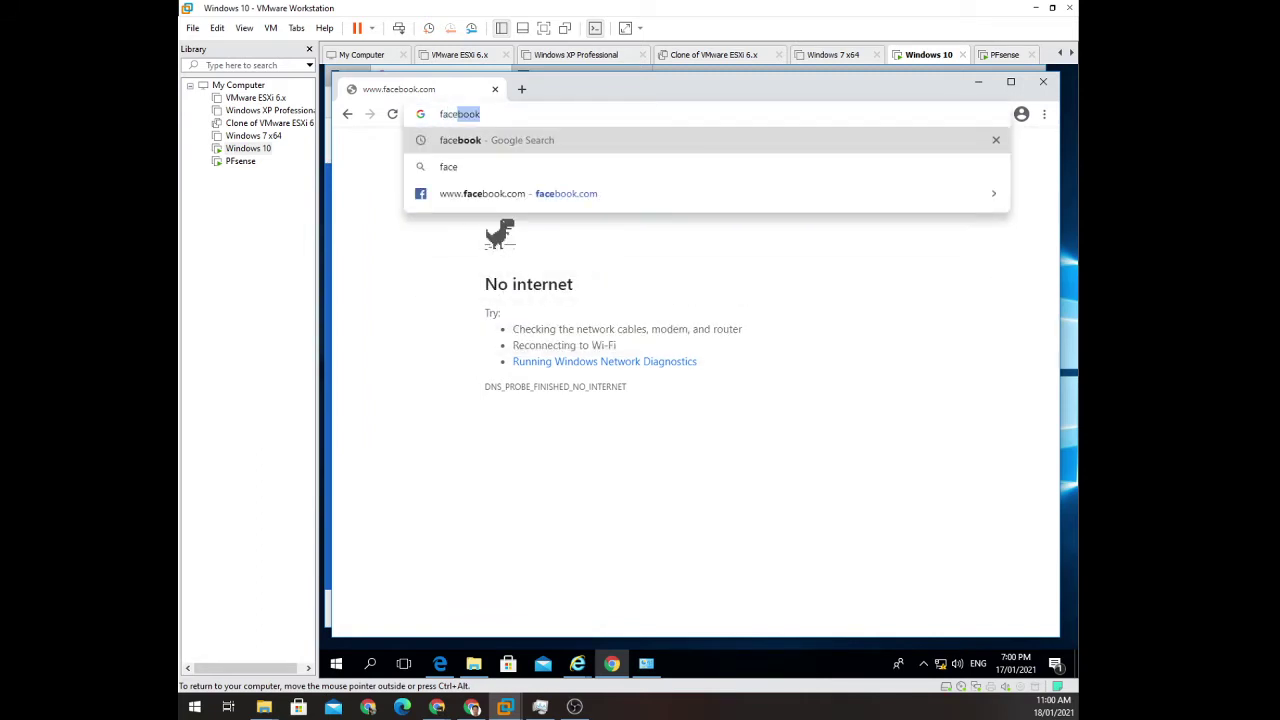
pyautogui.press('Return')
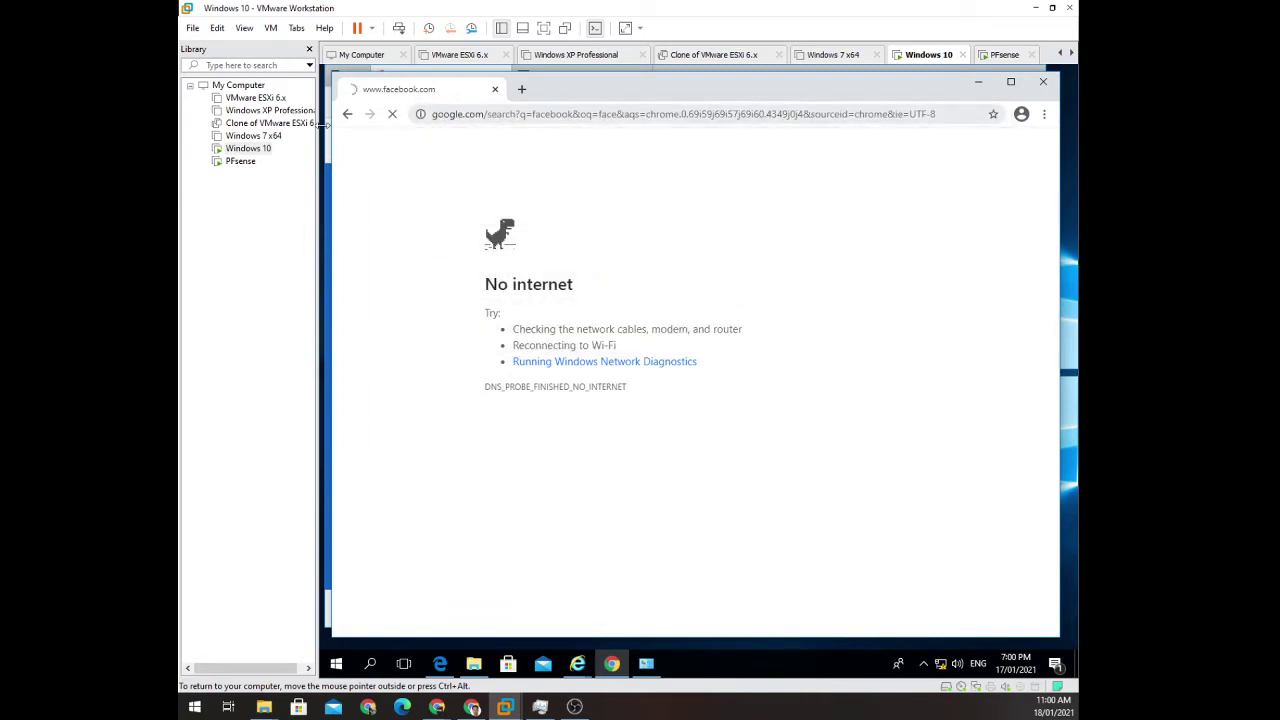
# Move the Windows 10 VM's network adapter to the ns2 LAN segment and save.
pyautogui.rightClick(258, 148)
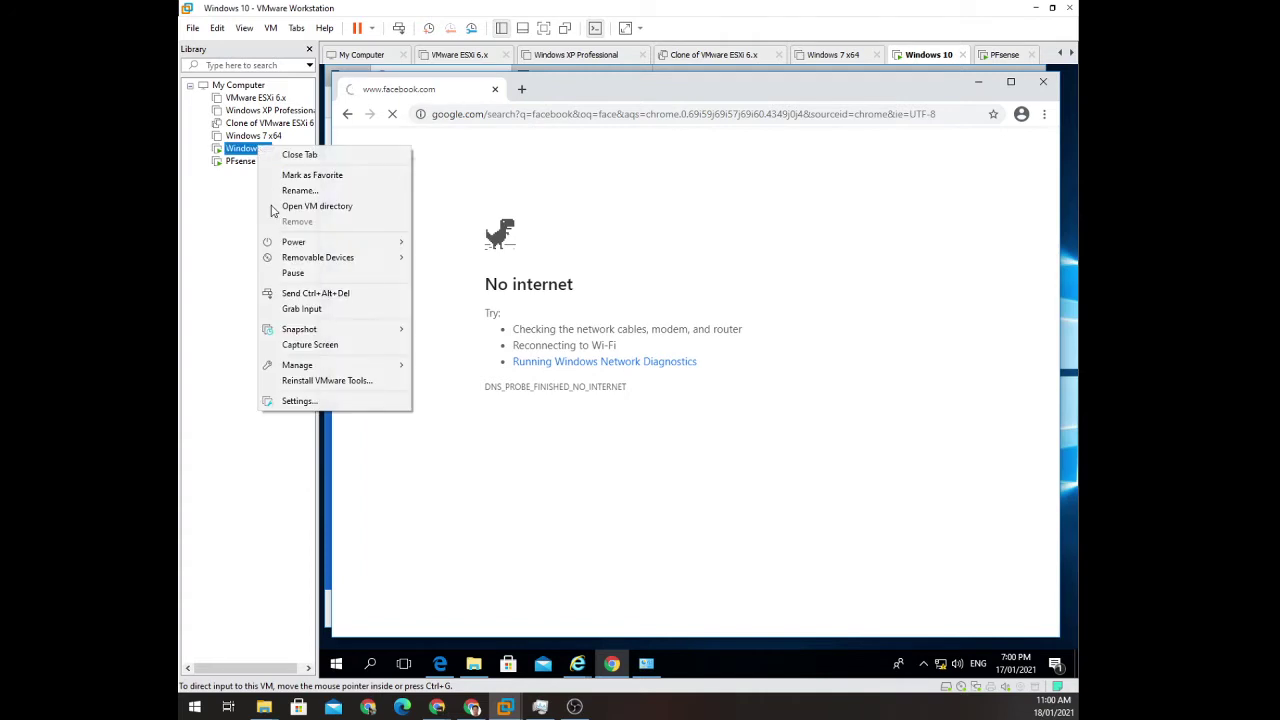
pyautogui.click(362, 400)
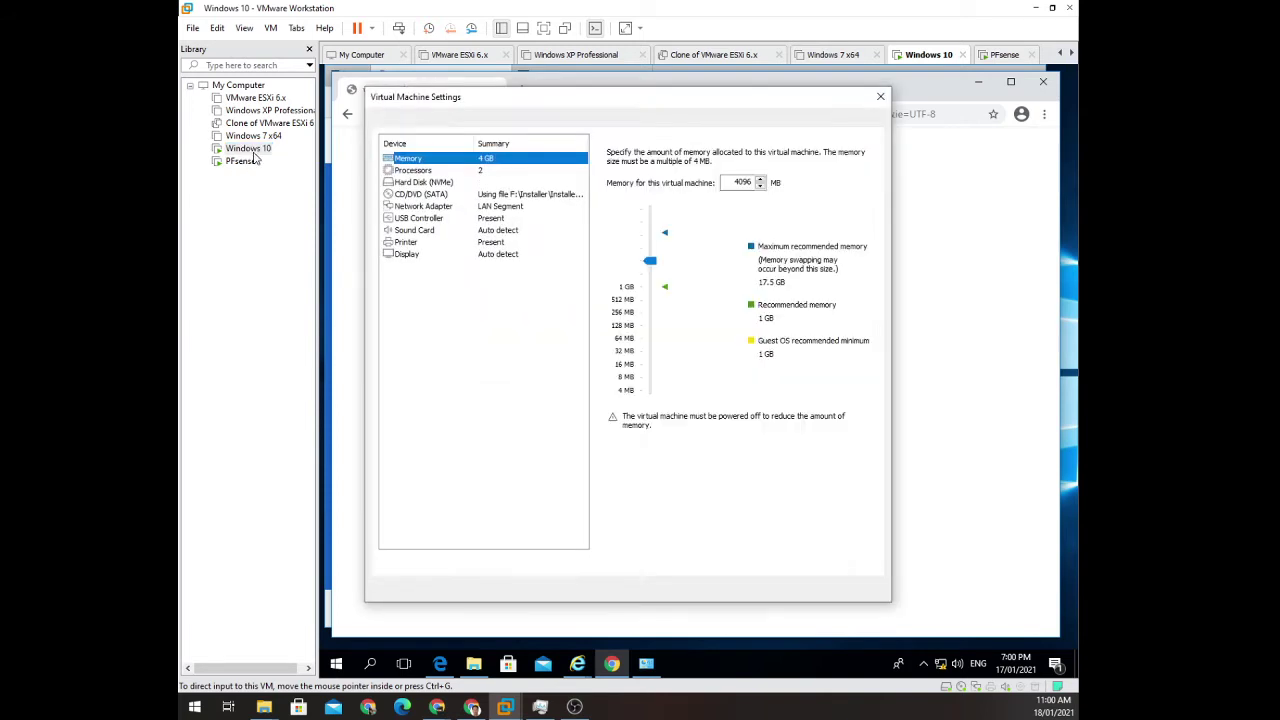
pyautogui.click(510, 208)
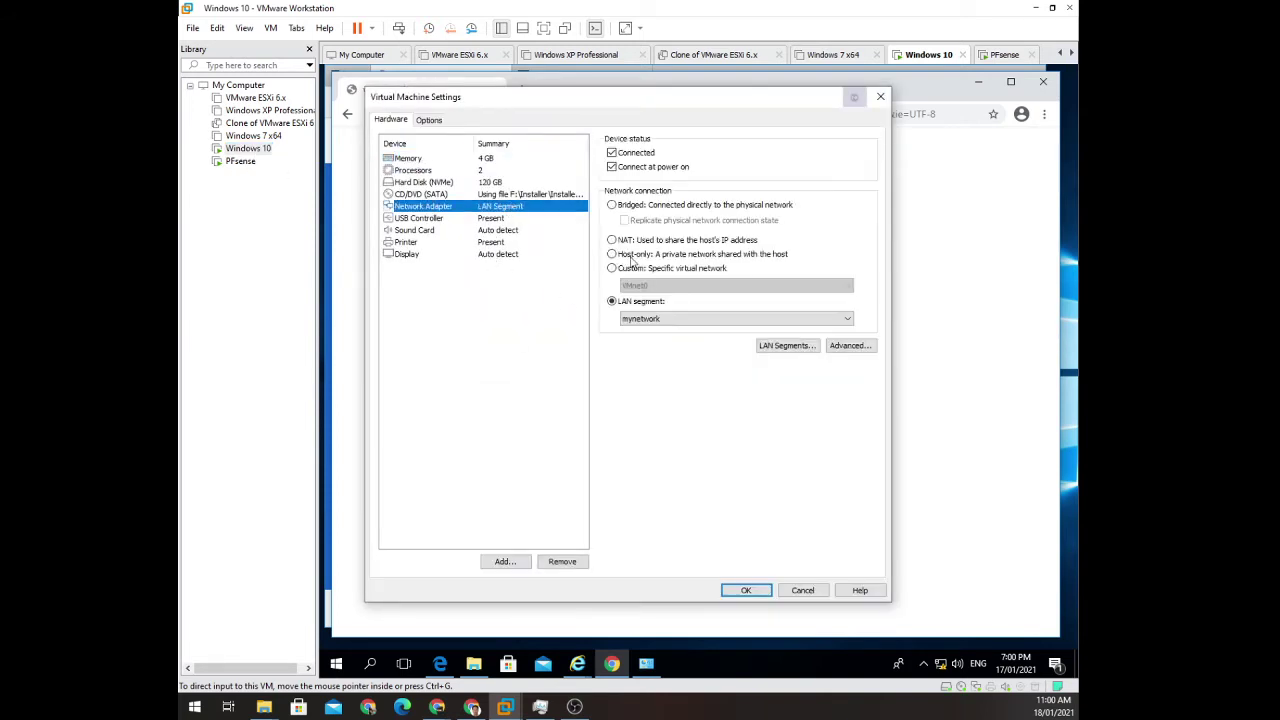
pyautogui.click(652, 320)
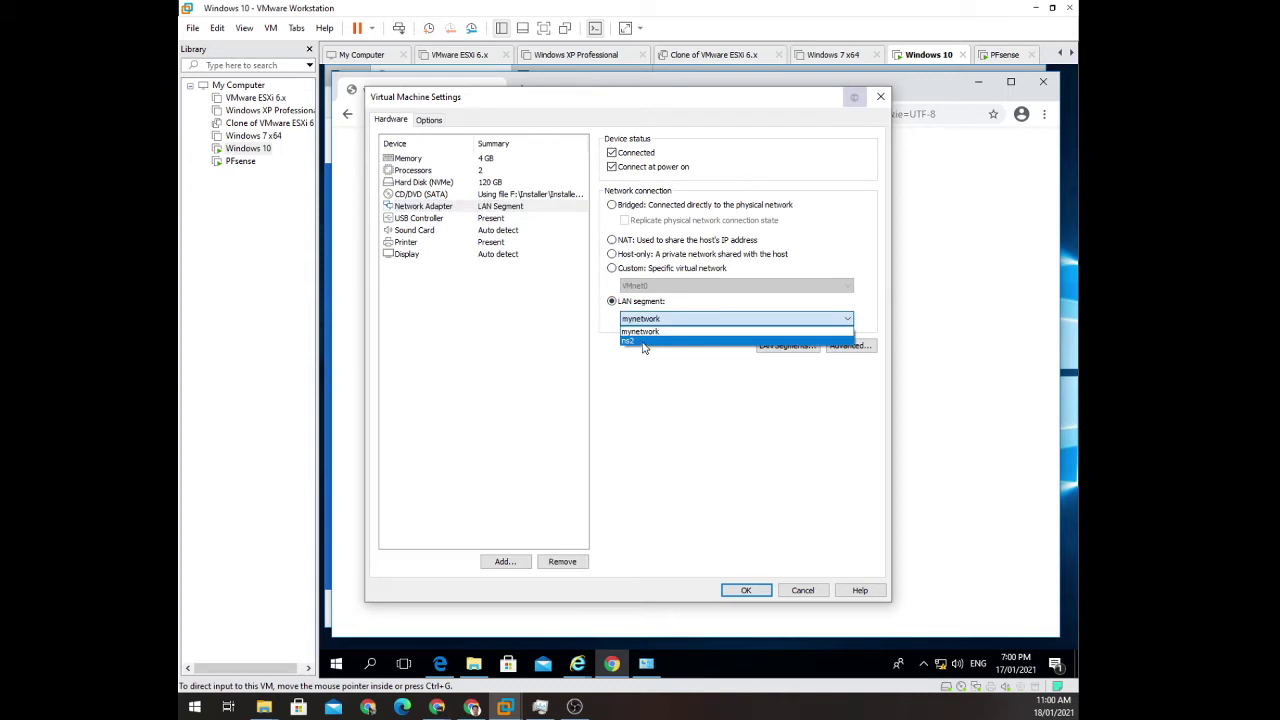
pyautogui.click(644, 342)
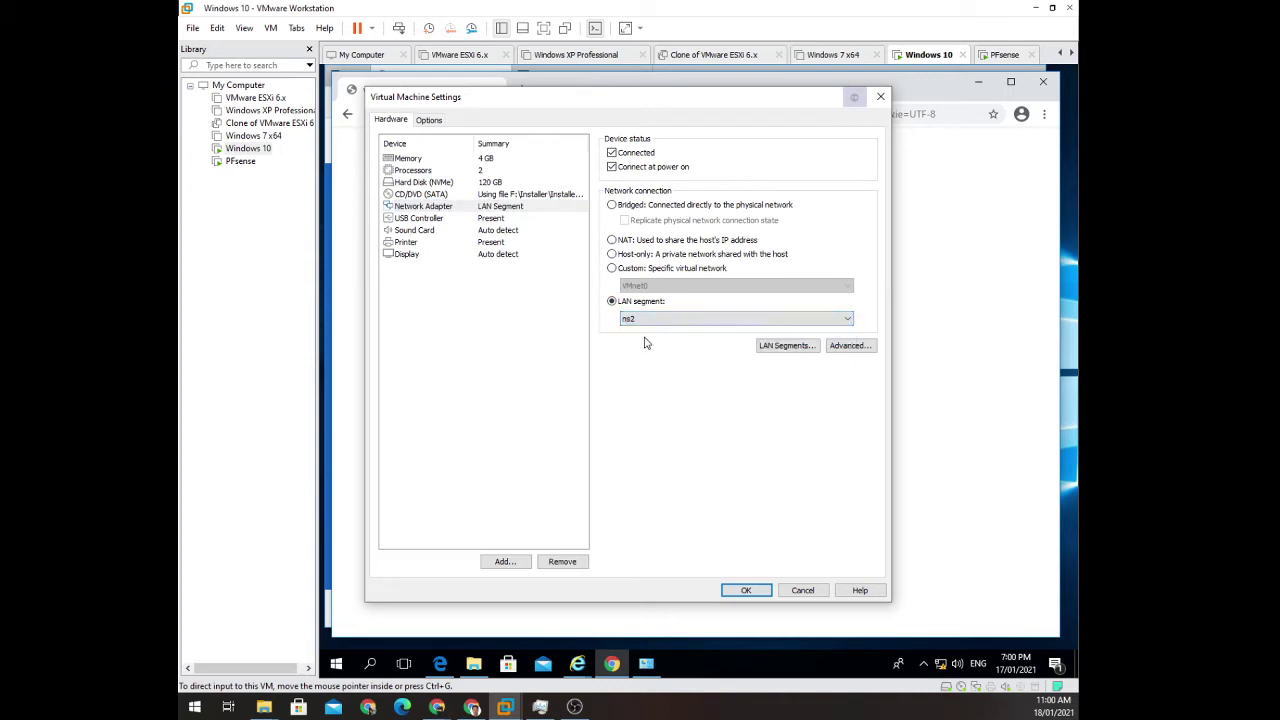
pyautogui.click(757, 594)
pyautogui.click(748, 590)
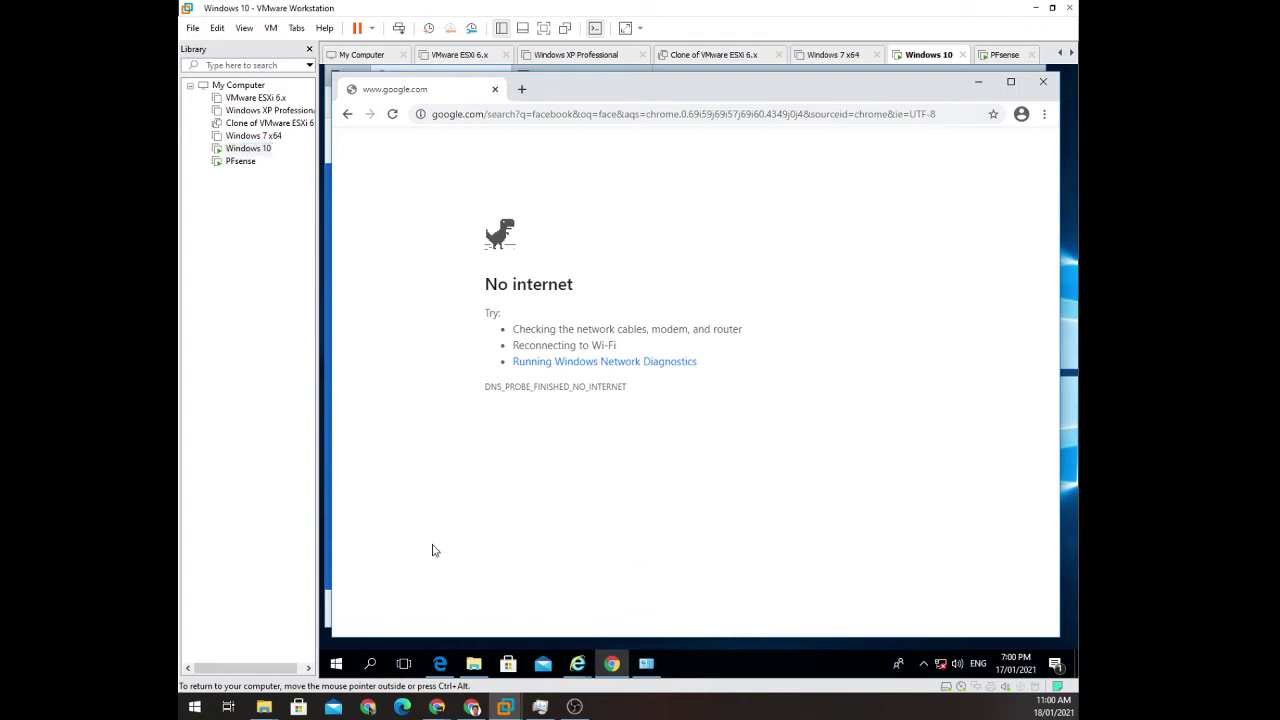
# Open a command prompt in the Windows 10 guest with Win+R and cmd.
pyautogui.press('super+r')
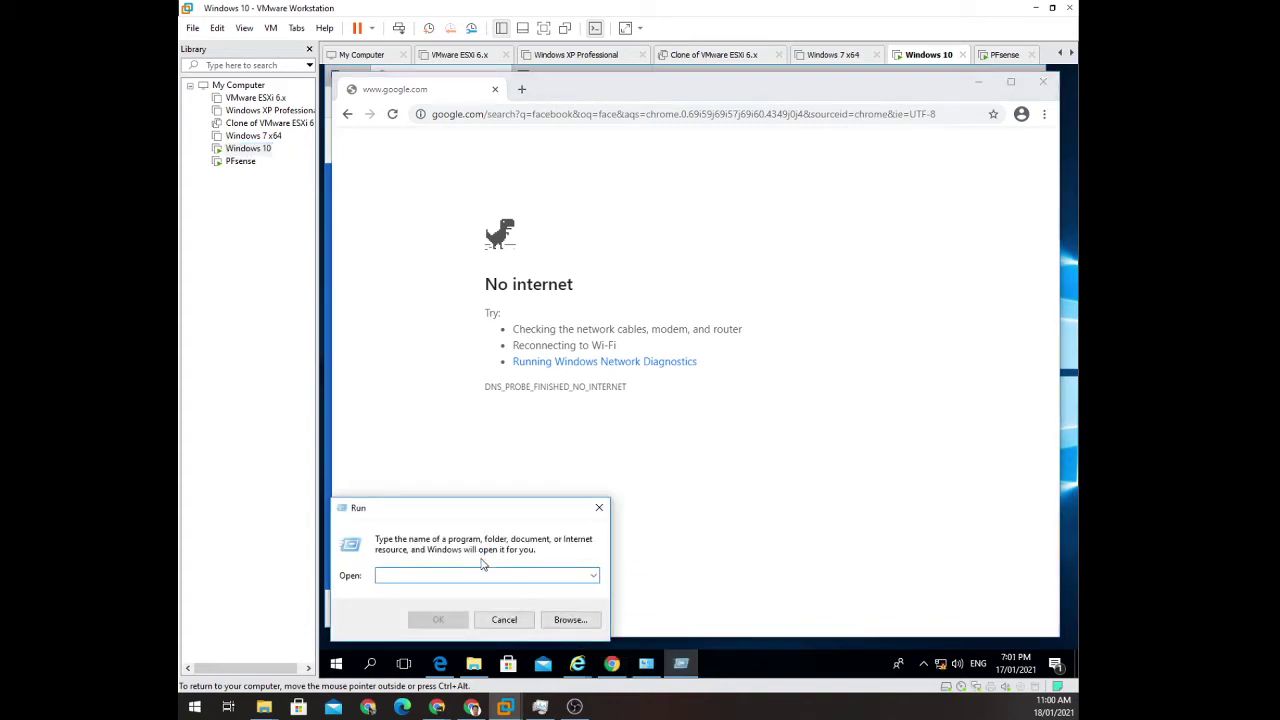
pyautogui.write('cmd')
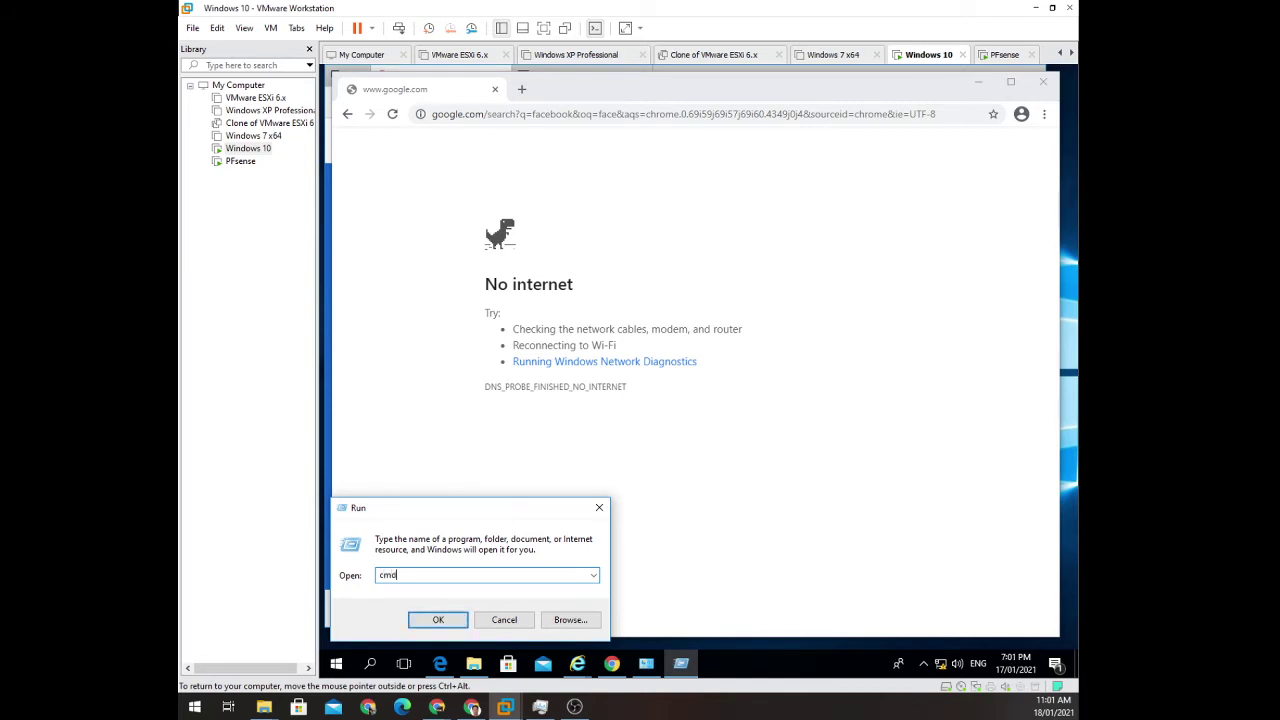
pyautogui.press('Return')
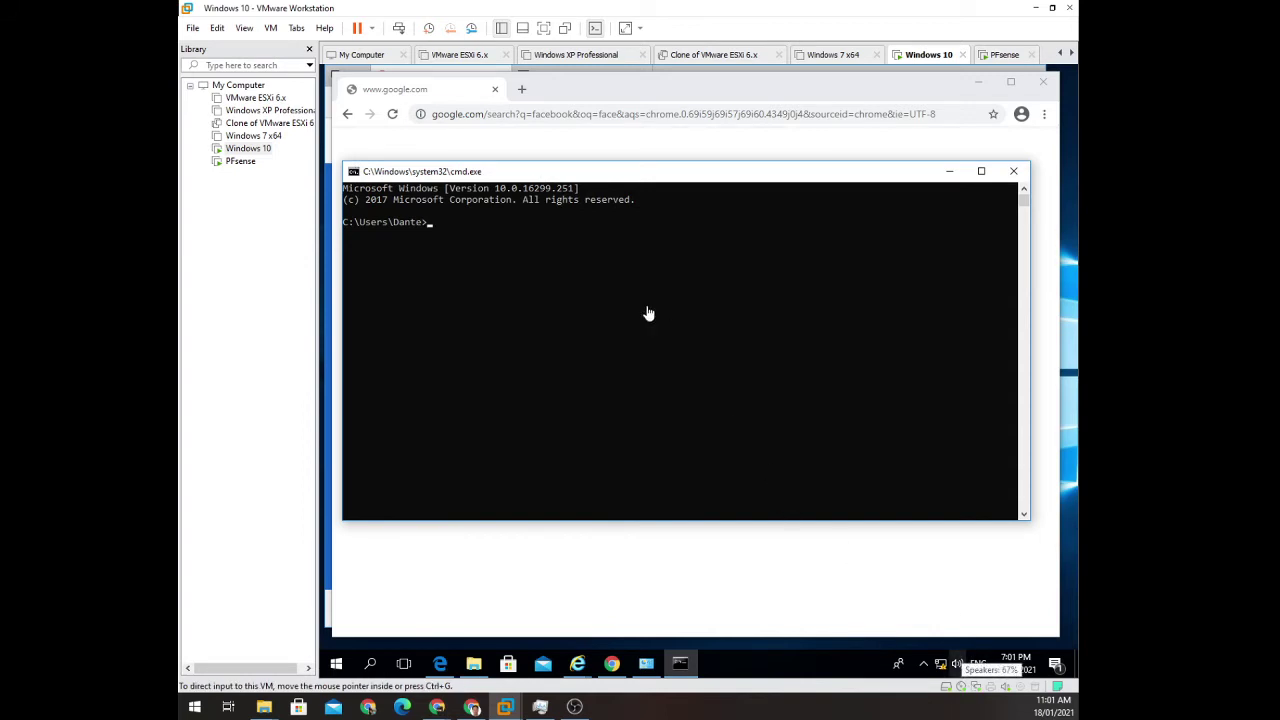
# Run ipconfig, showing address 160.1.1.100, mask 255.255.0.0 and gateway 160.1.1.1.
pyautogui.click(454, 228)
pyautogui.write('ipcof')
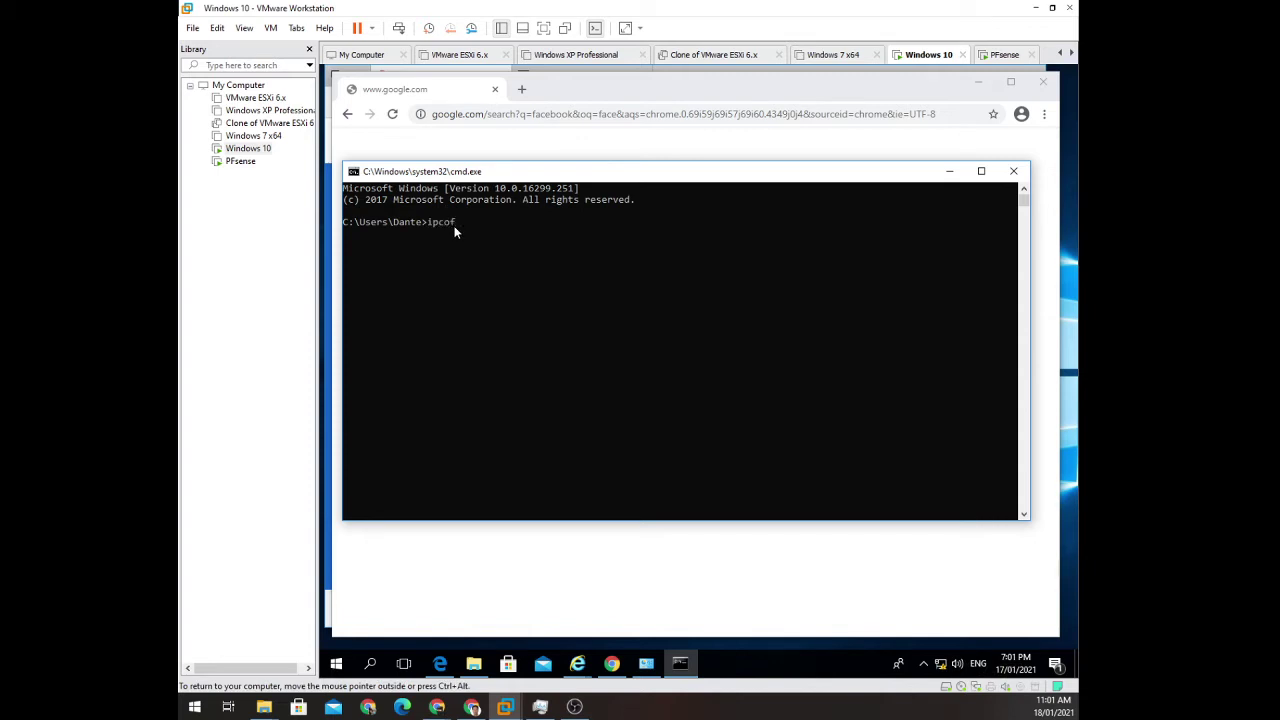
pyautogui.press('BackSpace')
pyautogui.write('nfig')
pyautogui.press('Return')
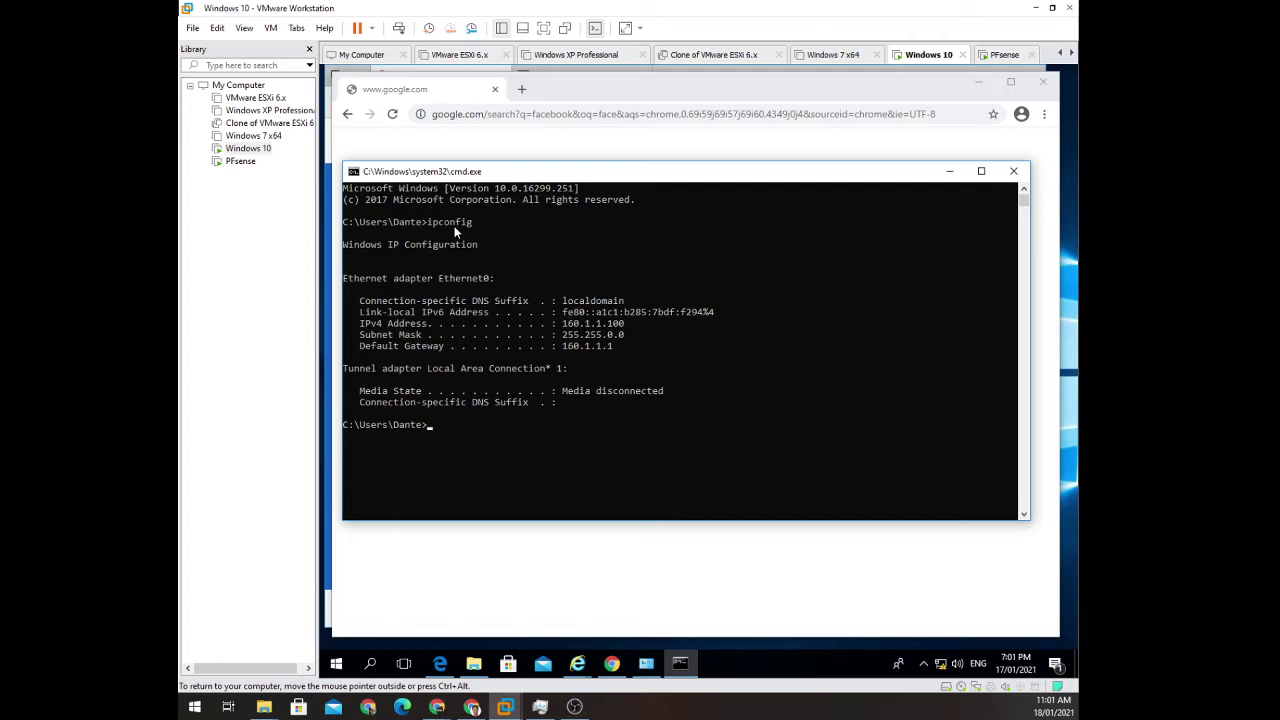
# Try loading facebook.com again in the browser.
pyautogui.click(578, 152)
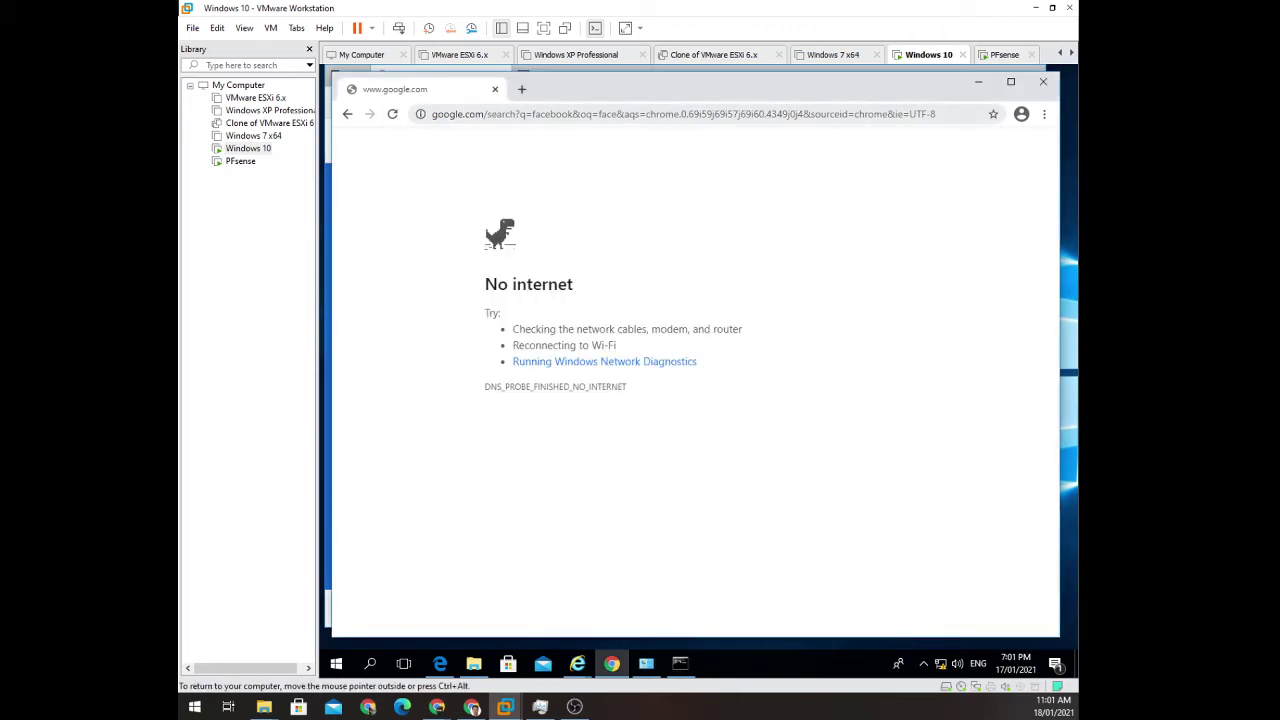
pyautogui.click(555, 117)
pyautogui.write('fa')
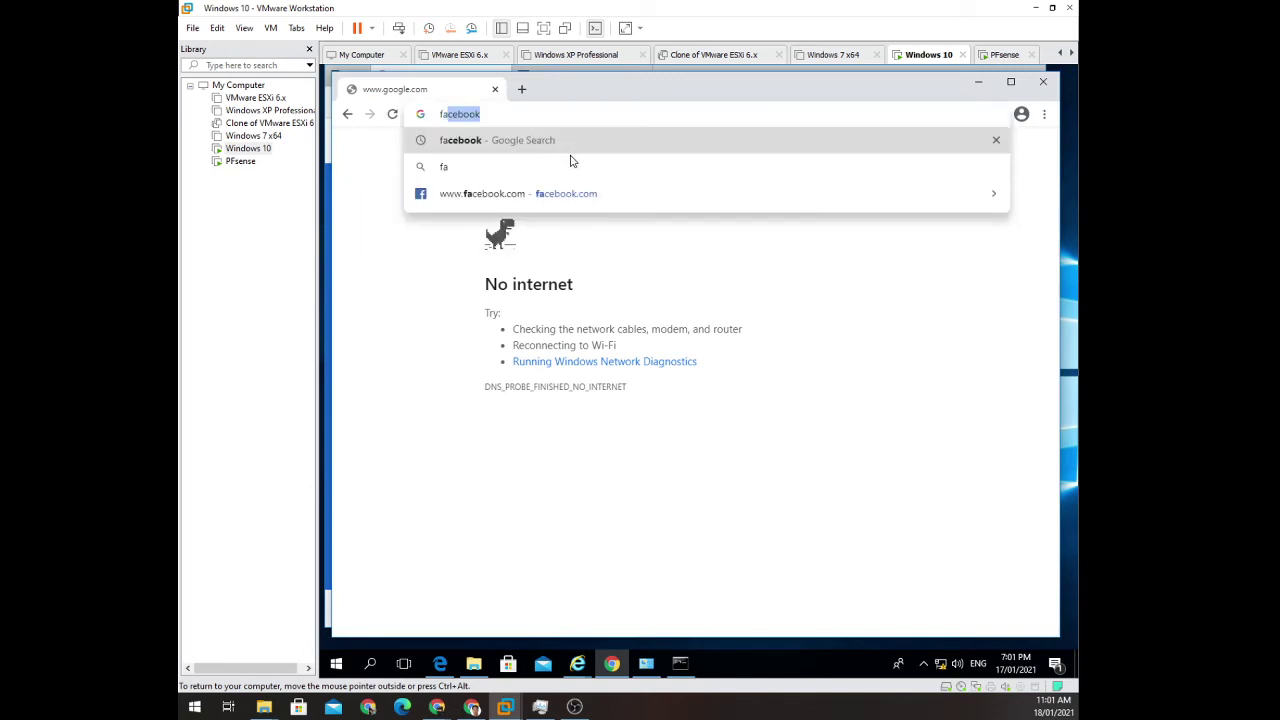
pyautogui.click(575, 198)
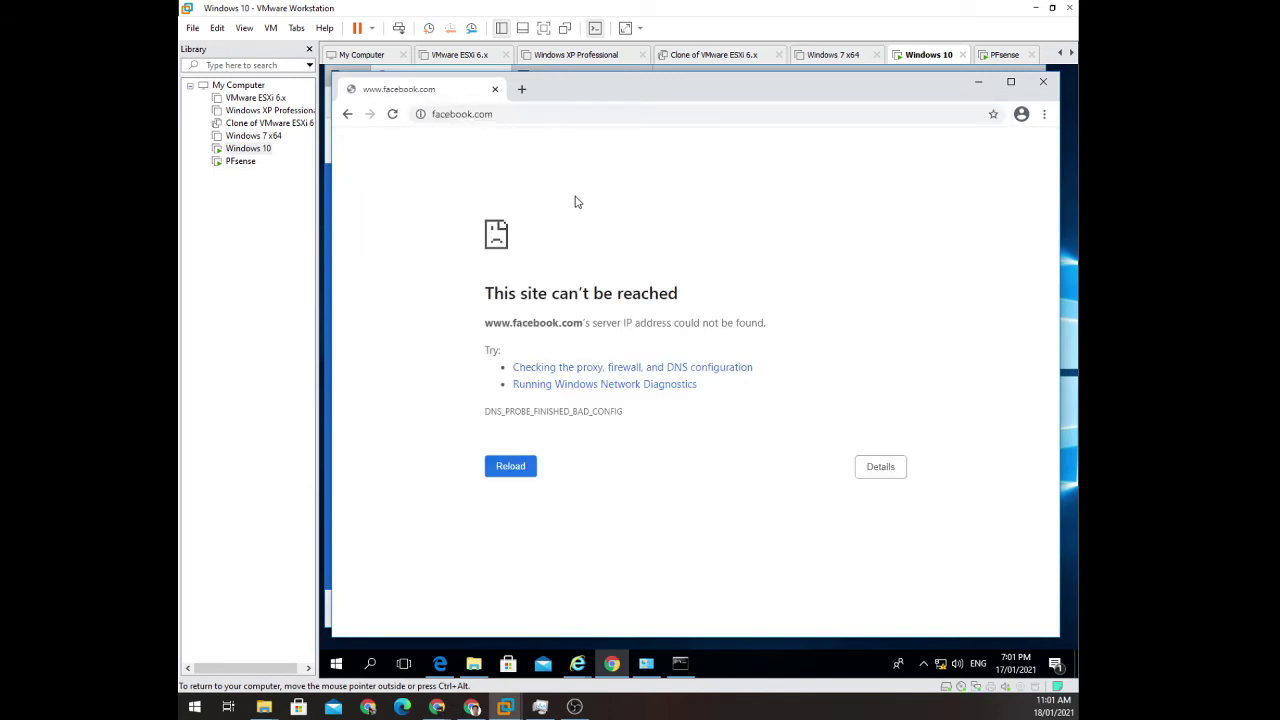
# Highlight the gateway address 160.1.1.1 in the command prompt's ipconfig output.
pyautogui.moveTo(940, 663)
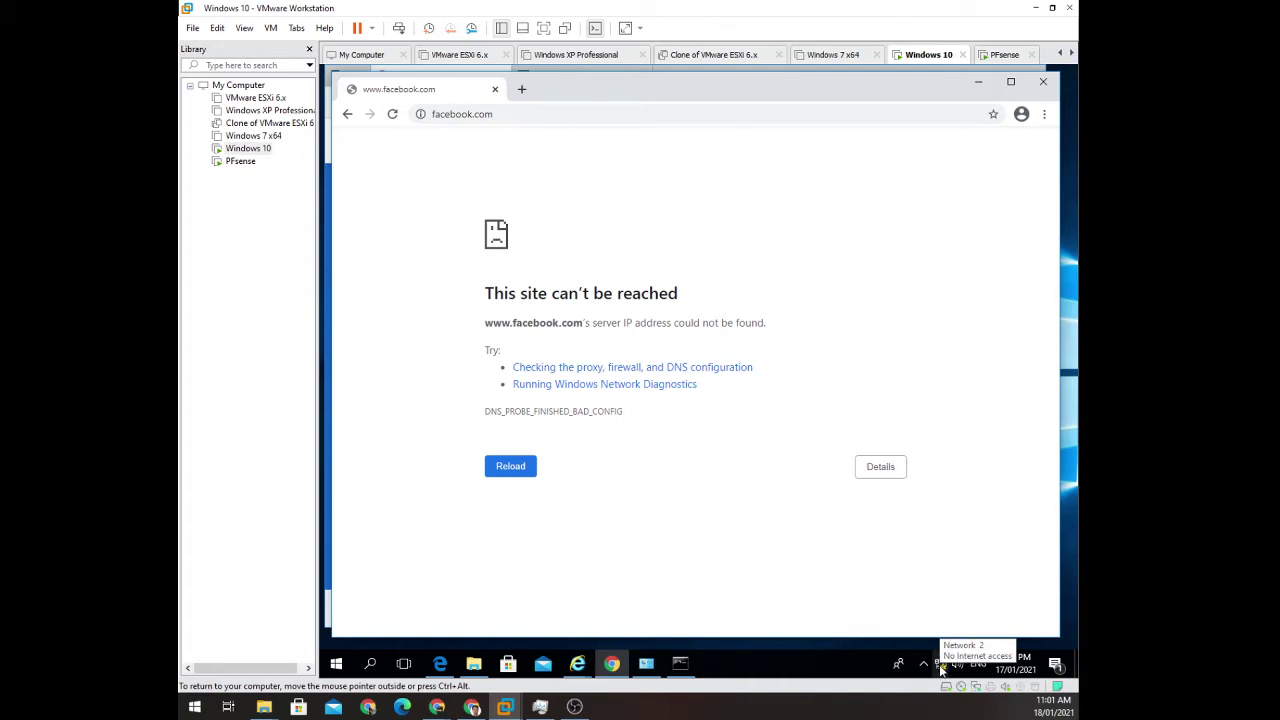
pyautogui.click(530, 114)
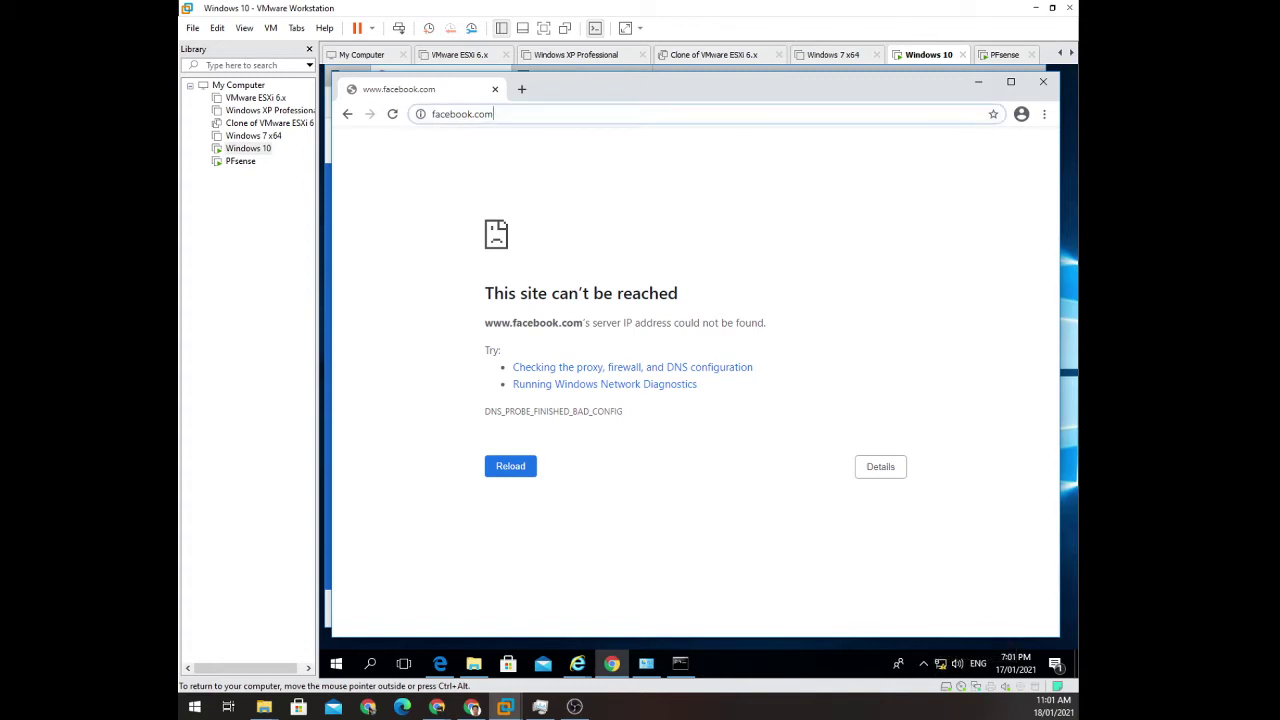
pyautogui.moveTo(694, 663)
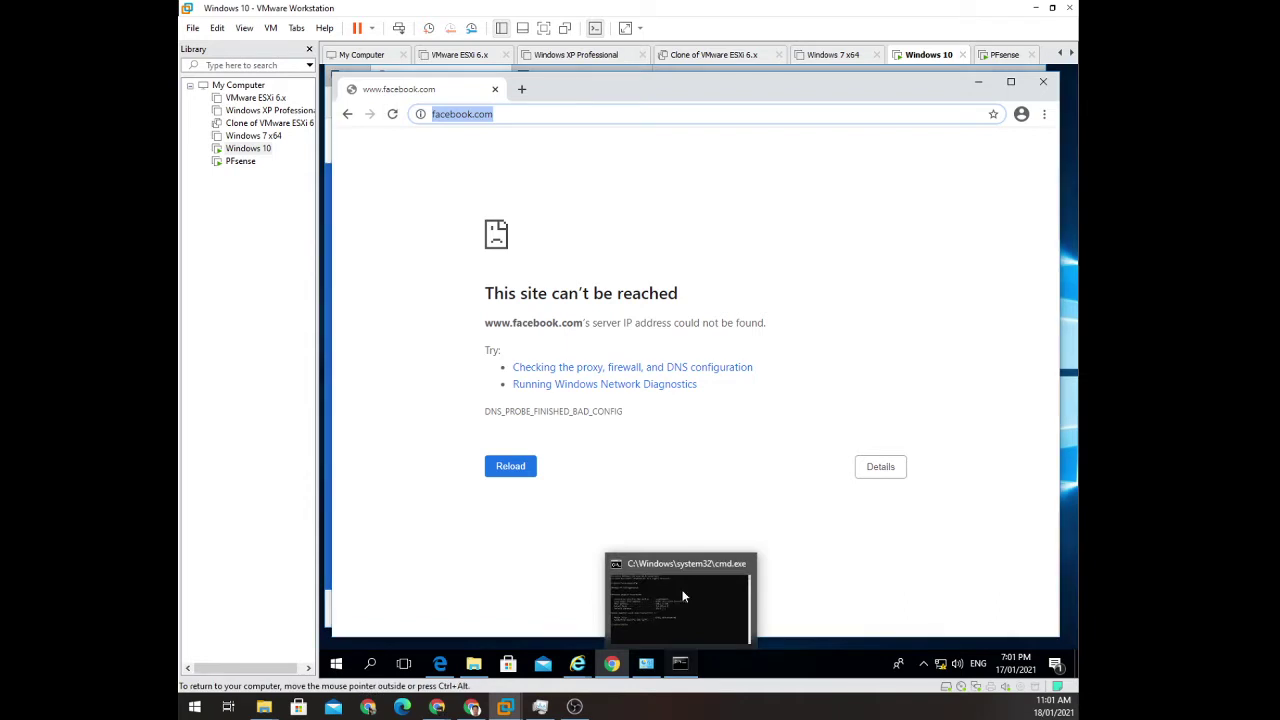
pyautogui.click(683, 597)
pyautogui.moveTo(563, 348); pyautogui.dragTo(614, 350)
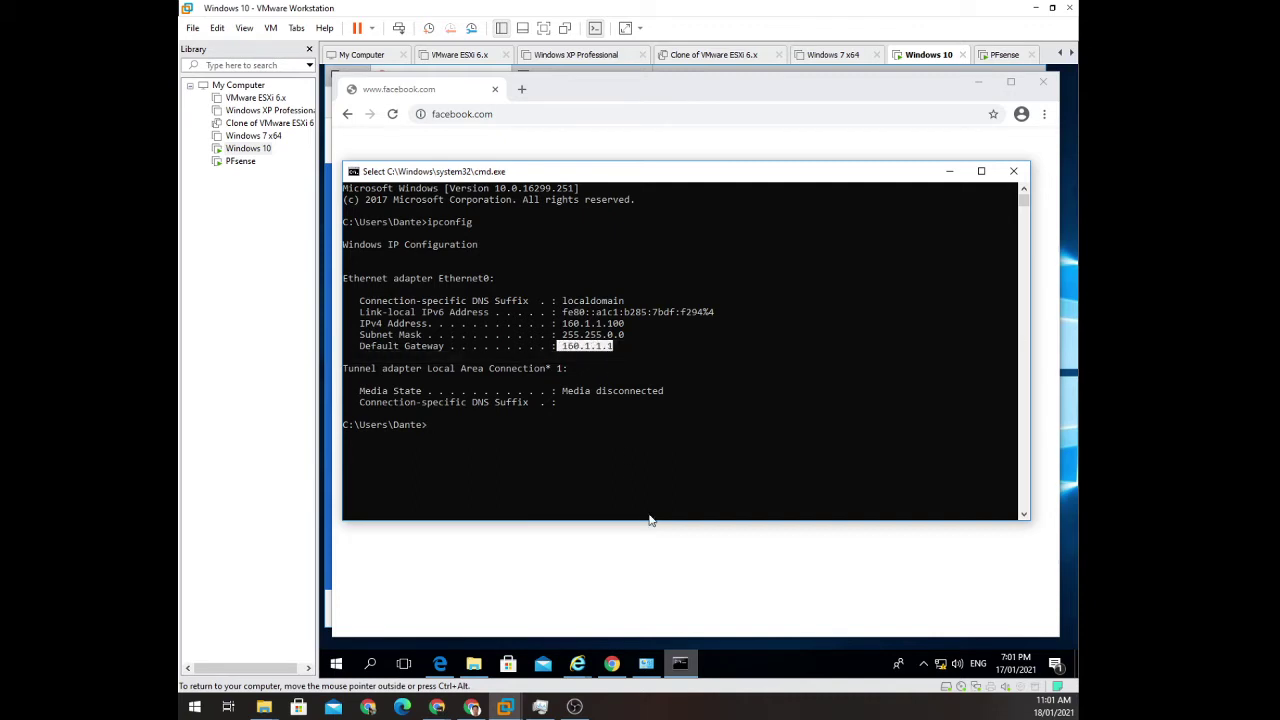
# Close the Chrome error, Internet Explorer and Edge windows, then relaunch Chrome from the desktop.
pyautogui.click(535, 107)
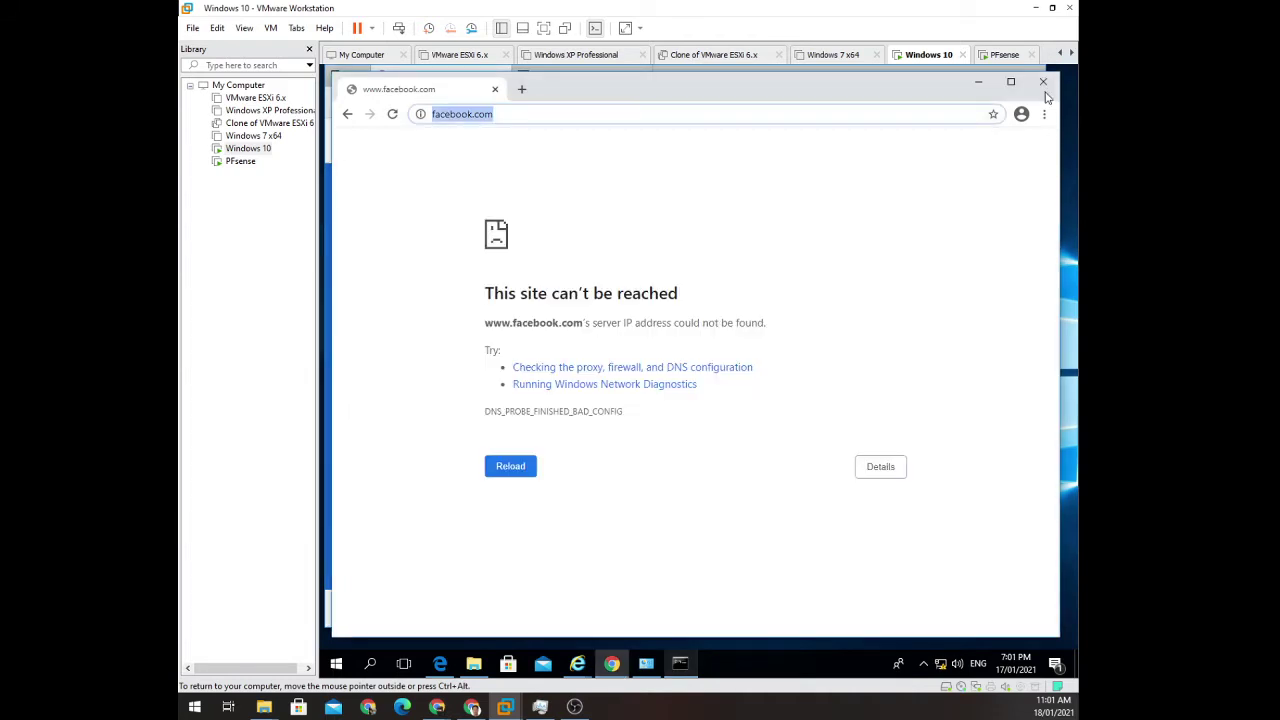
pyautogui.click(1043, 82)
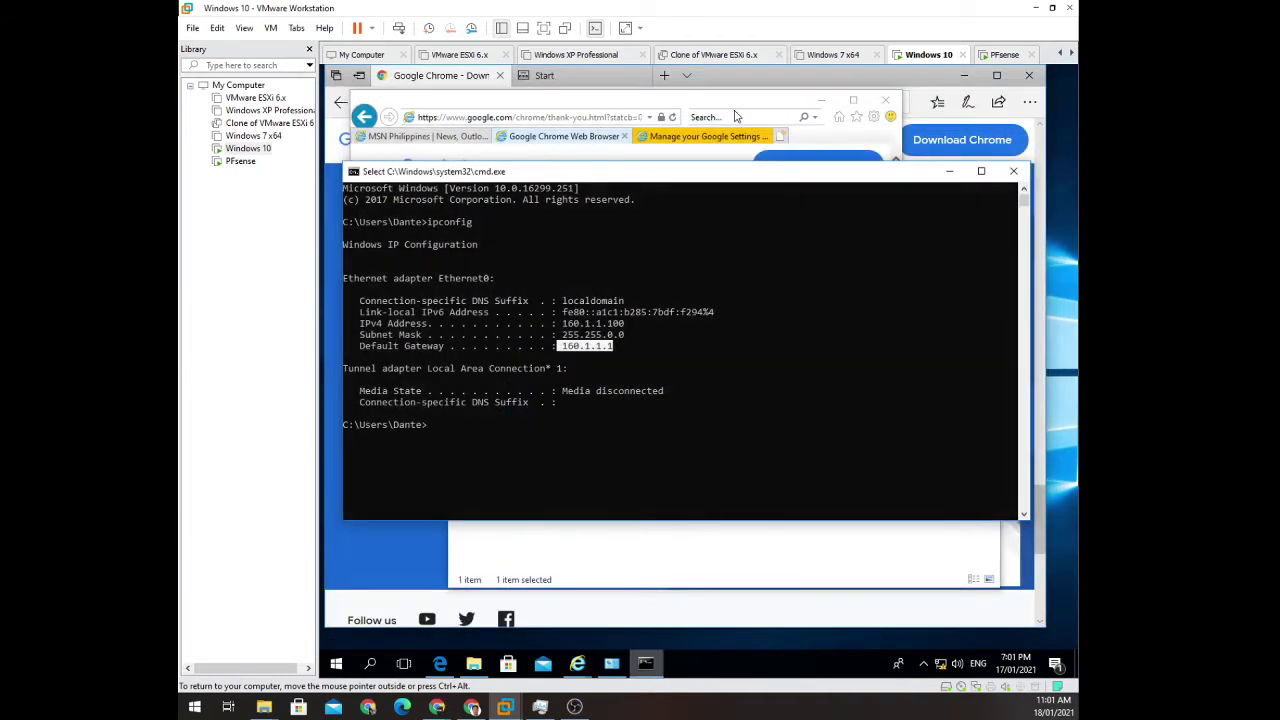
pyautogui.click(886, 102)
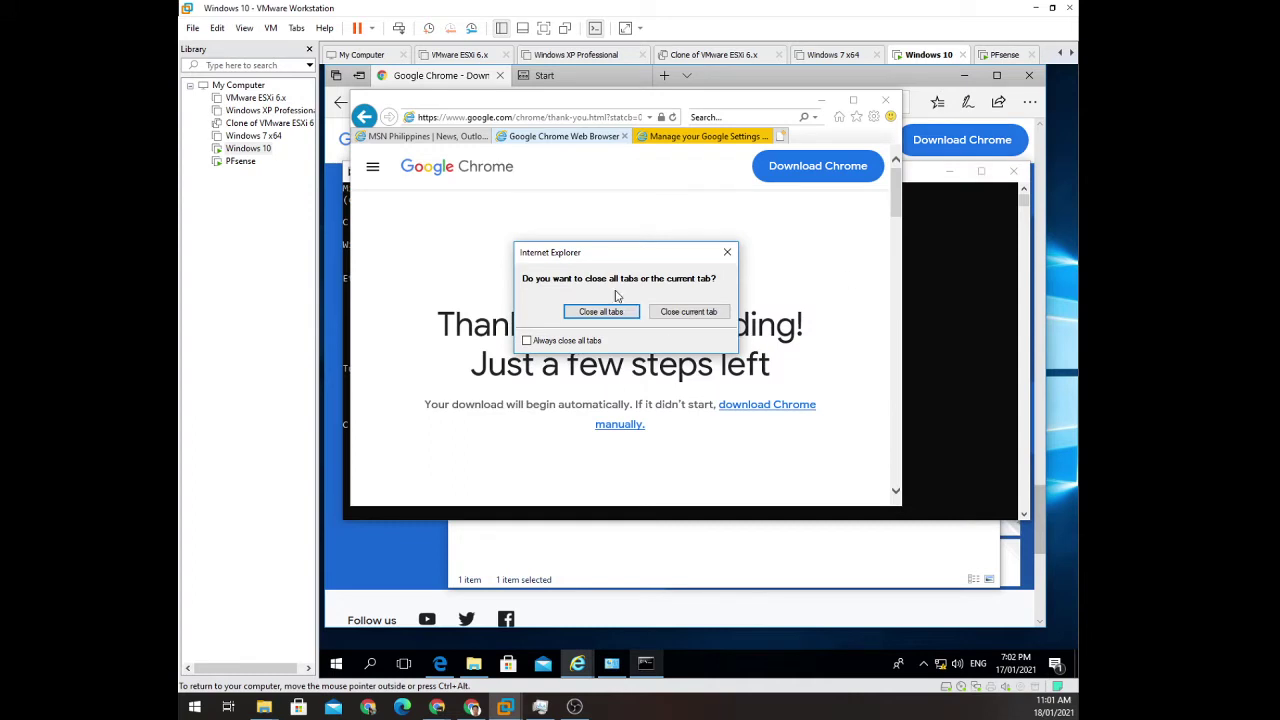
pyautogui.click(603, 313)
pyautogui.click(886, 102)
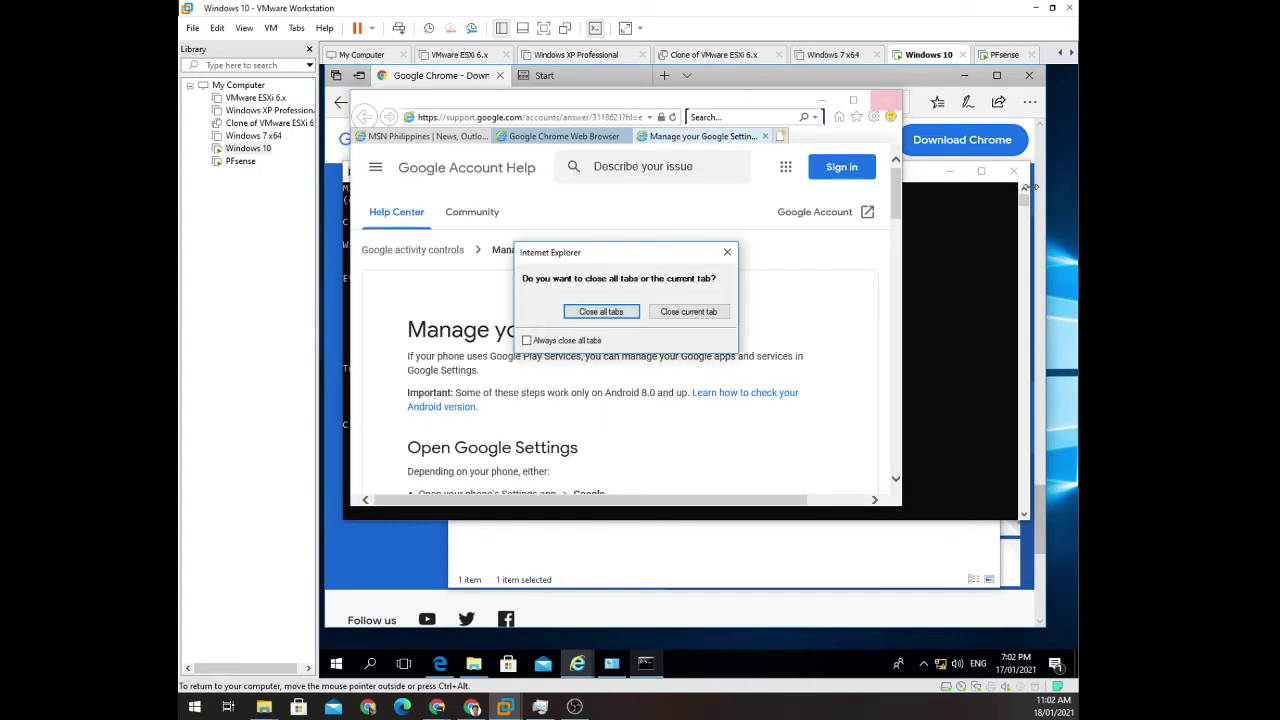
pyautogui.click(605, 312)
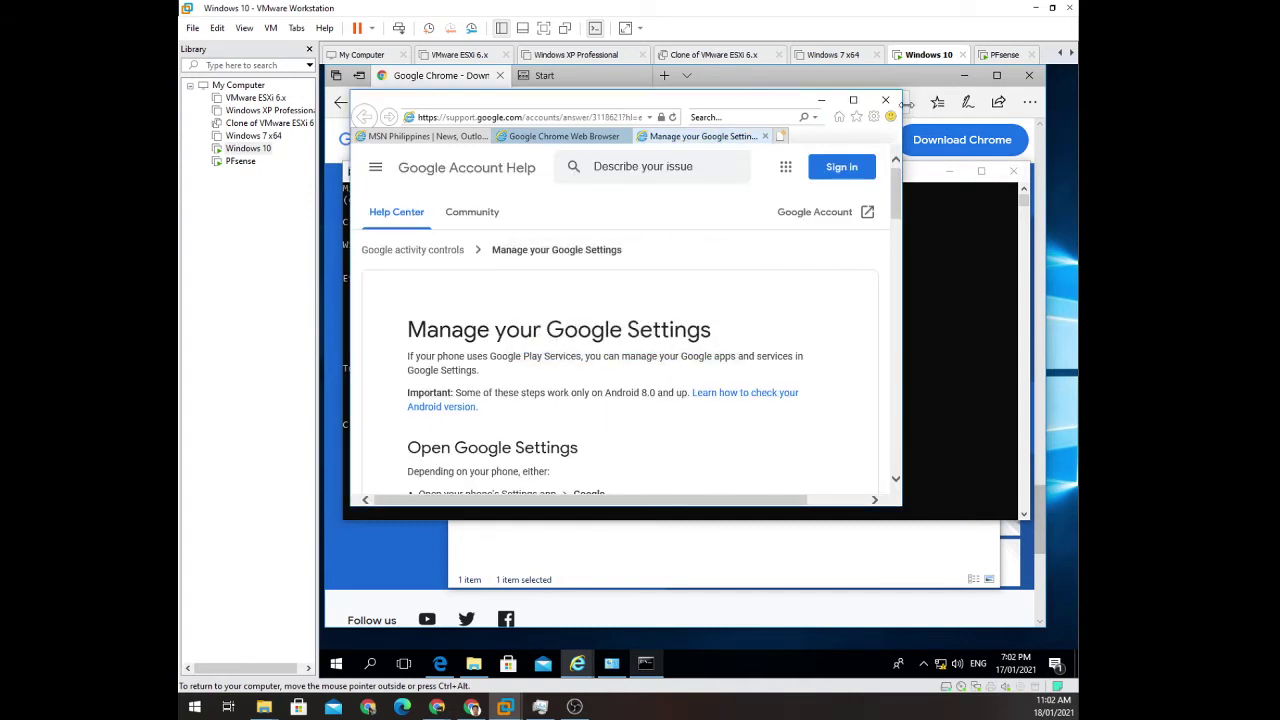
pyautogui.hotkey('ctrl', 'd')
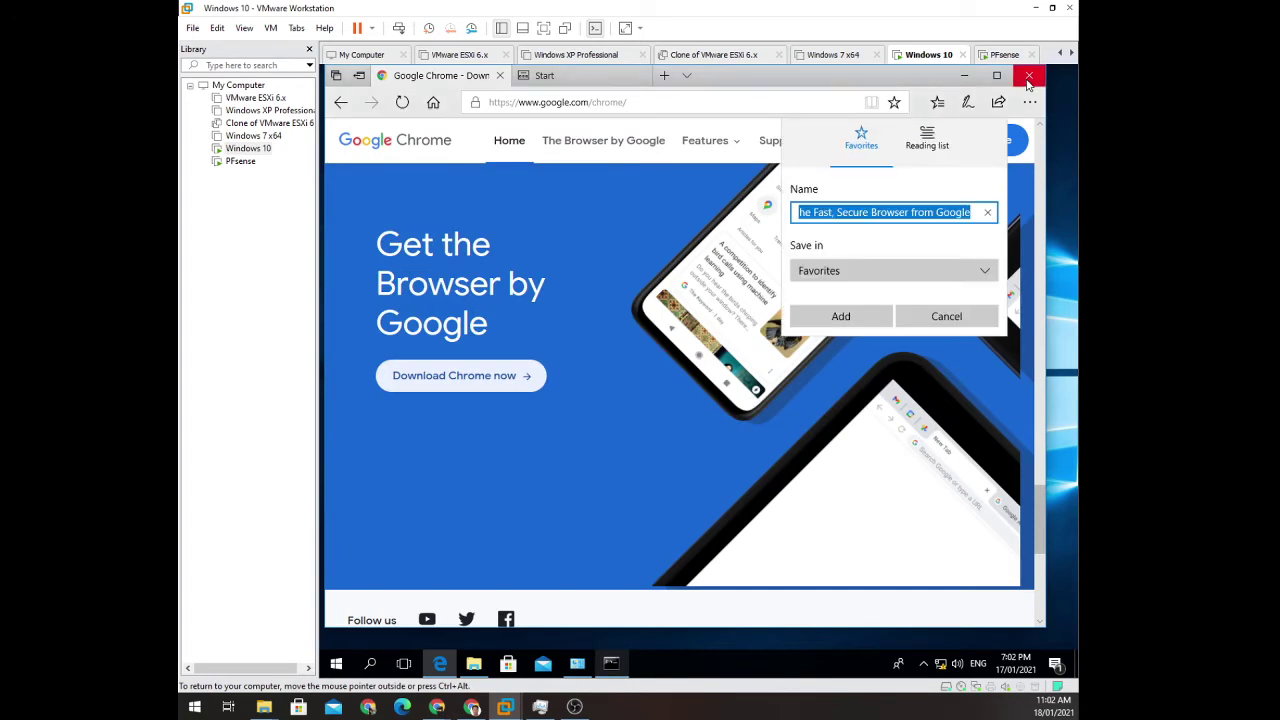
pyautogui.click(1029, 75)
pyautogui.click(645, 388)
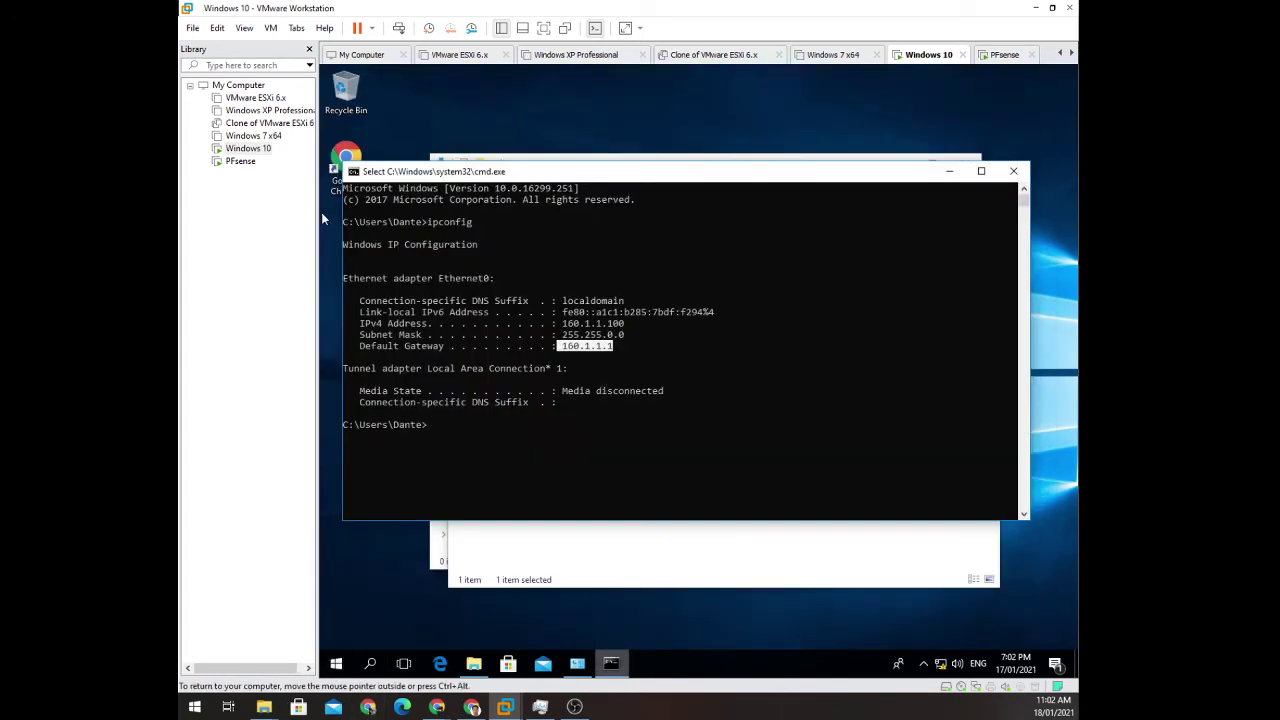
pyautogui.click(347, 158)
pyautogui.doubleClick(347, 158)
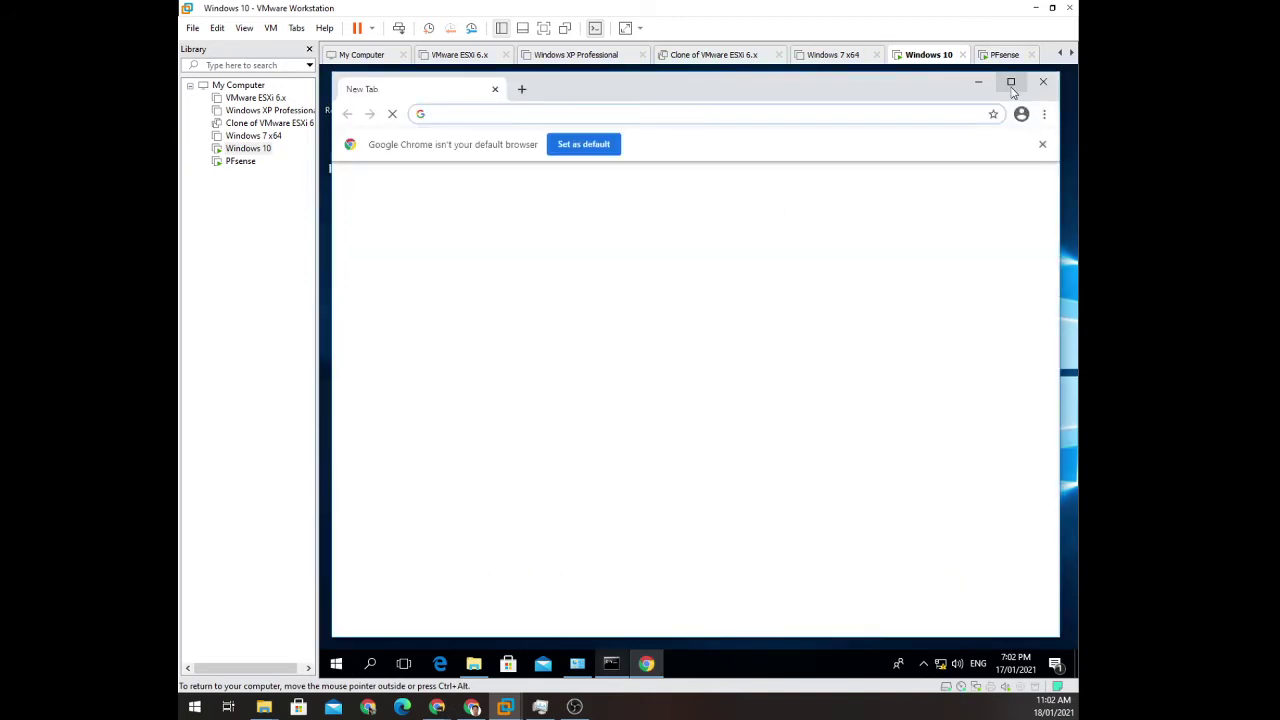
# Maximize Chrome and load the pfSense login page at 160.1.1.1.
pyautogui.click(1011, 81)
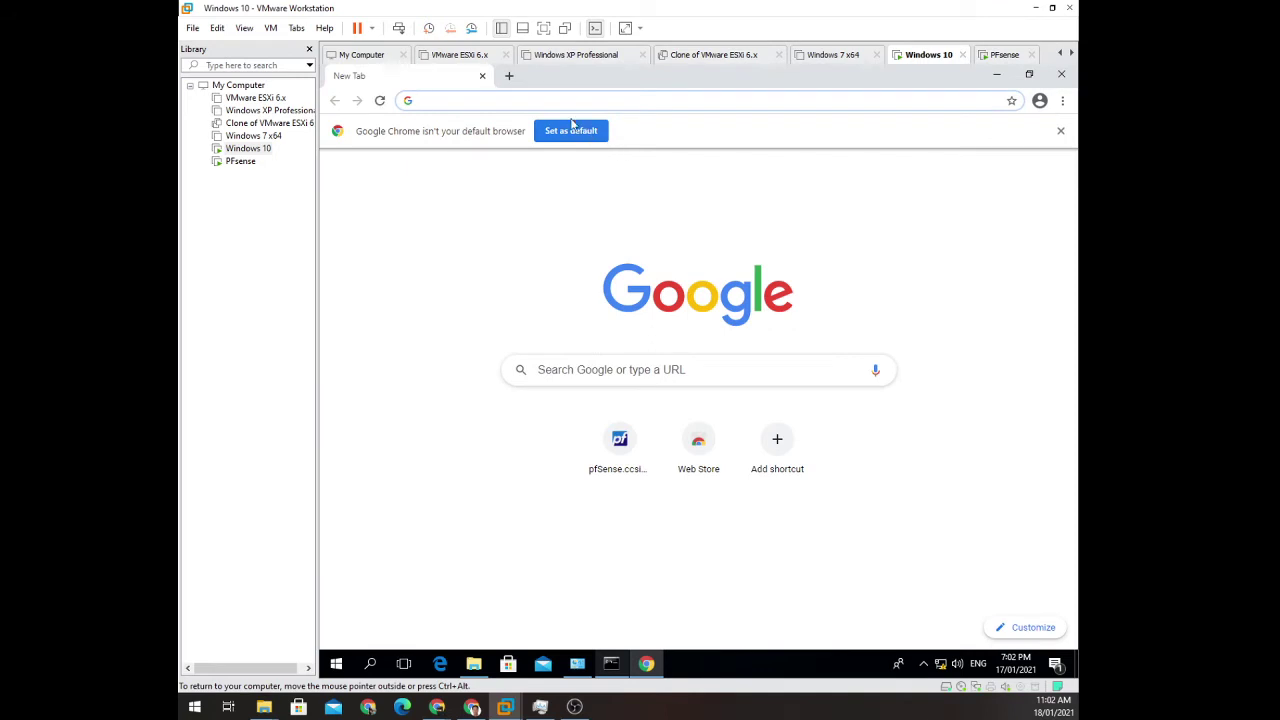
pyautogui.click(570, 100)
pyautogui.write('16')
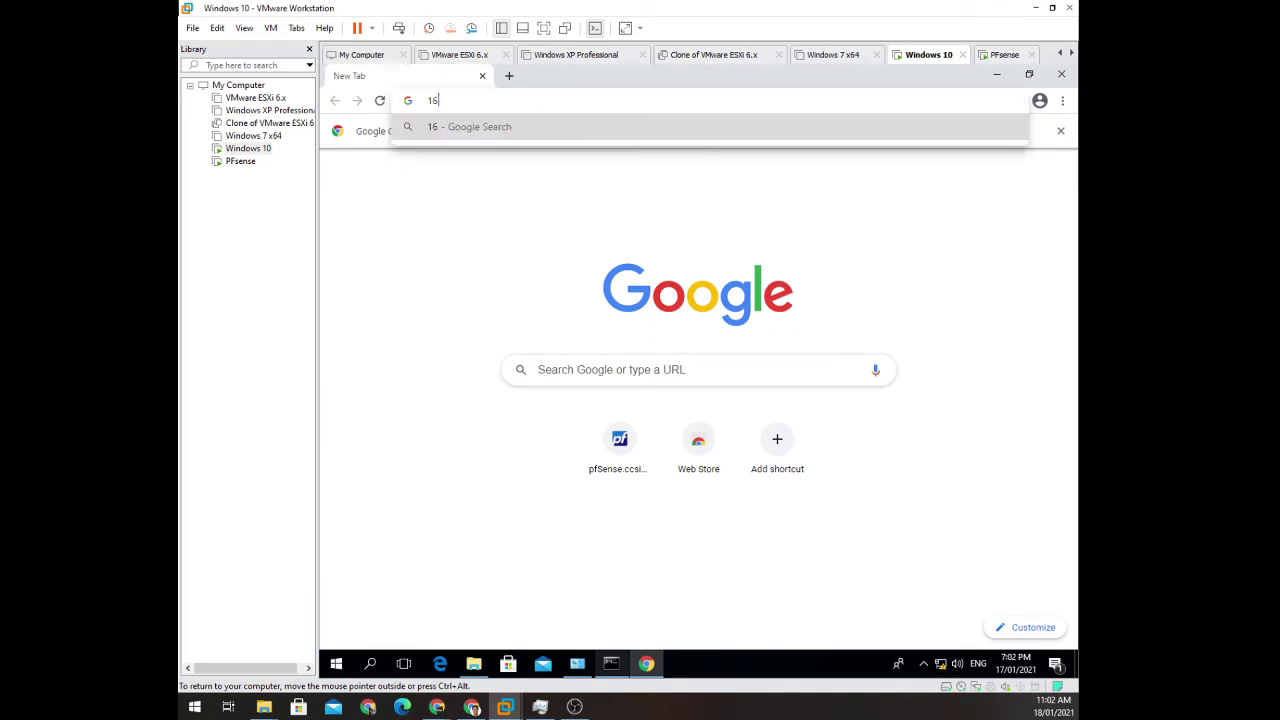
pyautogui.write('0.1.1.1')
pyautogui.press('Return')
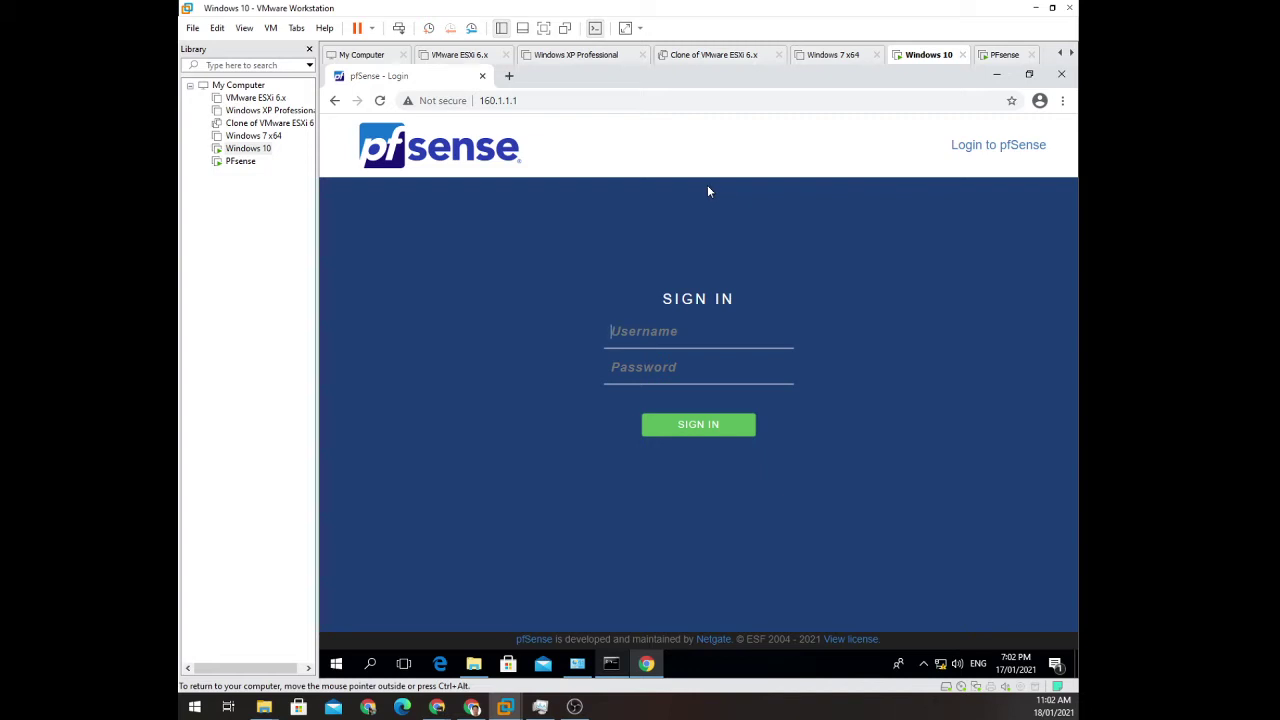
# Sign in with username admin and the administrator password.
pyautogui.press('Down')
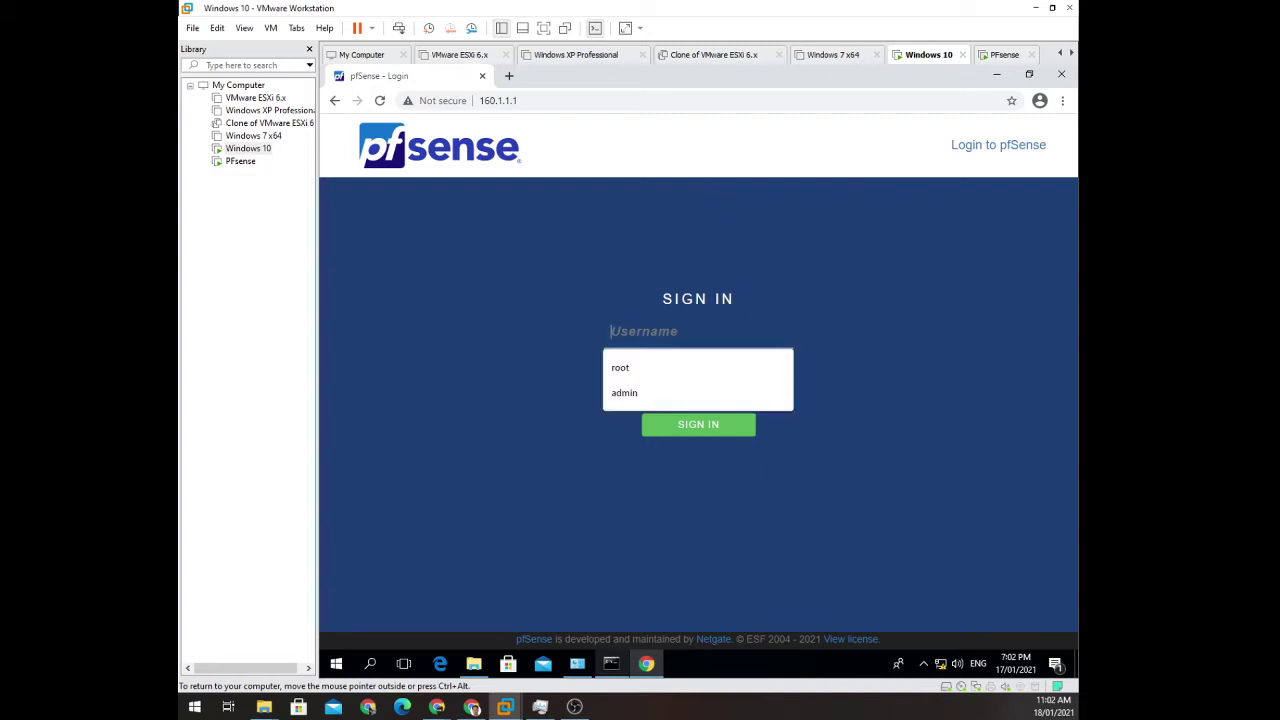
pyautogui.click(847, 330)
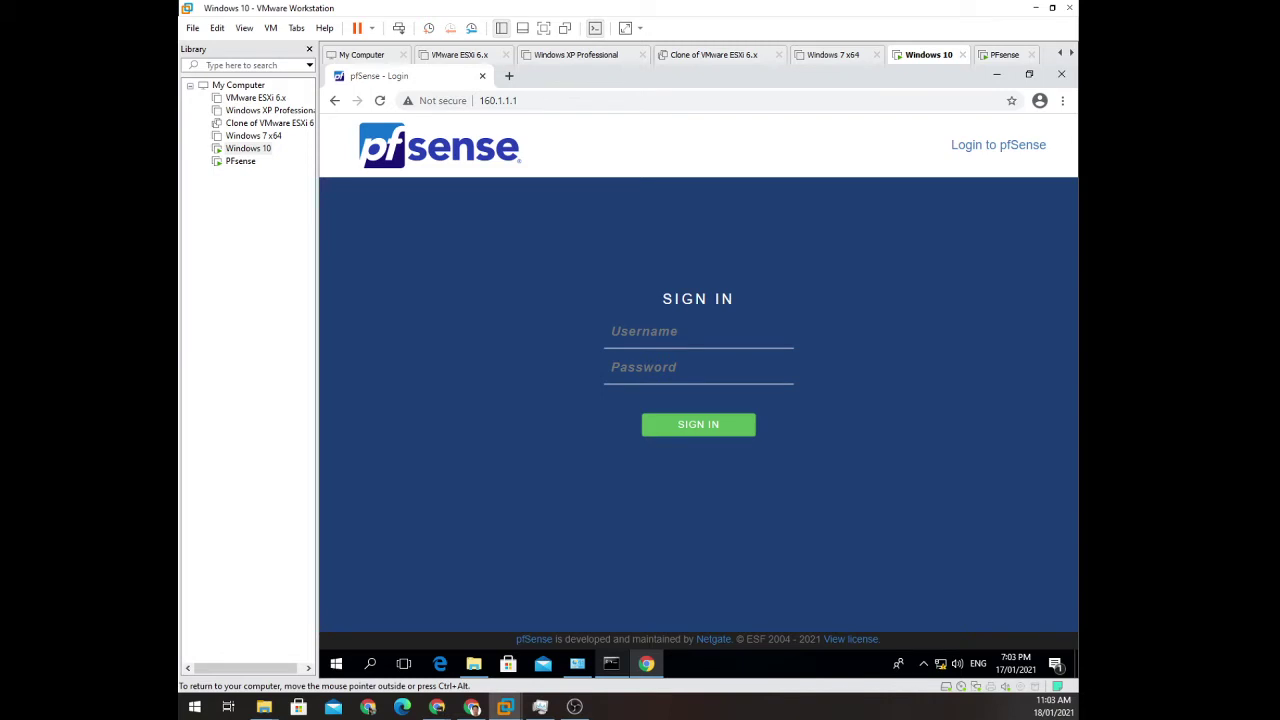
pyautogui.hotkey('ctrl', 'alt')
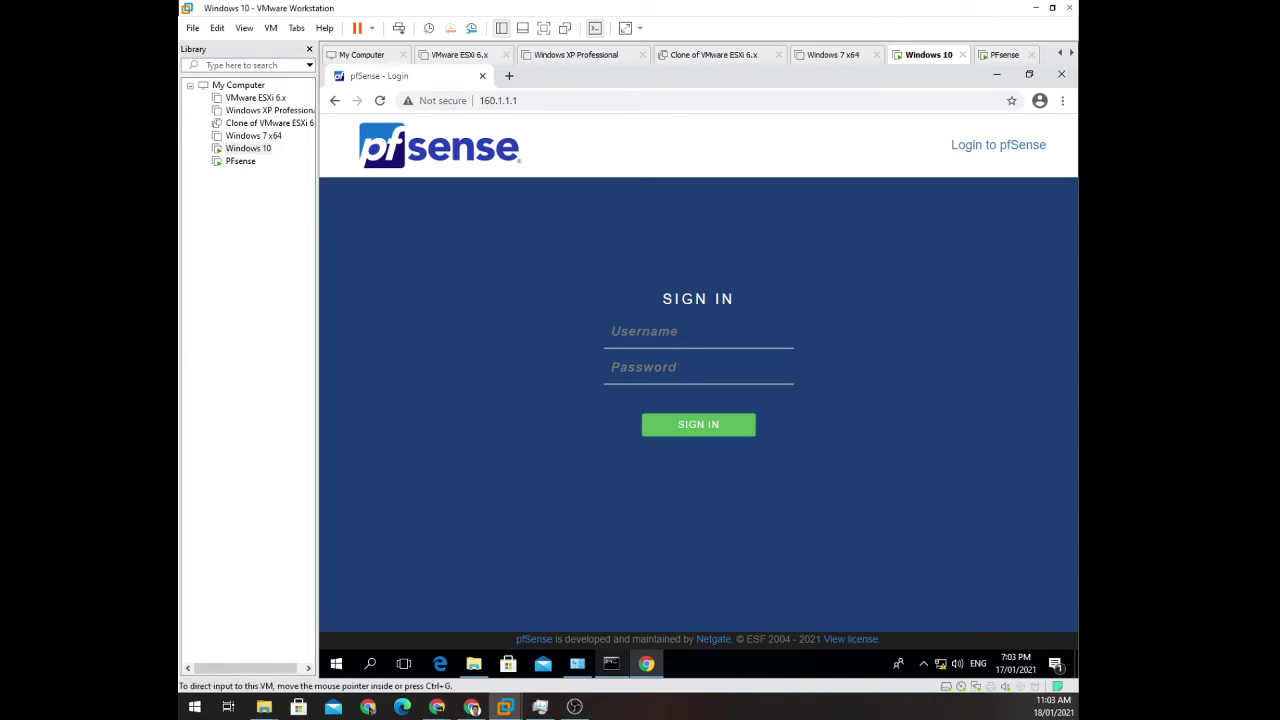
pyautogui.click(613, 331)
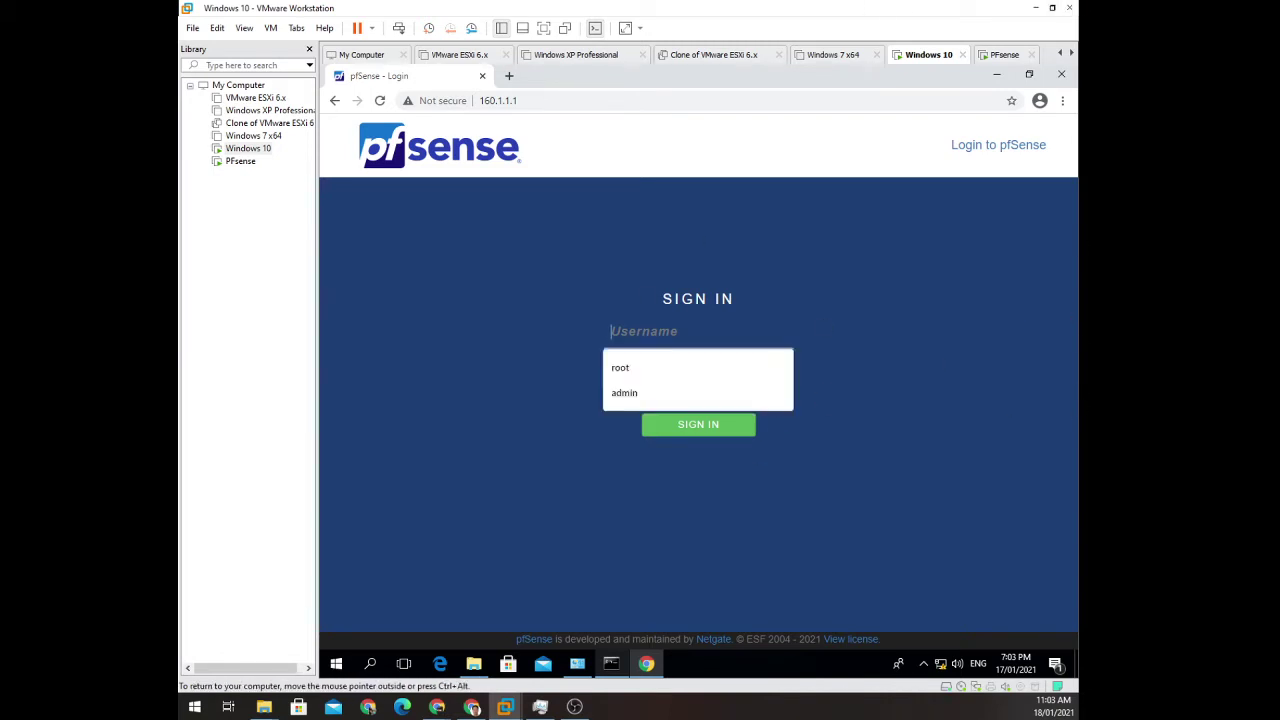
pyautogui.write('admin')
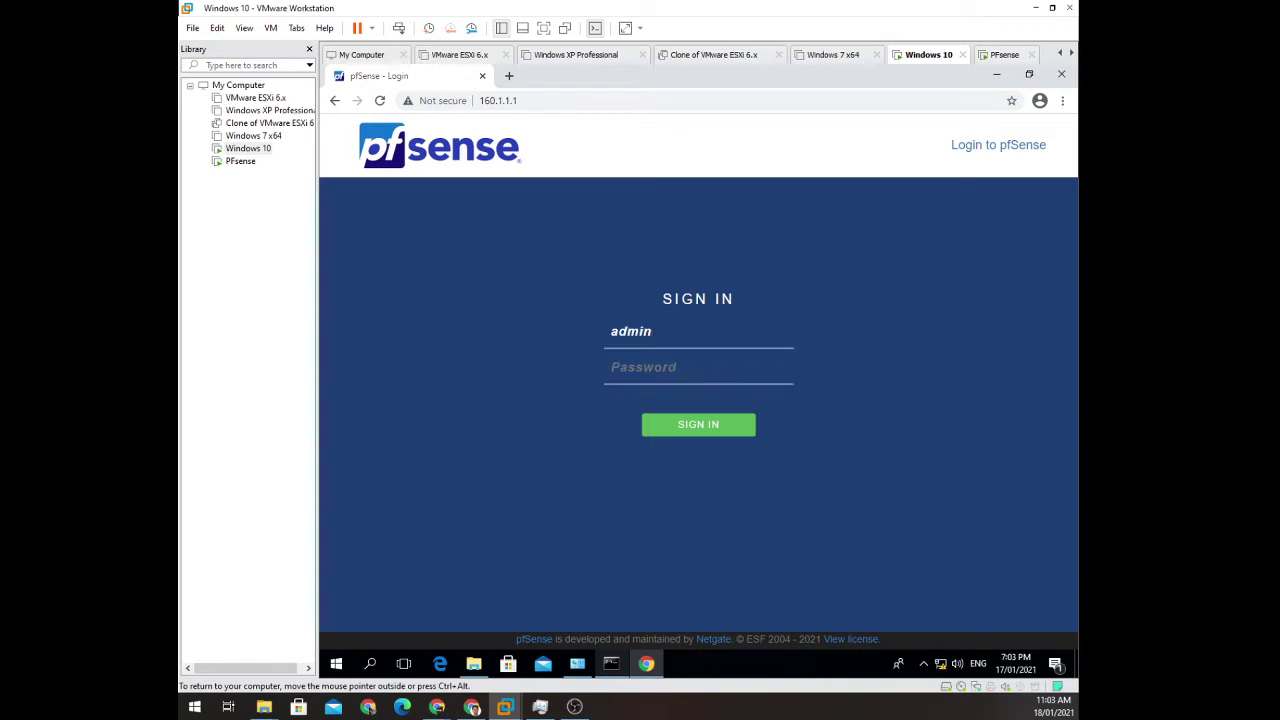
pyautogui.press('Tab')
pyautogui.write('pfsense')
pyautogui.press('Return')
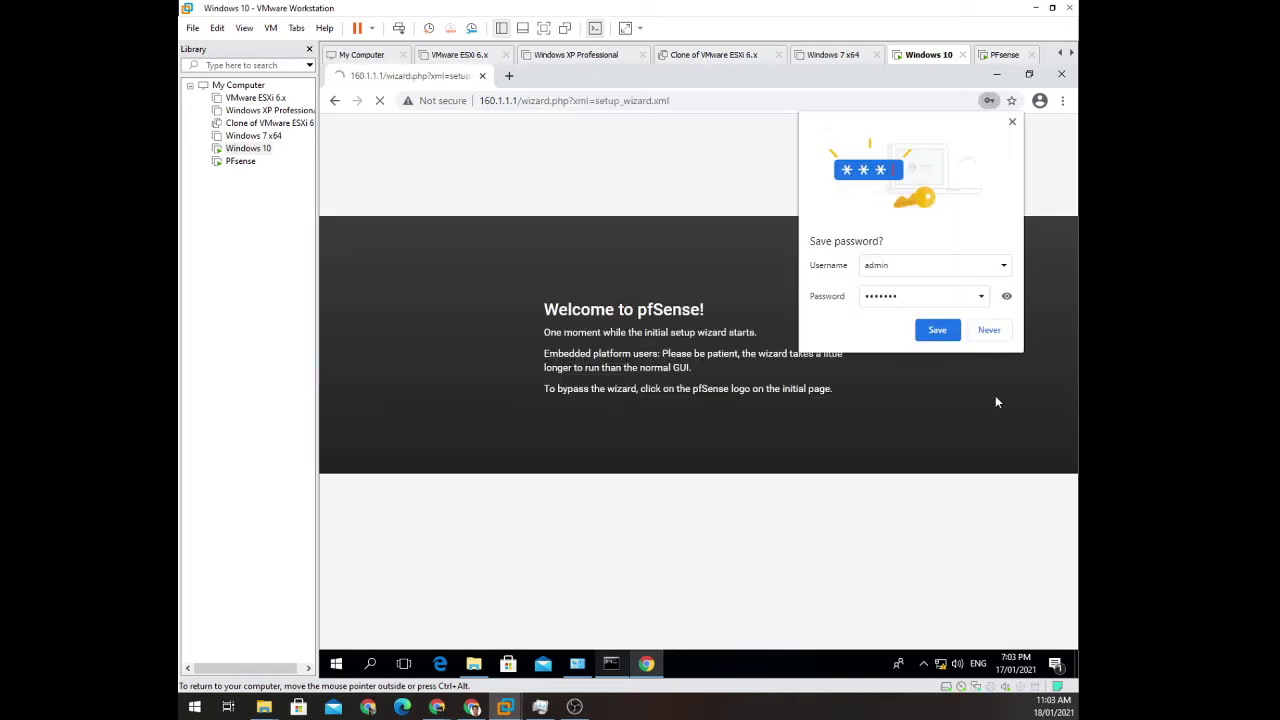
# Decline saving the password and advance the wizard to the General Information step.
pyautogui.click(989, 330)
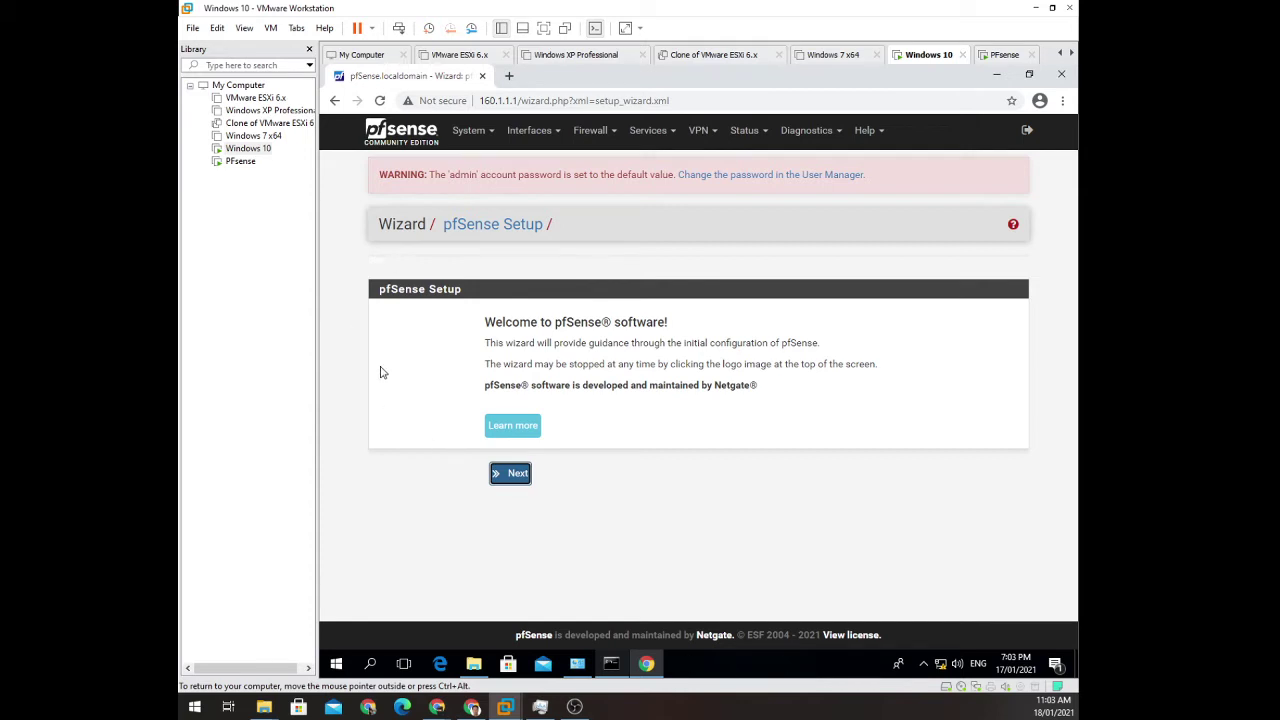
pyautogui.click(519, 479)
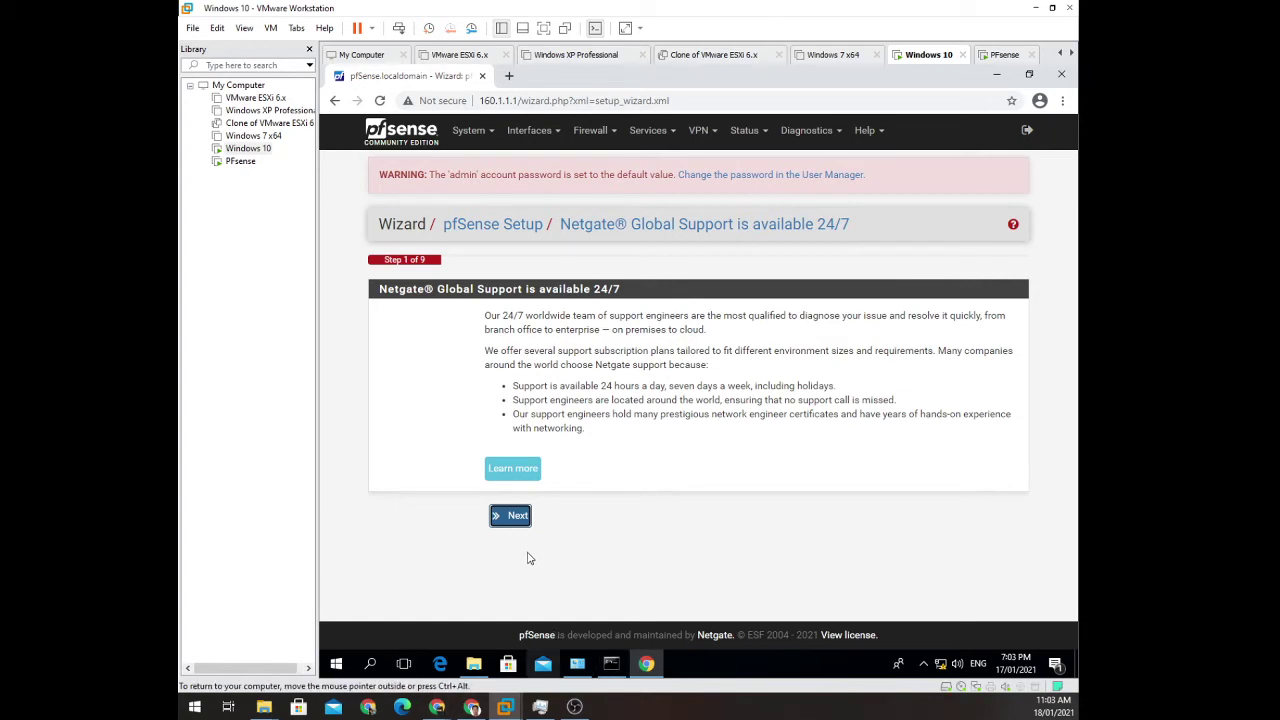
pyautogui.click(513, 518)
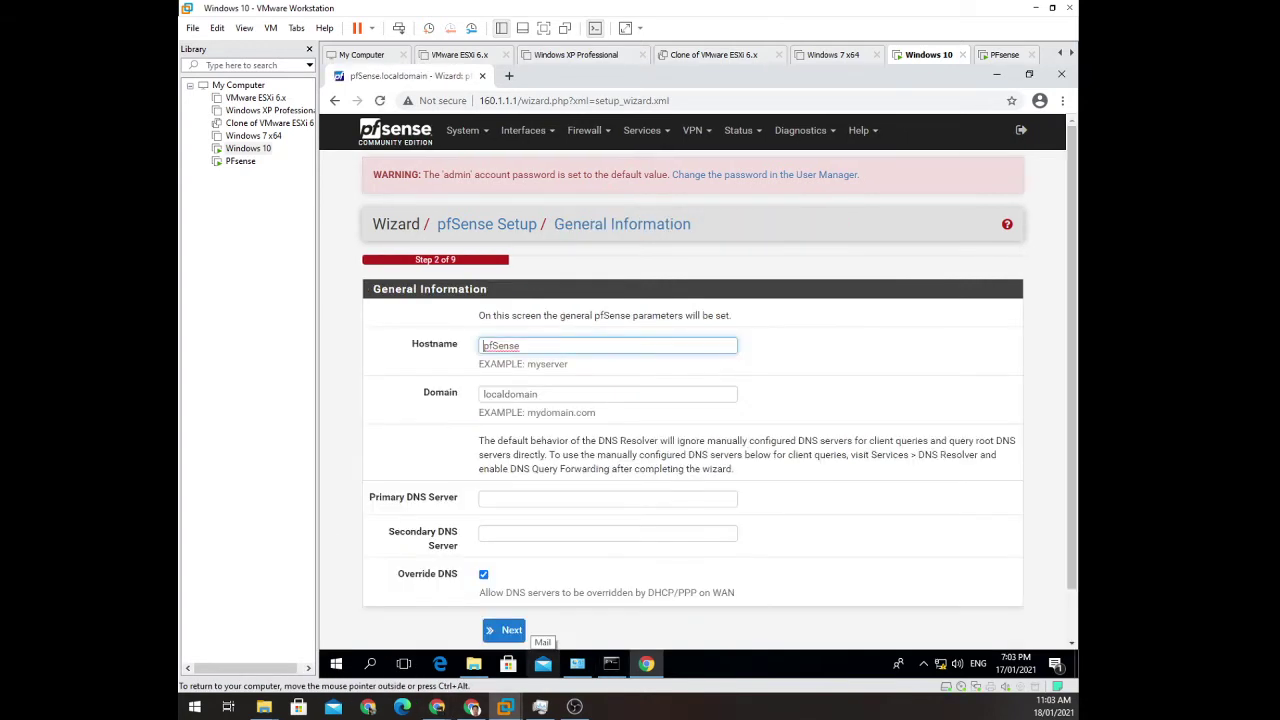
pyautogui.scroll(-1, 646, 380)
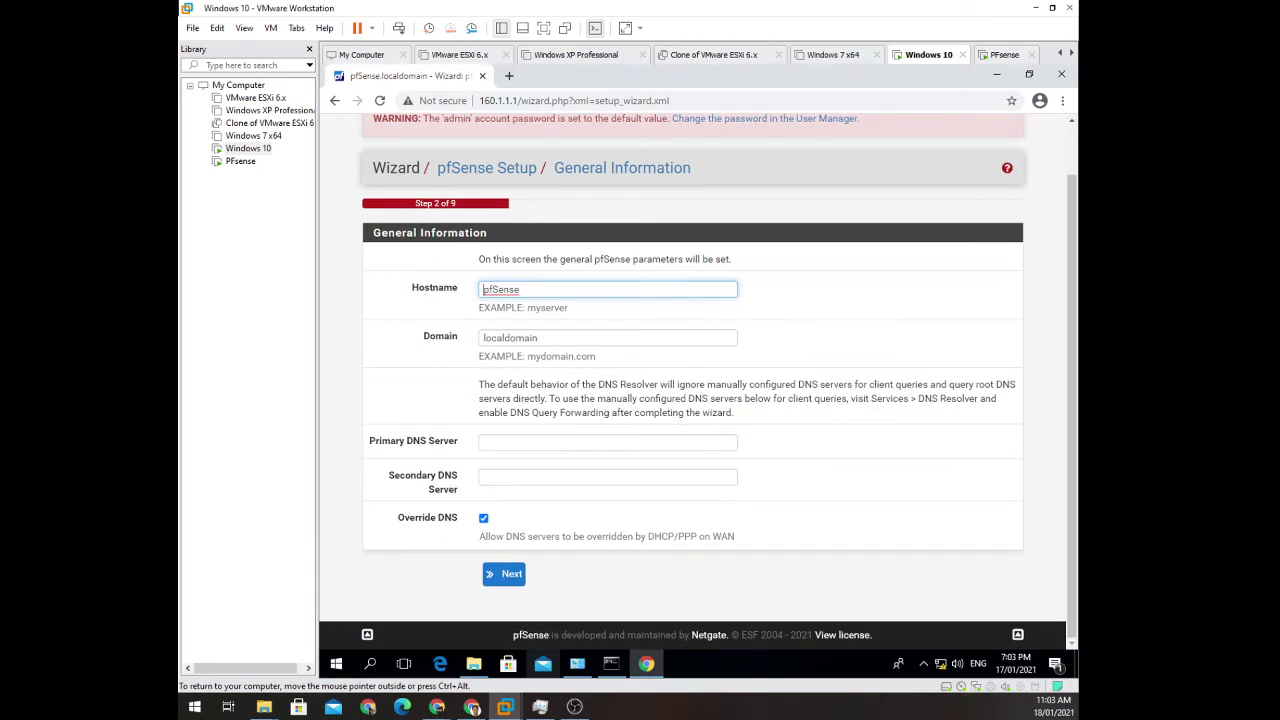
# Set the hostname to mypfsense and the domain to ccsictdomain.
pyautogui.click(391, 293)
pyautogui.write('mypfsense')
pyautogui.click(597, 340)
pyautogui.hotkey('ctrl', 'a')
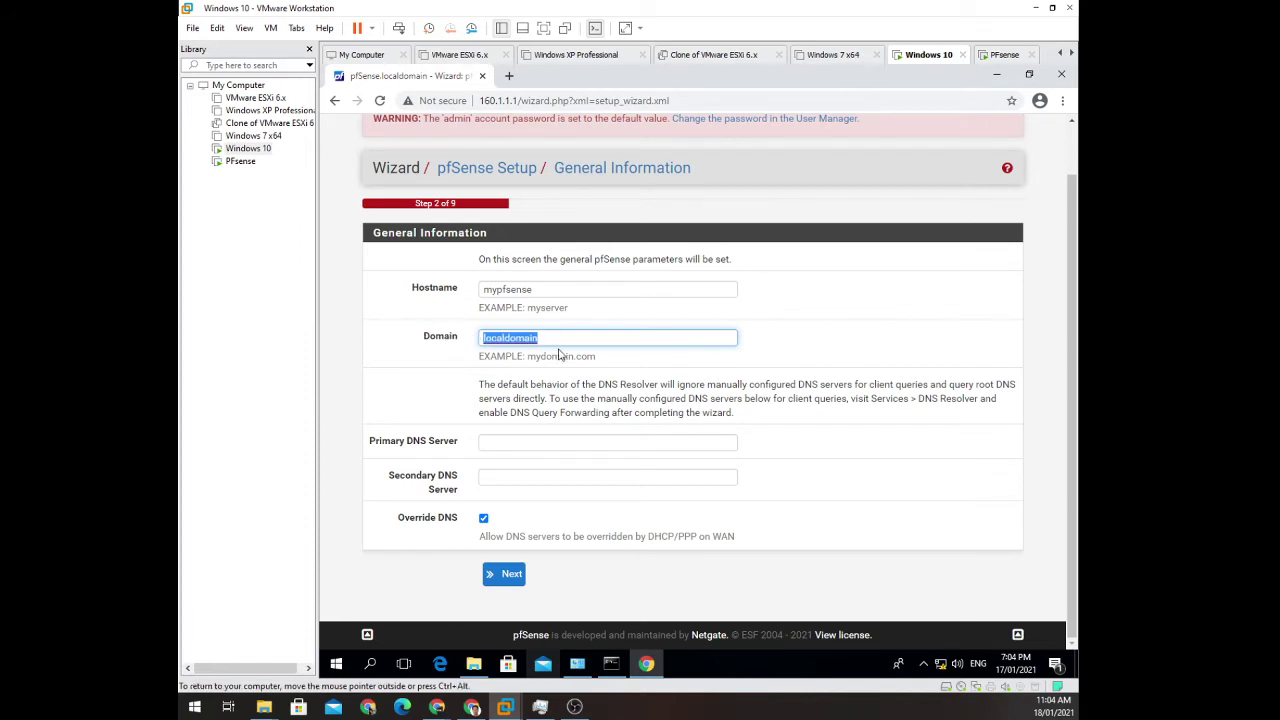
pyautogui.write('ccsict')
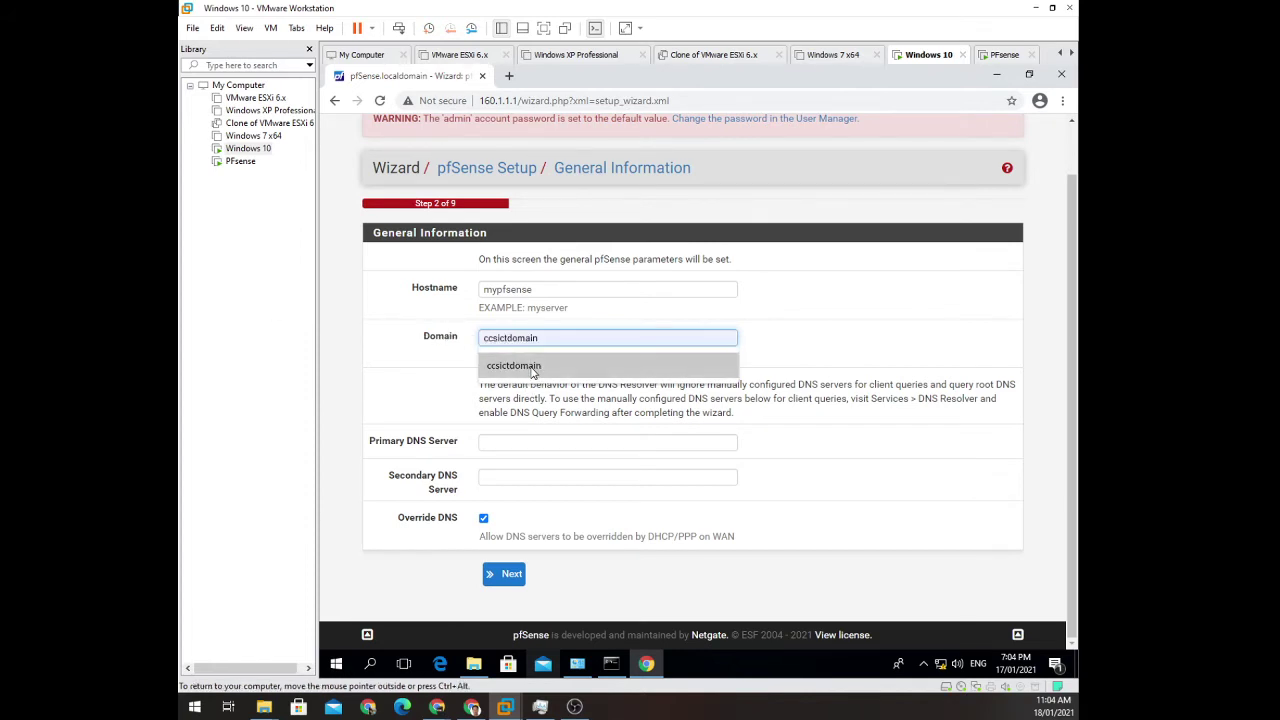
pyautogui.click(535, 371)
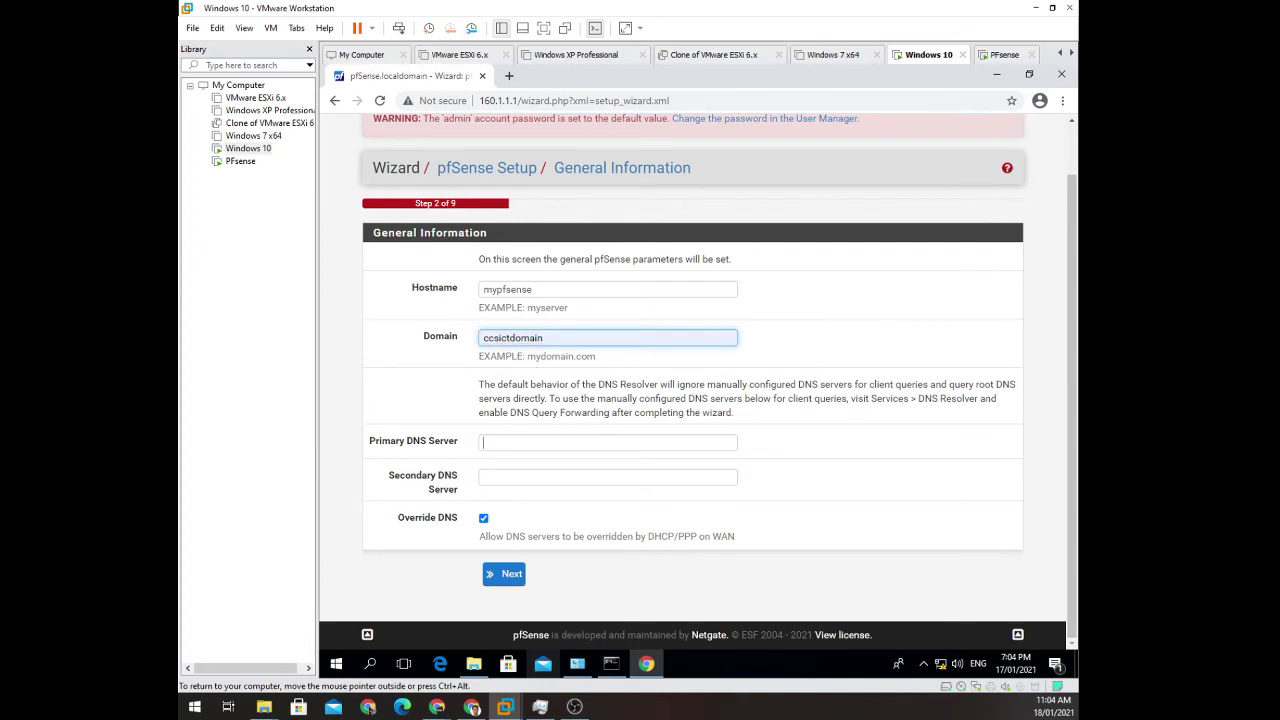
pyautogui.press('Tab')
pyautogui.click(856, 436)
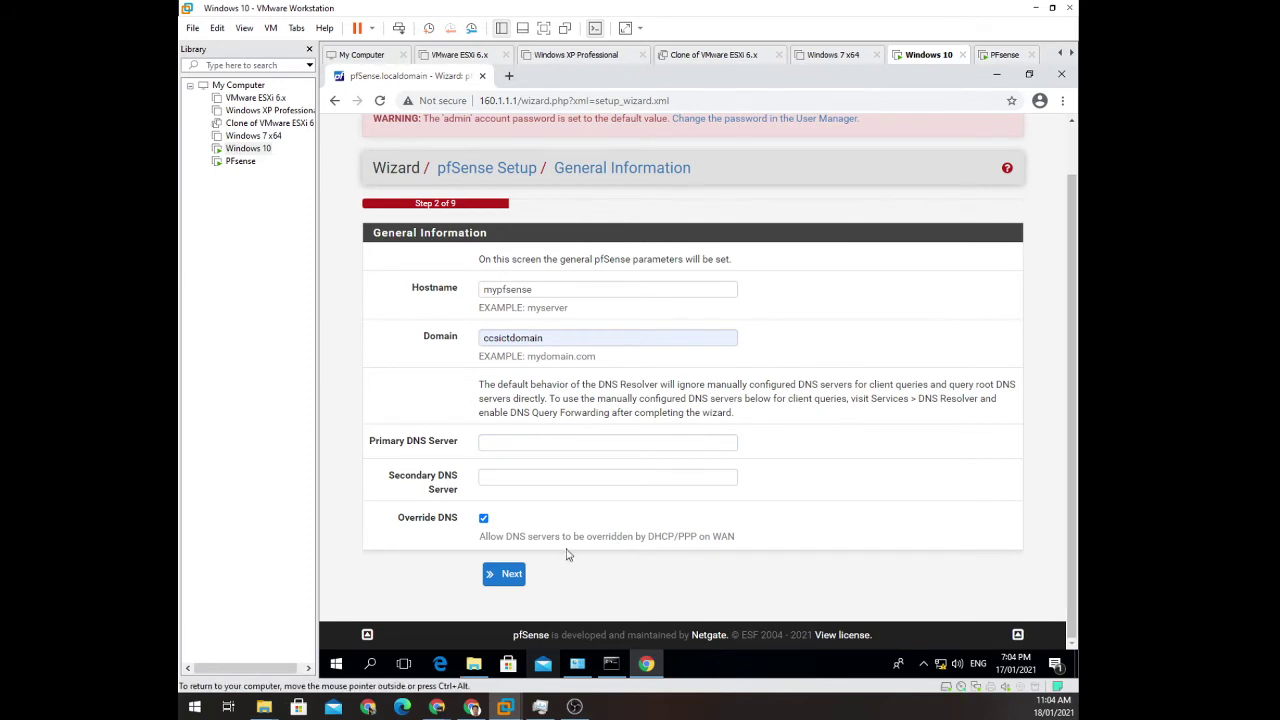
# Choose Asia/Manila as the timezone and proceed to the WAN interface page.
pyautogui.click(511, 578)
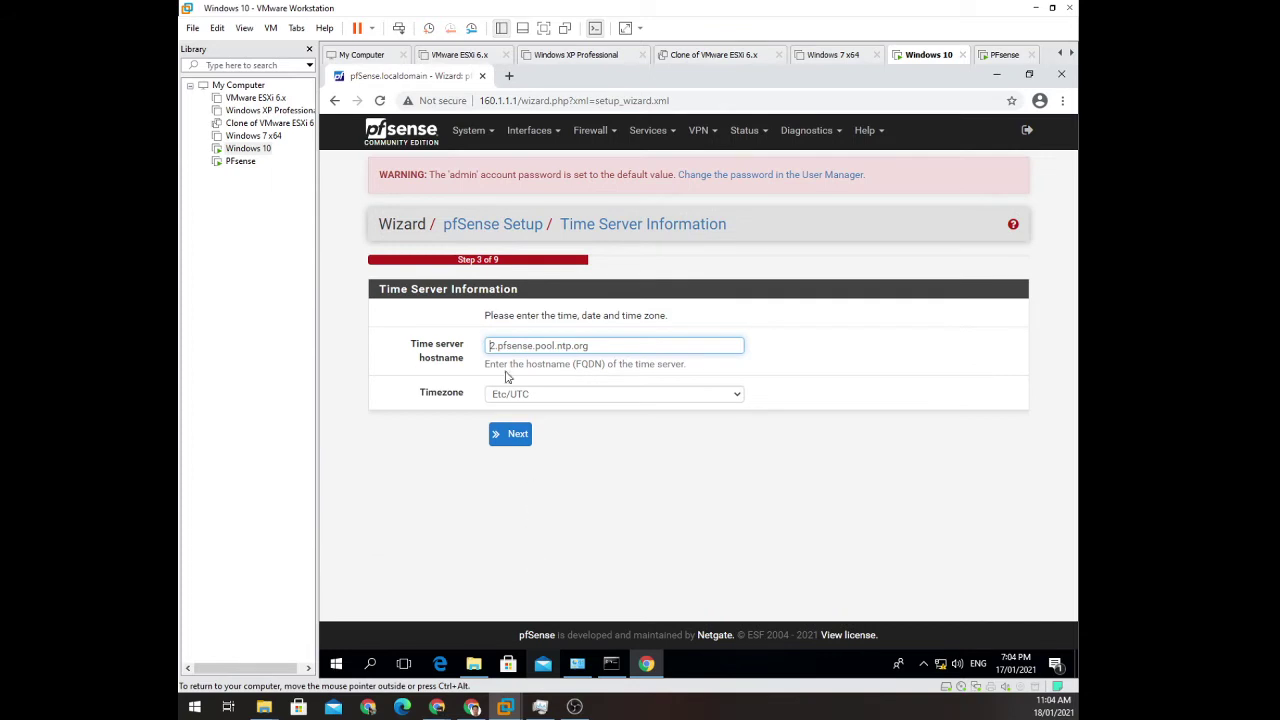
pyautogui.click(548, 399)
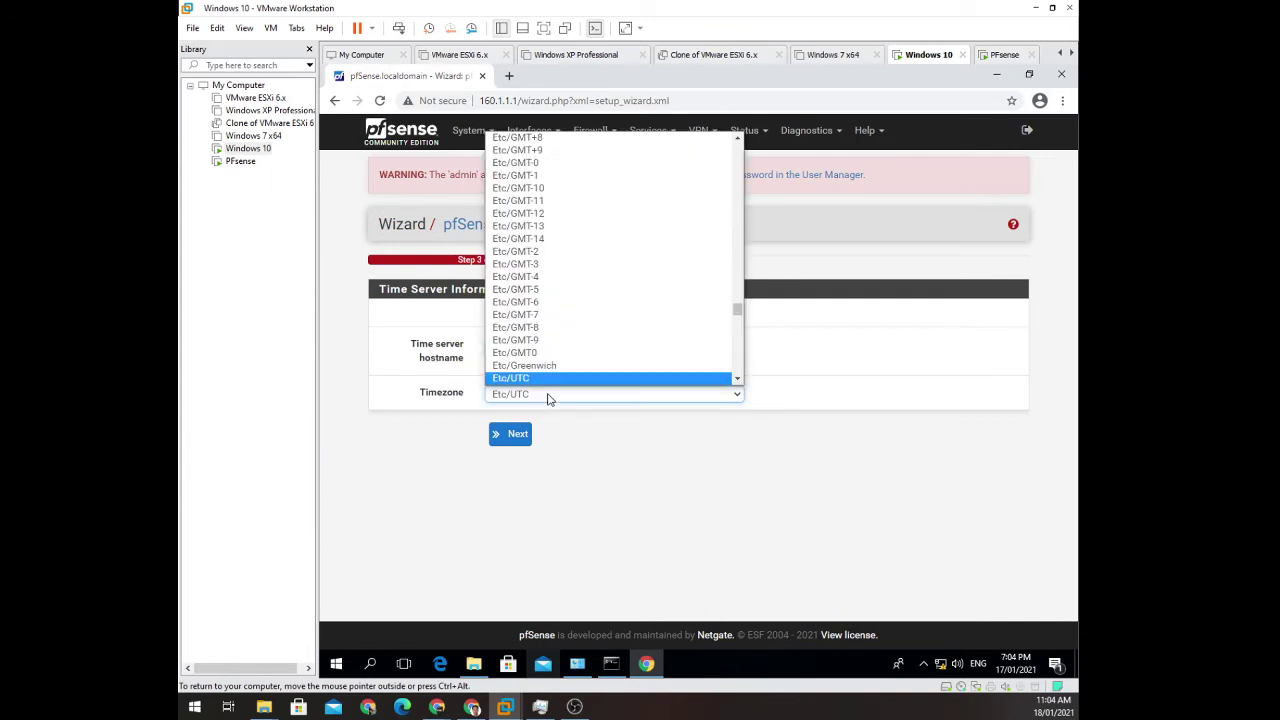
pyautogui.moveTo(737, 314); pyautogui.dragTo(761, 277)
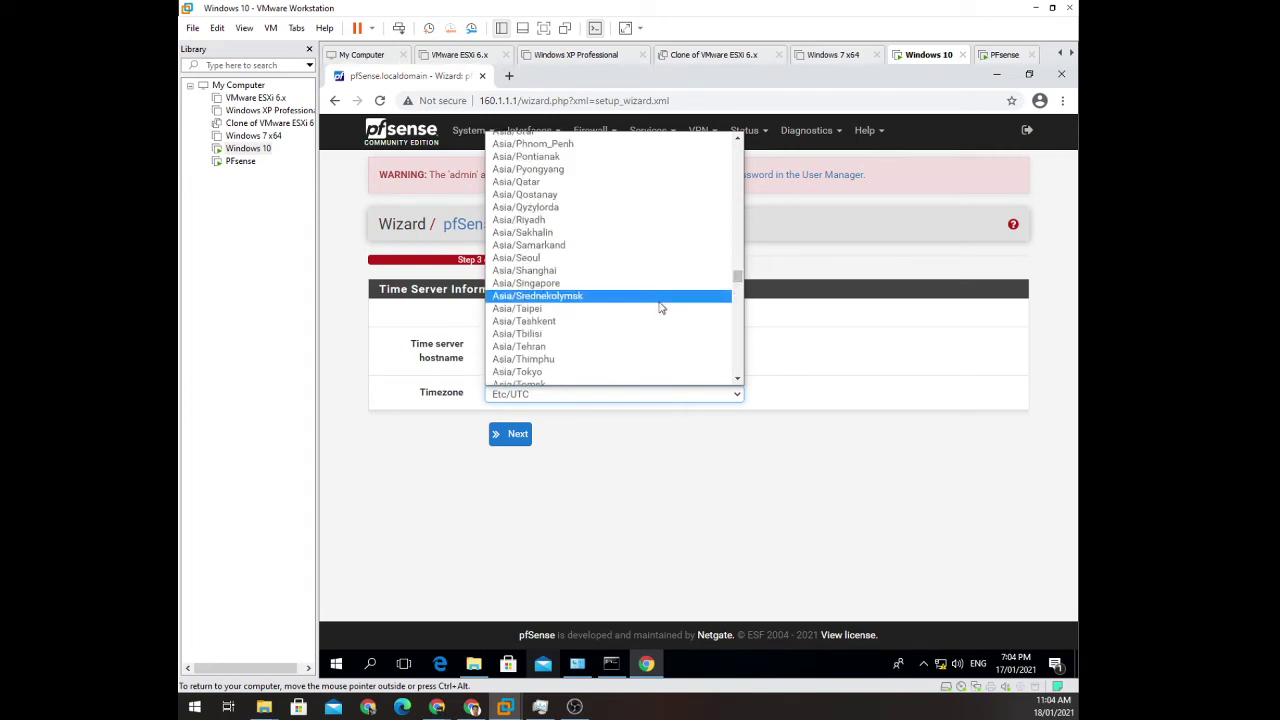
pyautogui.scroll(1, 645, 300)
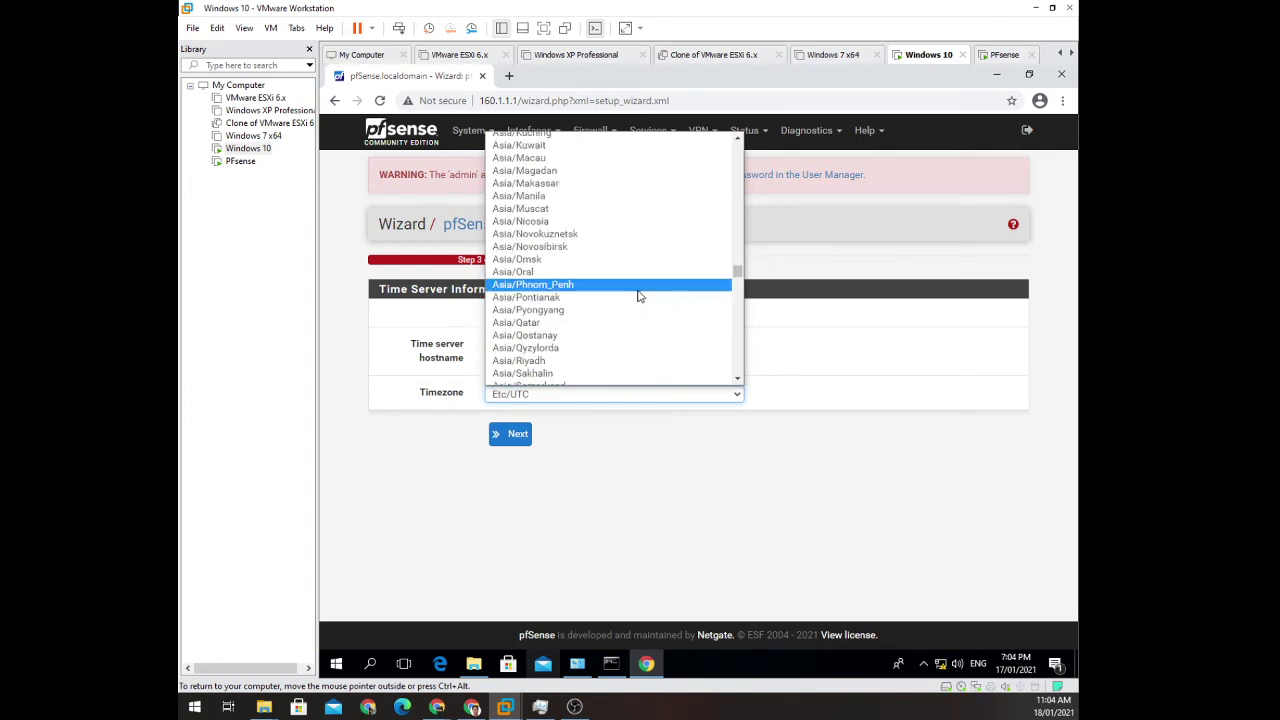
pyautogui.click(557, 199)
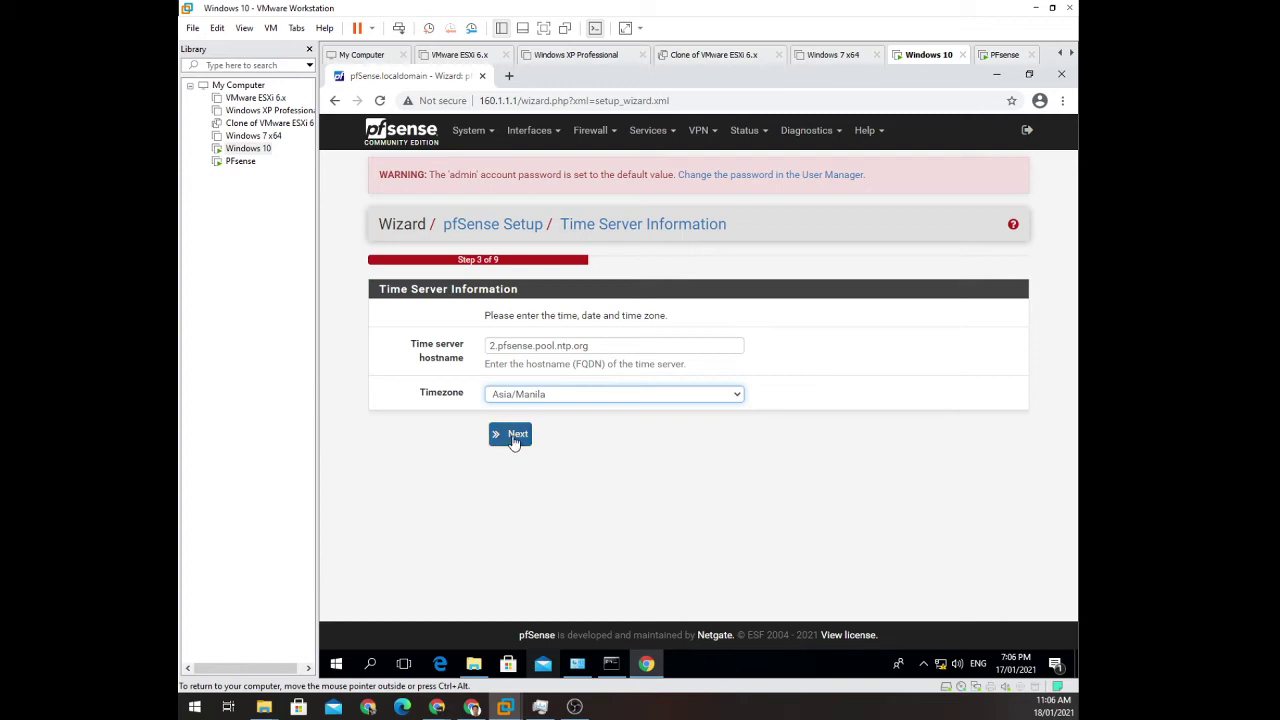
pyautogui.click(517, 437)
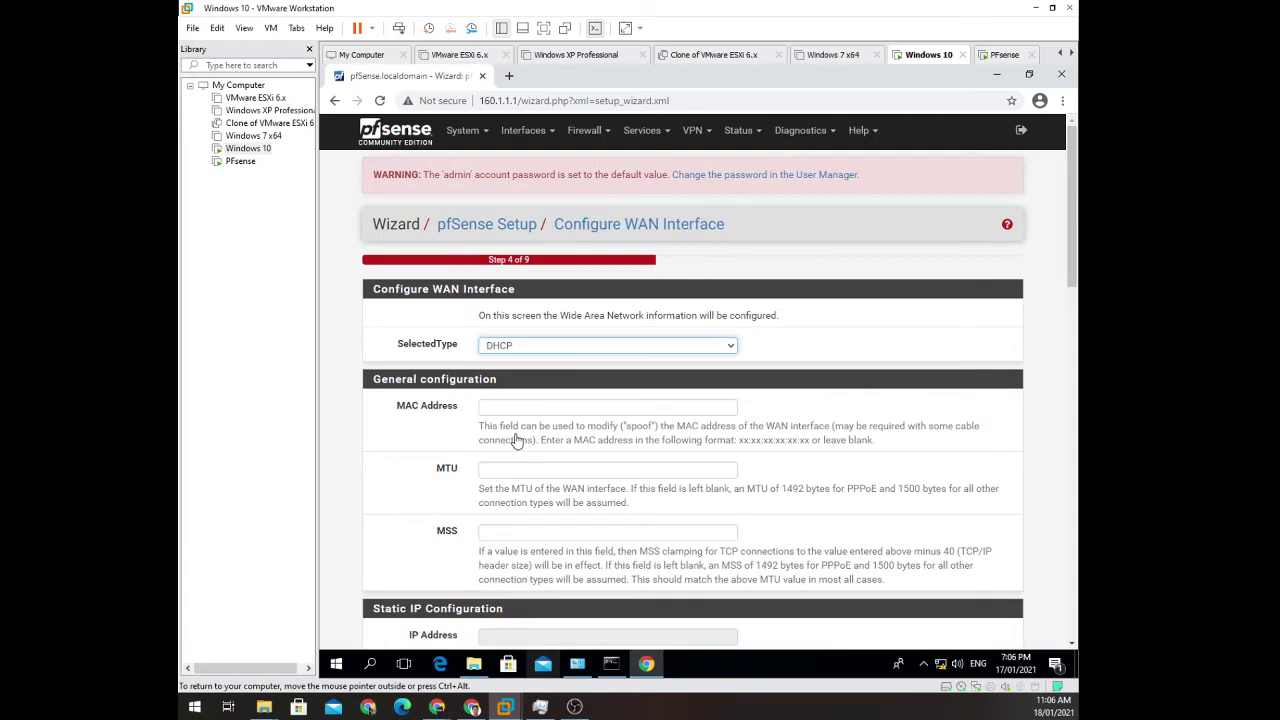
# Keep WAN on DHCP, then confirm LAN address 160.1.1.1 with a 16-bit subnet mask.
pyautogui.scroll(-2, 355, 433)
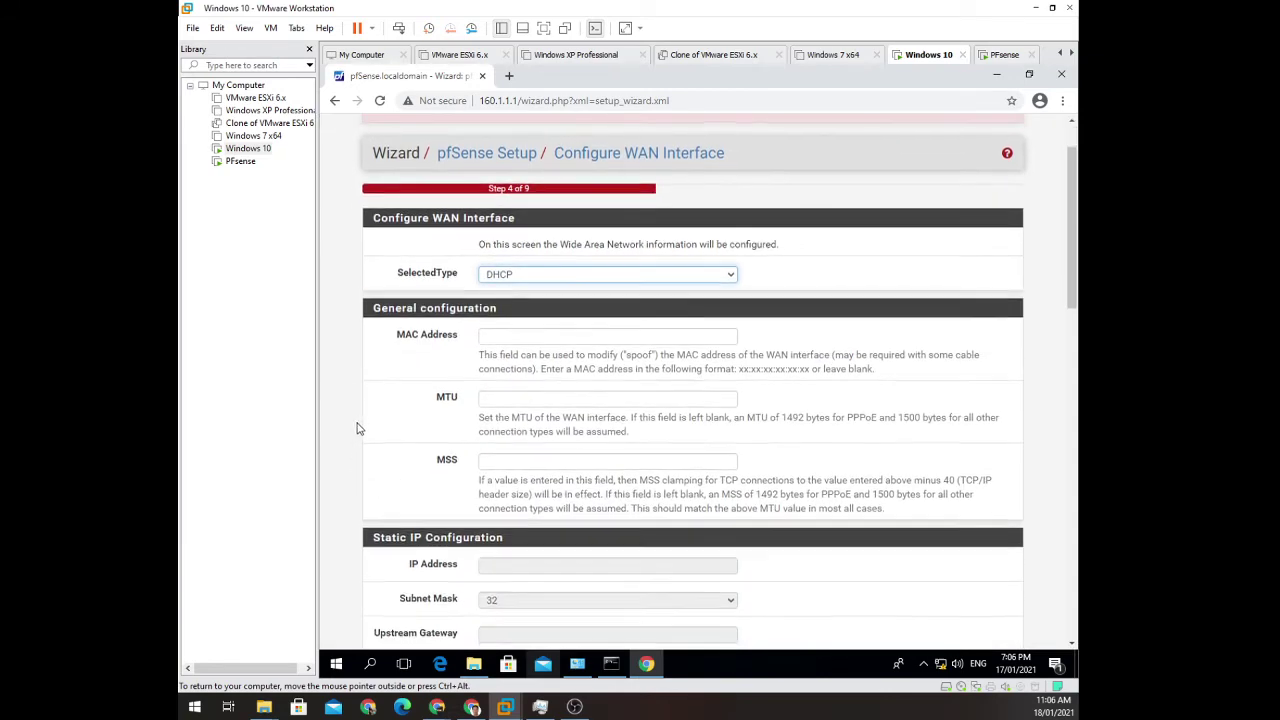
pyautogui.scroll(-1, 358, 430)
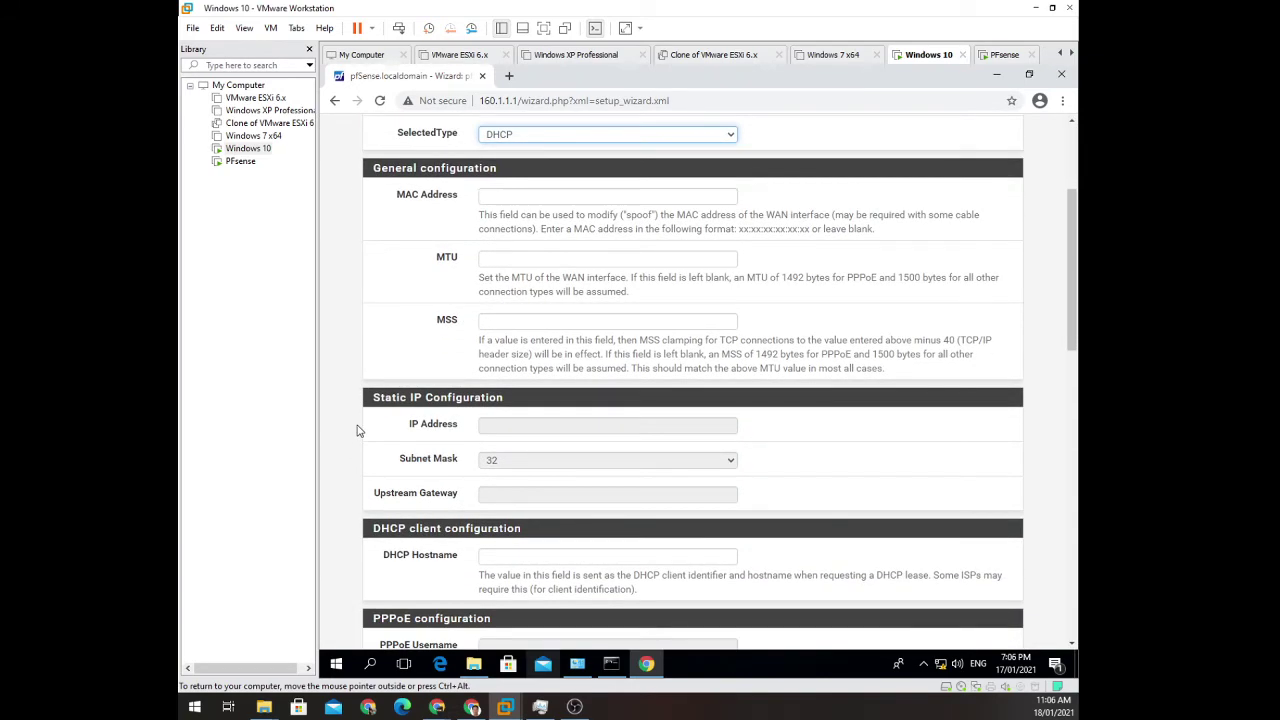
pyautogui.scroll(2, 359, 430)
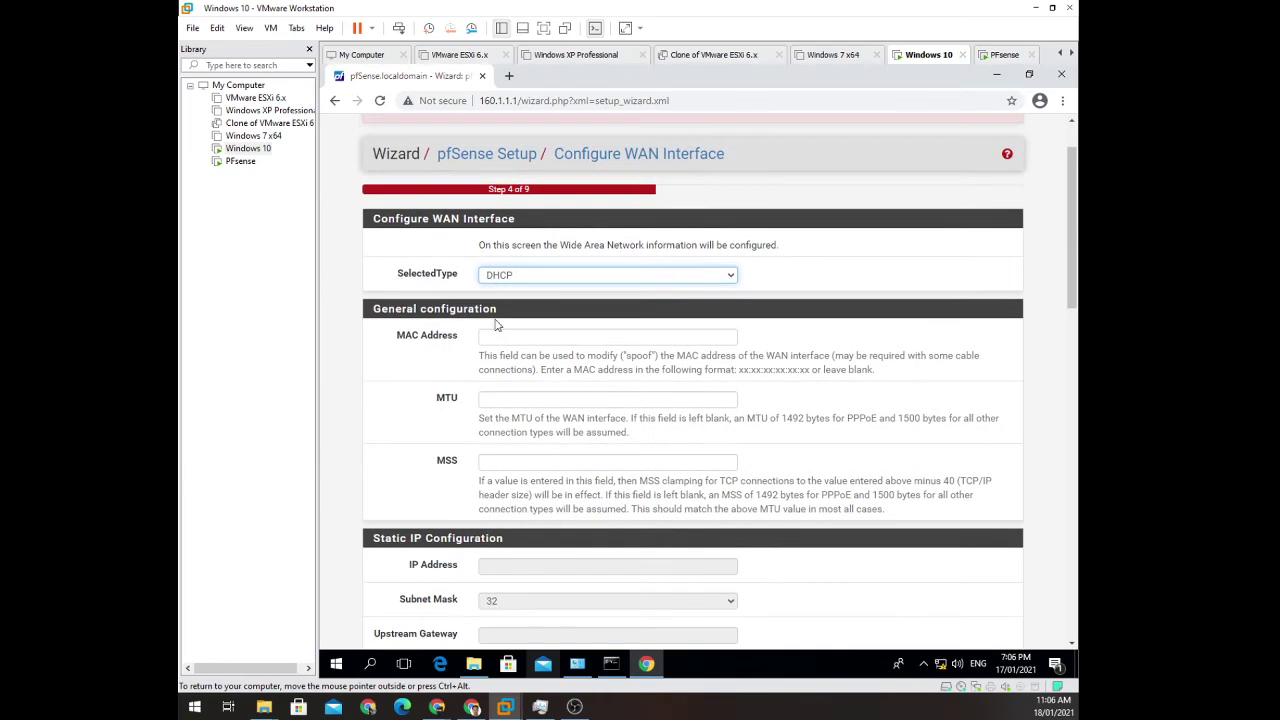
pyautogui.scroll(-1, 393, 383)
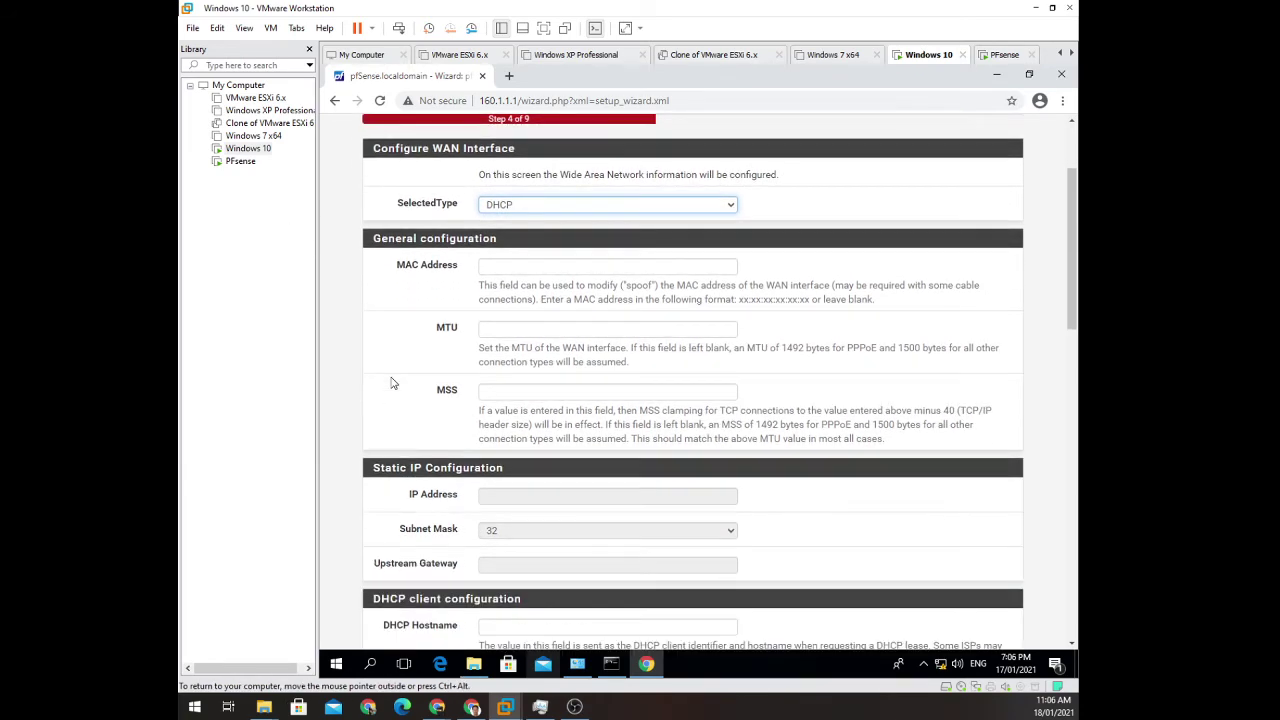
pyautogui.scroll(-10, 393, 383)
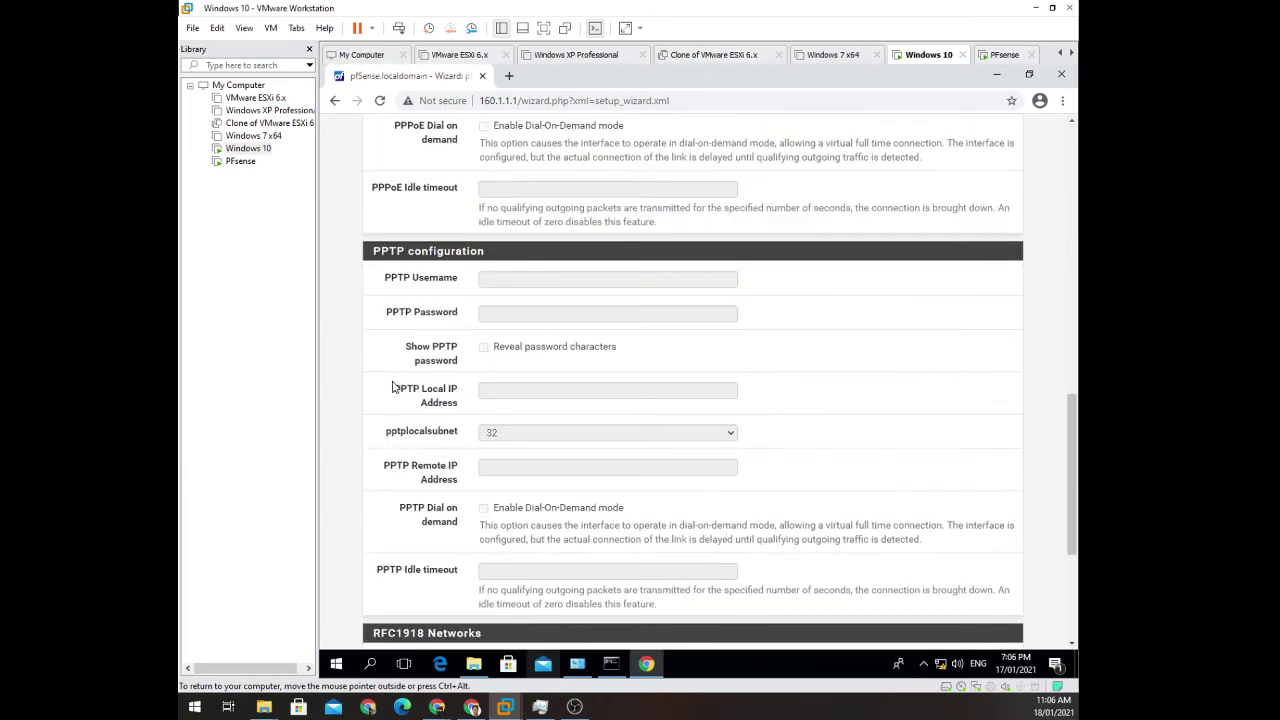
pyautogui.scroll(-3, 393, 388)
pyautogui.click(503, 585)
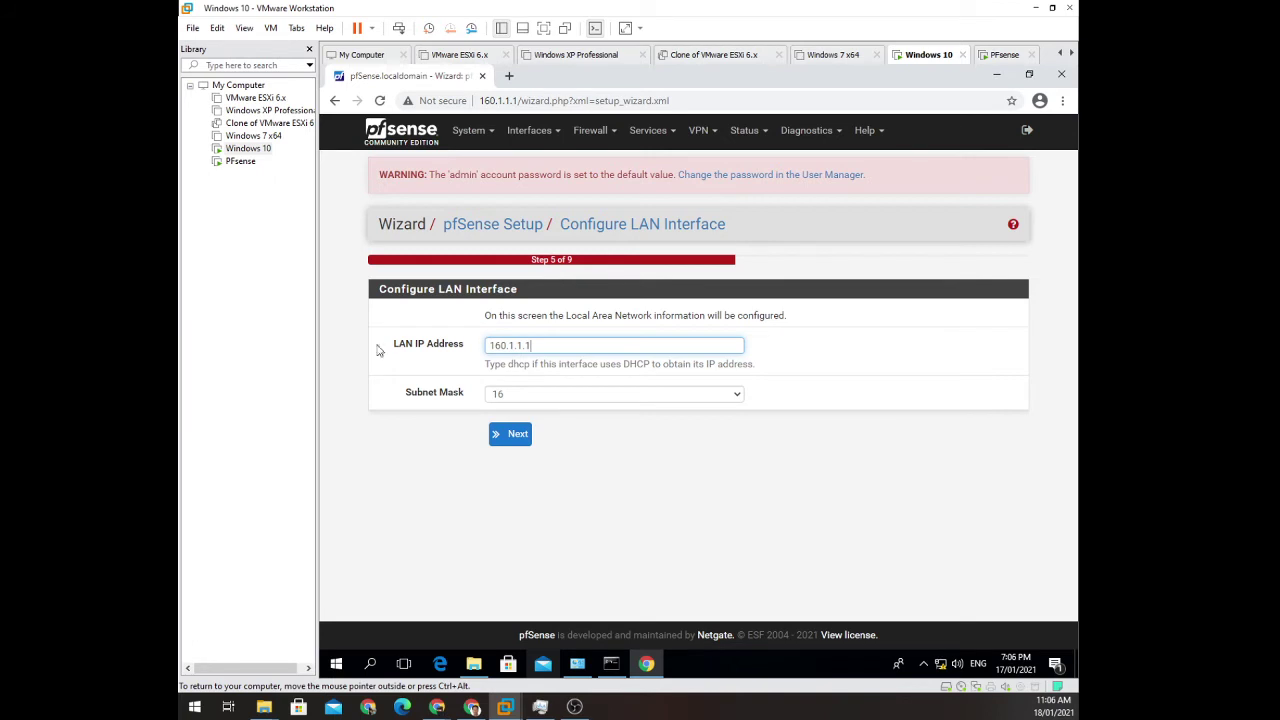
pyautogui.hotkey('ctrl', 'a')
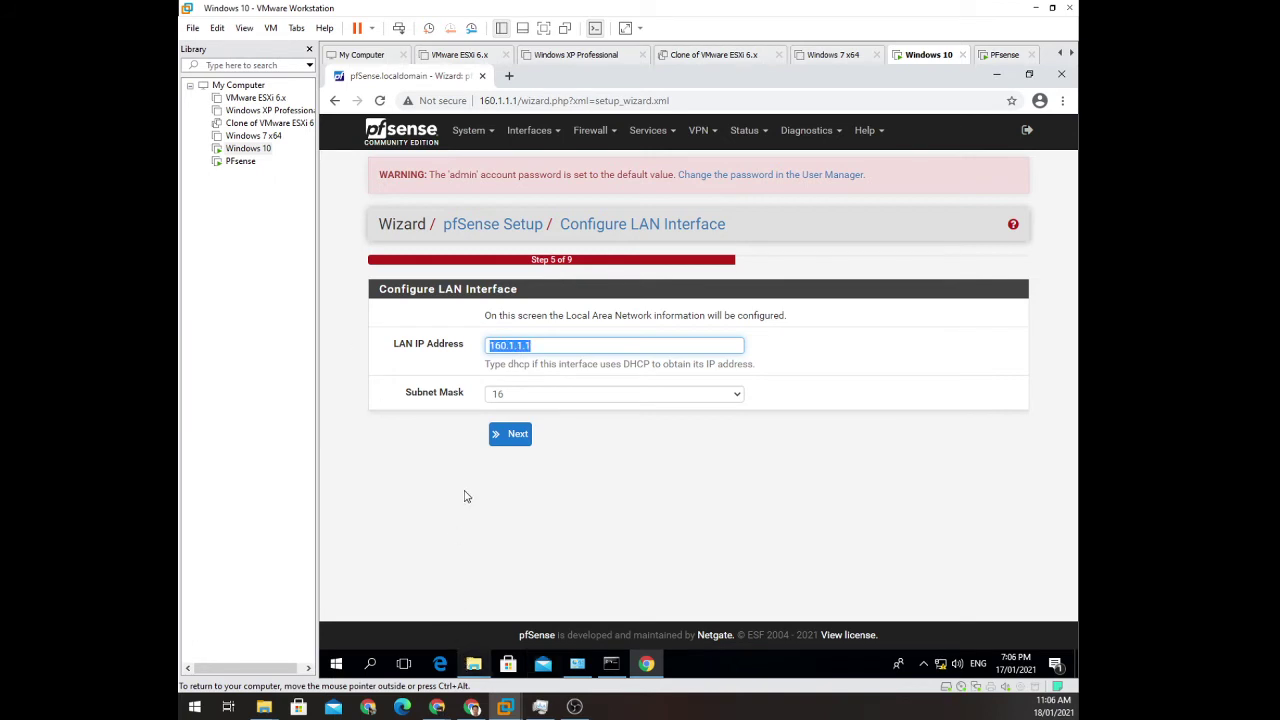
pyautogui.click(517, 398)
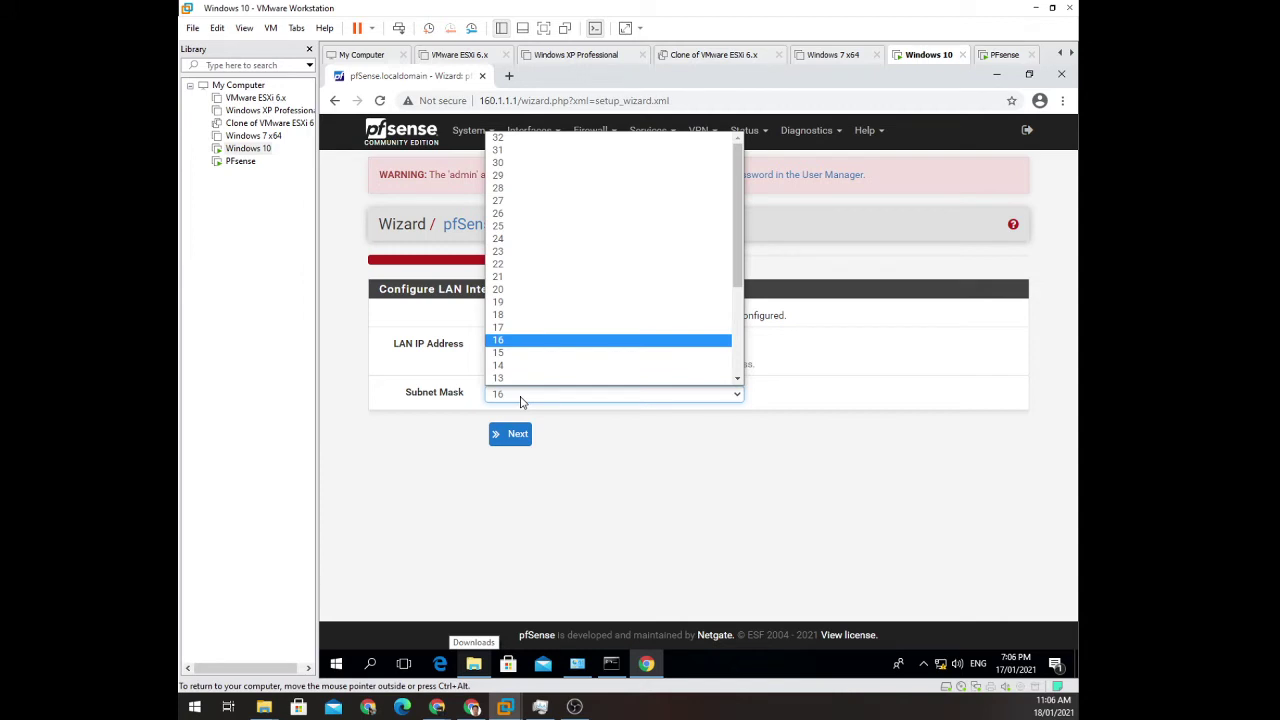
pyautogui.click(521, 398)
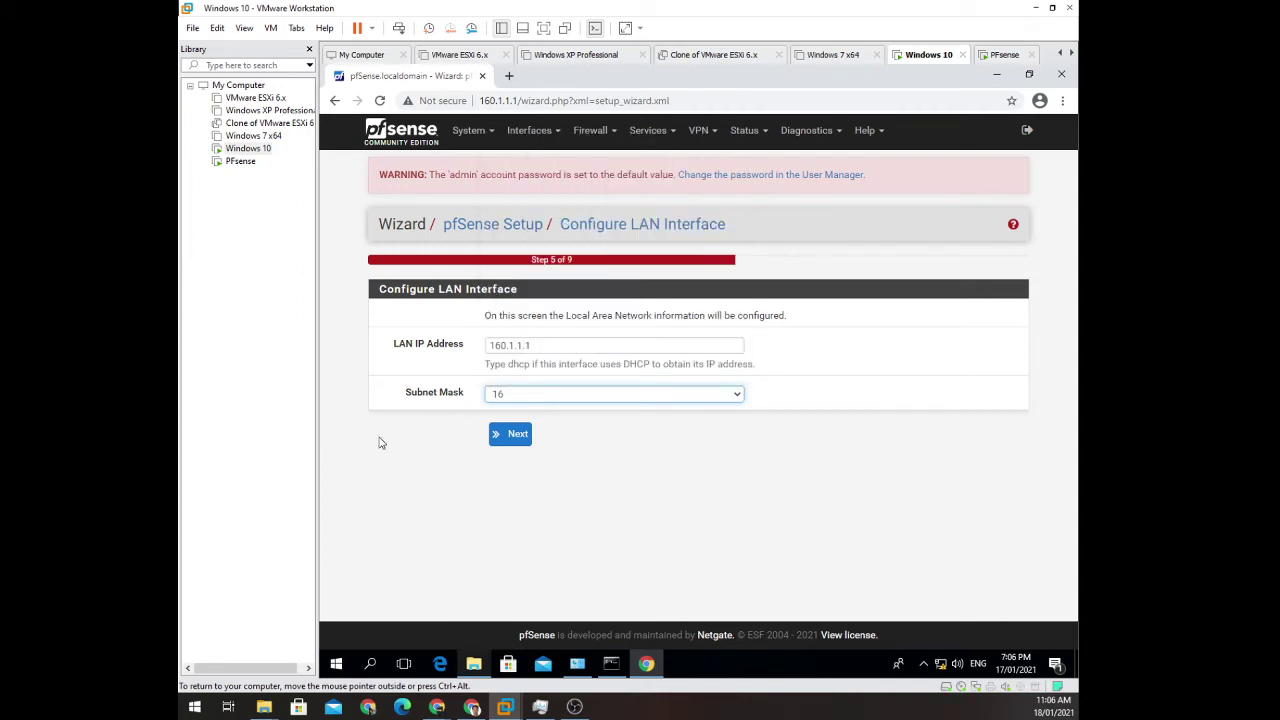
# Set the new admin WebGUI password and reload pfSense to complete the wizard.
pyautogui.click(514, 437)
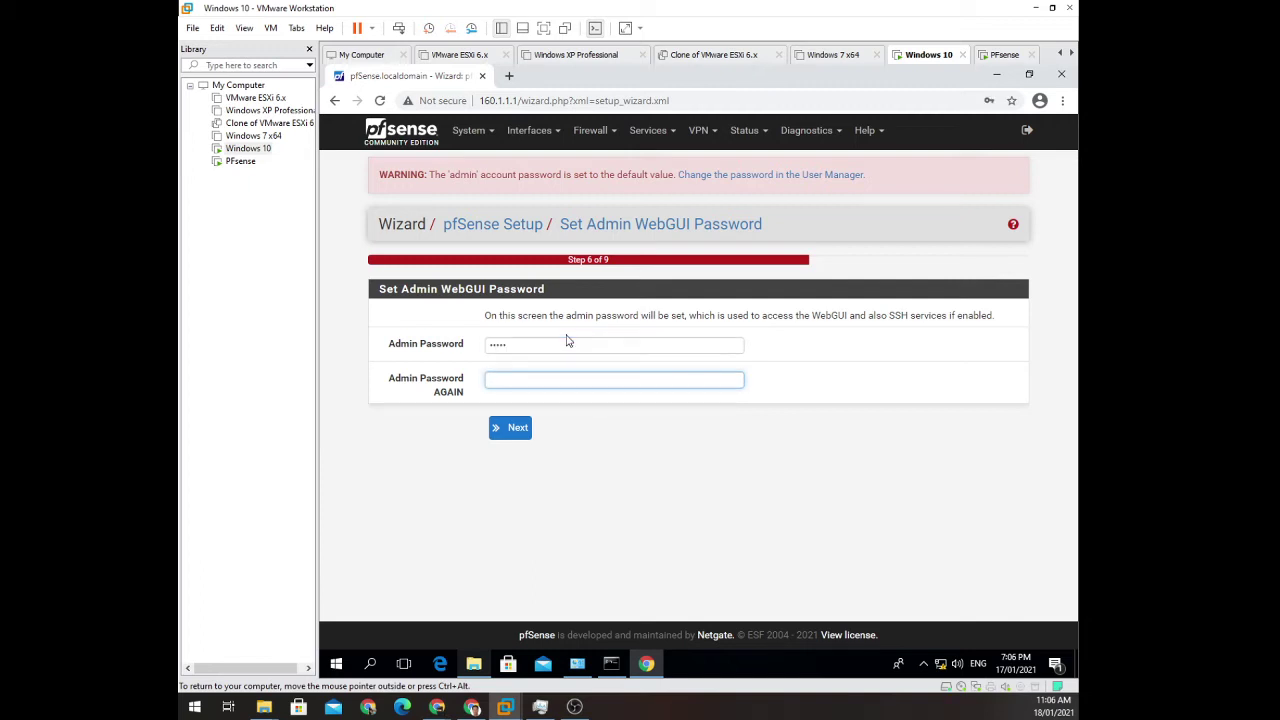
pyautogui.click(507, 430)
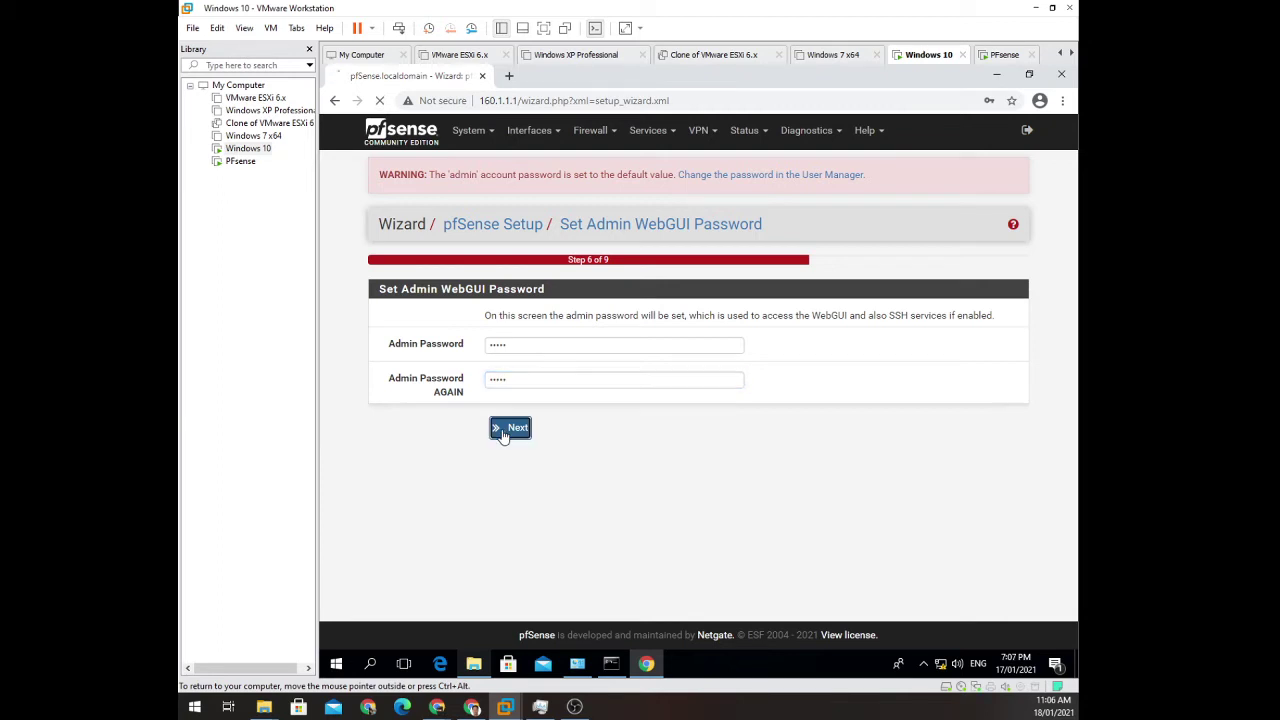
pyautogui.click(505, 308)
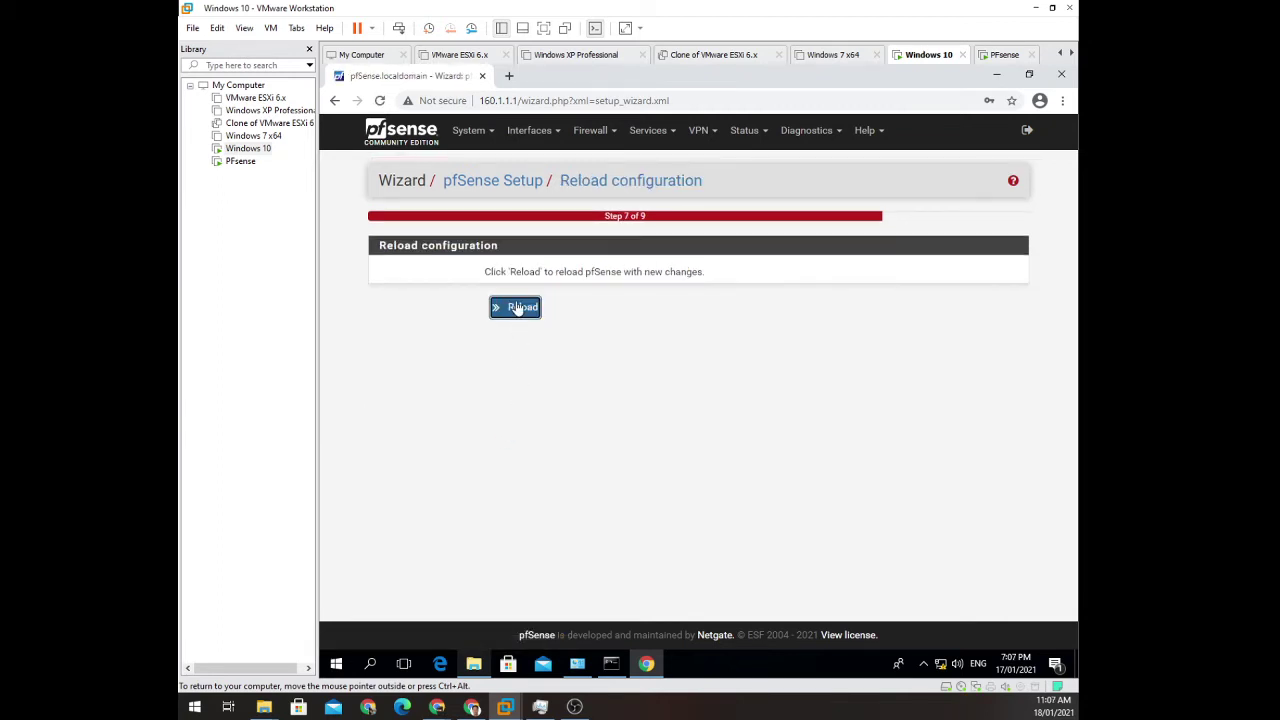
pyautogui.click(522, 308)
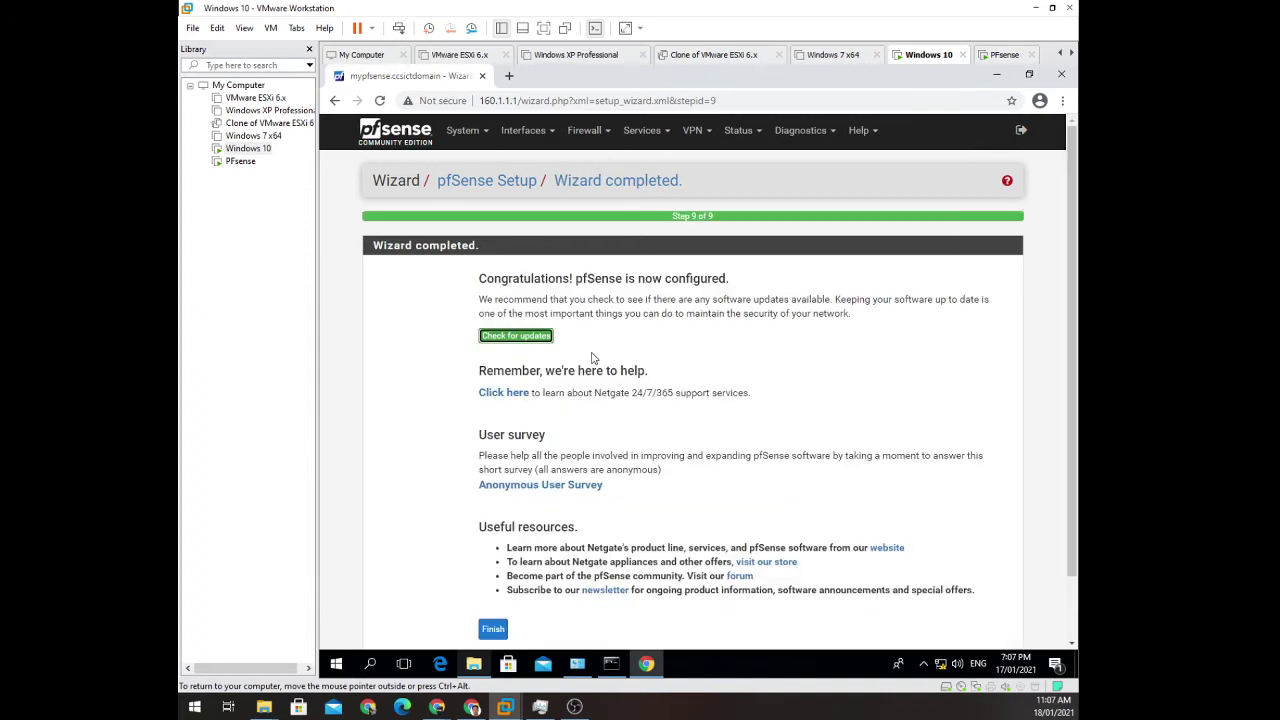
# Scroll to the bottom of the Wizard completed page and finish the pfSense setup wizard.
pyautogui.scroll(-2, 630, 434)
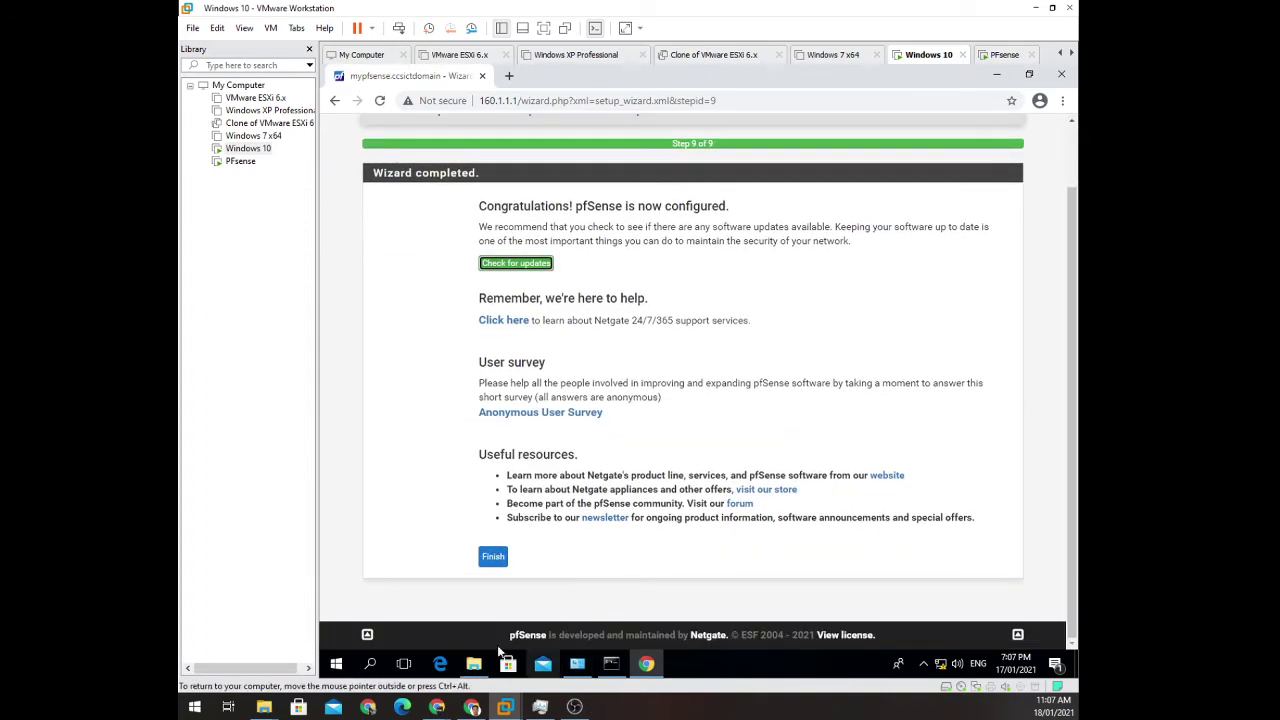
pyautogui.click(491, 560)
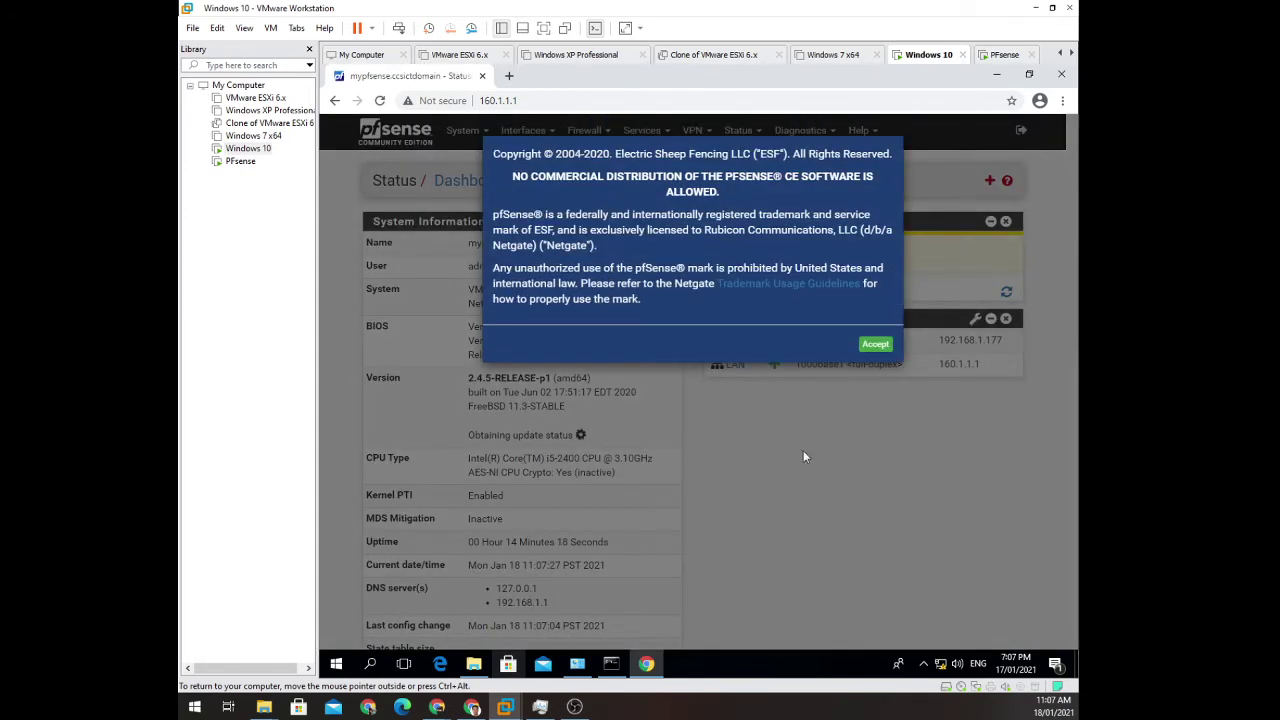
# Accept the pfSense trademark notice, review the dashboard, and show the list of addable widgets.
pyautogui.click(876, 345)
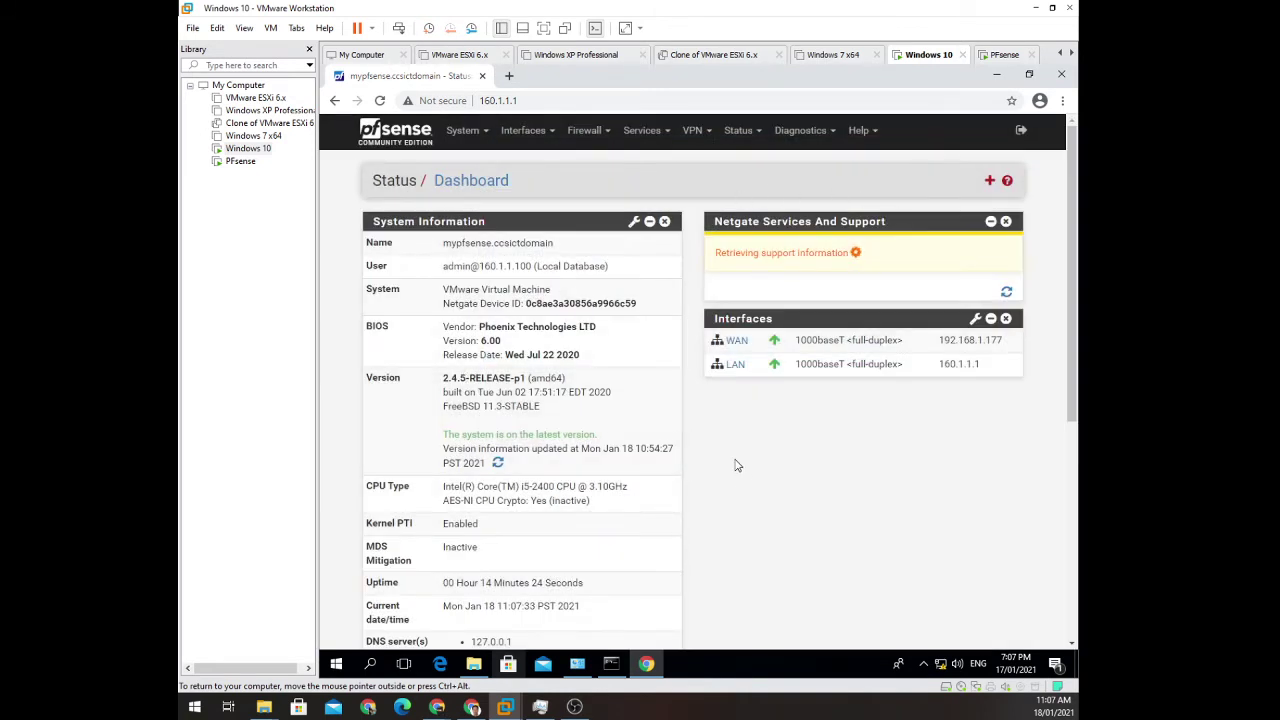
pyautogui.scroll(-2, 729, 456)
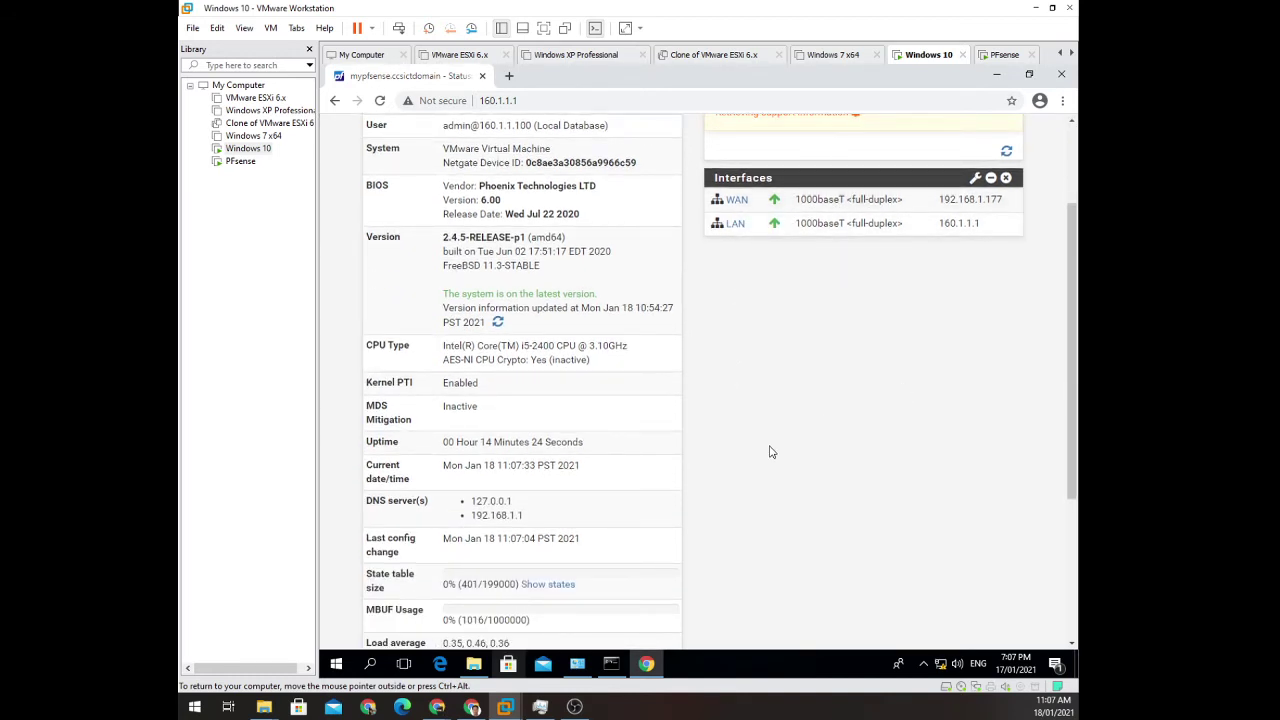
pyautogui.scroll(1, 760, 437)
pyautogui.scroll(1, 760, 437)
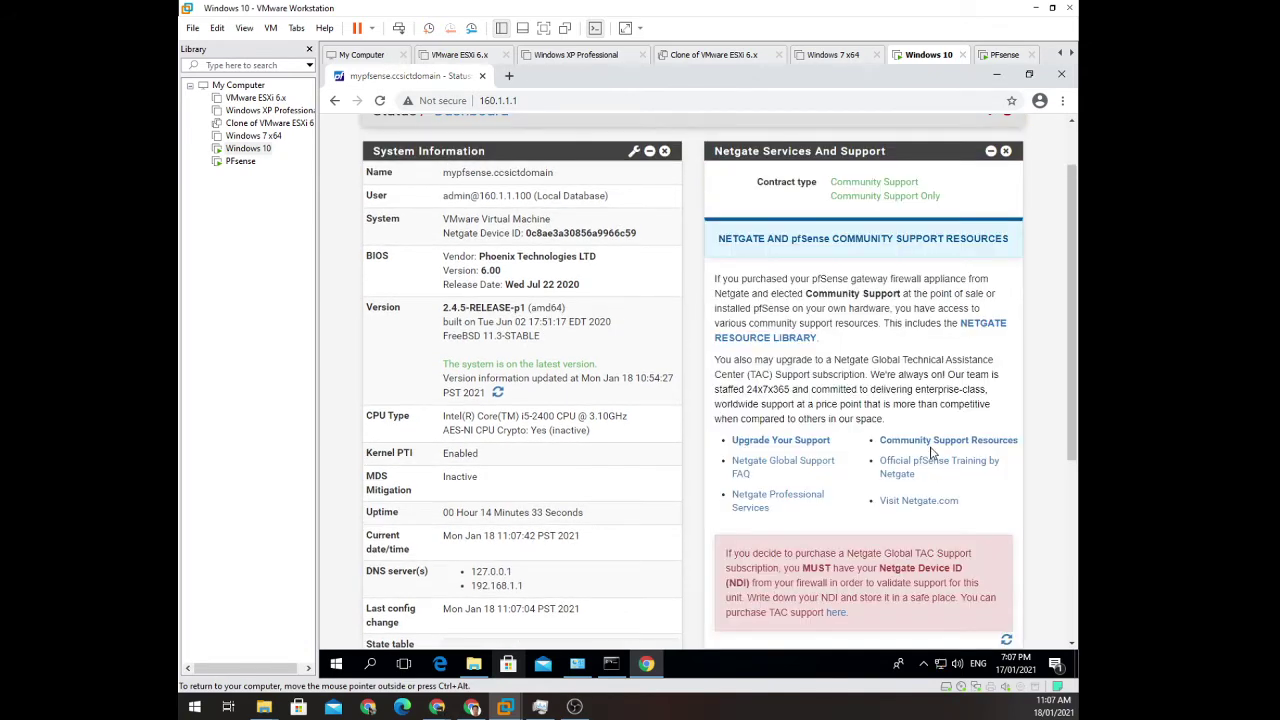
pyautogui.scroll(-3, 930, 453)
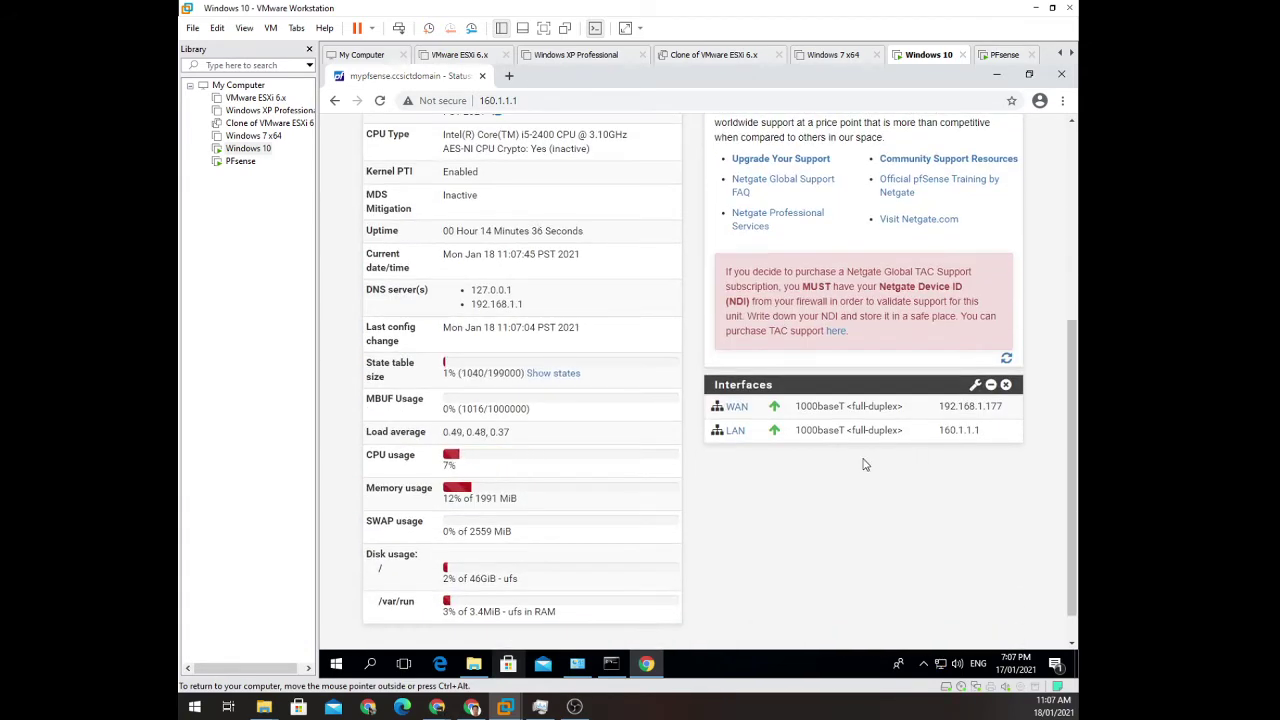
pyautogui.scroll(2, 955, 465)
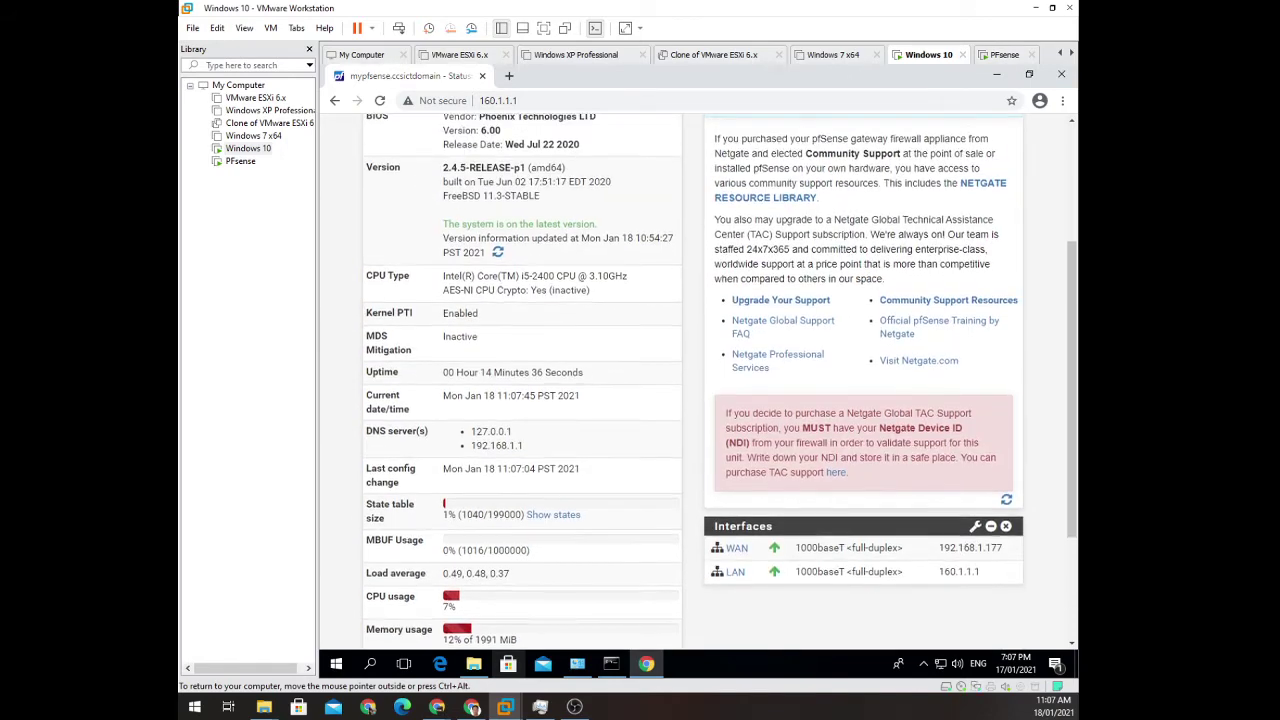
pyautogui.scroll(3, 894, 437)
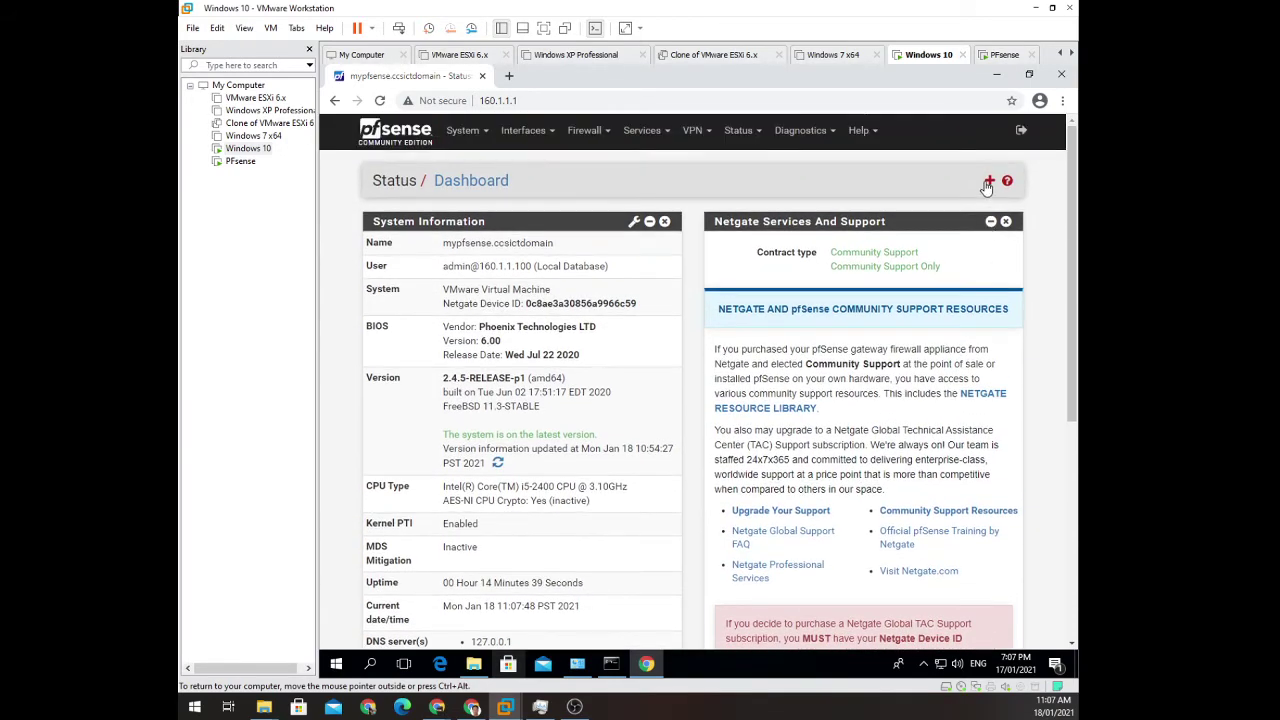
pyautogui.click(989, 182)
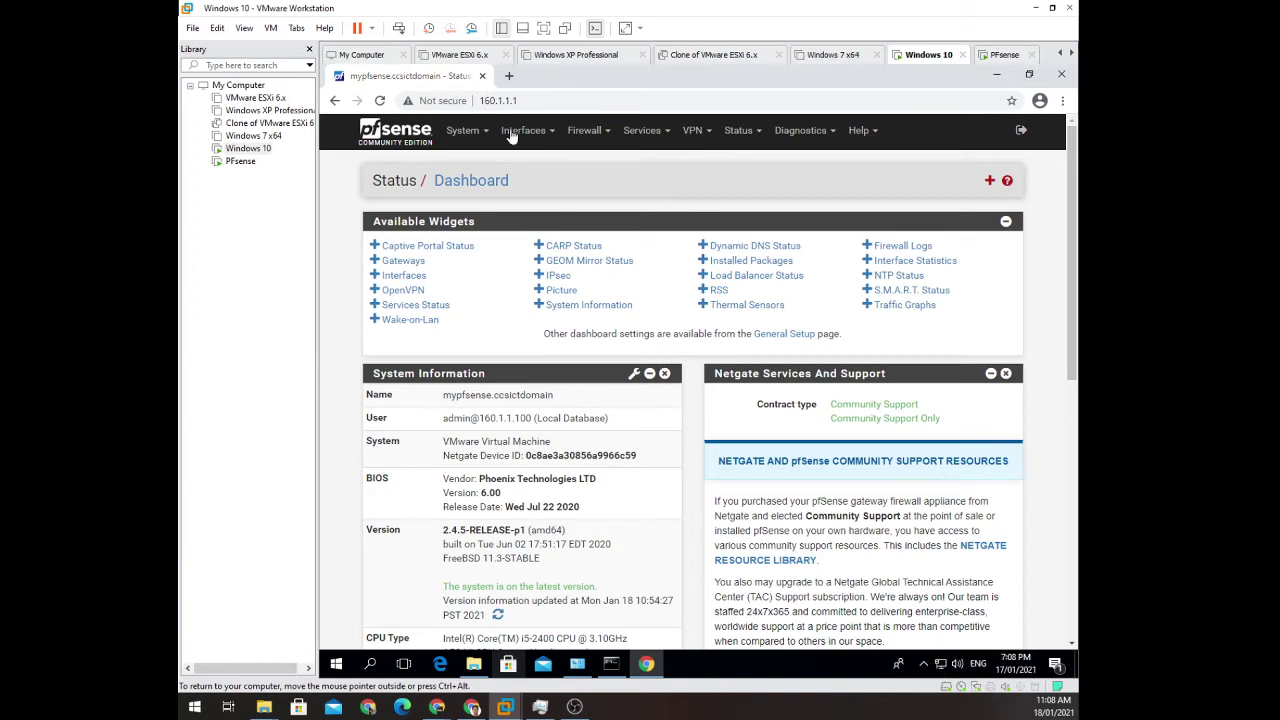
# Open facebook.com in a new Chrome tab to test the VM's internet access.
pyautogui.click(508, 77)
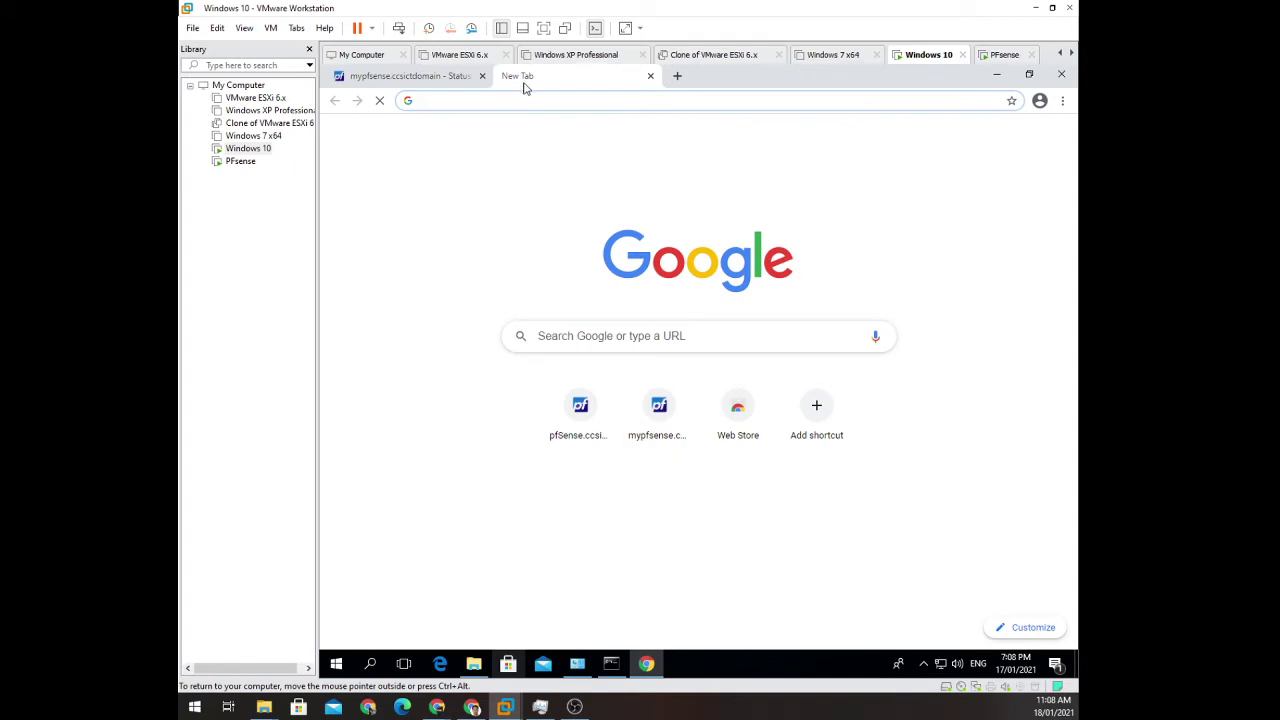
pyautogui.write('face')
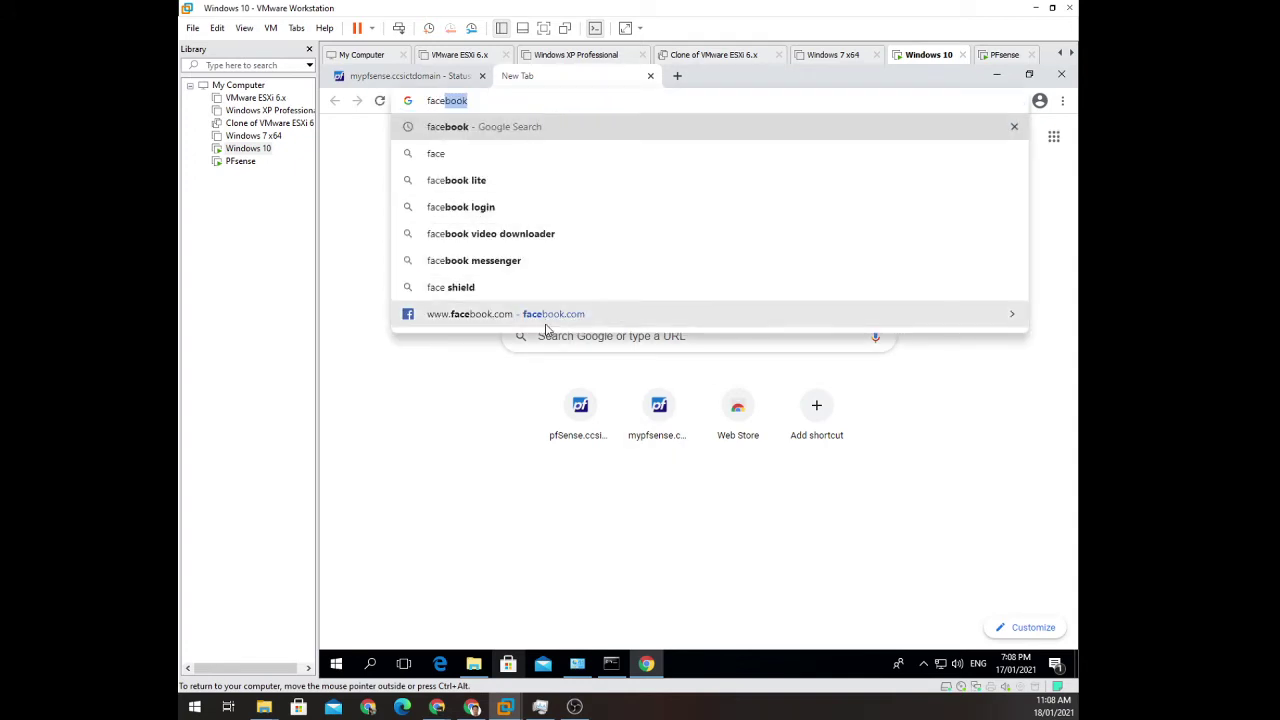
pyautogui.click(544, 320)
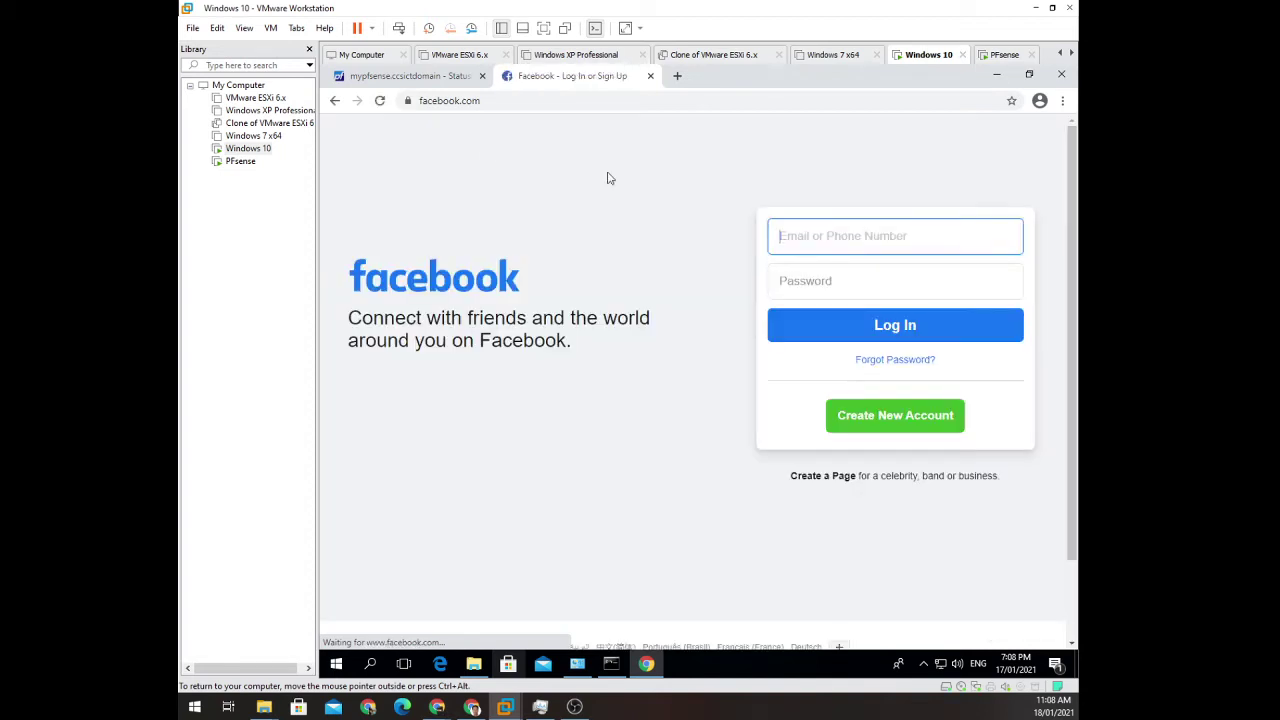
# Search 'youtube' in another new tab, open YouTube, then return to the pfSense dashboard tab.
pyautogui.click(676, 78)
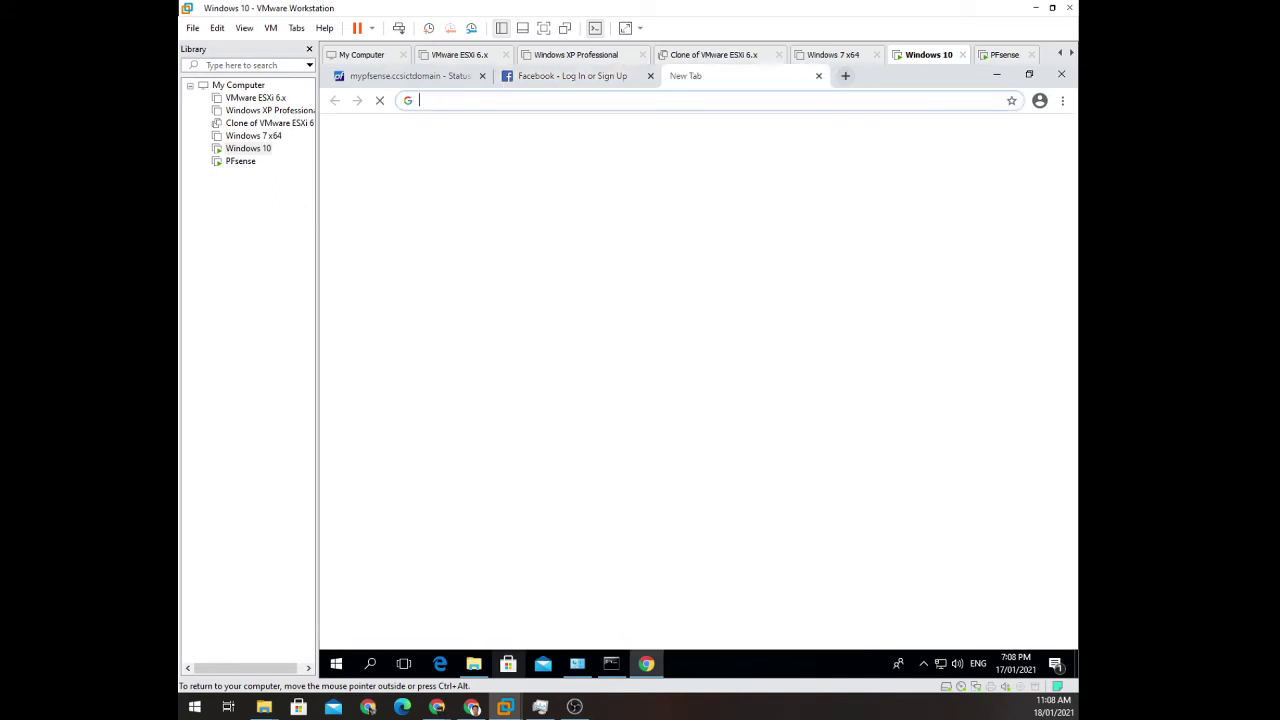
pyautogui.write('you')
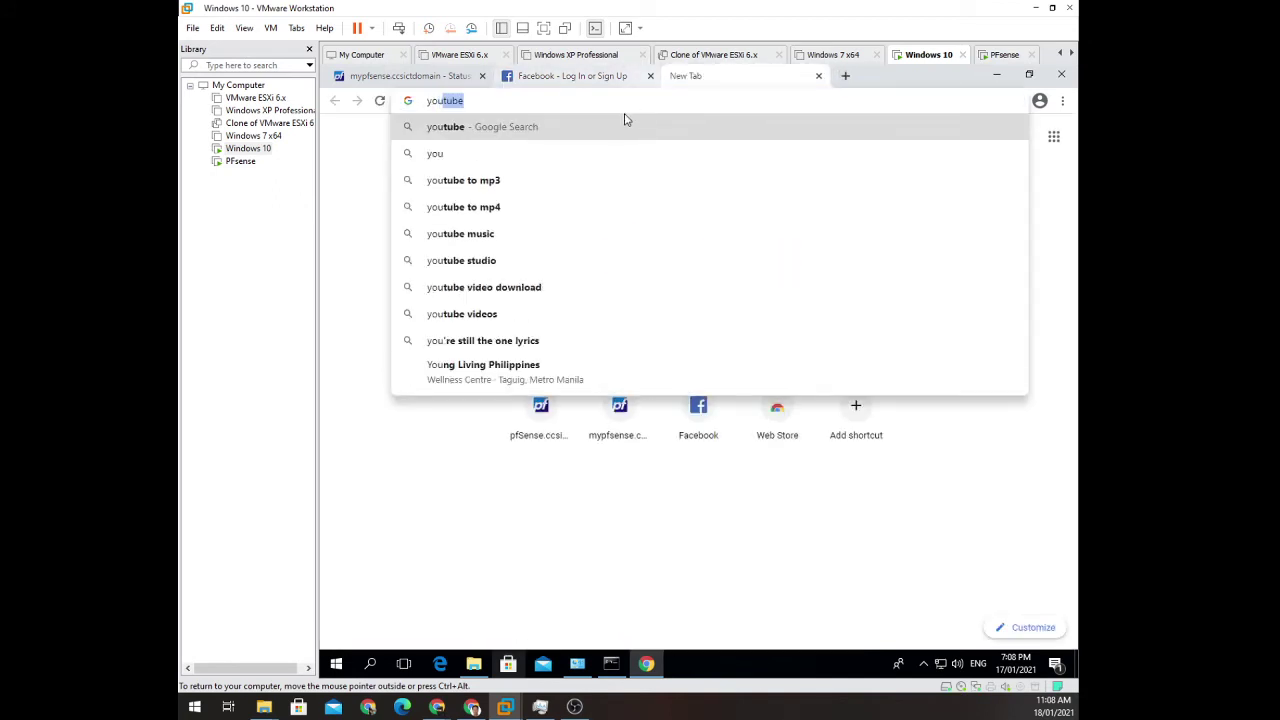
pyautogui.click(562, 134)
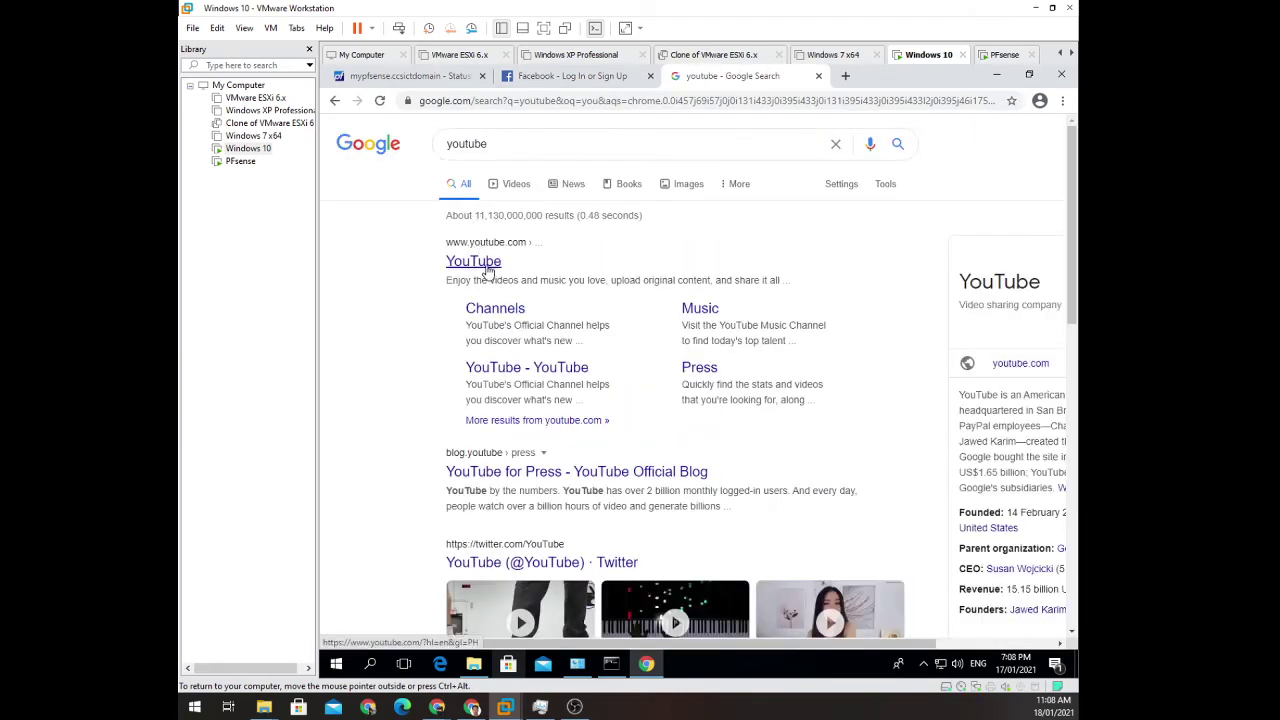
pyautogui.click(474, 261)
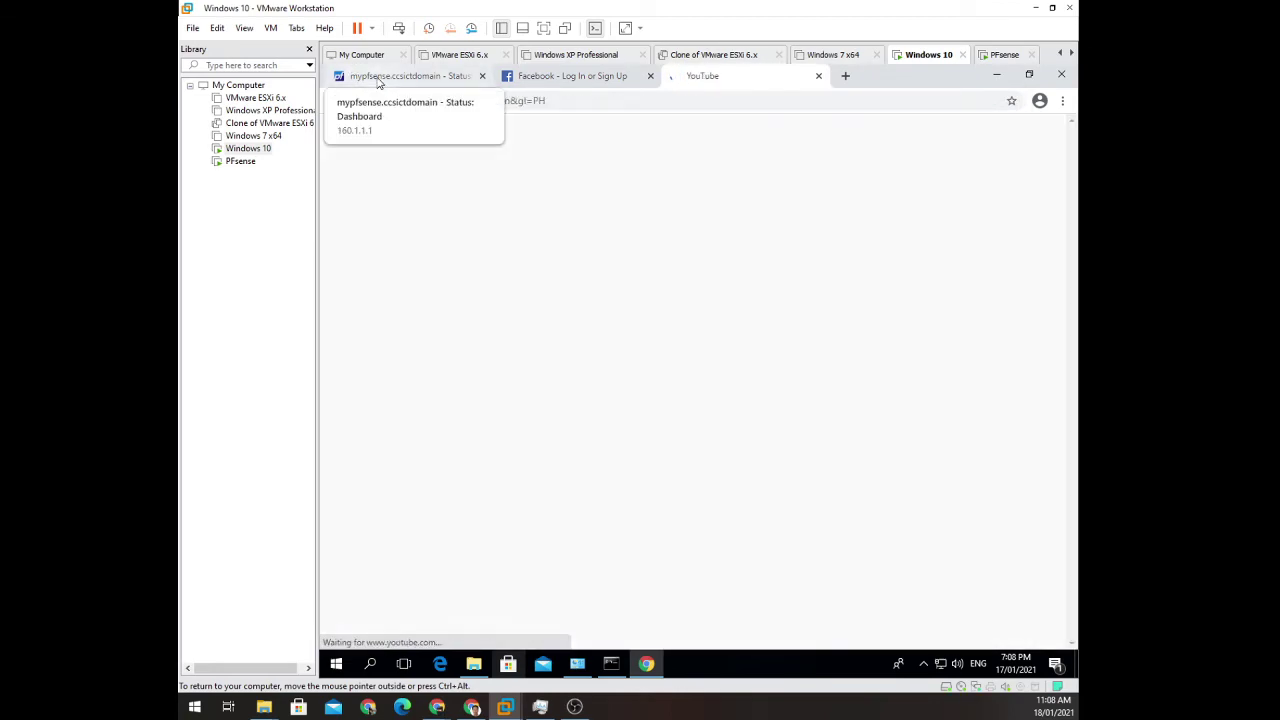
pyautogui.click(375, 77)
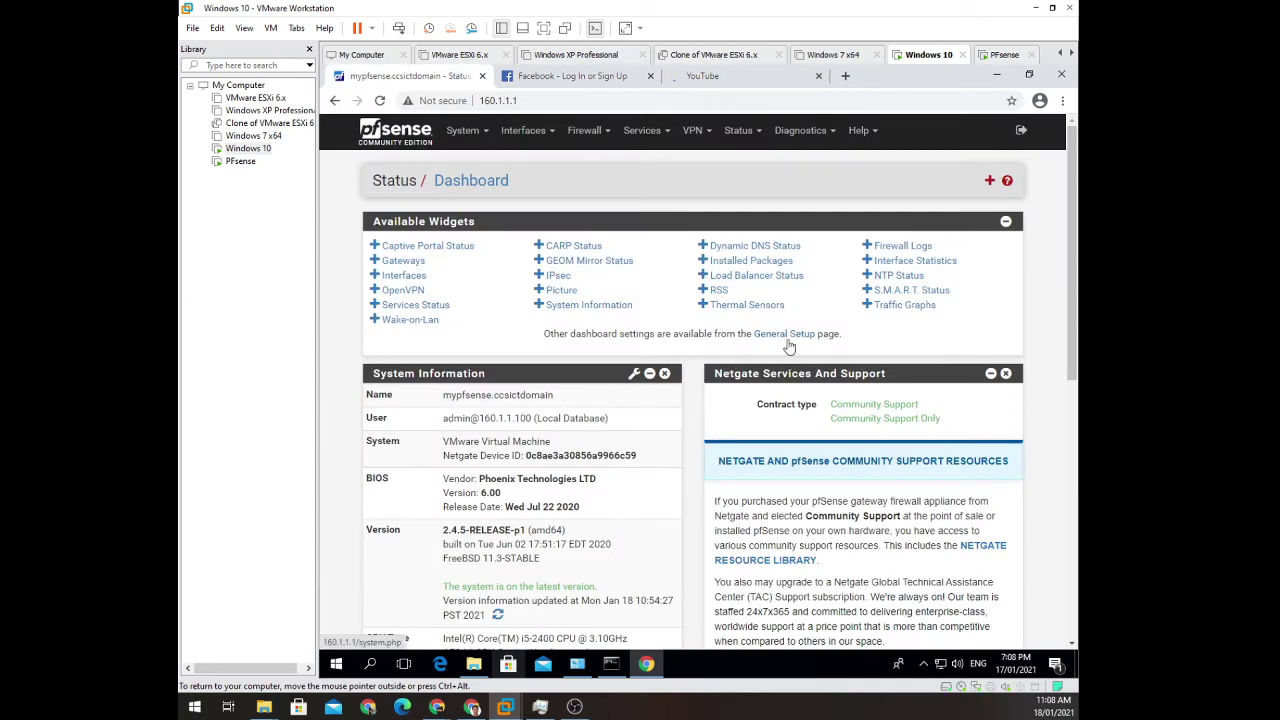
pyautogui.scroll(-1, 790, 345)
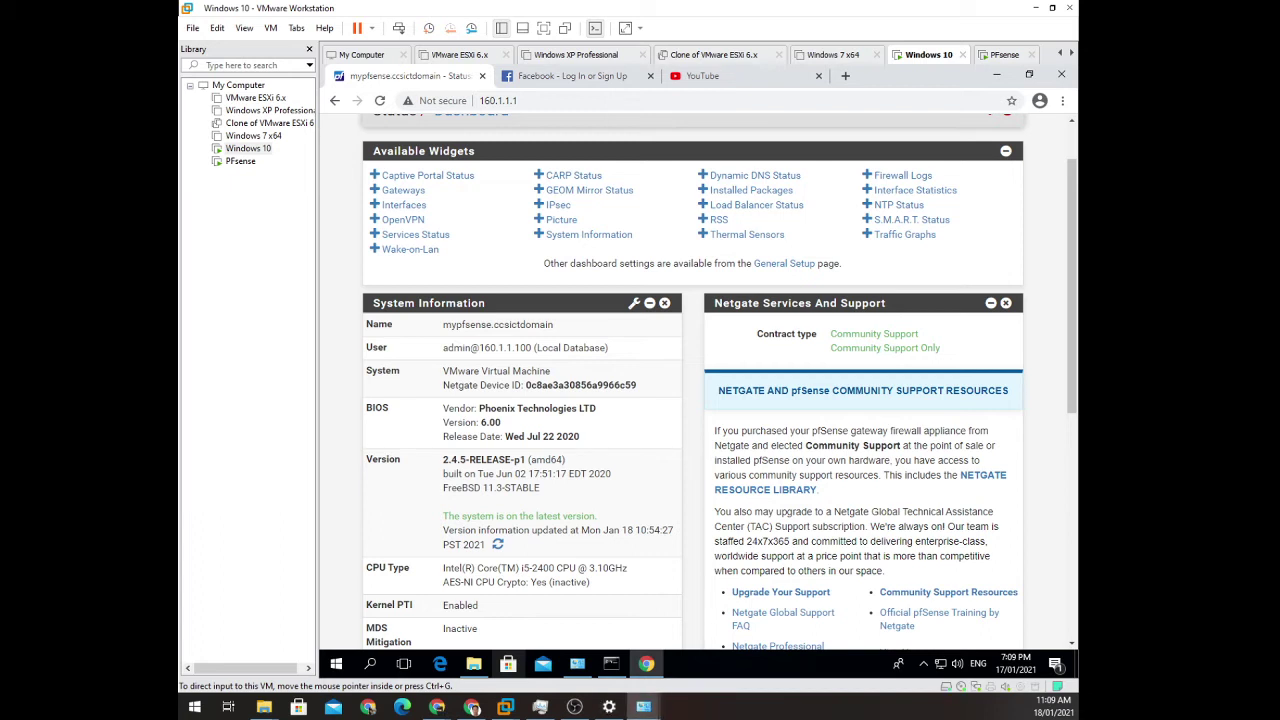
pyautogui.moveTo(357, 260); pyautogui.dragTo(616, 194)
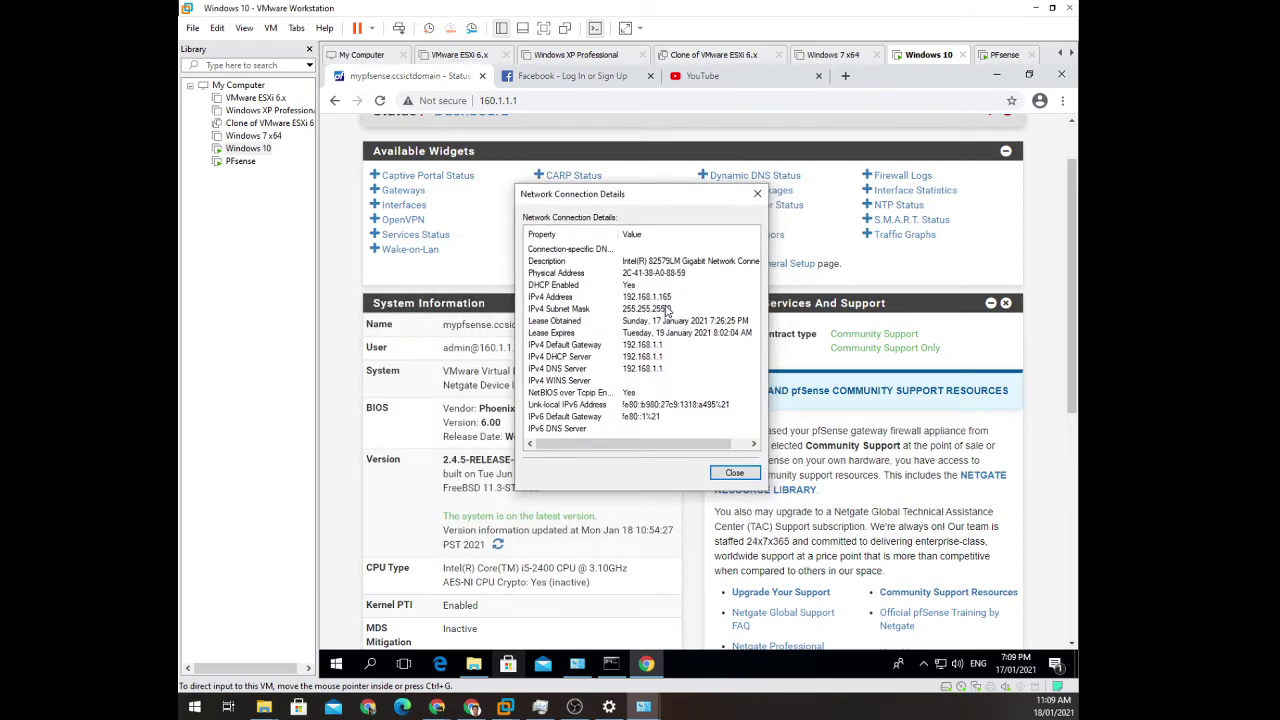
pyautogui.click(655, 298)
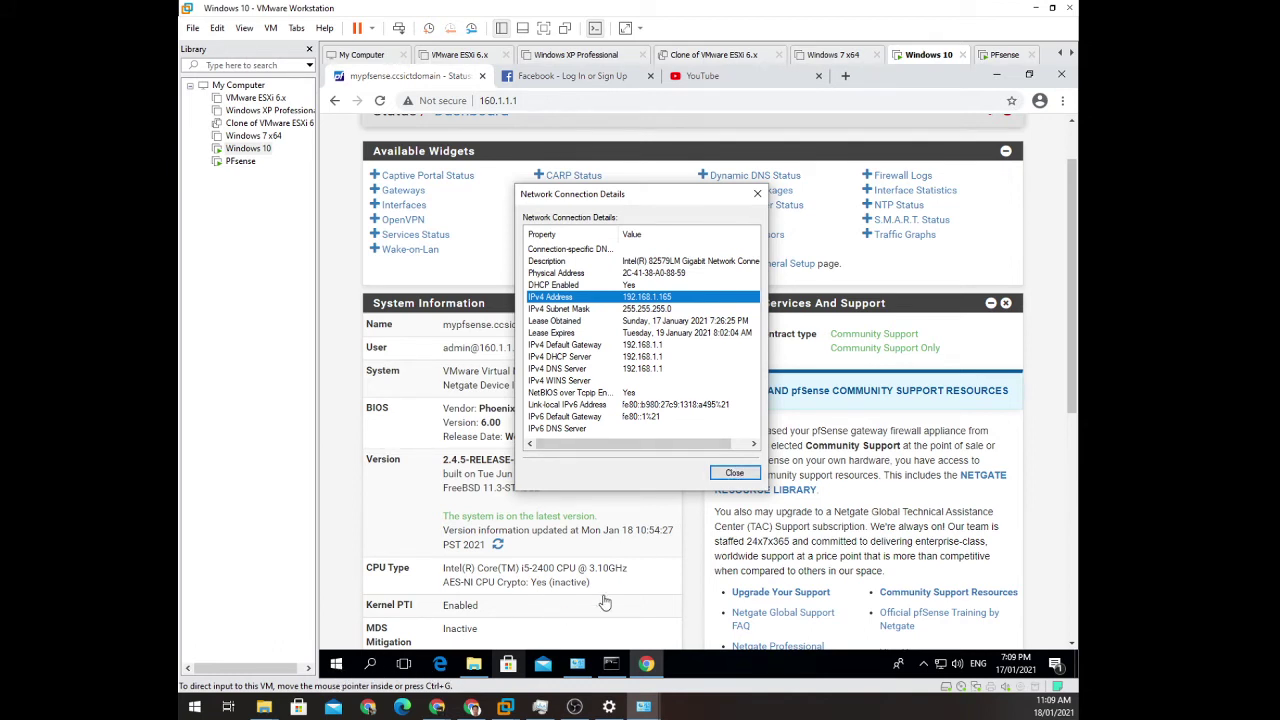
pyautogui.click(726, 480)
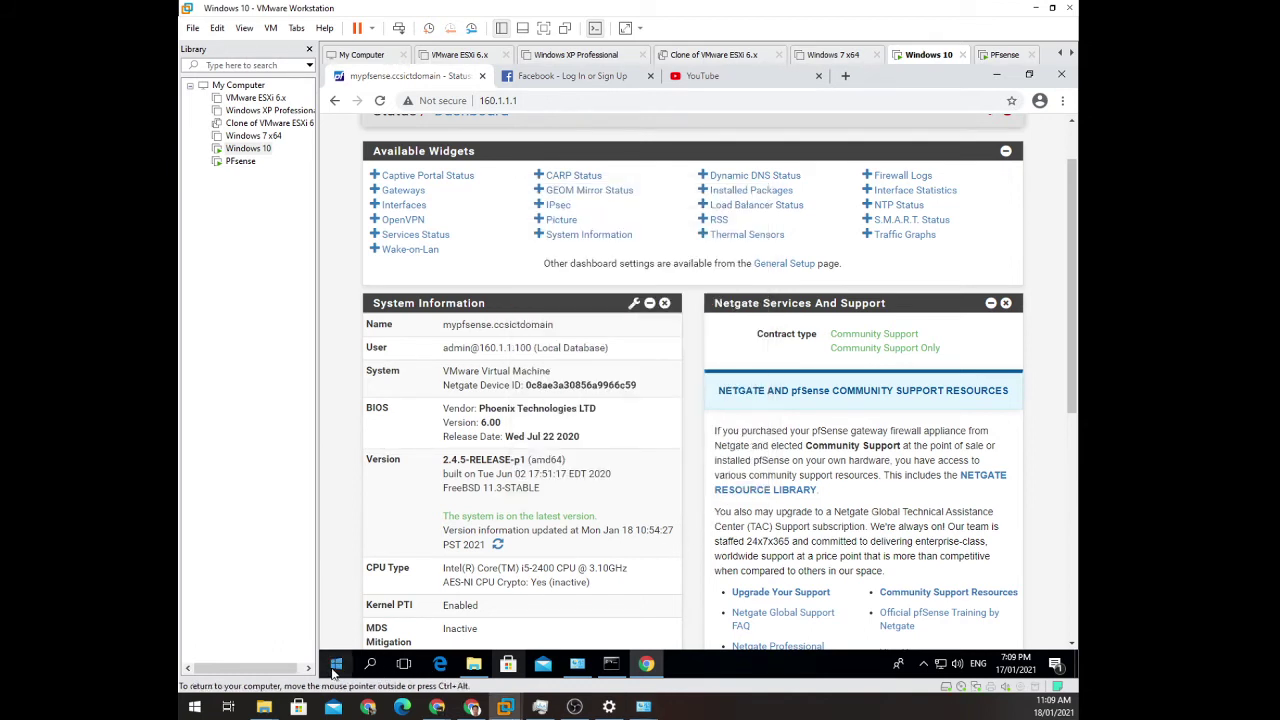
# Enter the UNC path \\192.168.1.165 in the Windows Run box to open the network share.
pyautogui.click(336, 665)
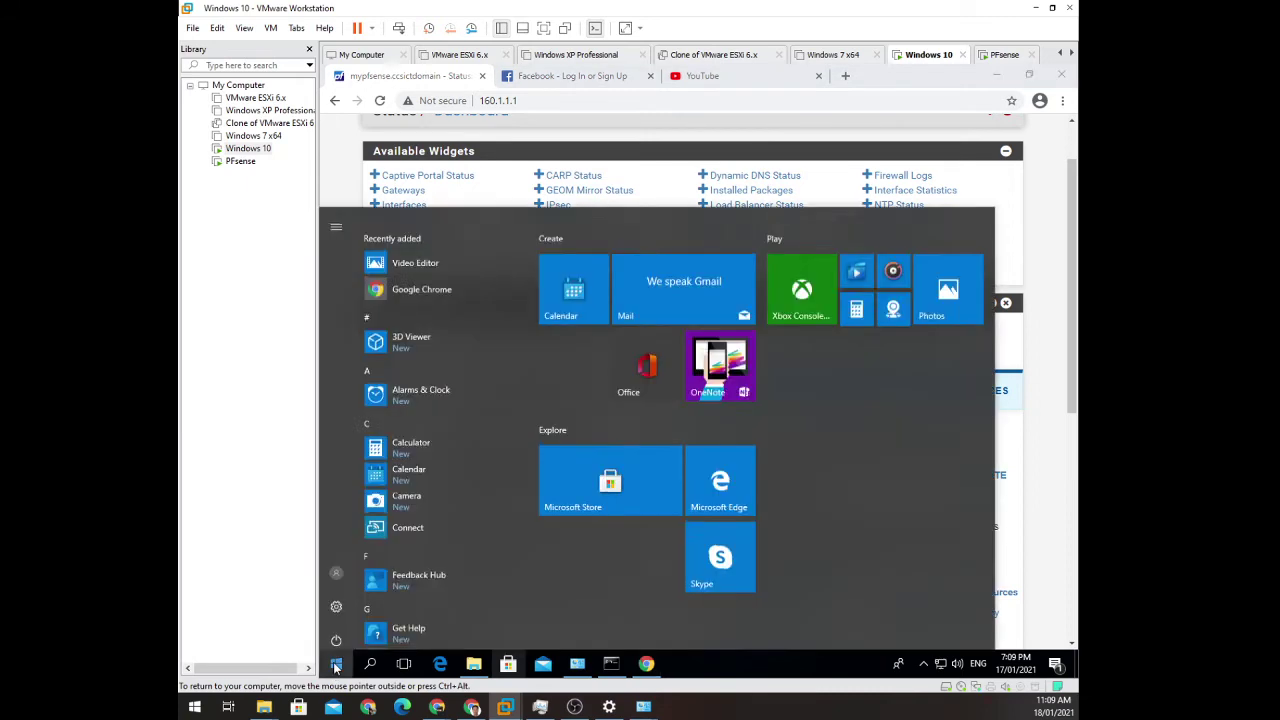
pyautogui.press('super+r')
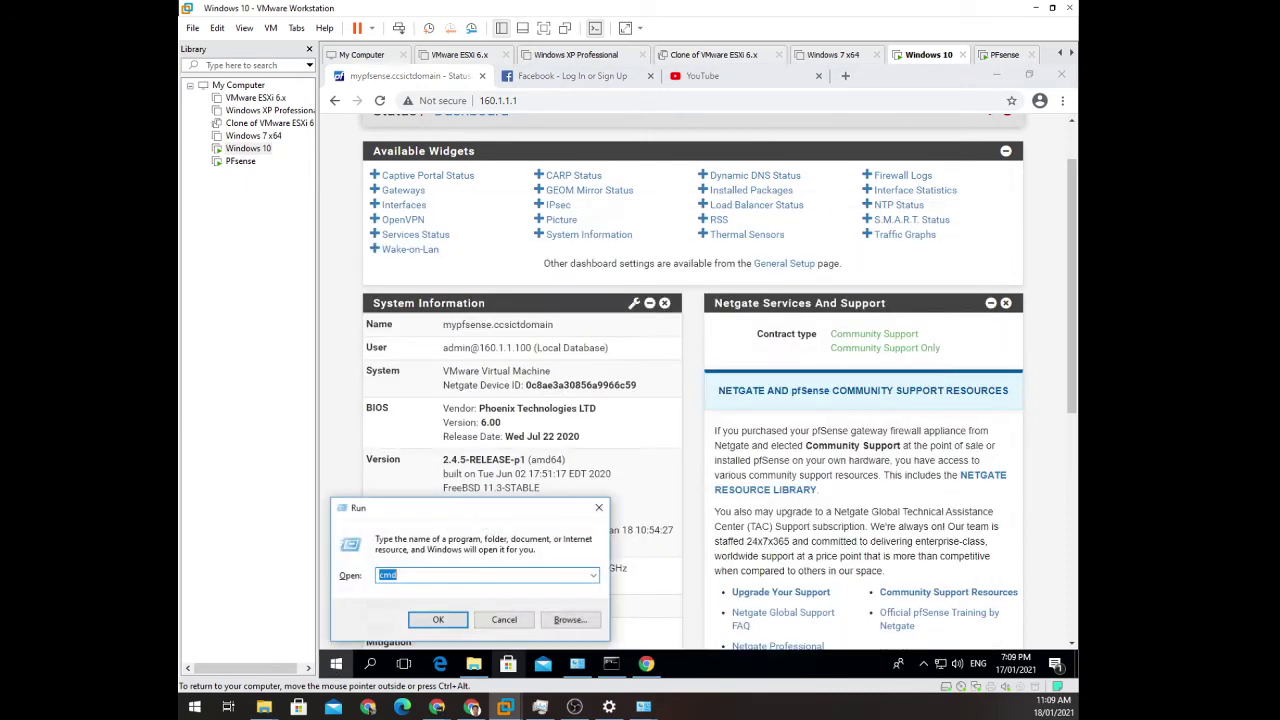
pyautogui.write('\\\\')
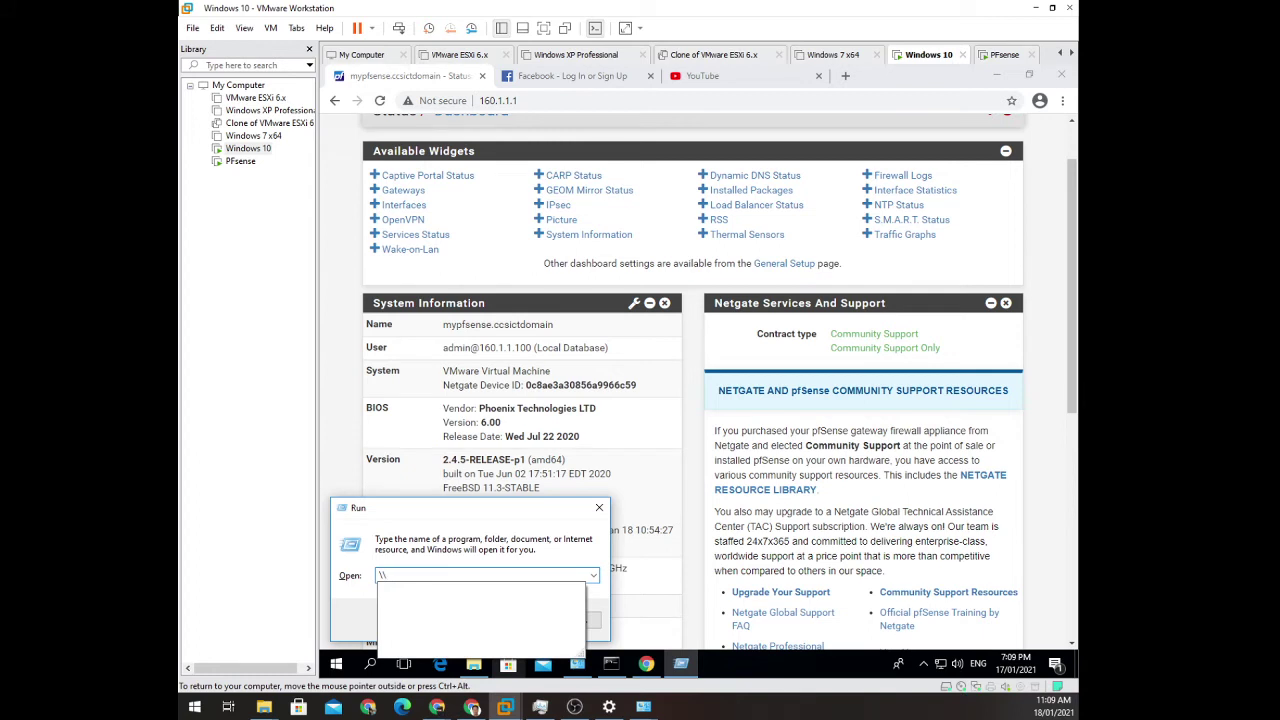
pyautogui.write('192.168')
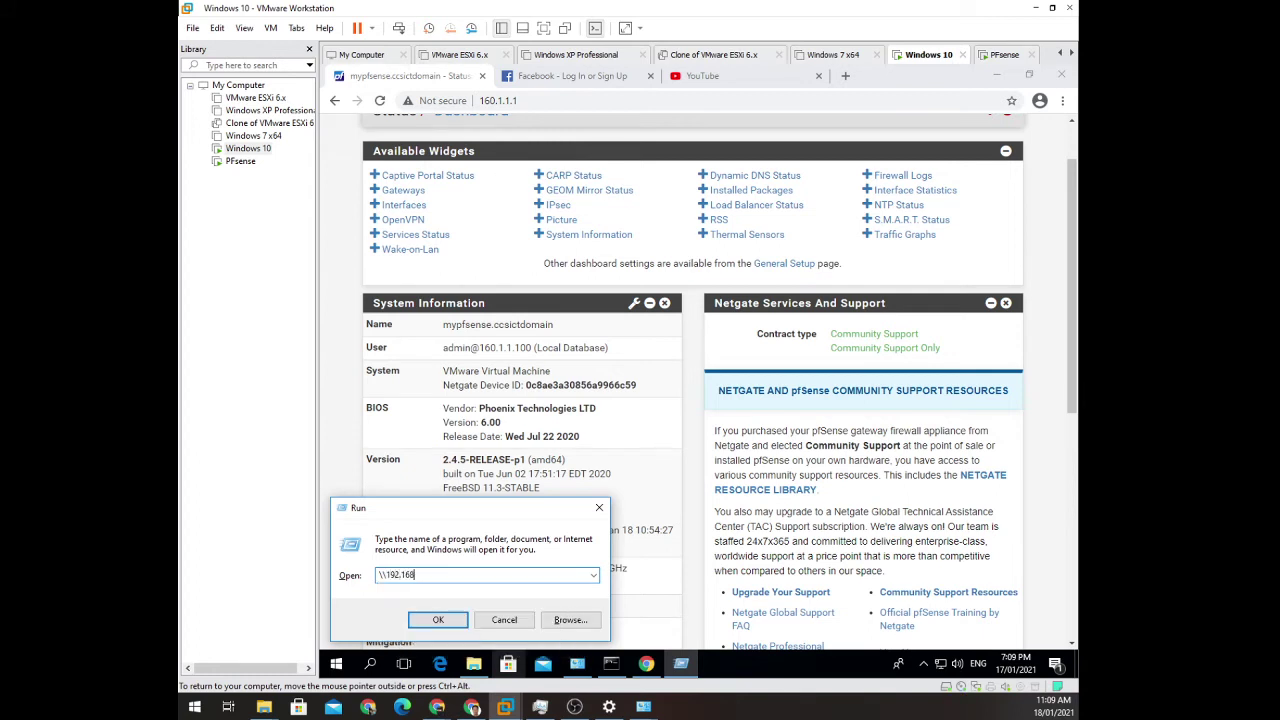
pyautogui.write('.1.13')
pyautogui.press('BackSpace')
pyautogui.write('68')
pyautogui.press('BackSpace')
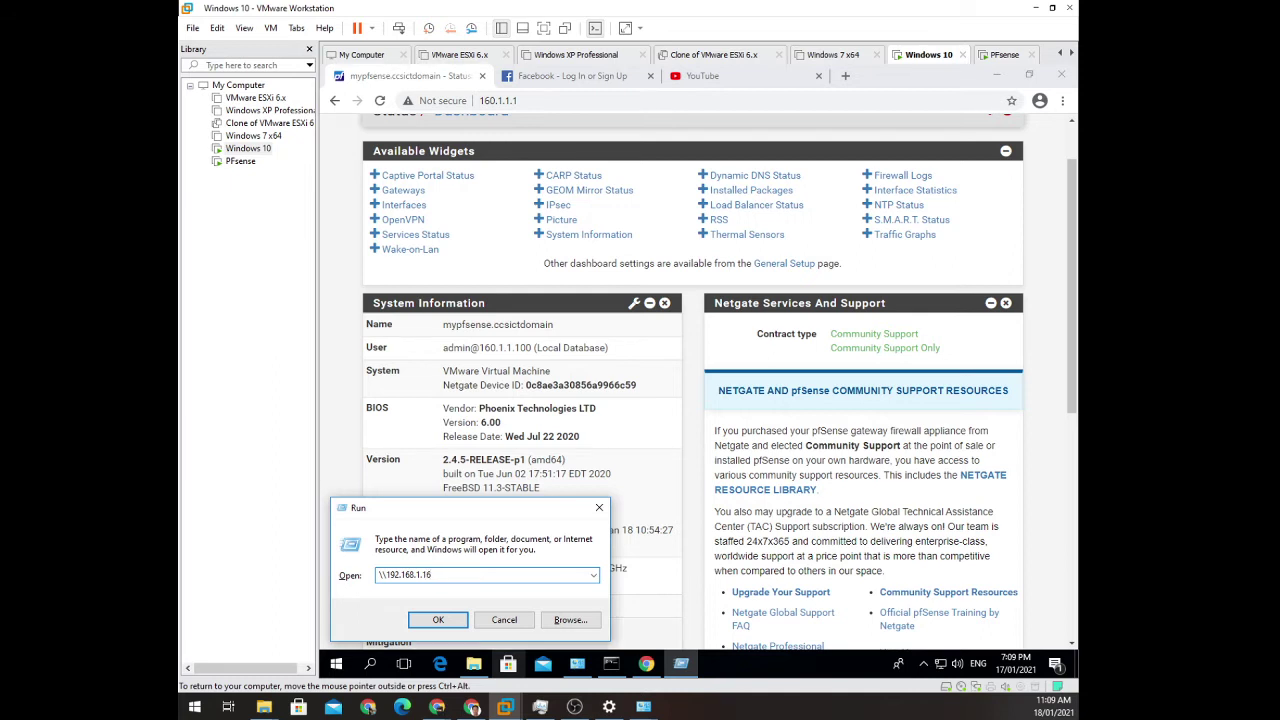
pyautogui.press('Return')
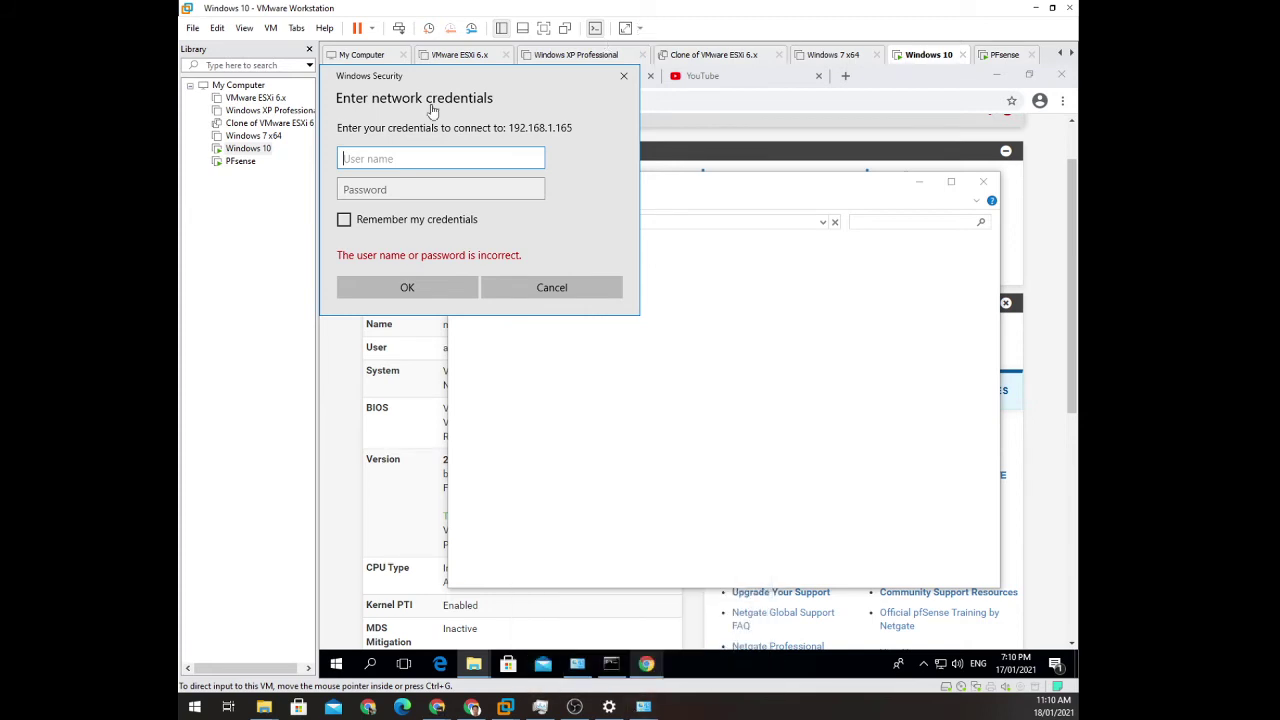
# Sign in to the 192.168.1.165 share with the user name and password, remembering the credentials.
pyautogui.click(394, 157)
pyautogui.write('Crasher')
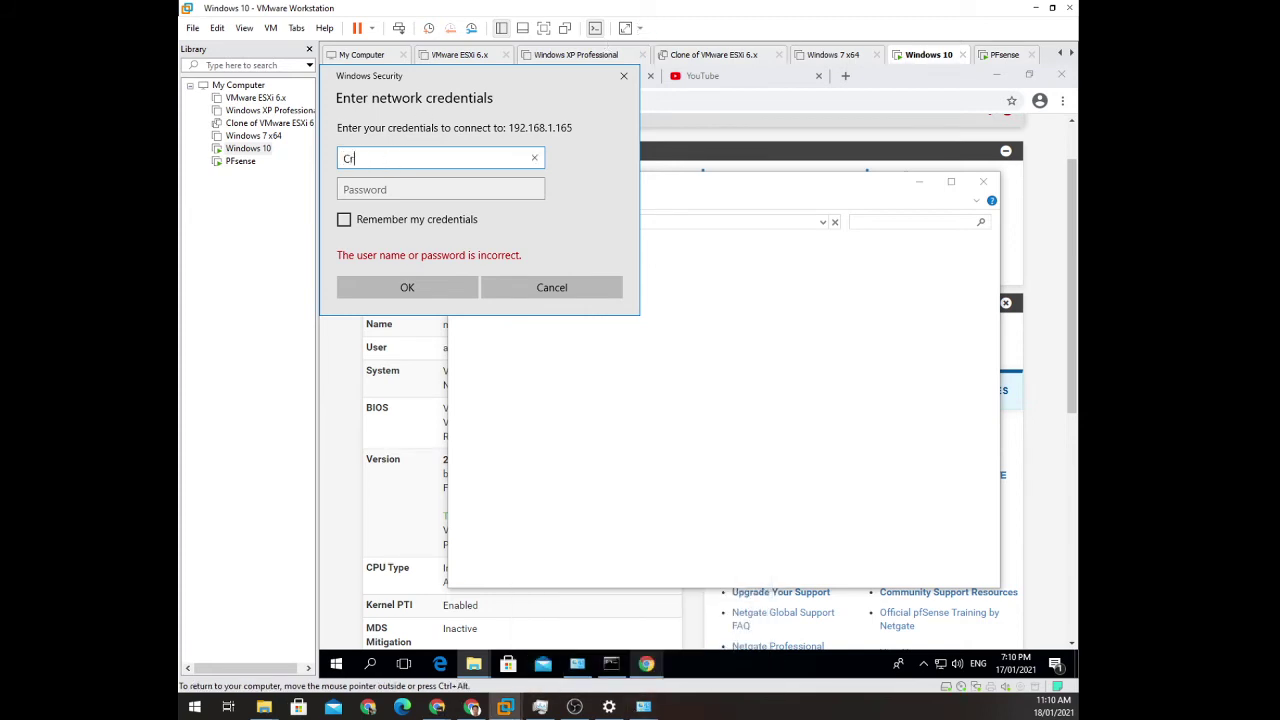
pyautogui.press('Tab')
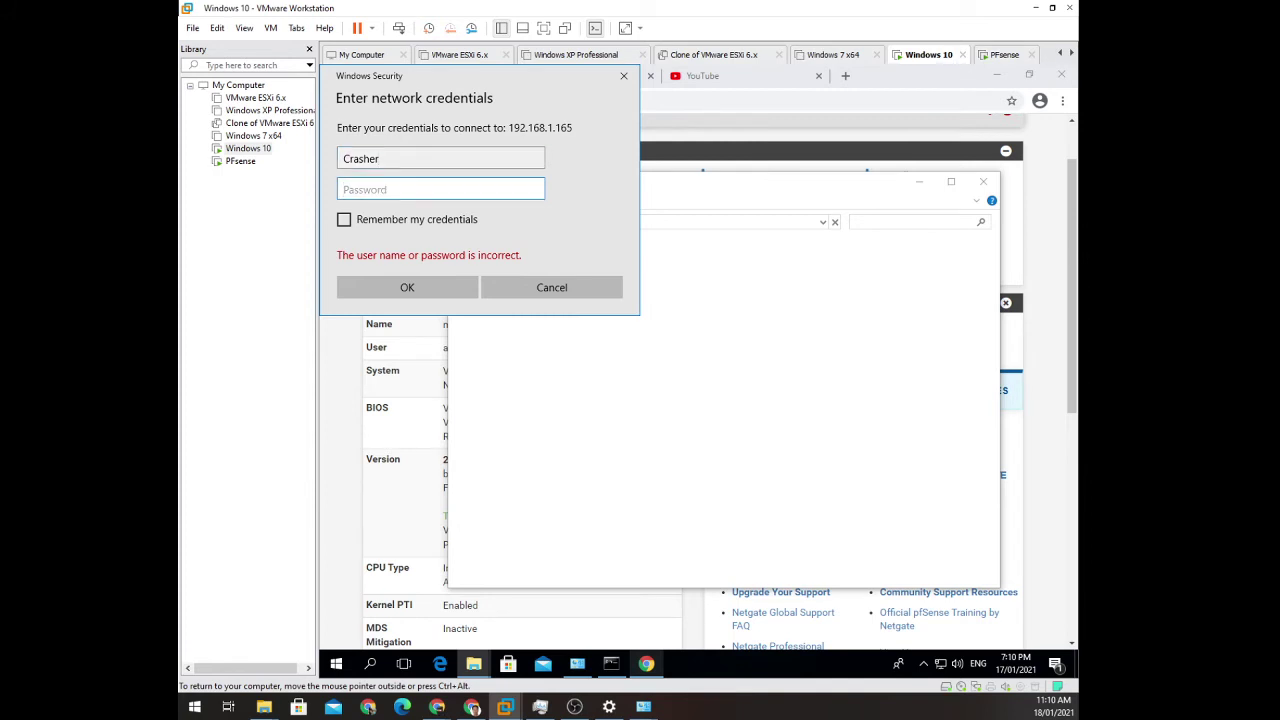
pyautogui.write('••••••••••••')
pyautogui.click(355, 224)
pyautogui.click(407, 287)
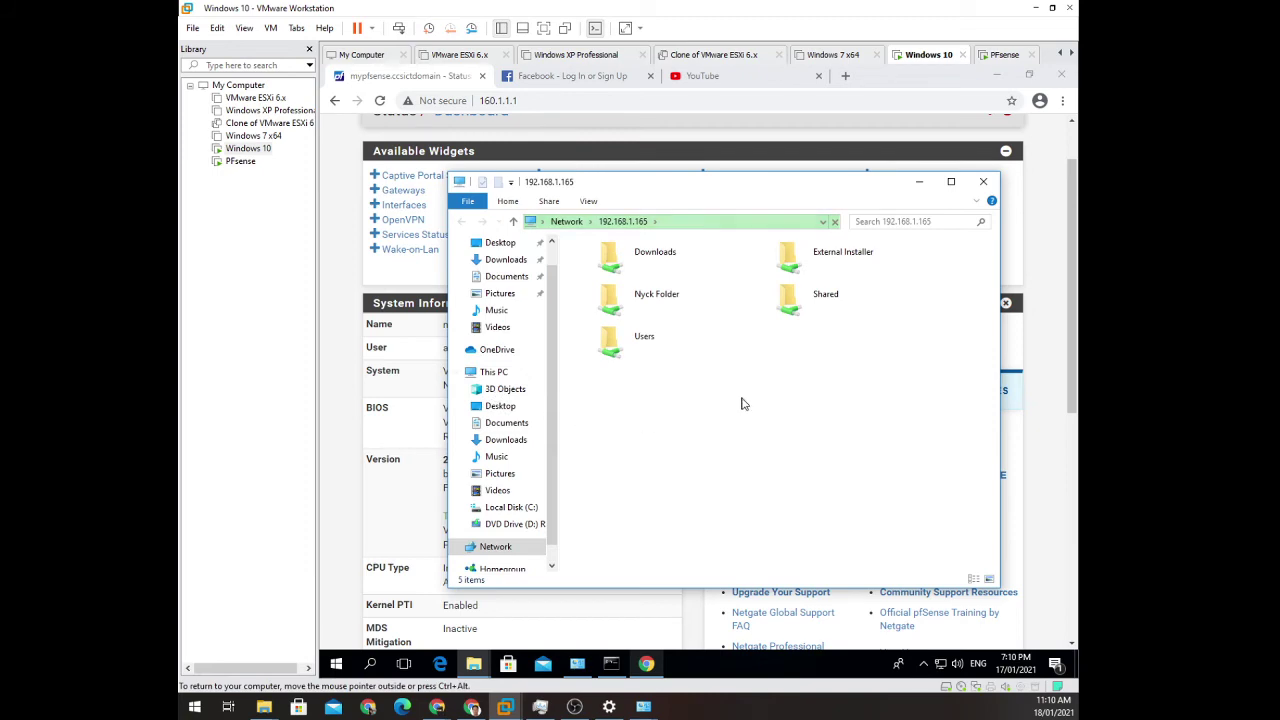
pyautogui.moveTo(581, 181)
pyautogui.mouseDown()
pyautogui.moveTo(702, 197)
pyautogui.moveTo(561, 177)
pyautogui.moveTo(578, 183)
pyautogui.mouseUp()
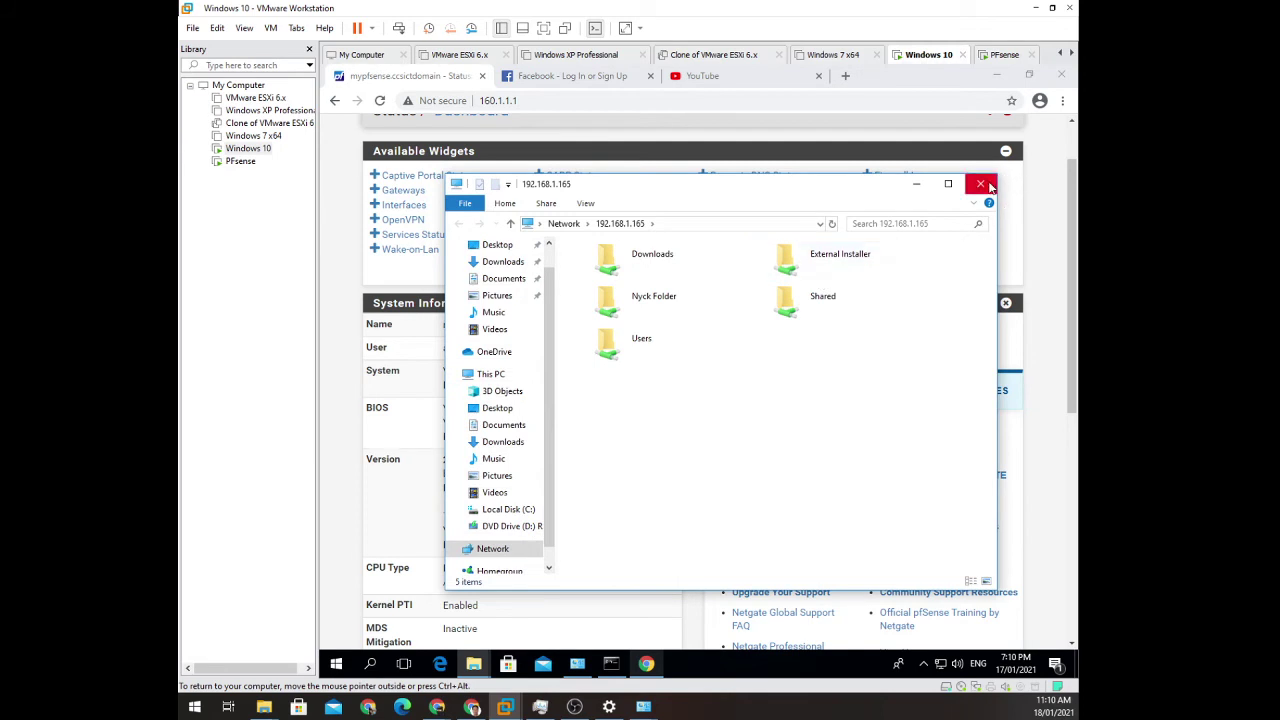
# Compare the VM's ipconfig address with the share window, then bring the pfSense dashboard browser forward.
pyautogui.click(611, 663)
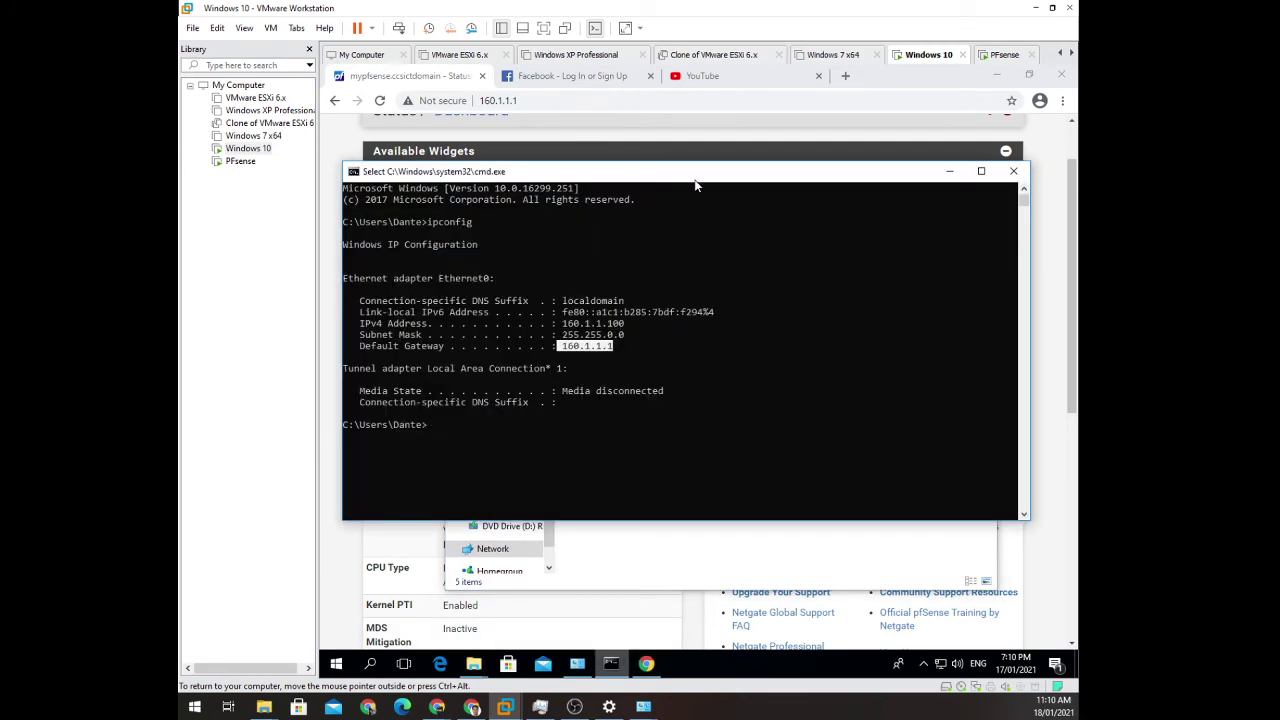
pyautogui.moveTo(694, 178); pyautogui.dragTo(800, 301)
pyautogui.moveTo(700, 450); pyautogui.dragTo(733, 442)
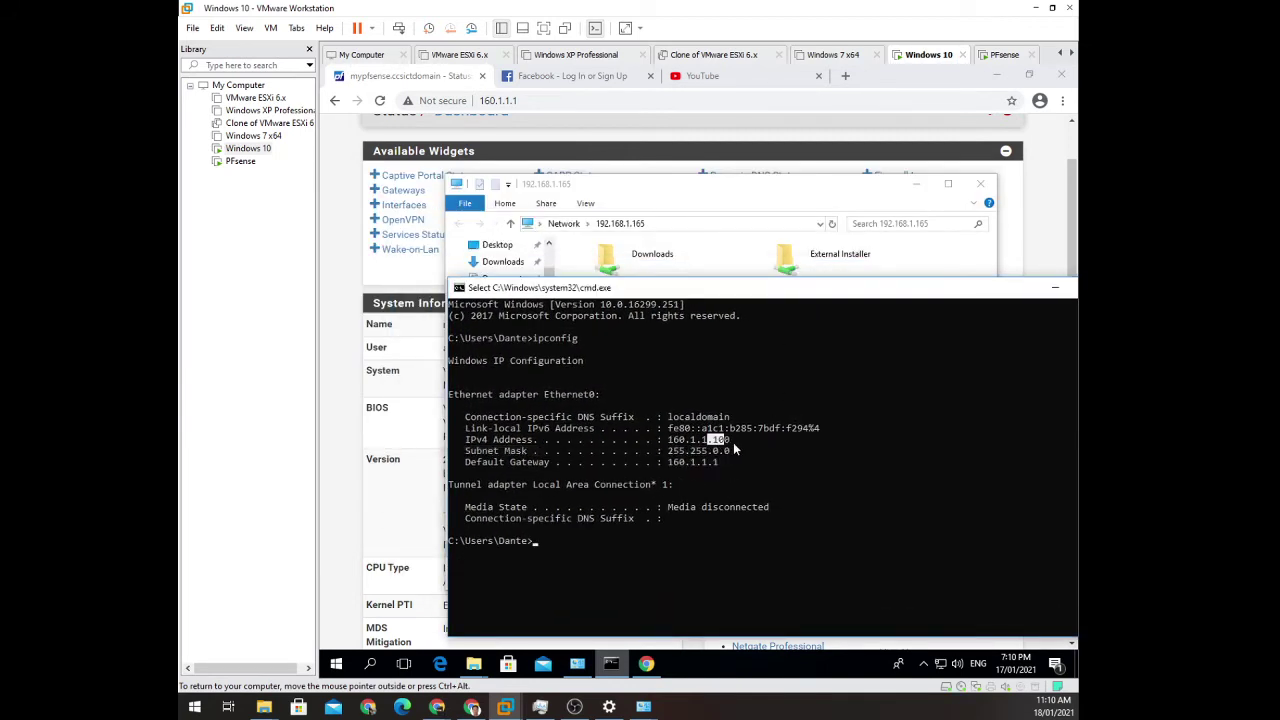
pyautogui.moveTo(695, 282); pyautogui.dragTo(627, 252)
pyautogui.click(625, 227)
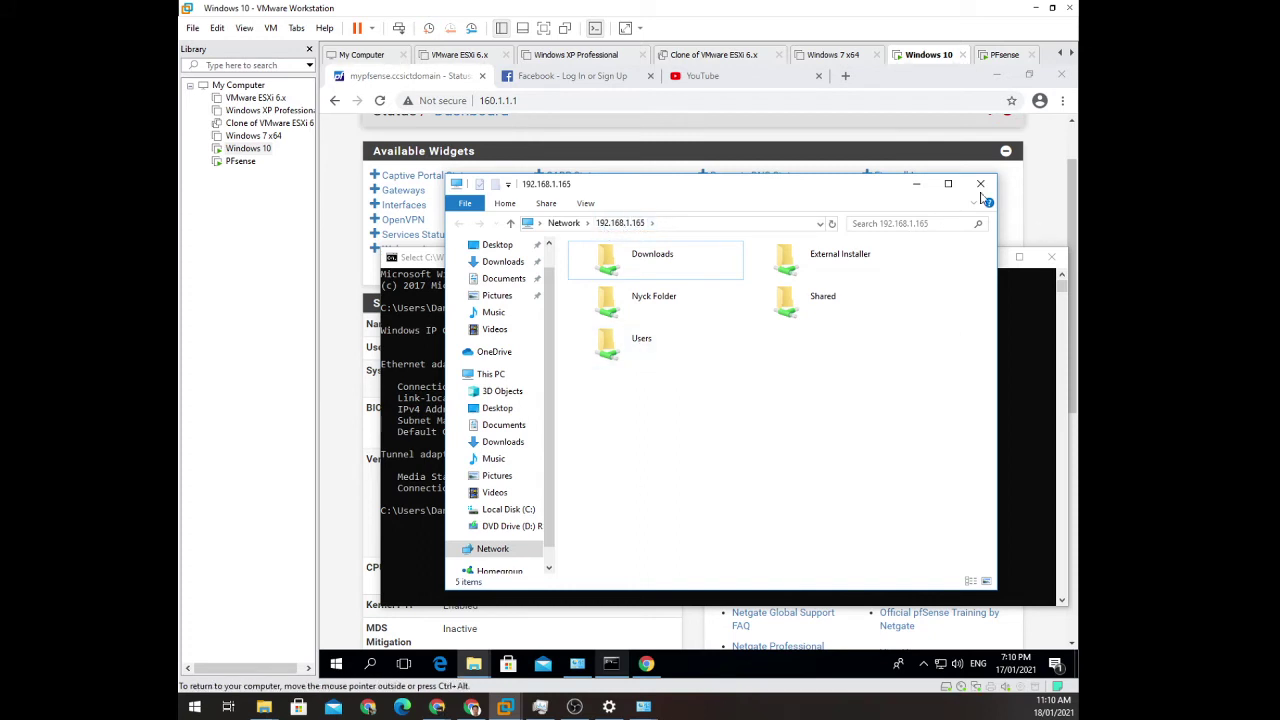
pyautogui.click(756, 137)
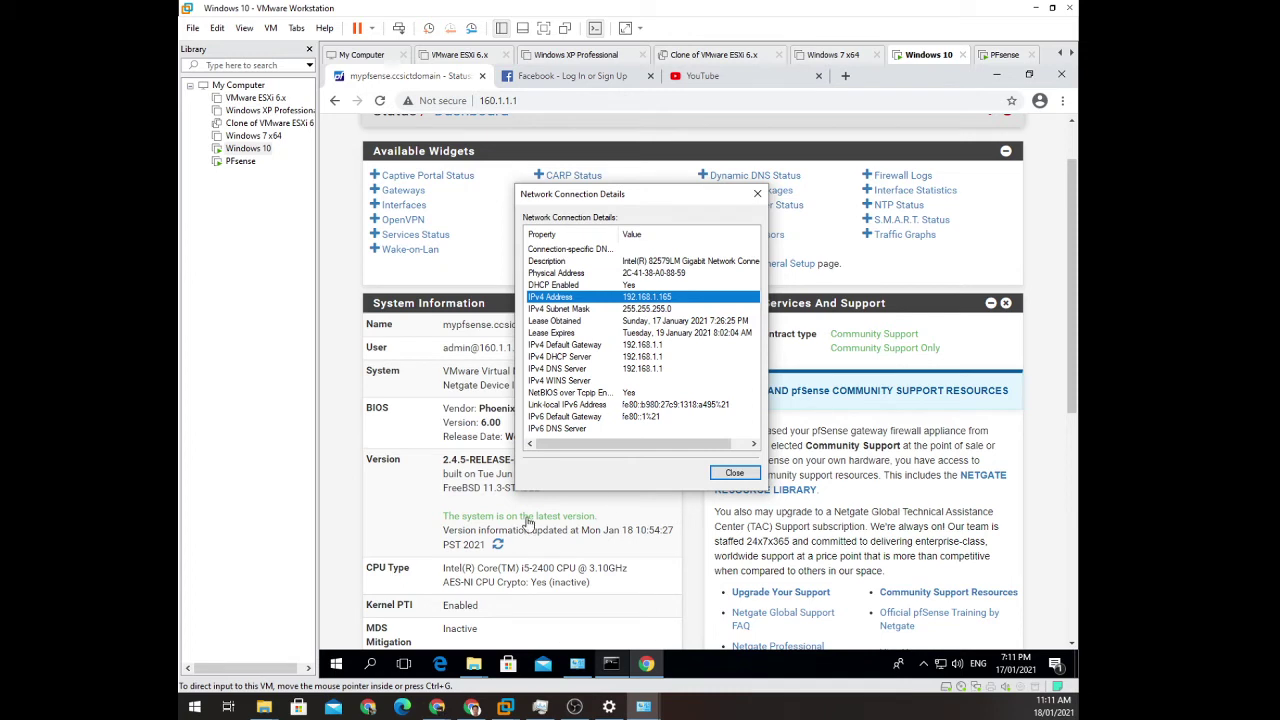
pyautogui.click(748, 474)
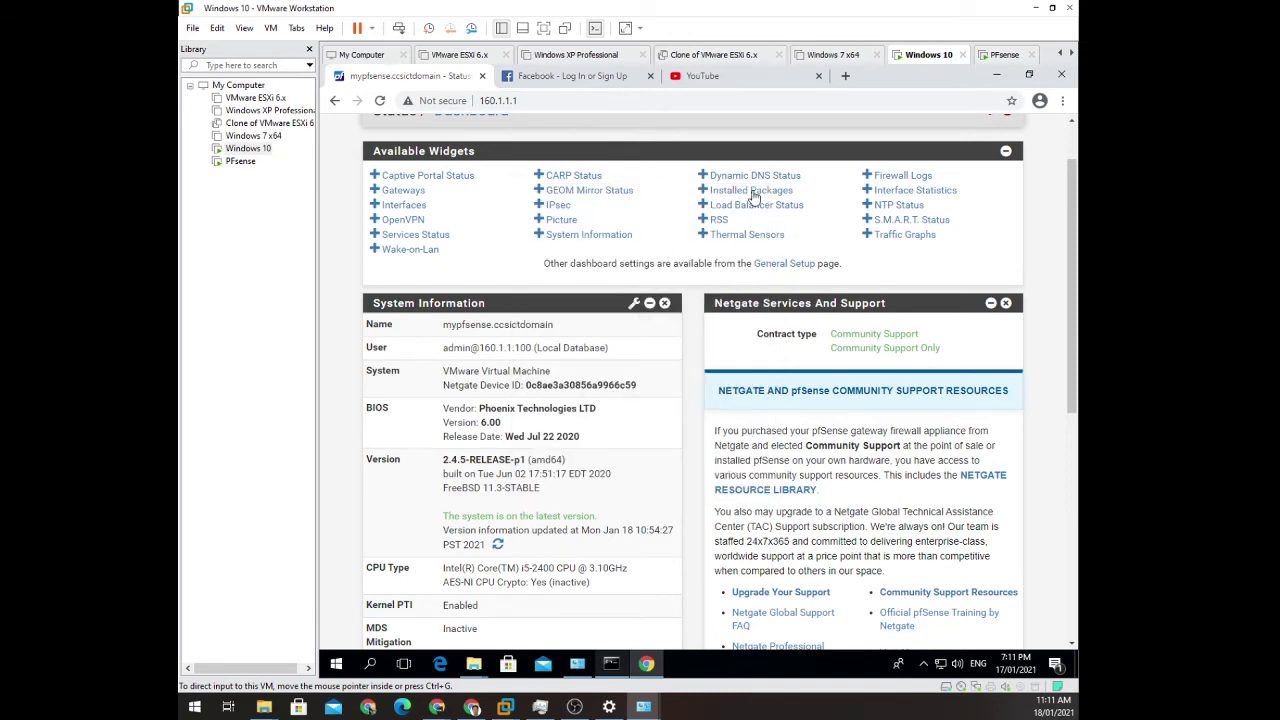
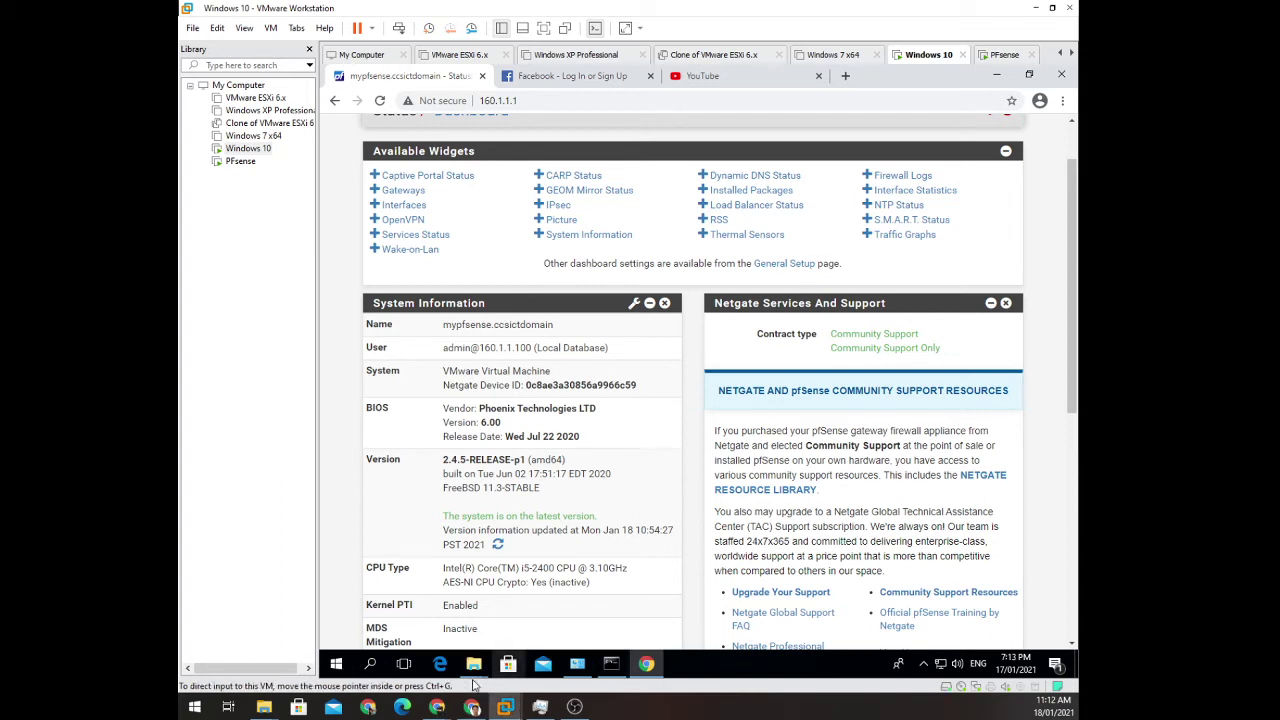
# Minimize the 192.168.1.165 folder window and add the Traffic Graphs widget to the pfSense dashboard.
pyautogui.moveTo(476, 670)
pyautogui.click(530, 612)
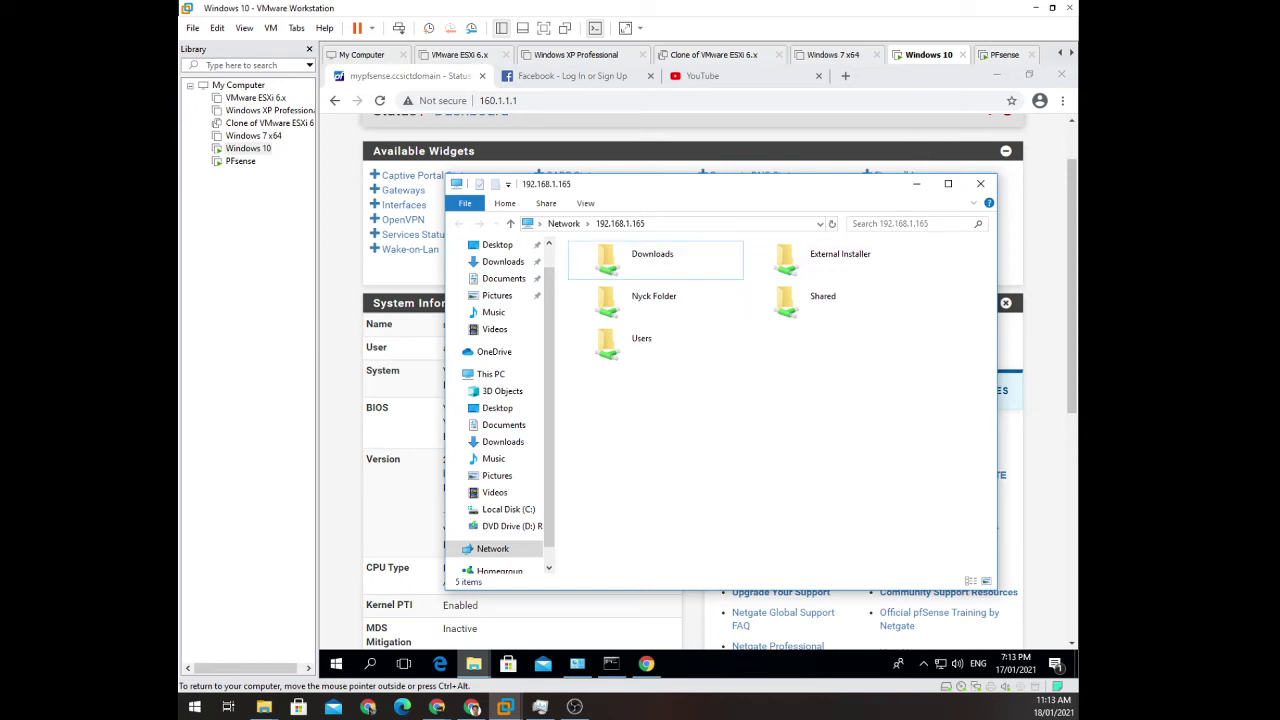
pyautogui.click(916, 184)
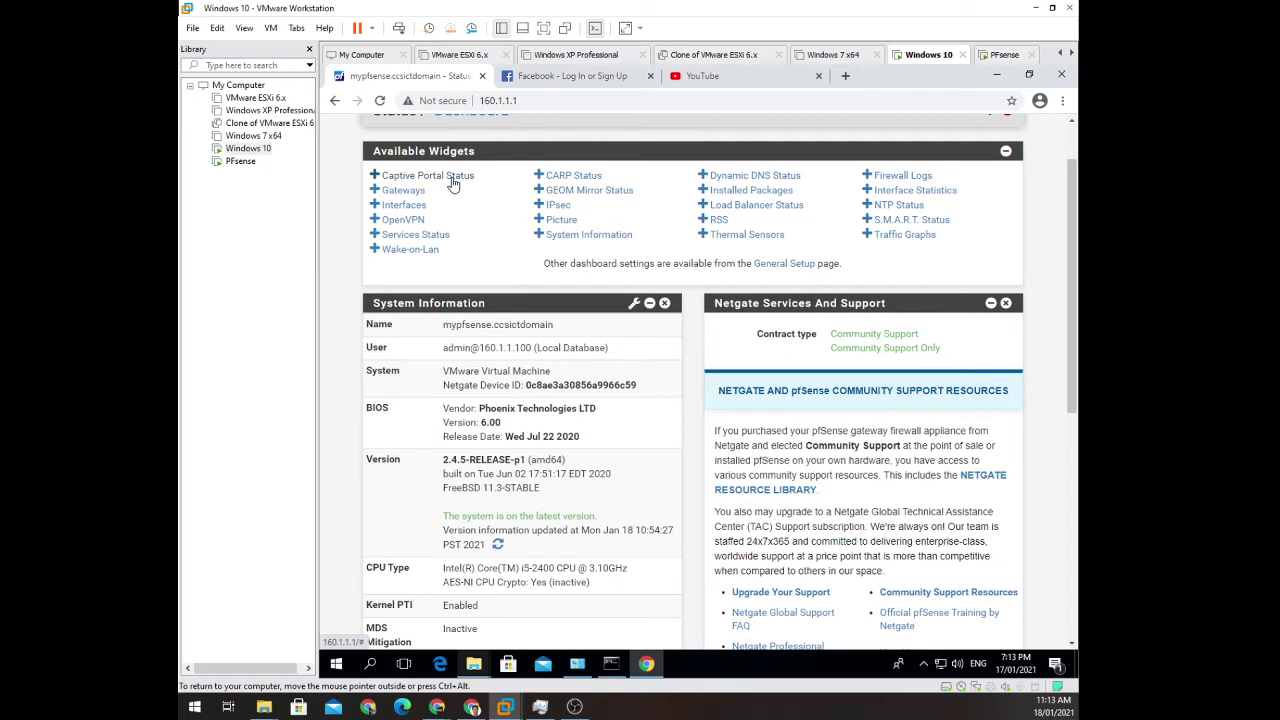
pyautogui.click(890, 234)
# Accept the copyright notice, close the survey, review the WAN/LAN traffic graphs, then go to Windows 7 x64.
pyautogui.scroll(-2, 1025, 365)
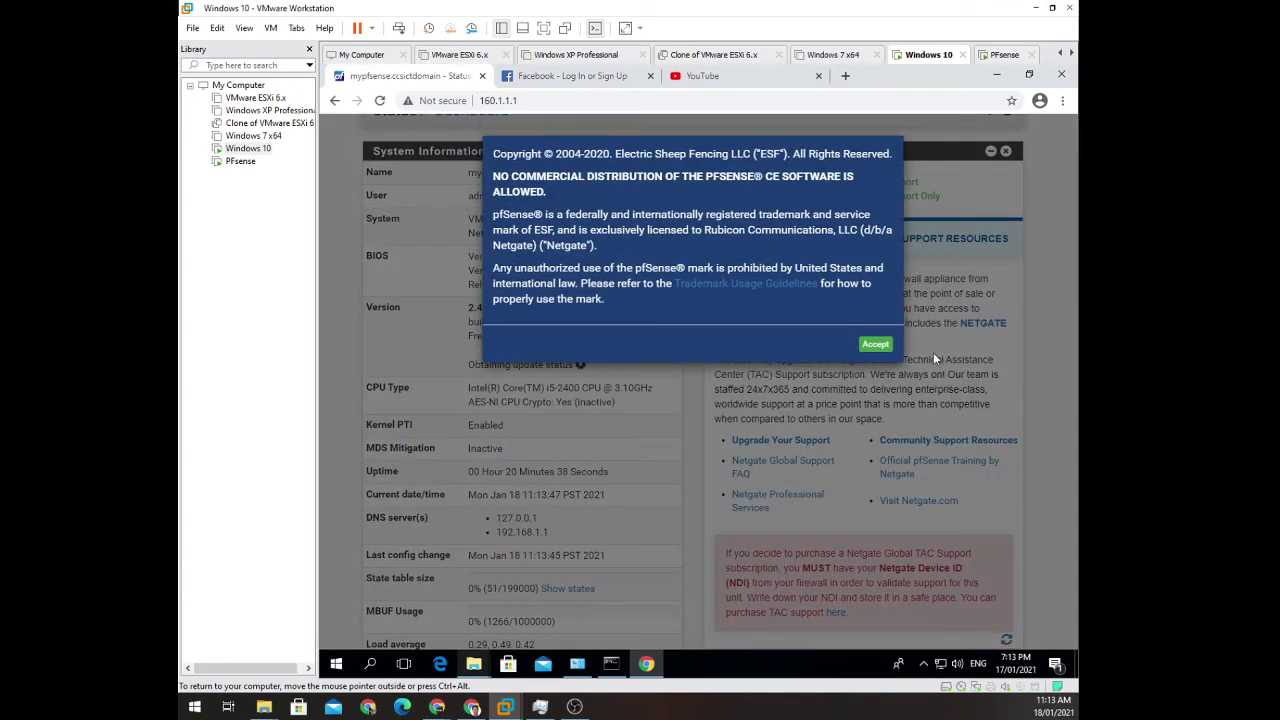
pyautogui.click(875, 344)
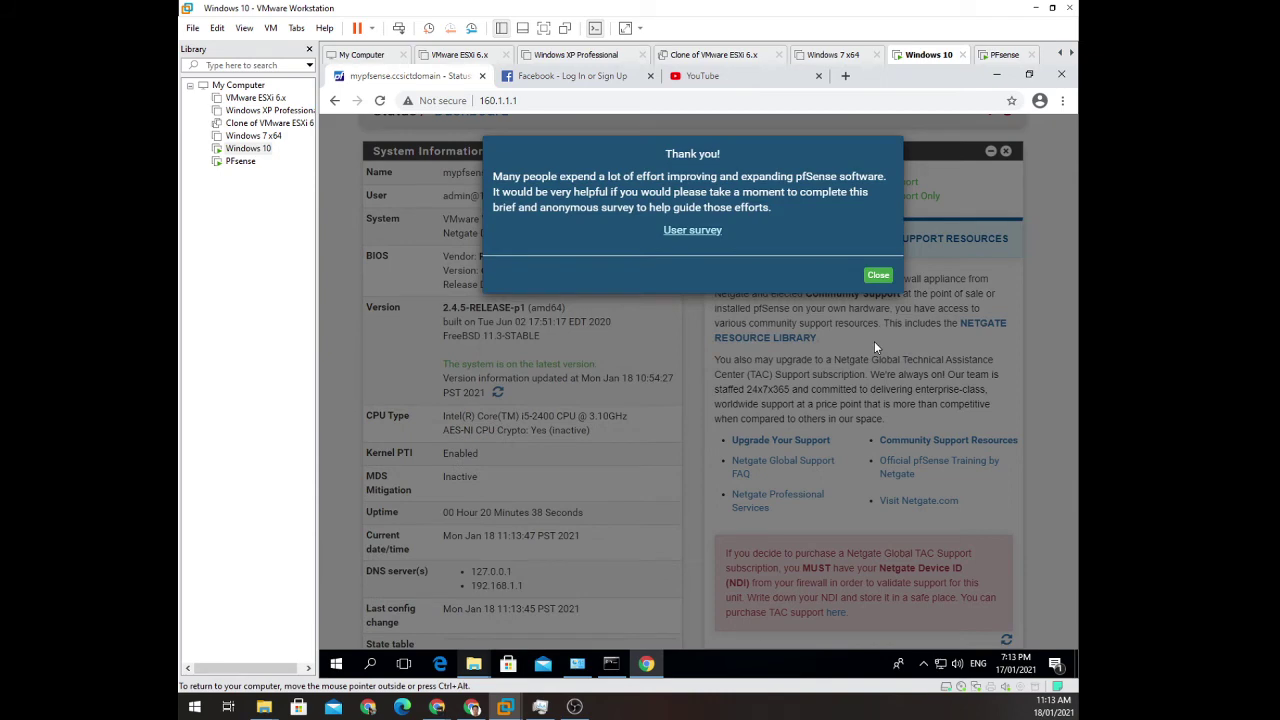
pyautogui.click(878, 272)
pyautogui.scroll(-5, 918, 365)
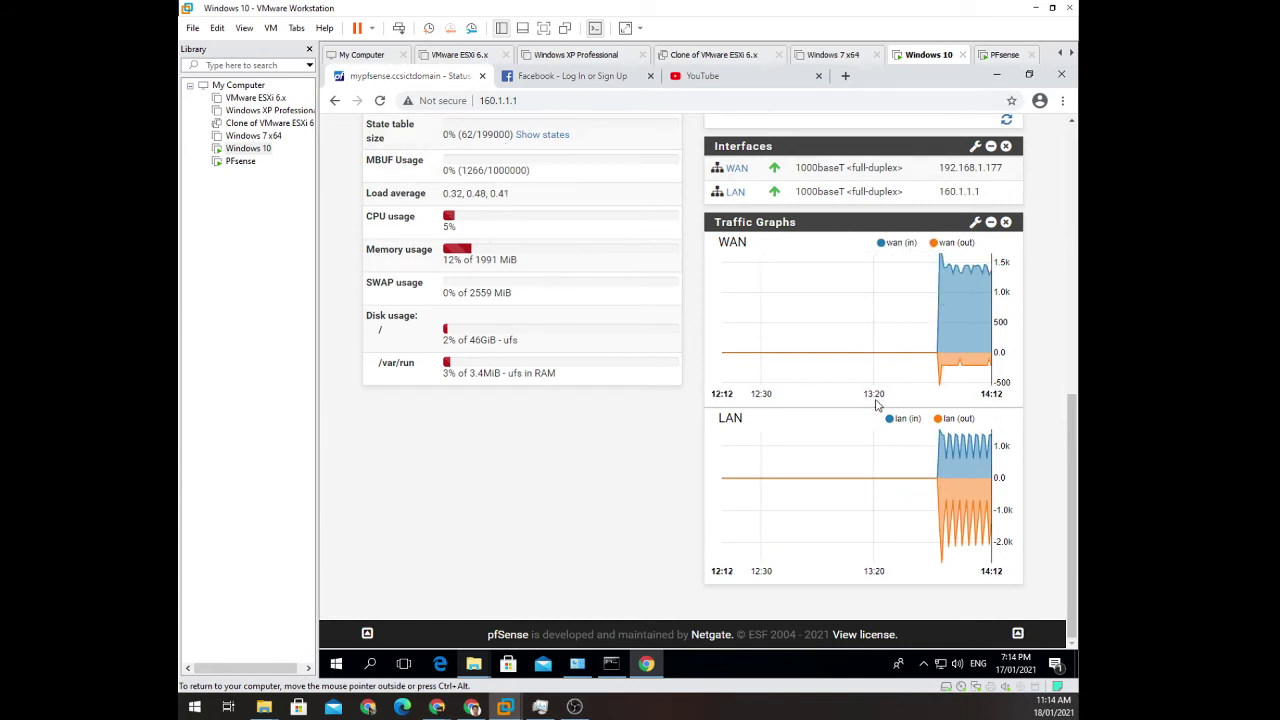
pyautogui.click(830, 55)
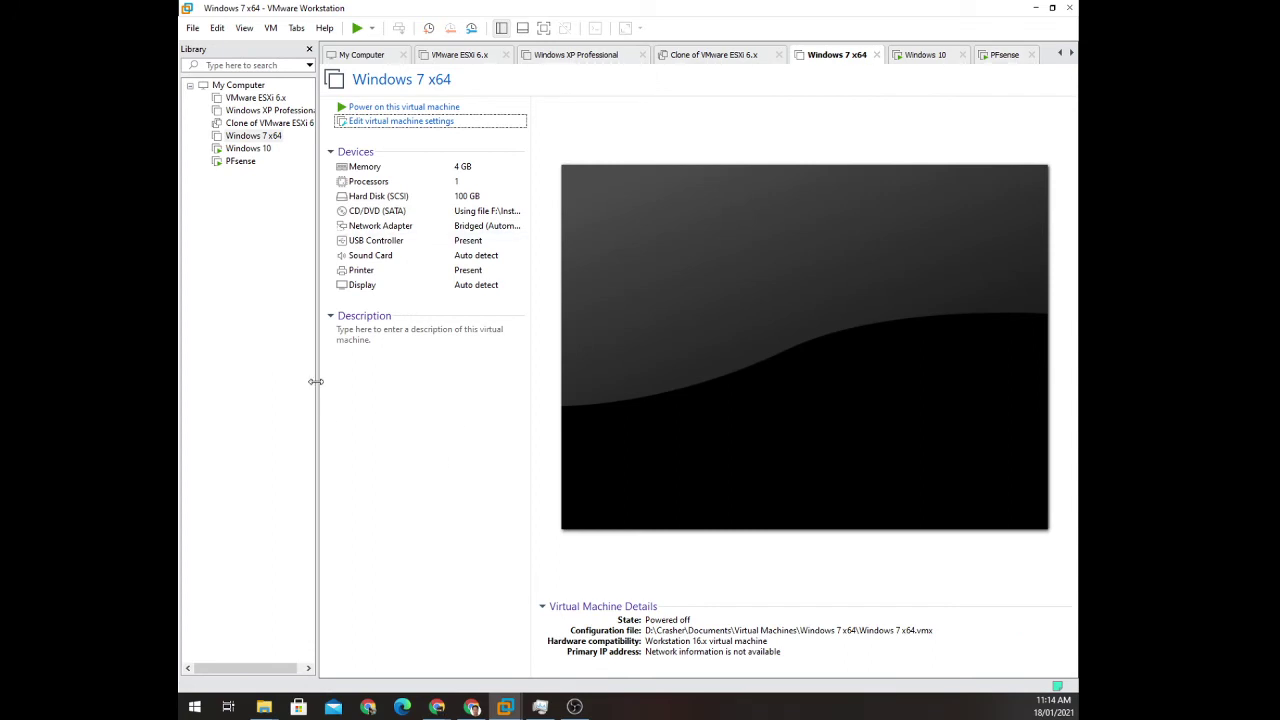
# Connect the Windows 7 x64 VM's network adapter to the ns2 LAN segment.
pyautogui.click(398, 229)
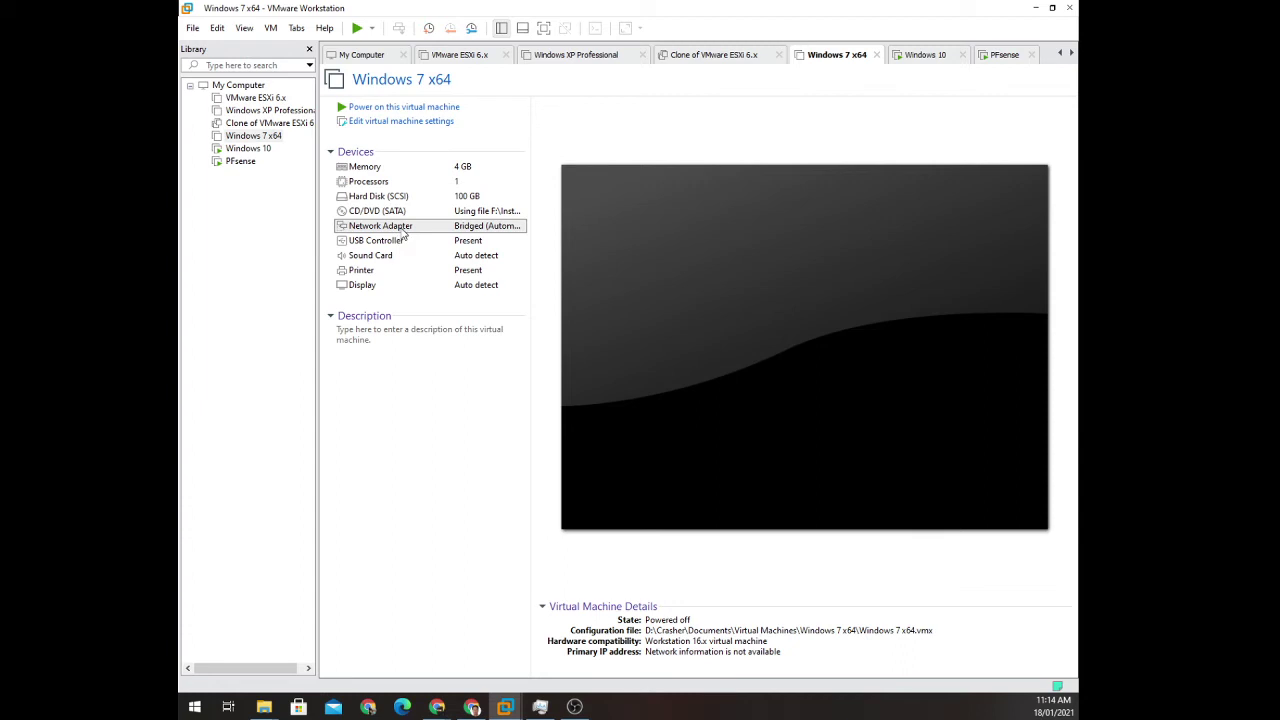
pyautogui.doubleClick(405, 233)
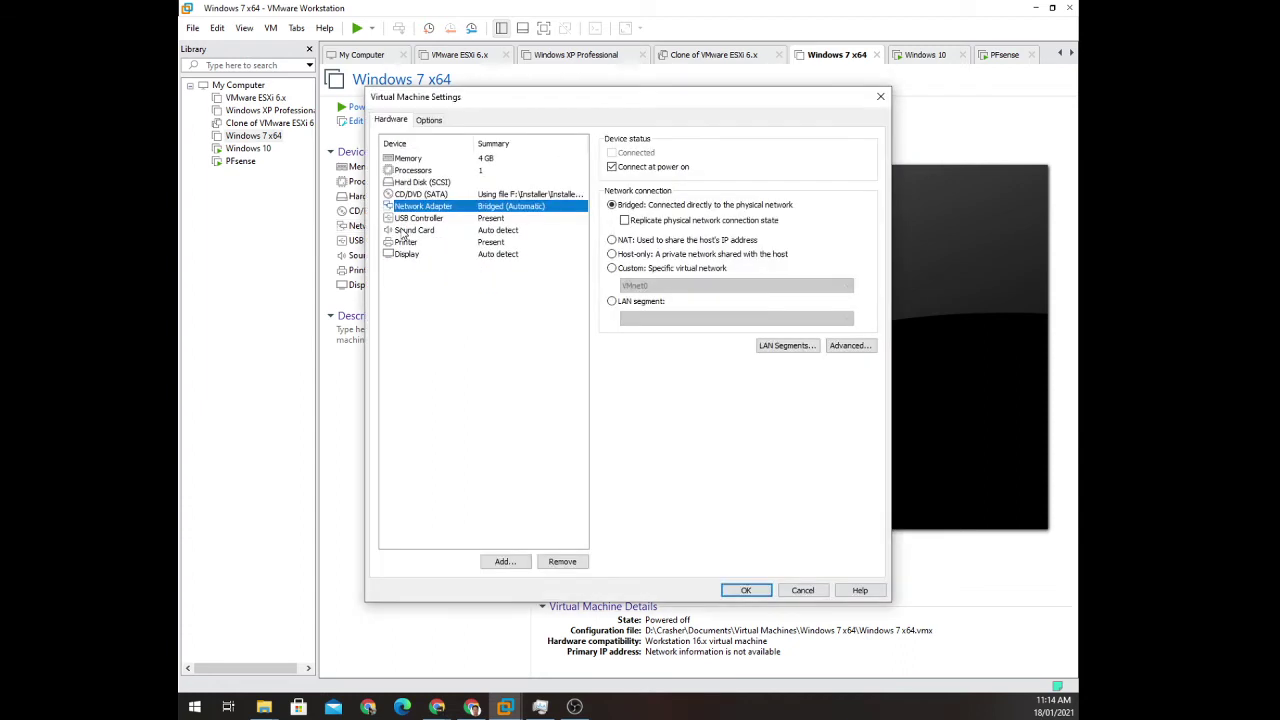
pyautogui.click(635, 301)
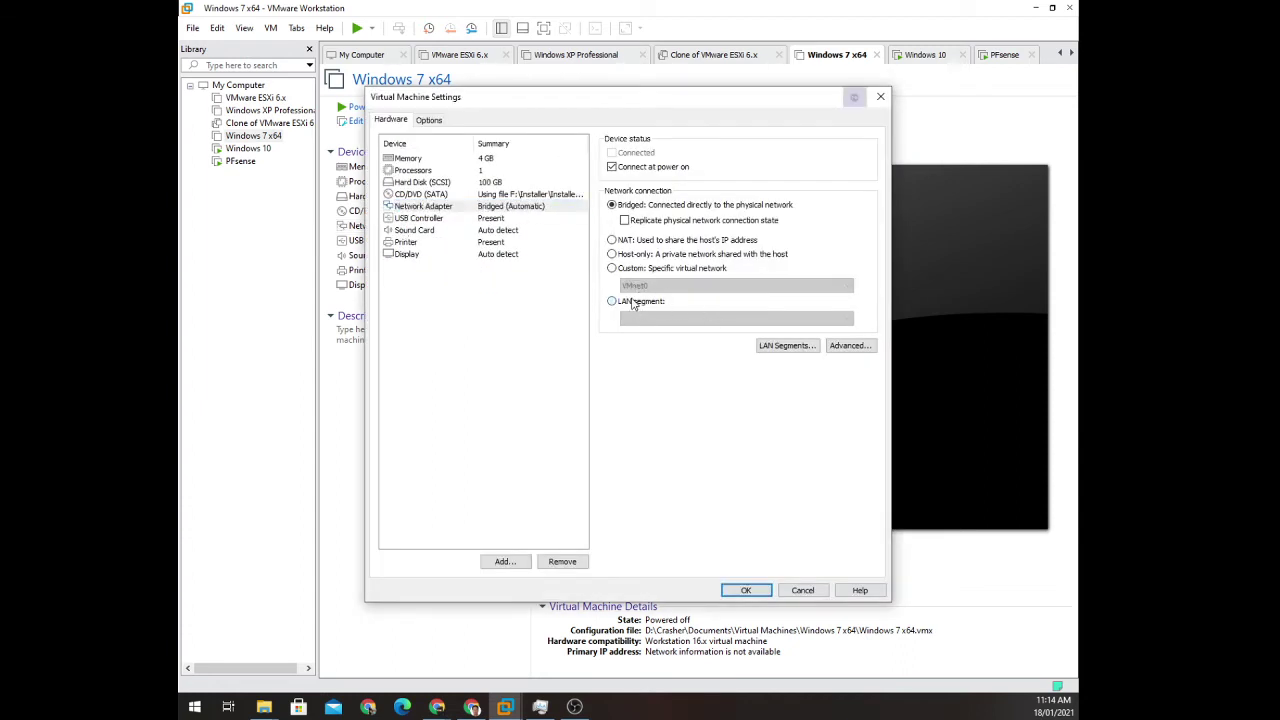
pyautogui.click(664, 320)
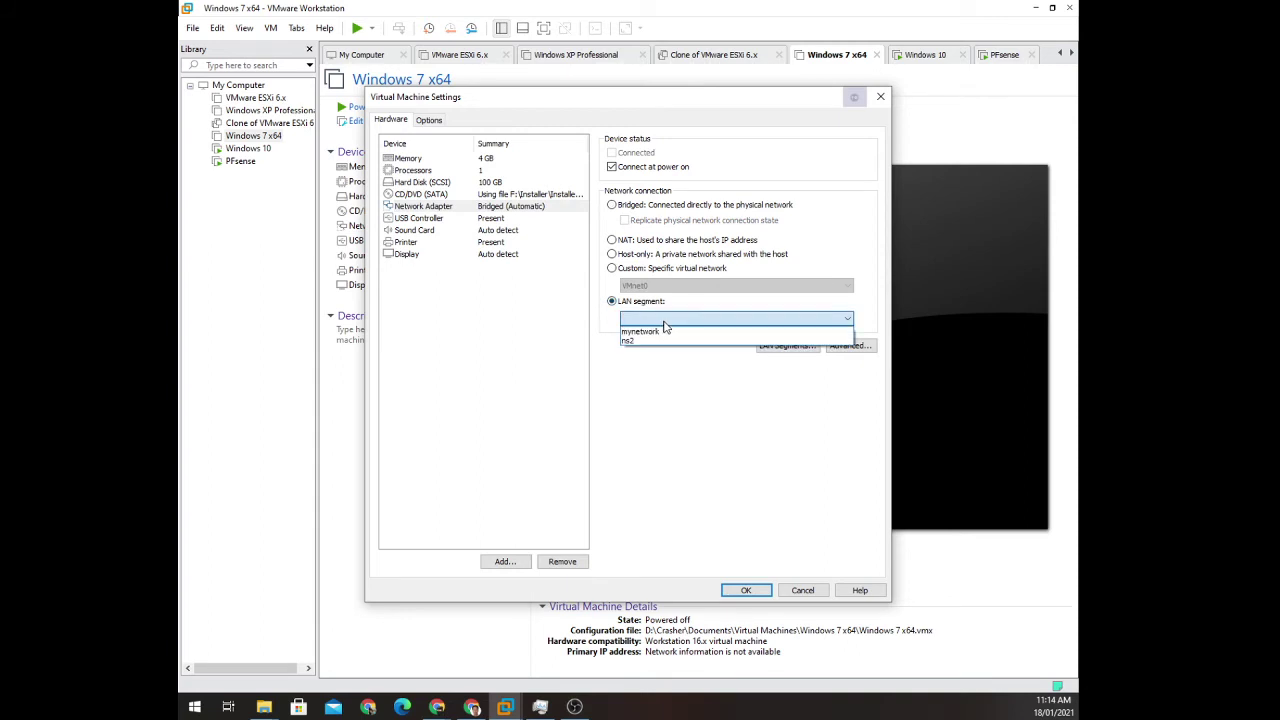
pyautogui.click(642, 342)
pyautogui.click(752, 590)
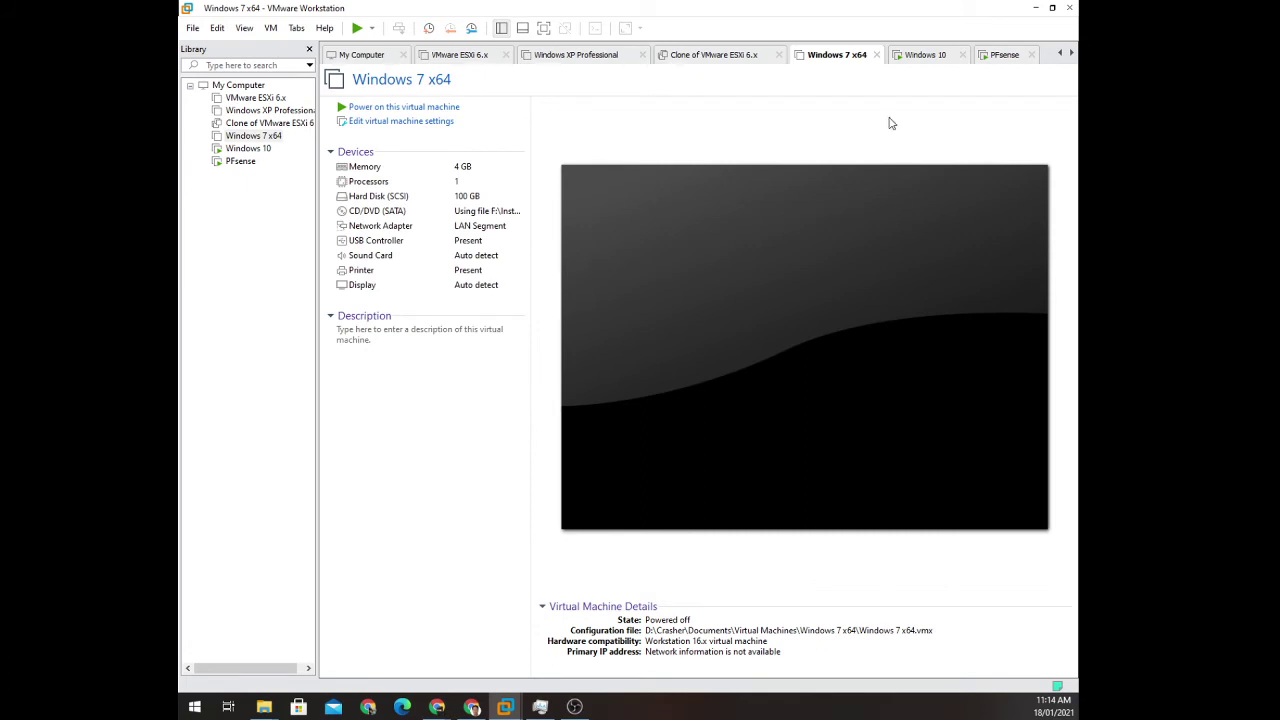
# Power on Windows 7 x64 and return to the Windows 10 pfSense dashboard.
pyautogui.click(381, 109)
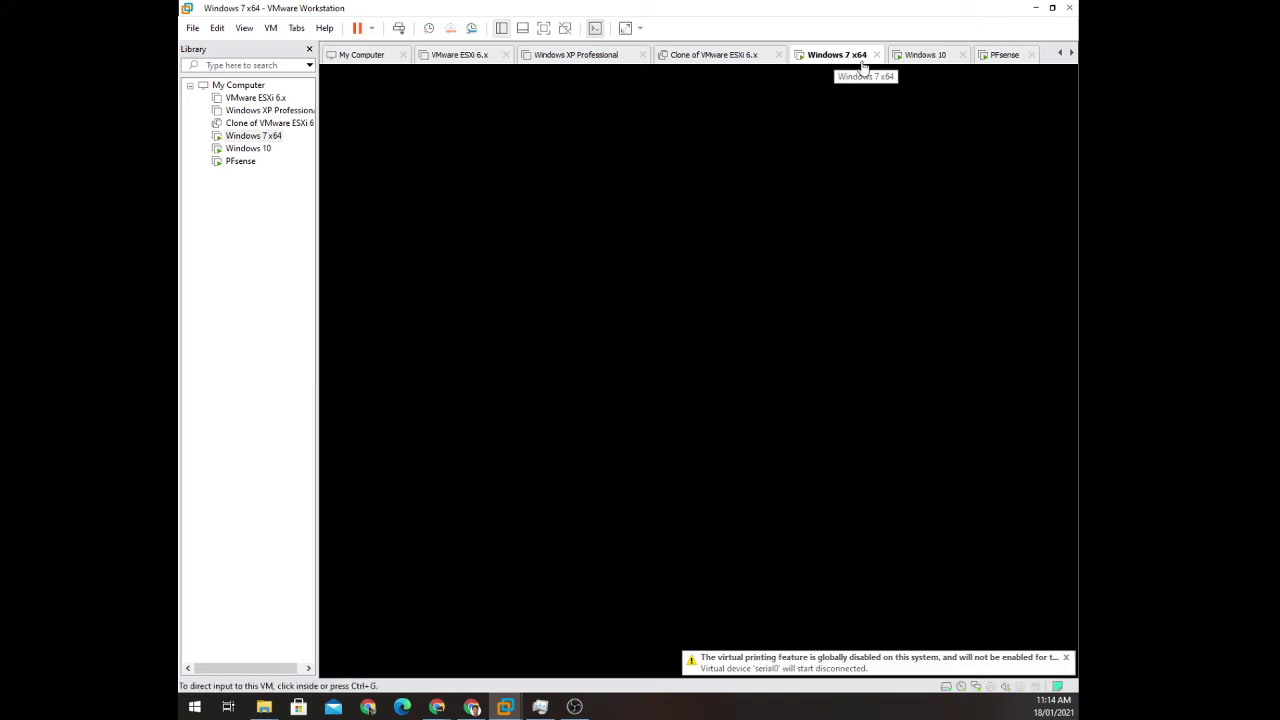
pyautogui.click(928, 58)
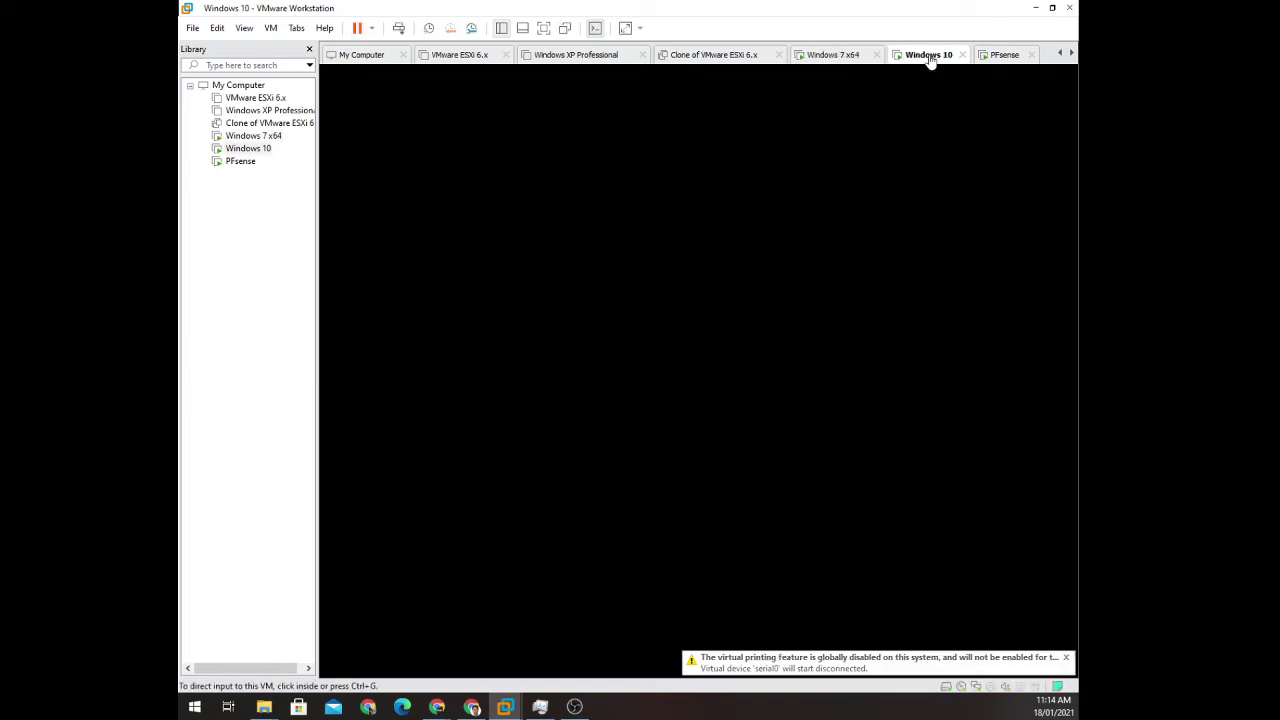
pyautogui.click(1002, 56)
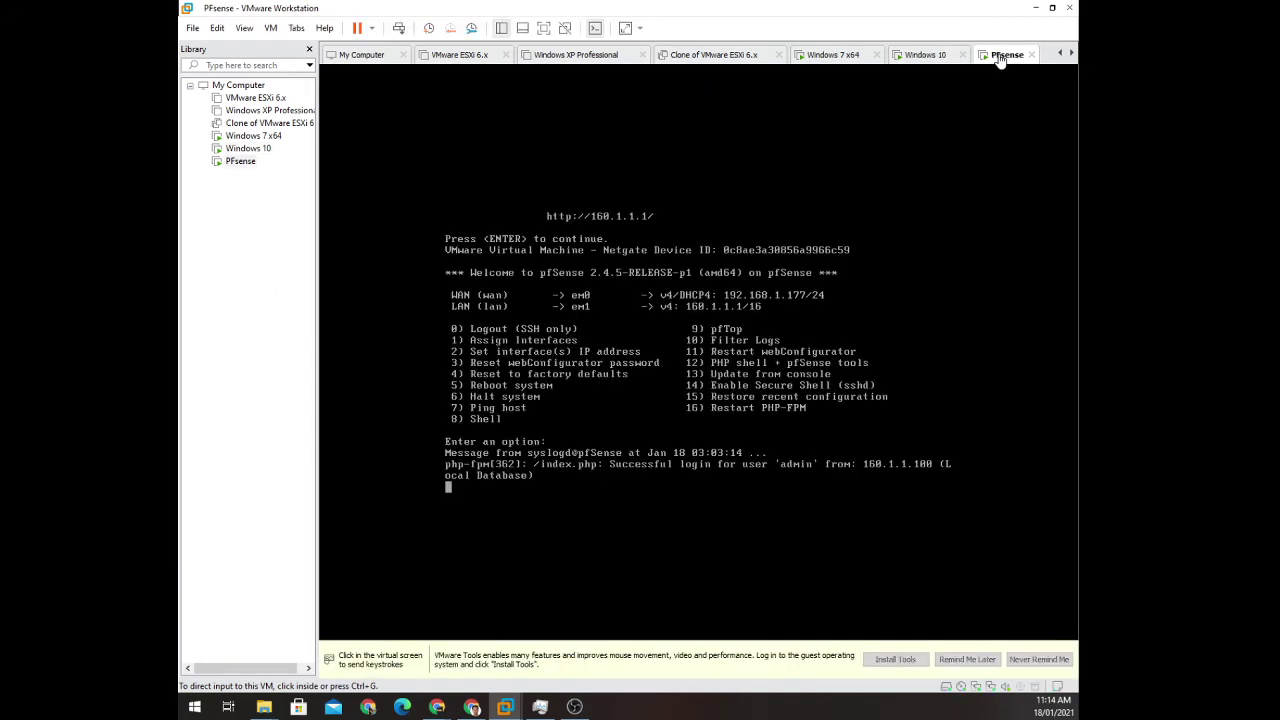
pyautogui.click(910, 55)
pyautogui.click(838, 55)
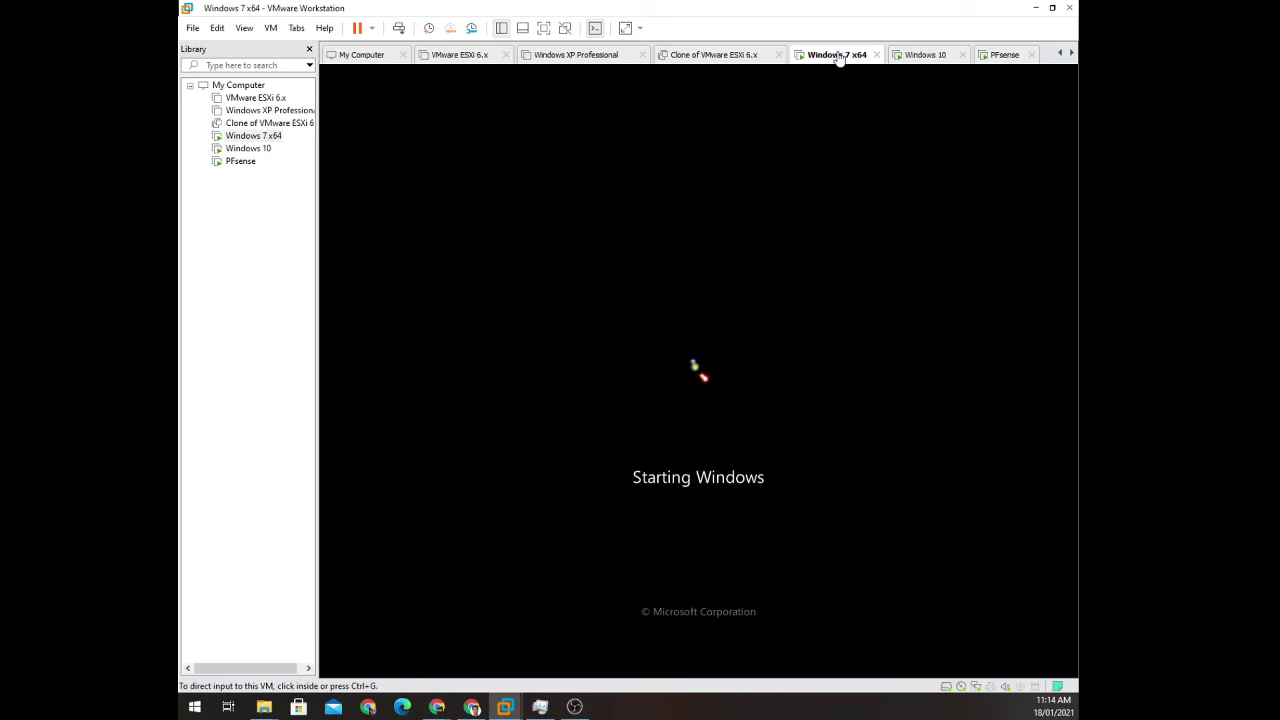
pyautogui.click(918, 58)
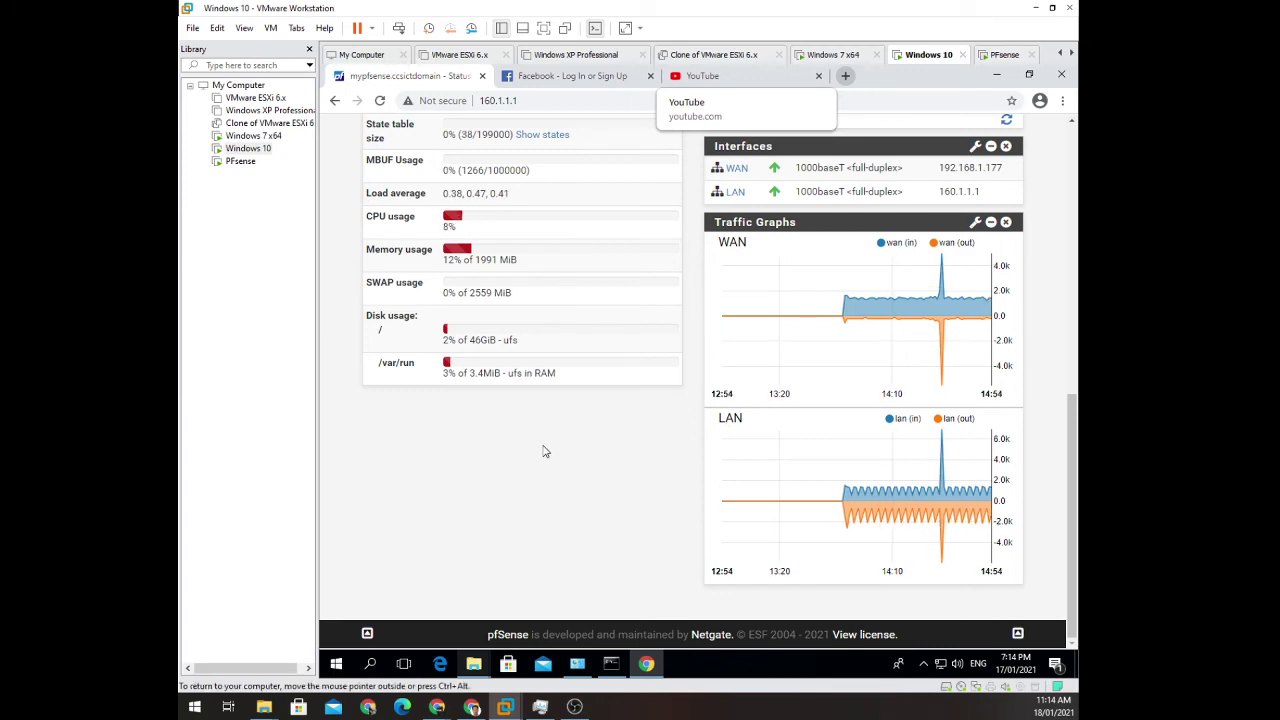
pyautogui.scroll(3, 560, 448)
pyautogui.scroll(5, 620, 446)
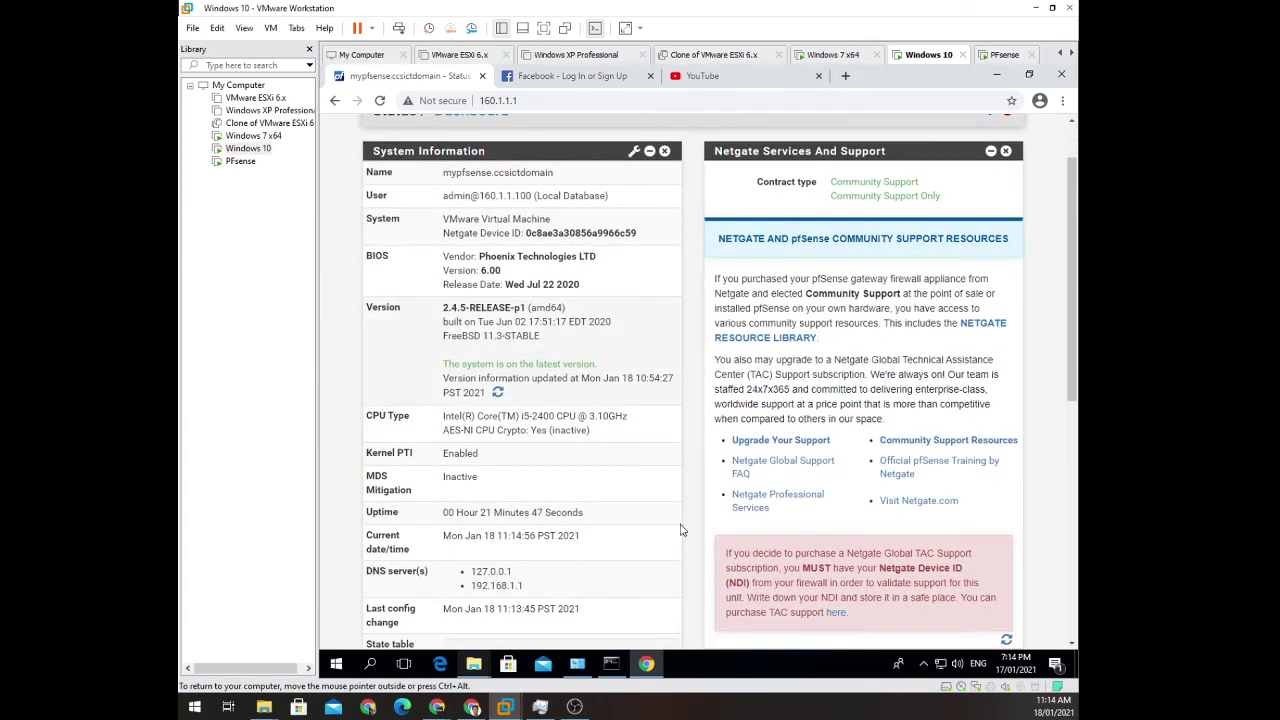
# Under Services > Captive Portal, add zone PortalKO with description networkkoto and save.
pyautogui.scroll(2, 684, 529)
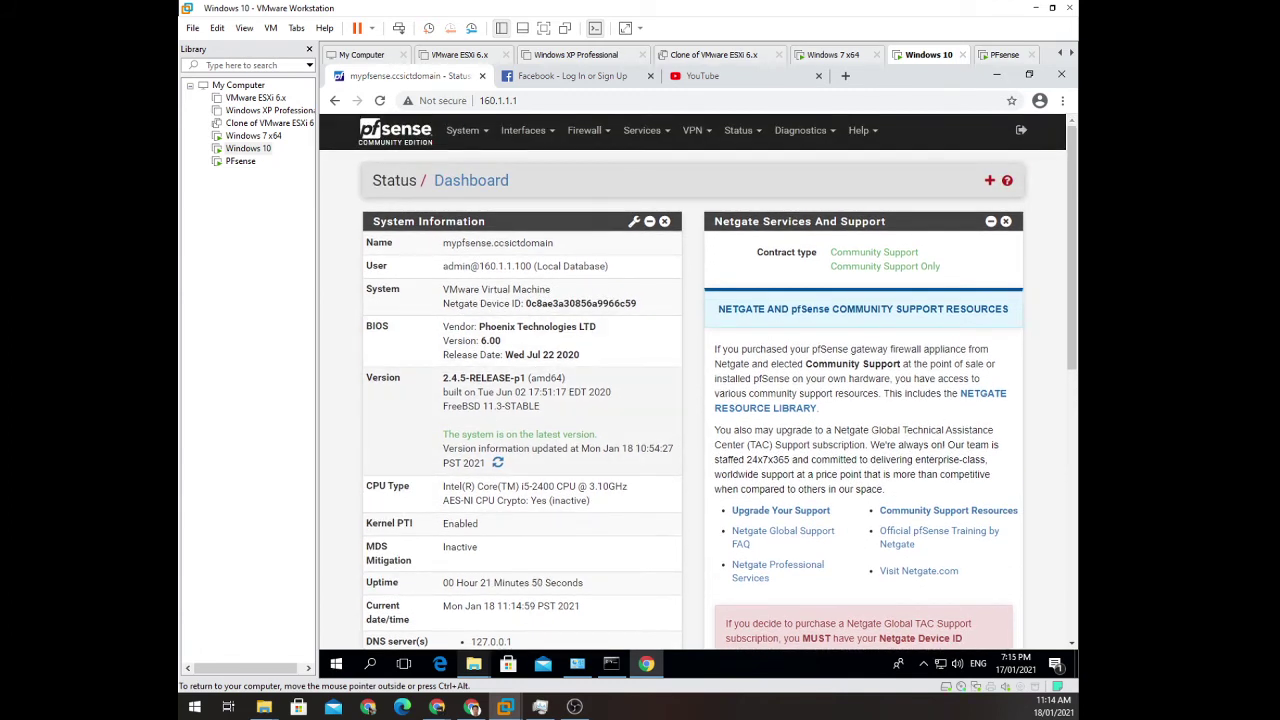
pyautogui.click(655, 143)
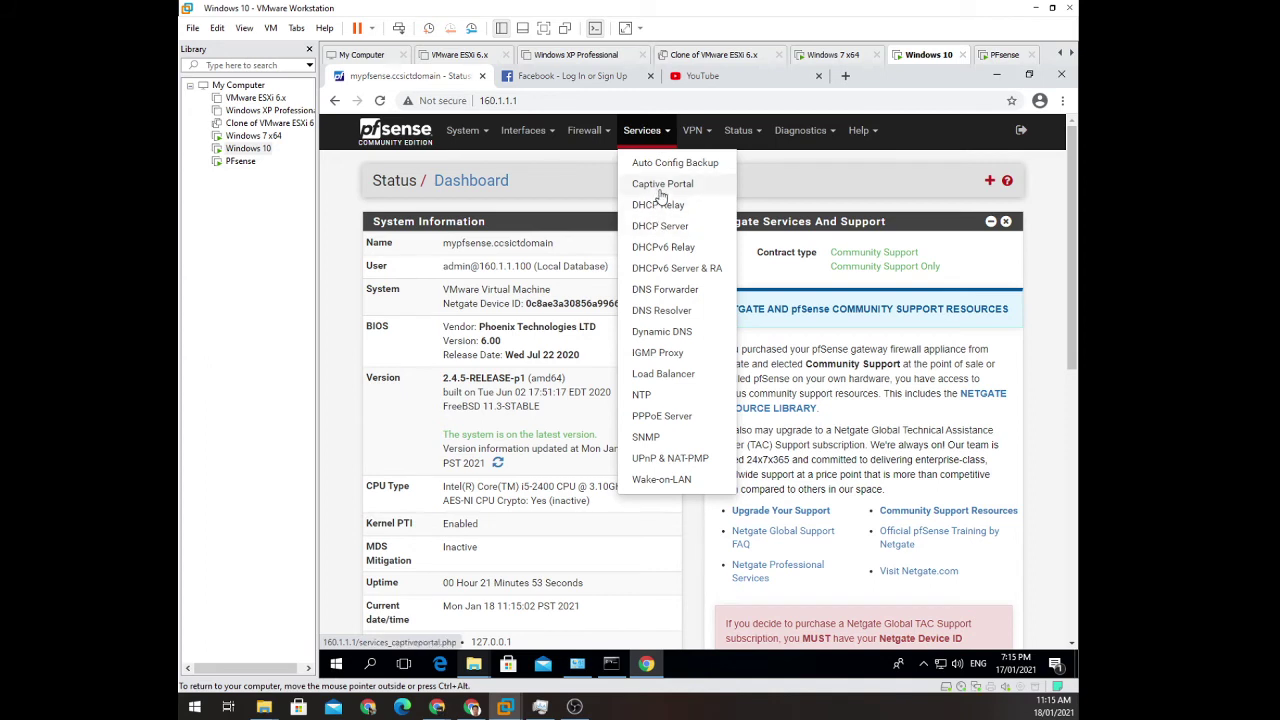
pyautogui.click(659, 190)
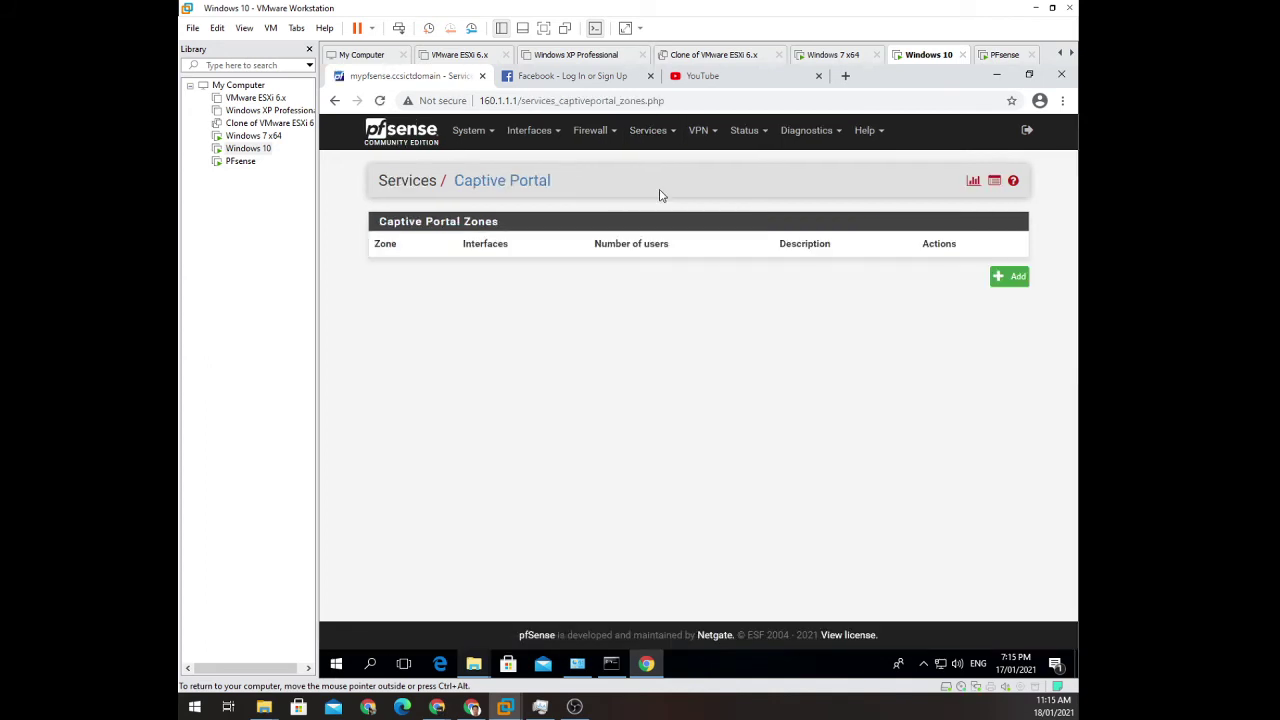
pyautogui.click(1008, 285)
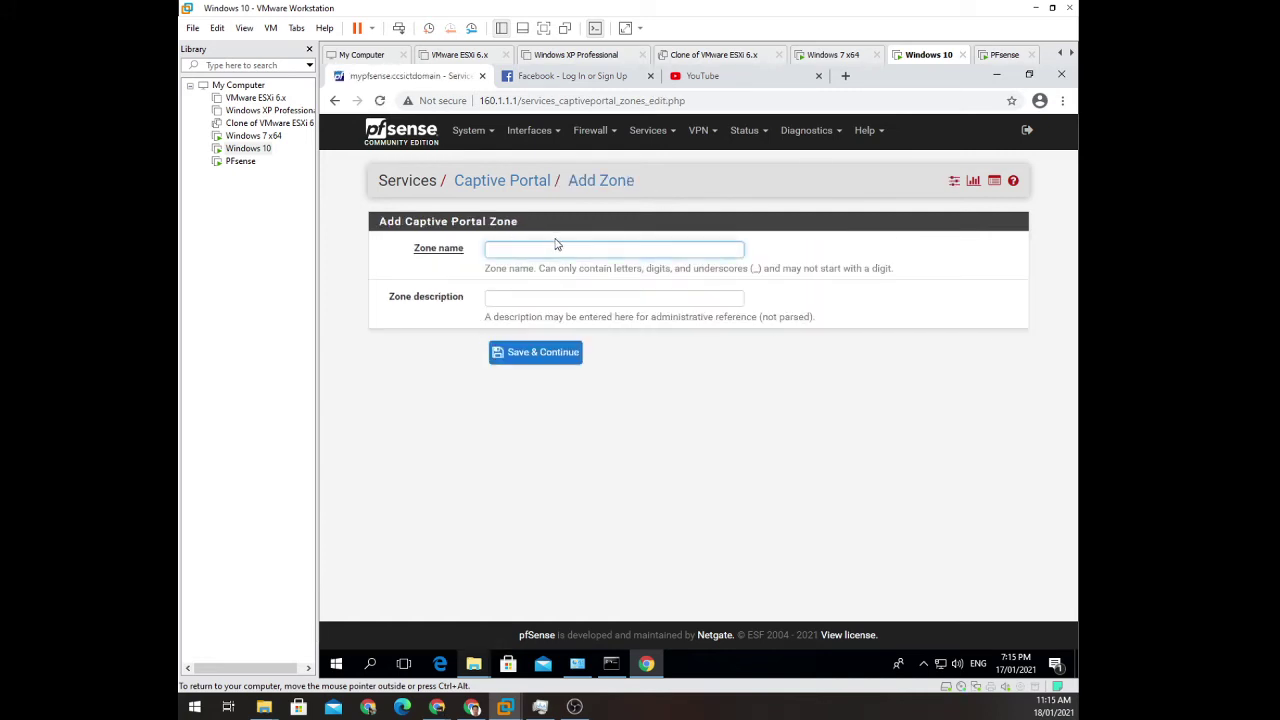
pyautogui.write('PortalKO')
pyautogui.click(614, 297)
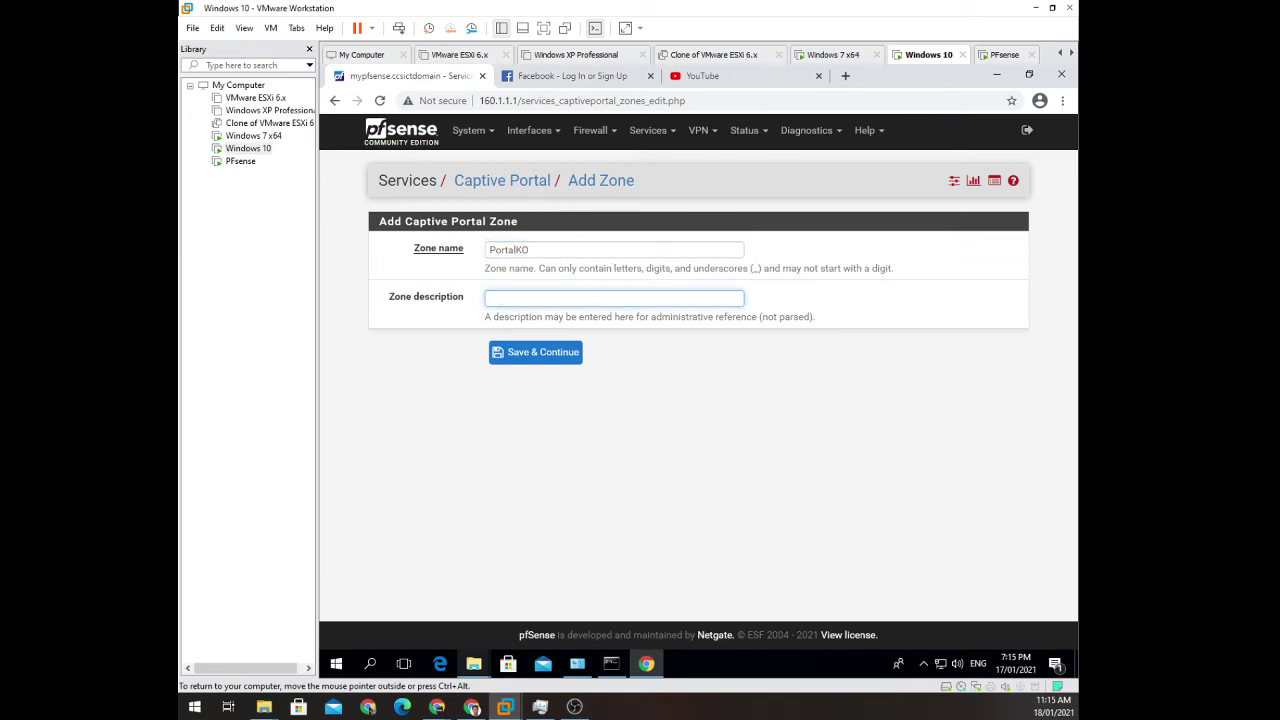
pyautogui.write('netwo')
pyautogui.press('BackSpace')
pyautogui.write('workkoto')
pyautogui.click(565, 357)
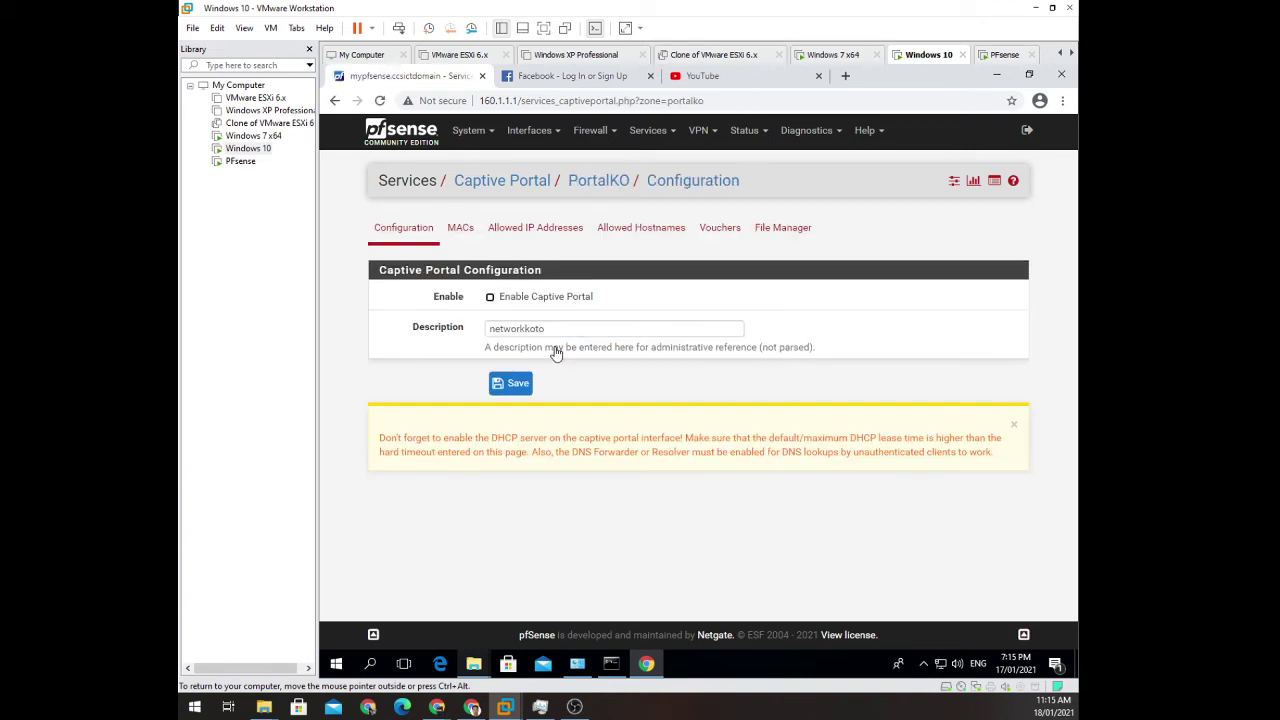
pyautogui.click(541, 297)
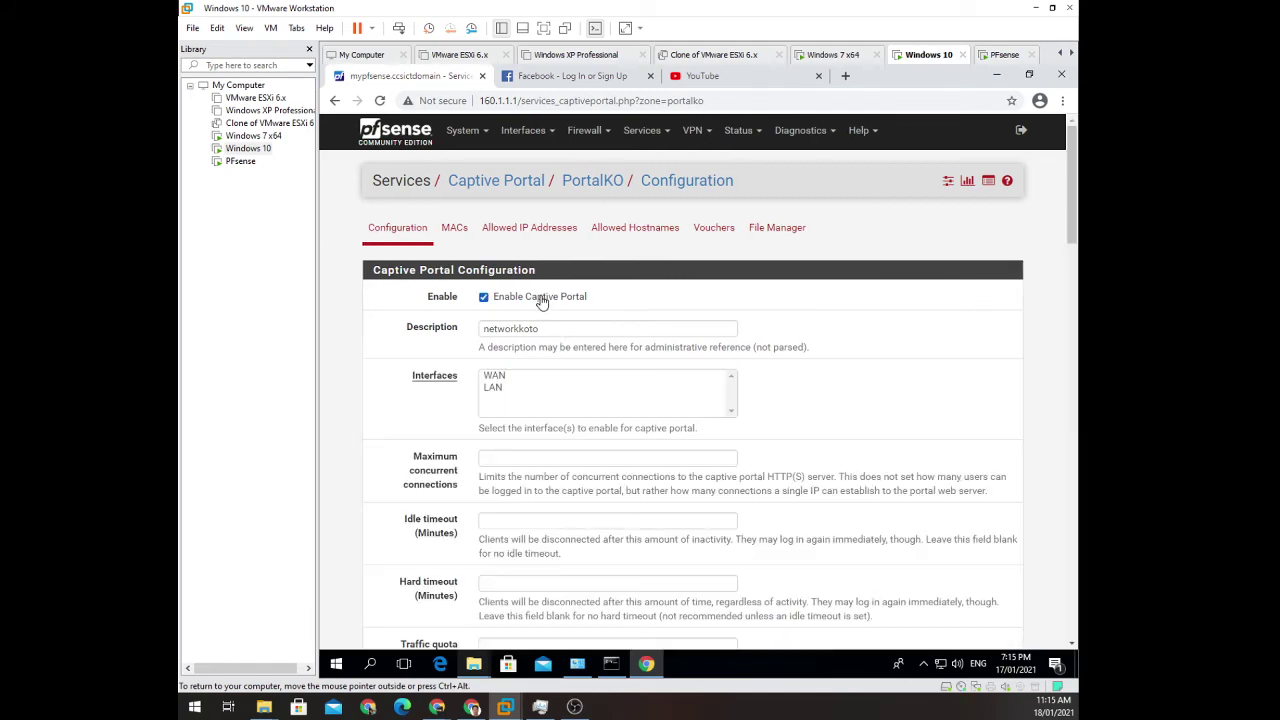
pyautogui.scroll(-1, 665, 300)
pyautogui.scroll(-2, 531, 383)
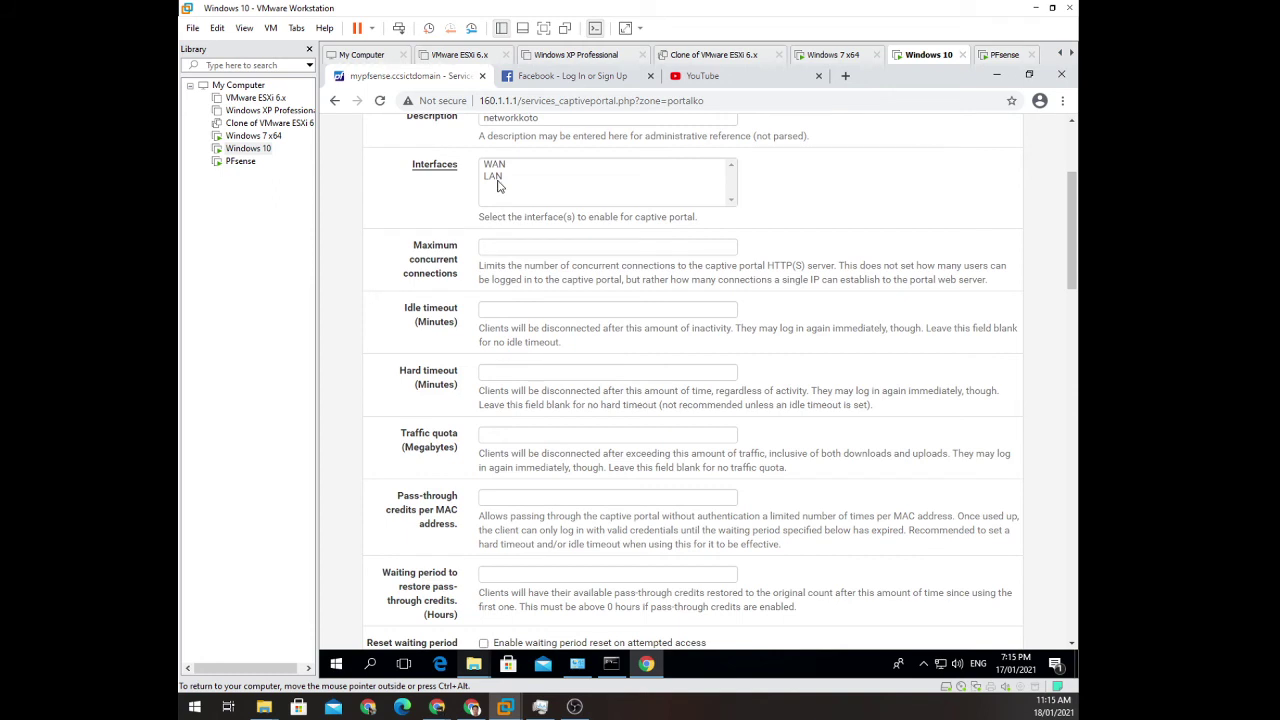
pyautogui.click(498, 178)
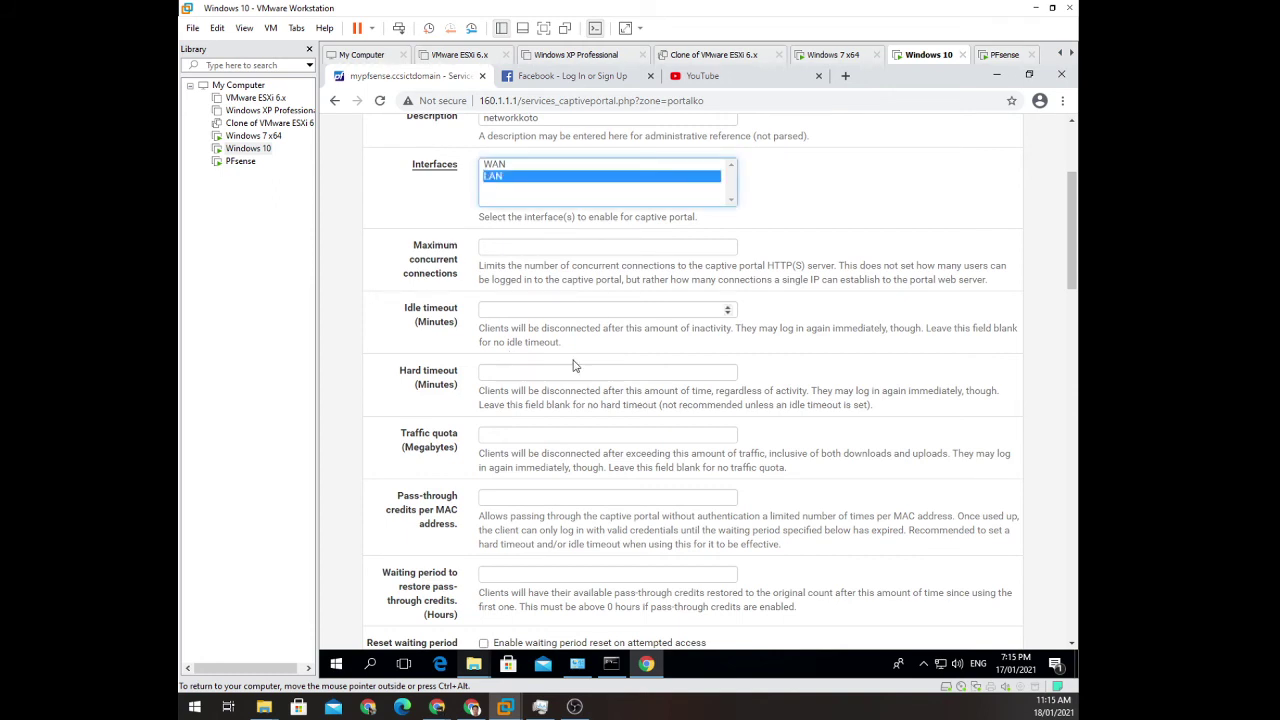
pyautogui.scroll(-1, 577, 366)
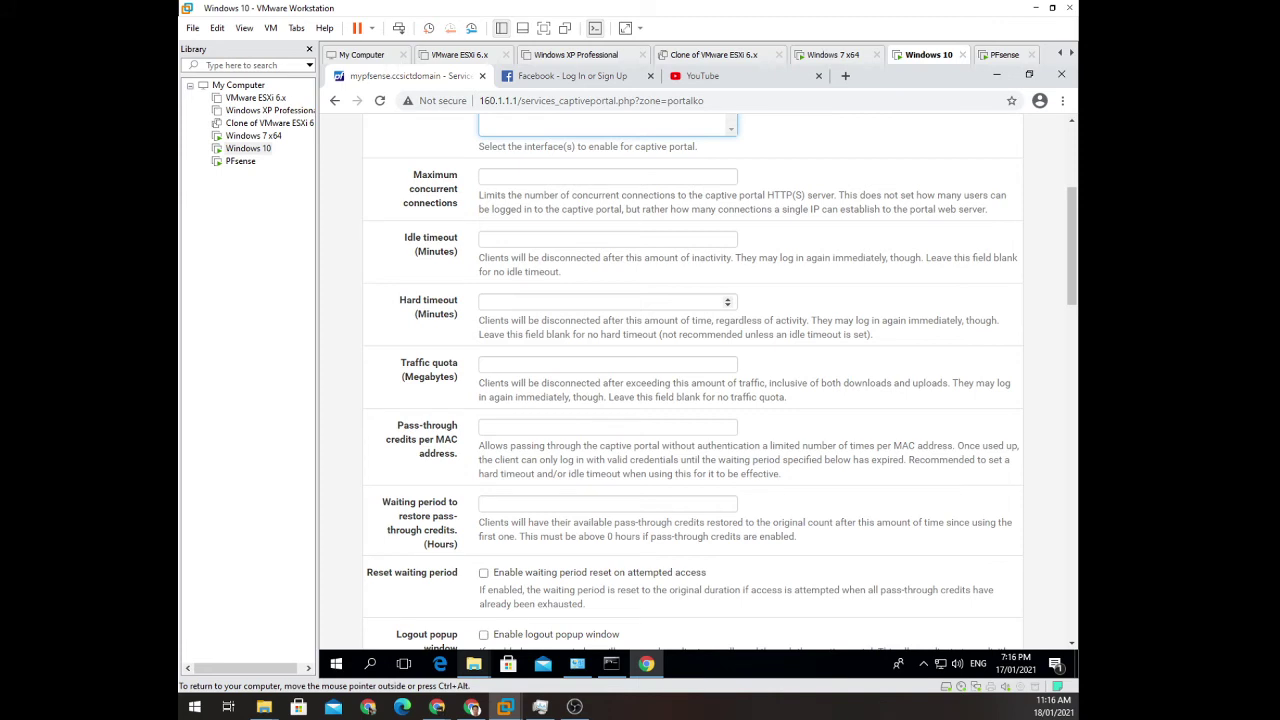
pyautogui.scroll(-1, 580, 306)
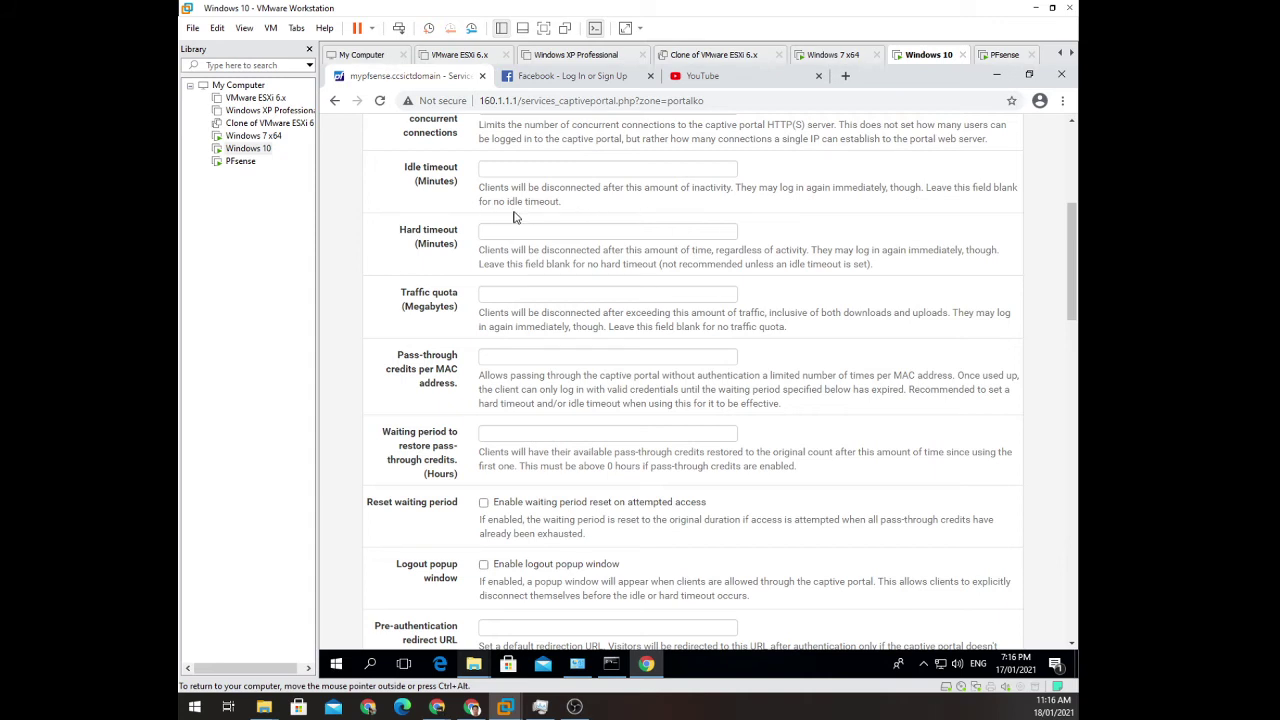
pyautogui.scroll(-1, 721, 383)
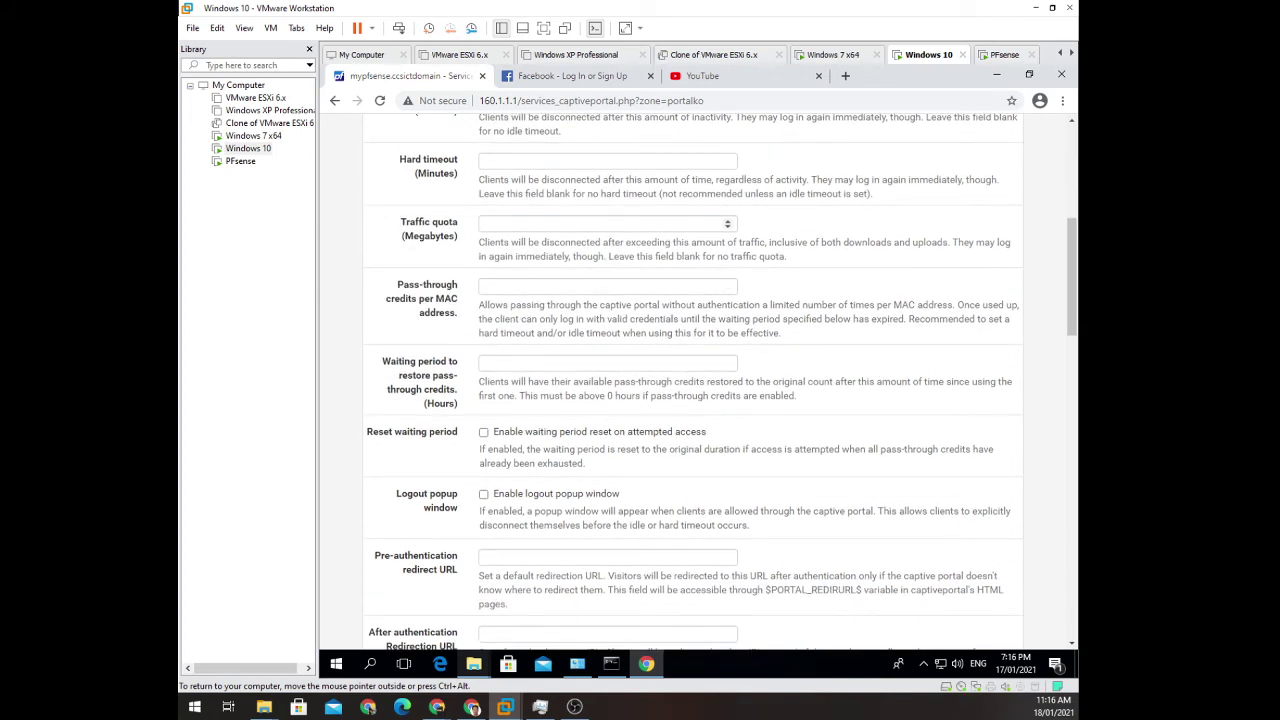
pyautogui.click(608, 224)
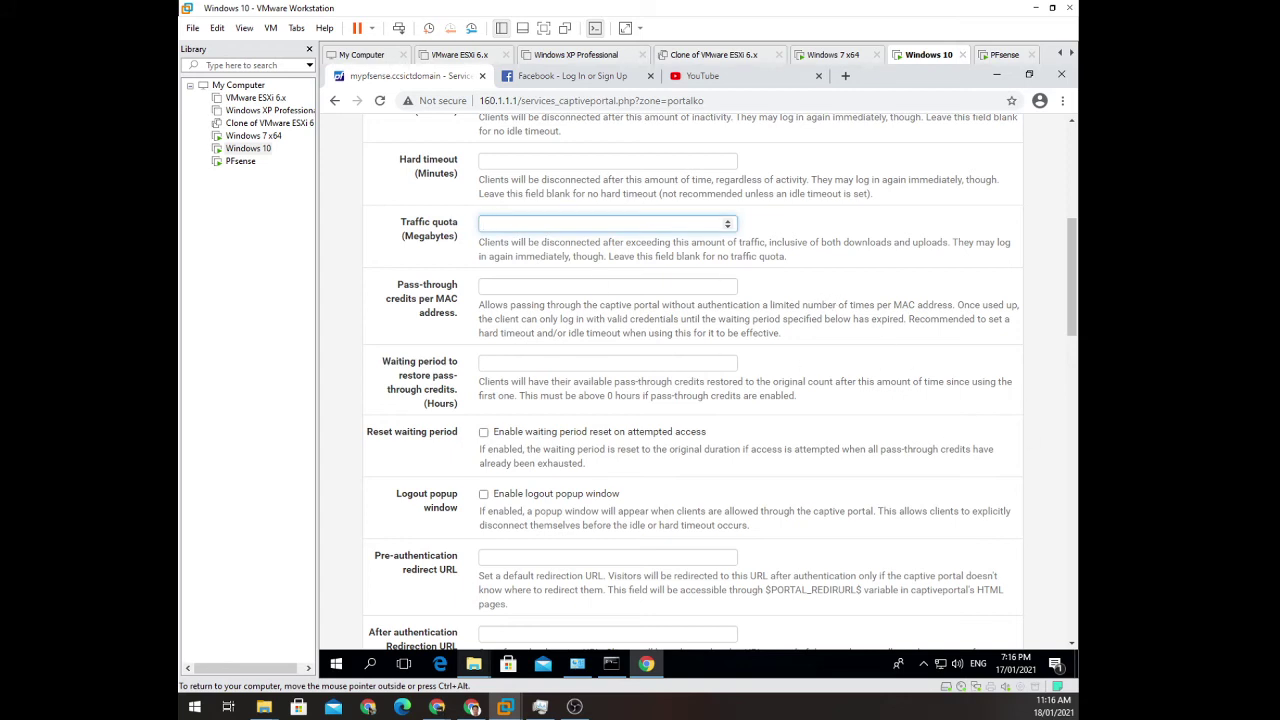
pyautogui.scroll(-1, 868, 330)
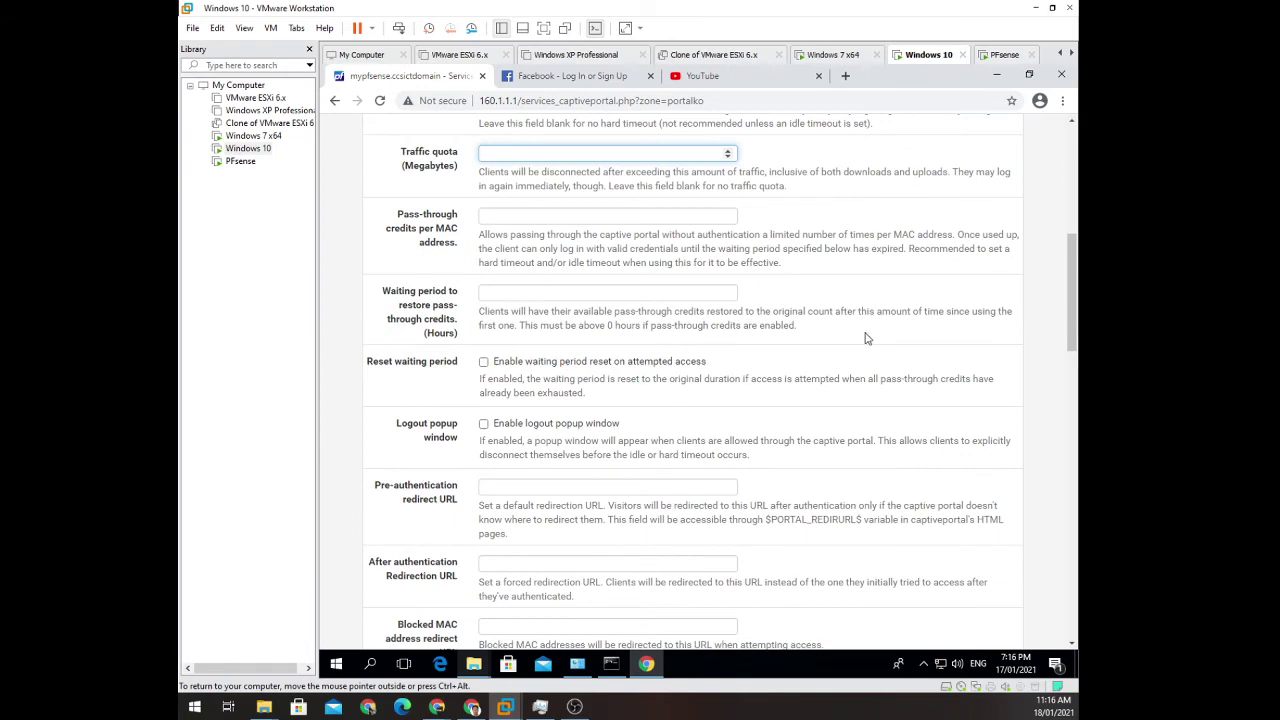
pyautogui.scroll(-1, 870, 340)
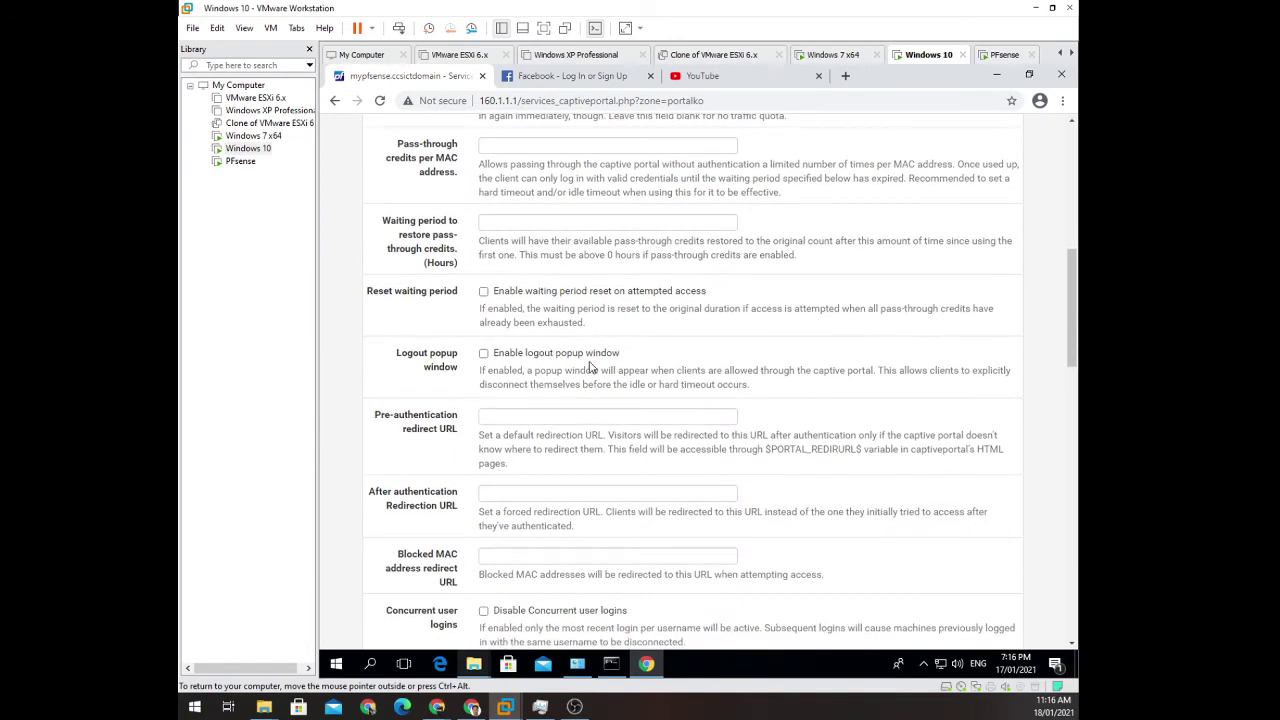
pyautogui.scroll(-1, 604, 356)
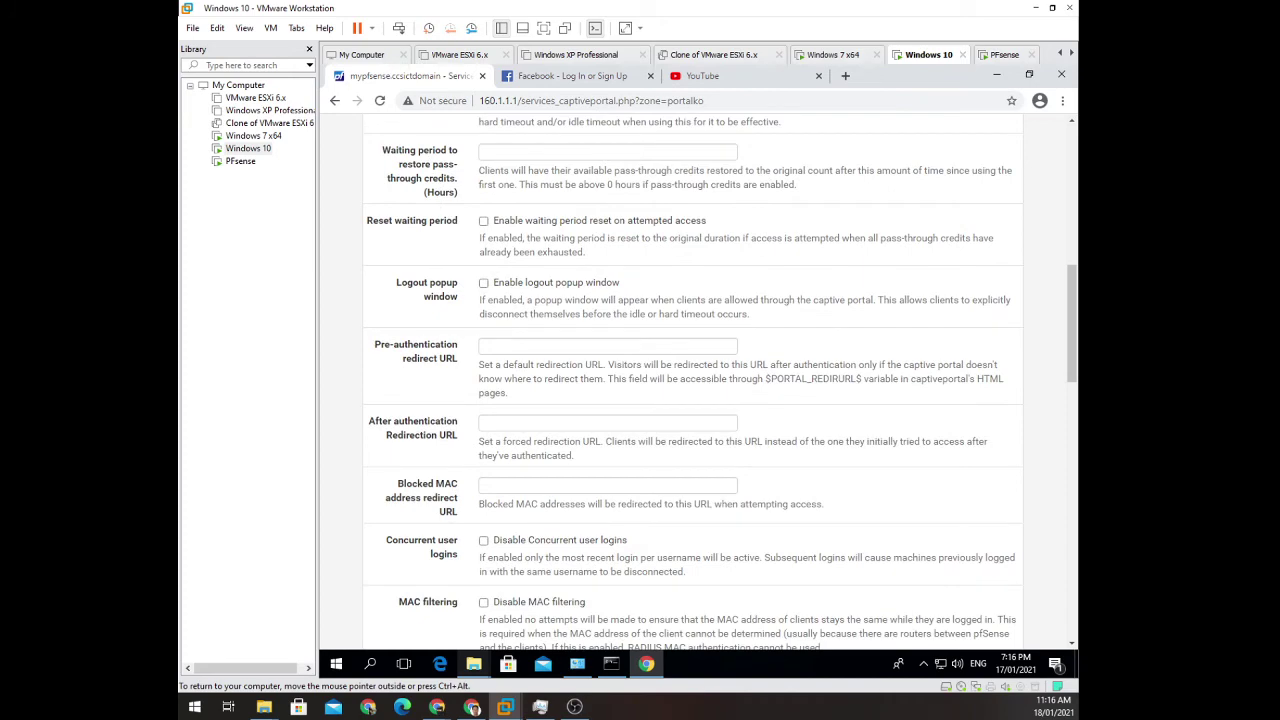
pyautogui.scroll(-1, 690, 380)
pyautogui.scroll(-1, 690, 380)
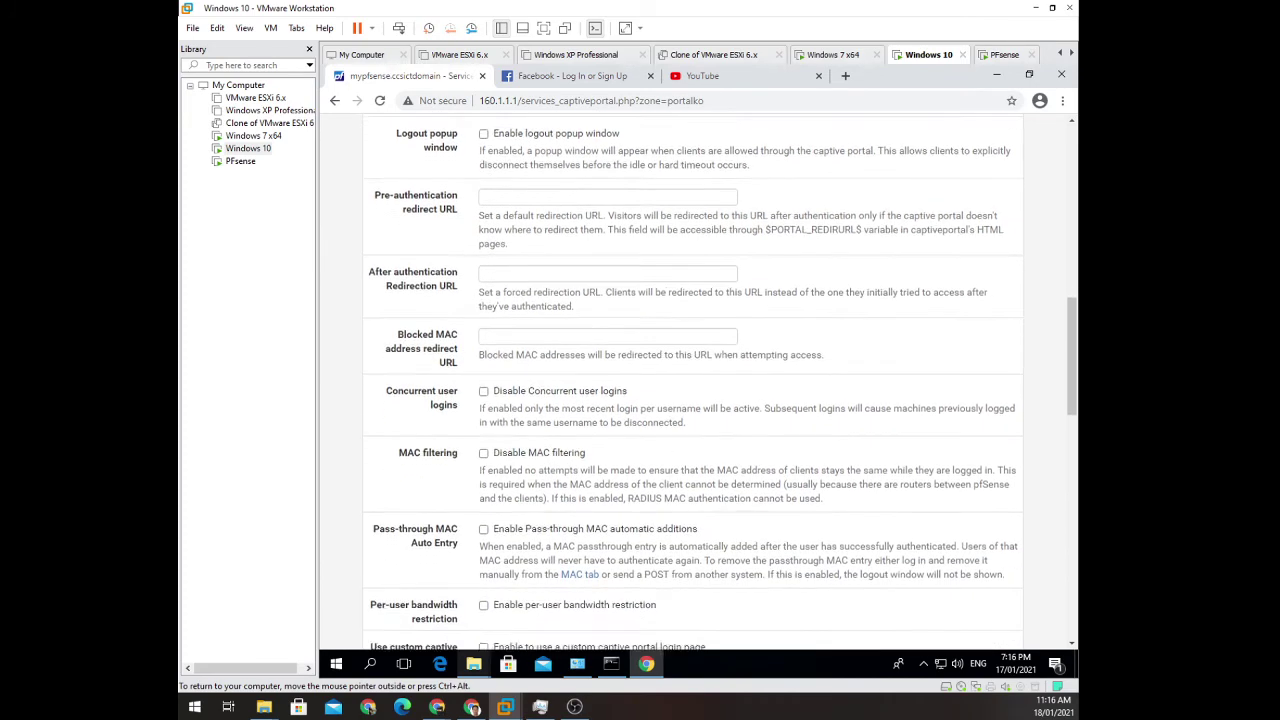
pyautogui.scroll(-1, 690, 380)
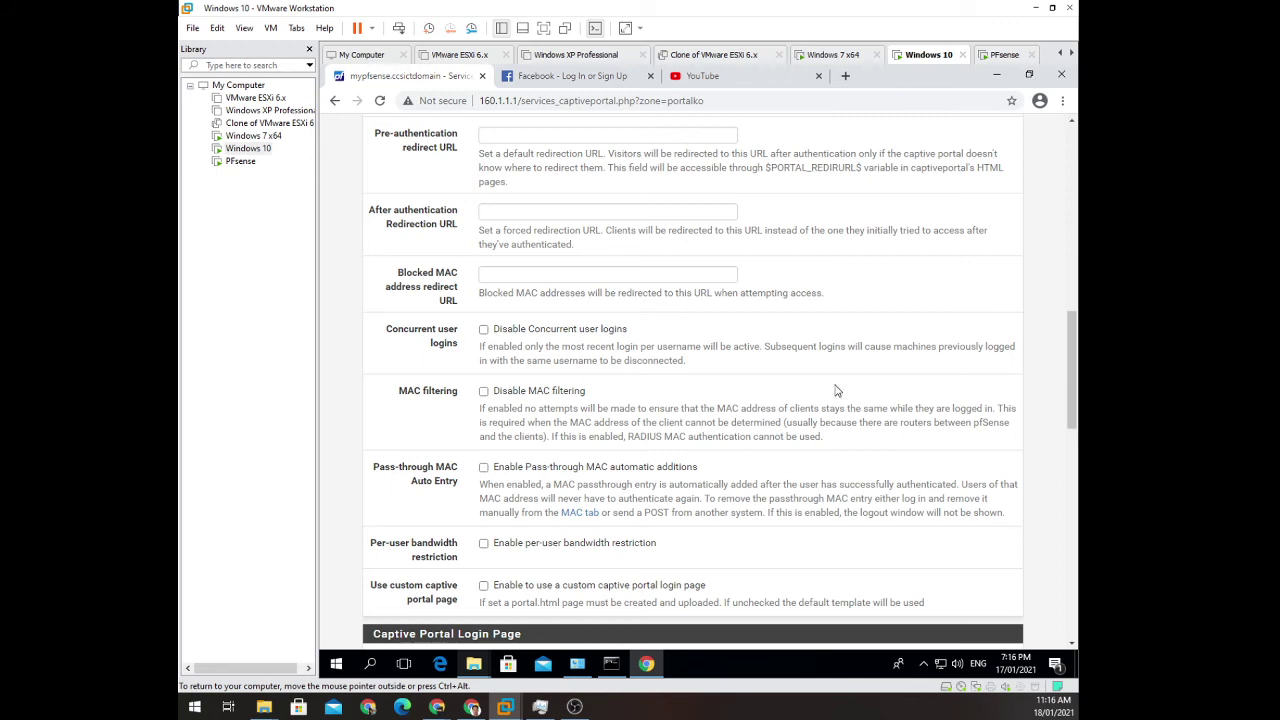
pyautogui.scroll(-1, 774, 318)
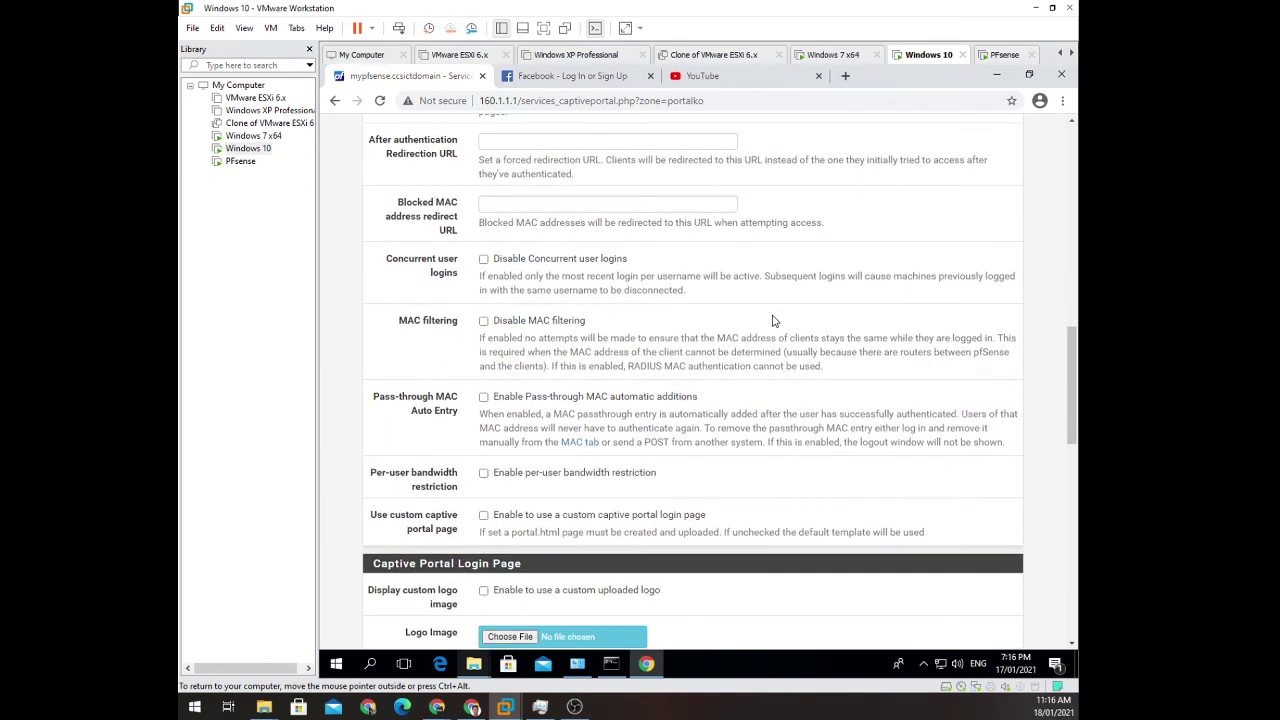
pyautogui.scroll(-1, 772, 321)
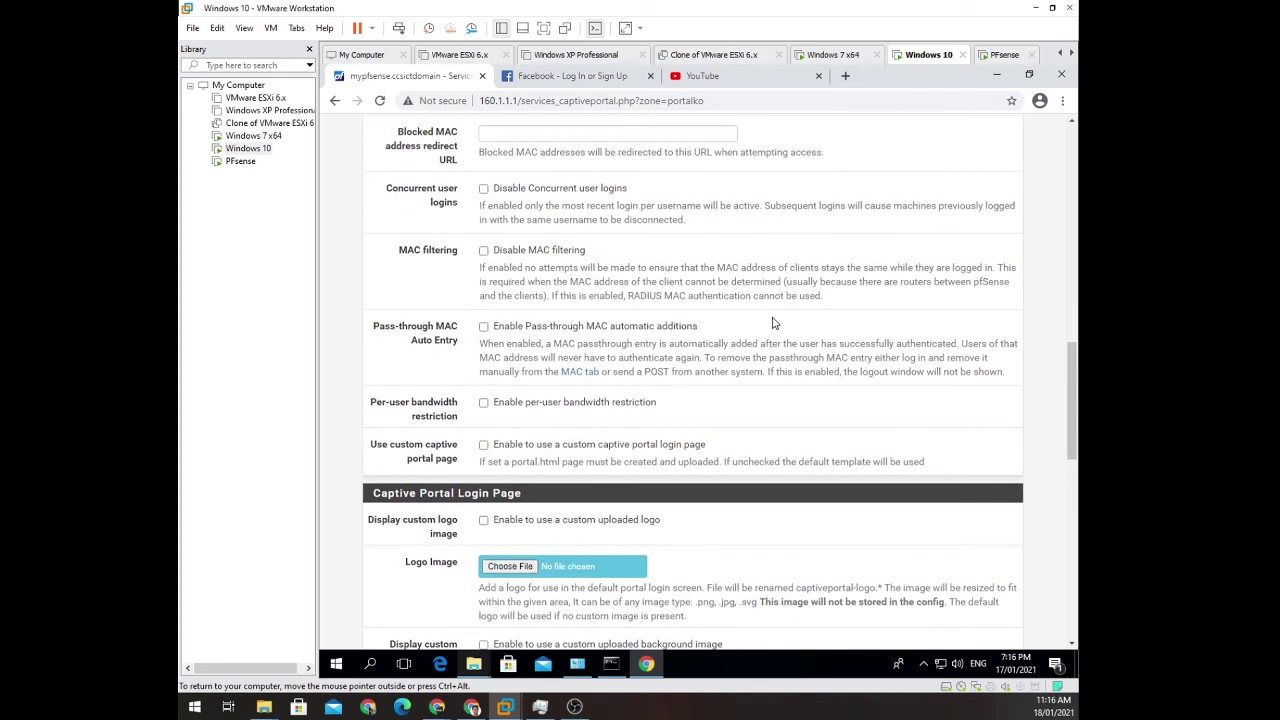
pyautogui.scroll(-1, 773, 323)
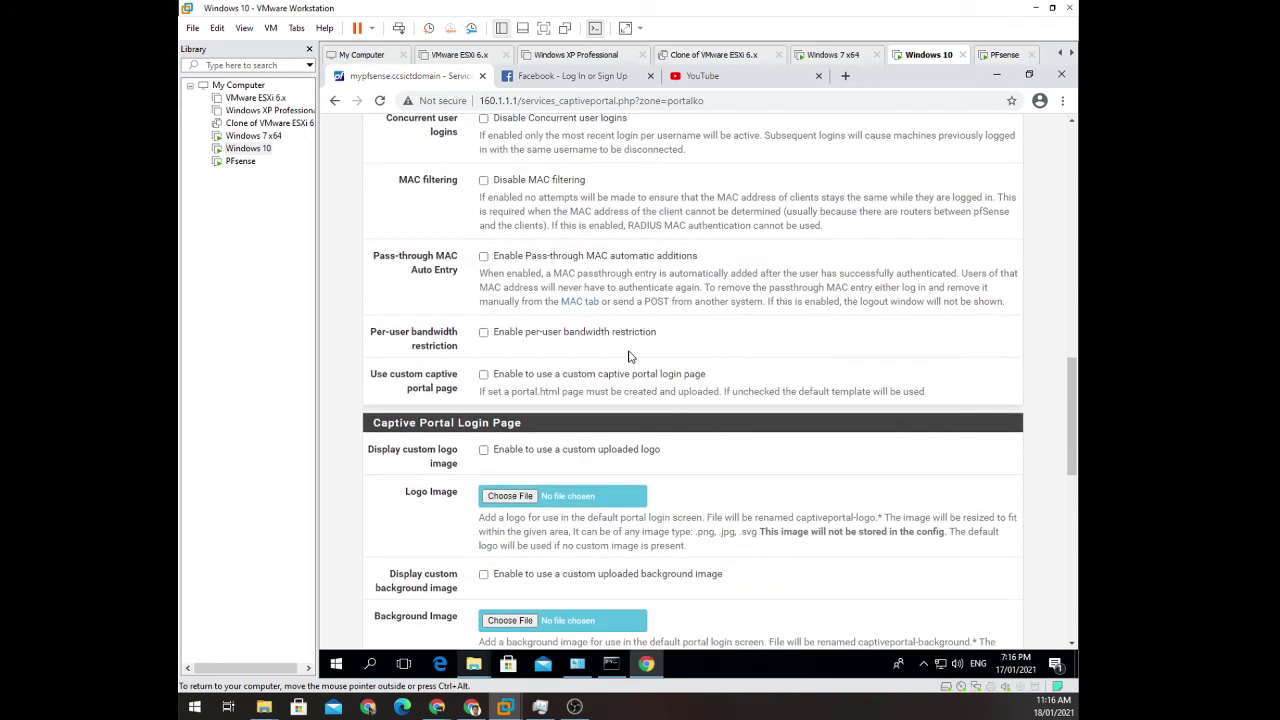
# Enable per-user bandwidth restriction with 1024 Kbit/s default download and 512 Kbit/s default upload.
pyautogui.click(484, 334)
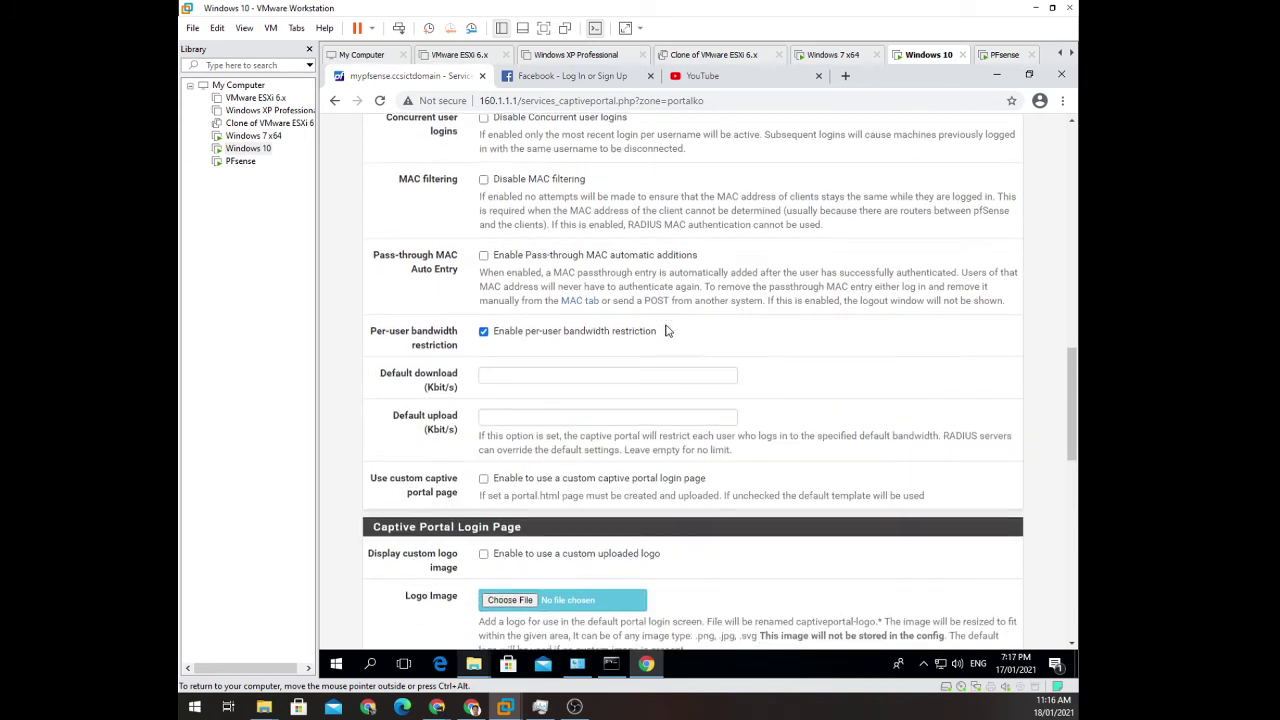
pyautogui.scroll(-1, 543, 320)
pyautogui.click(543, 306)
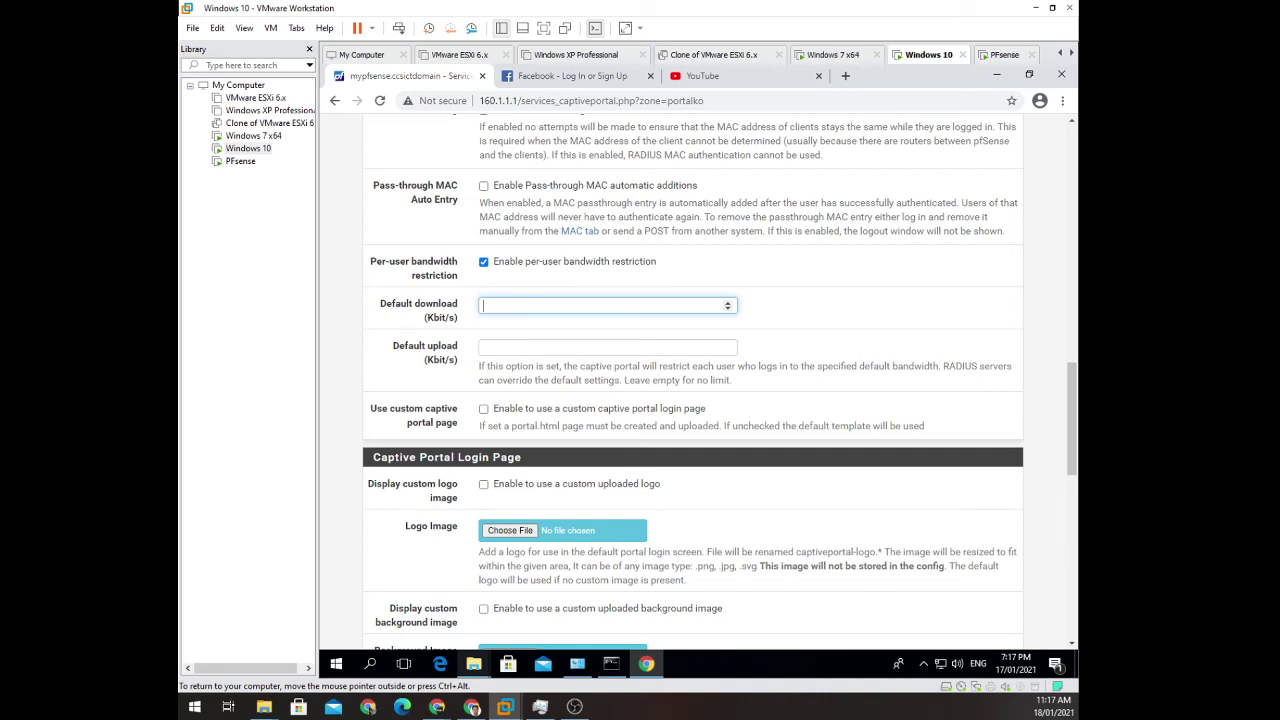
pyautogui.write('1024')
pyautogui.click(560, 347)
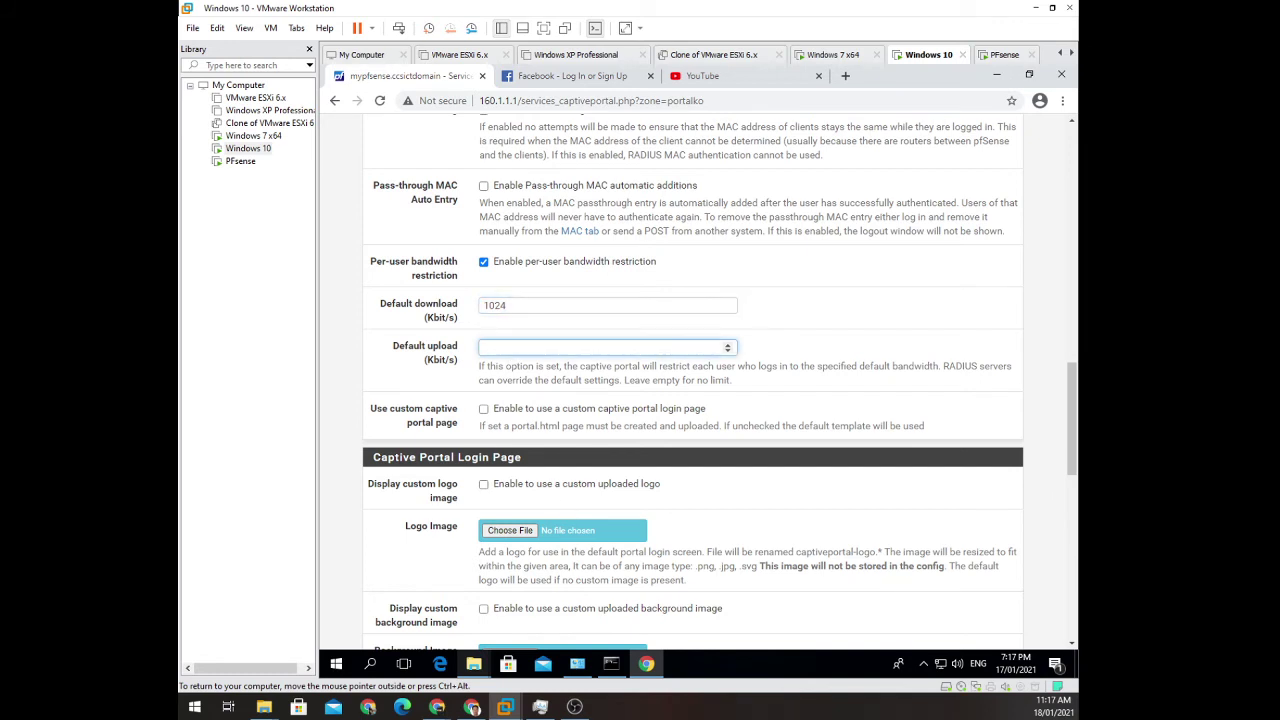
pyautogui.write('512')
pyautogui.scroll(-1, 676, 384)
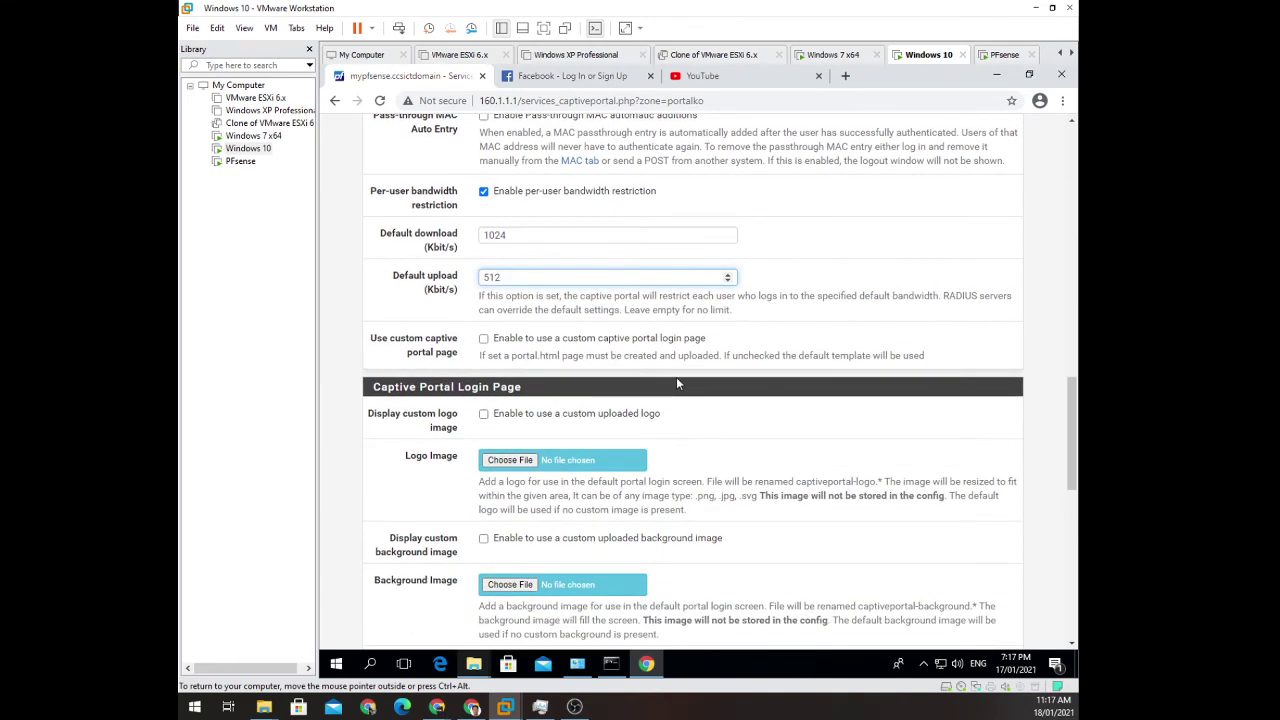
pyautogui.scroll(-1, 677, 384)
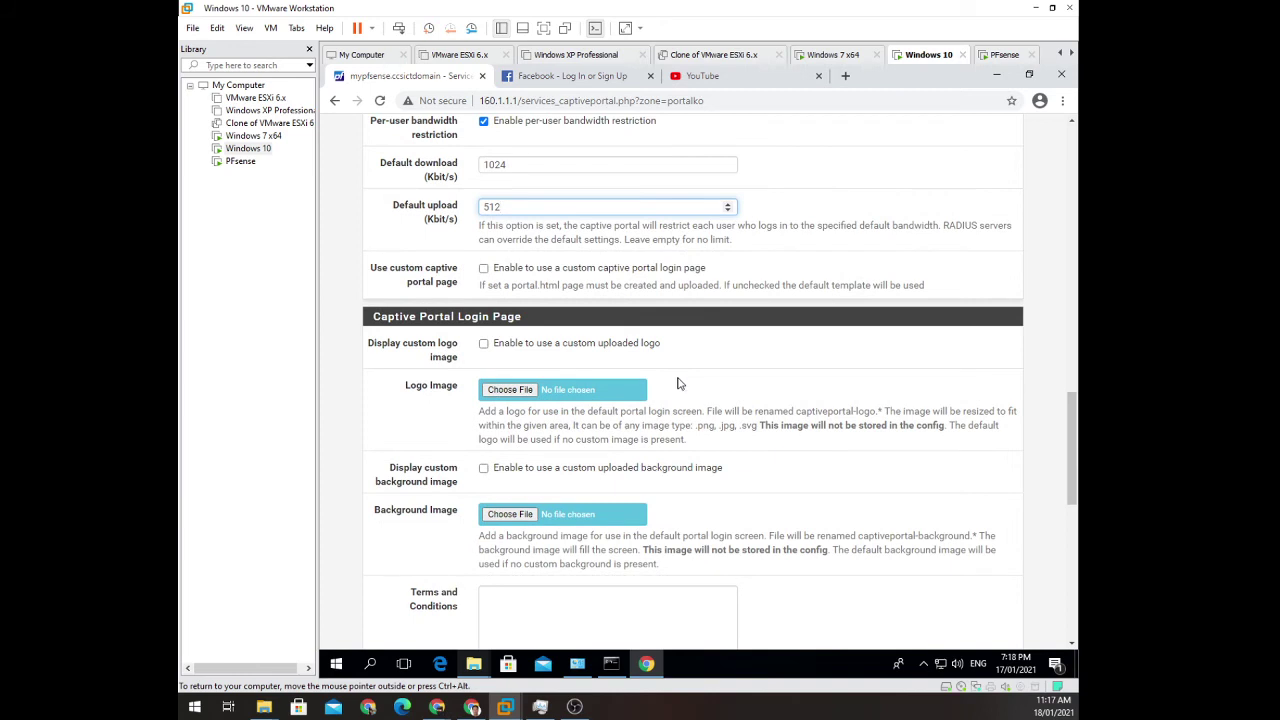
pyautogui.scroll(-1, 769, 407)
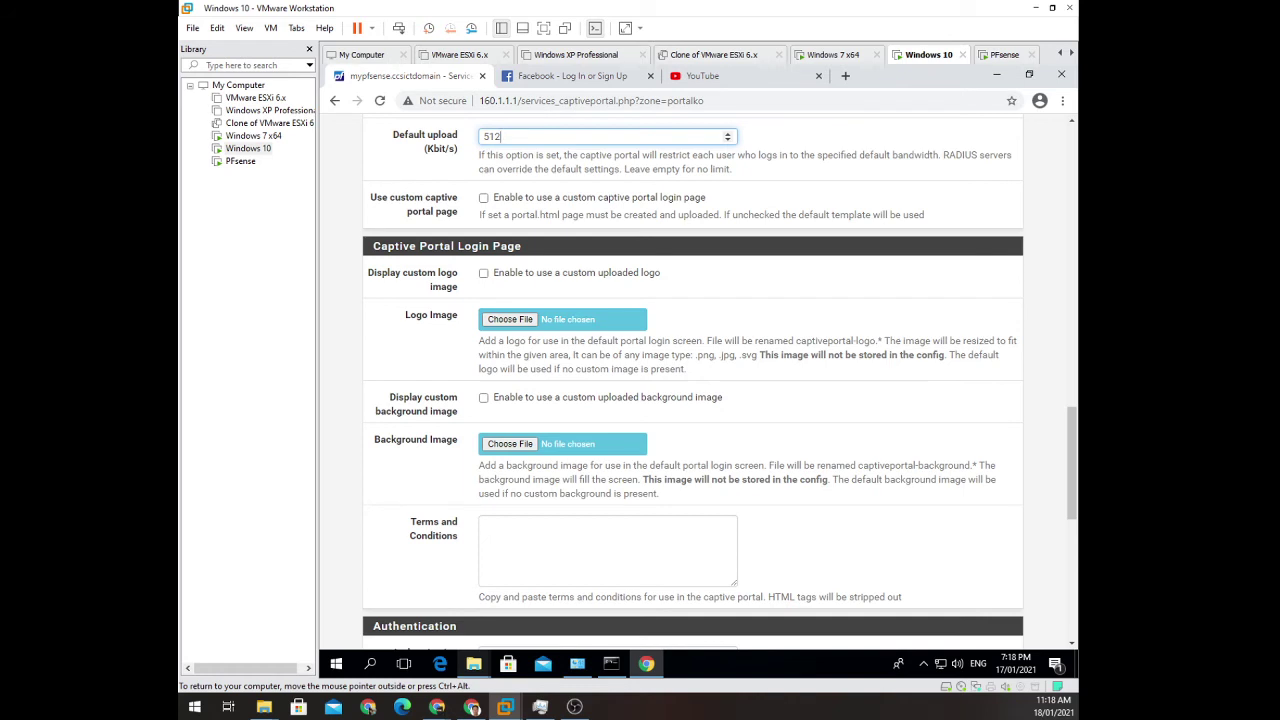
# Save PortalKO's settings, which fails because no authentication server is selected.
pyautogui.scroll(-1, 673, 408)
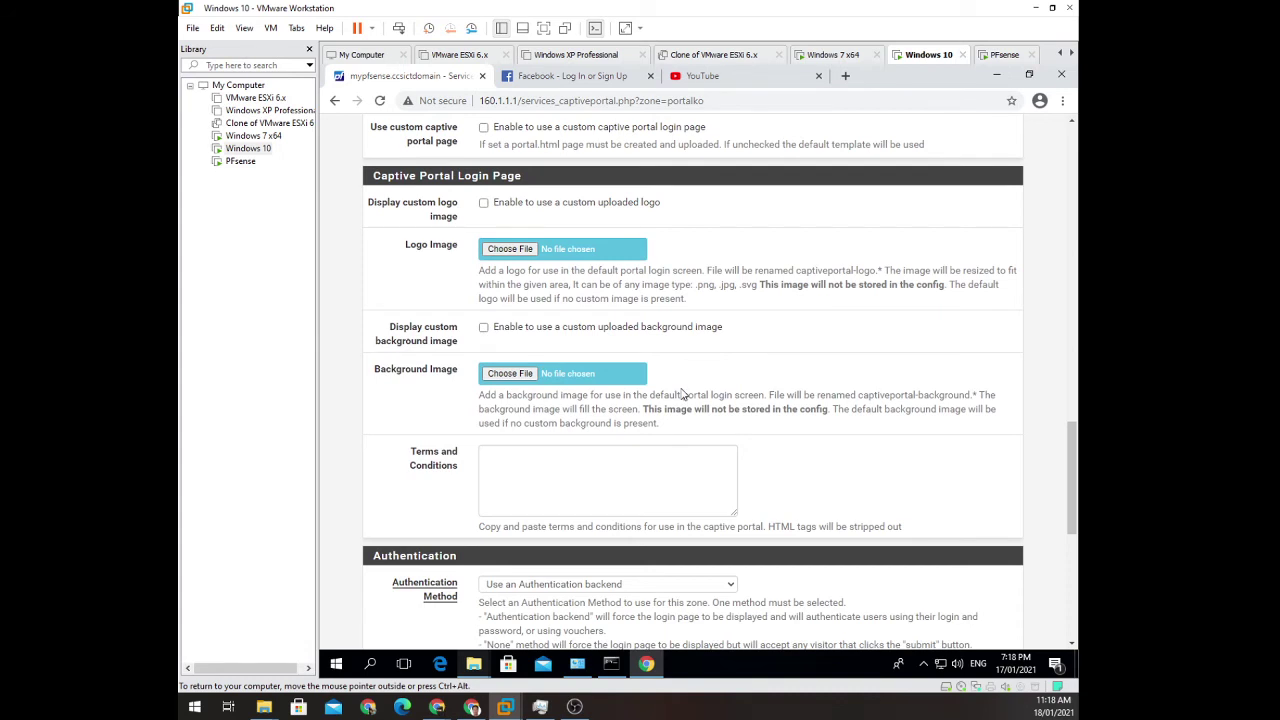
pyautogui.scroll(-1, 683, 394)
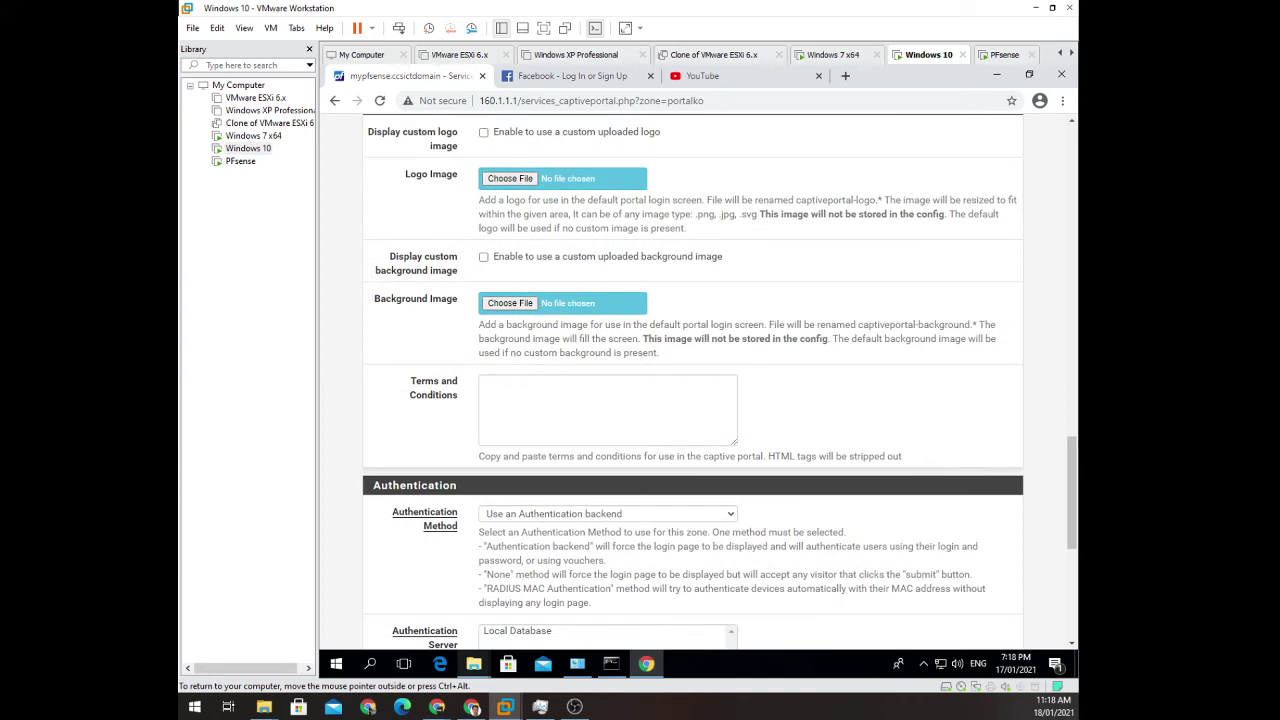
pyautogui.scroll(1, 693, 381)
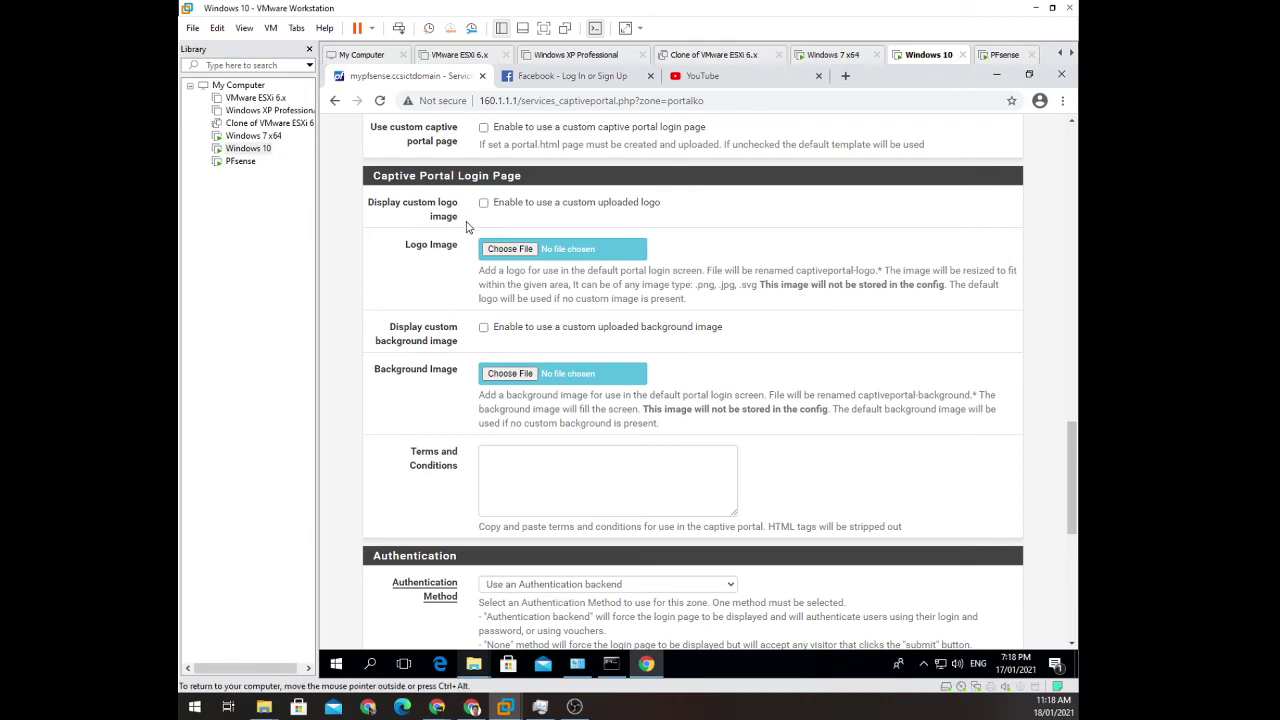
pyautogui.scroll(-4, 493, 216)
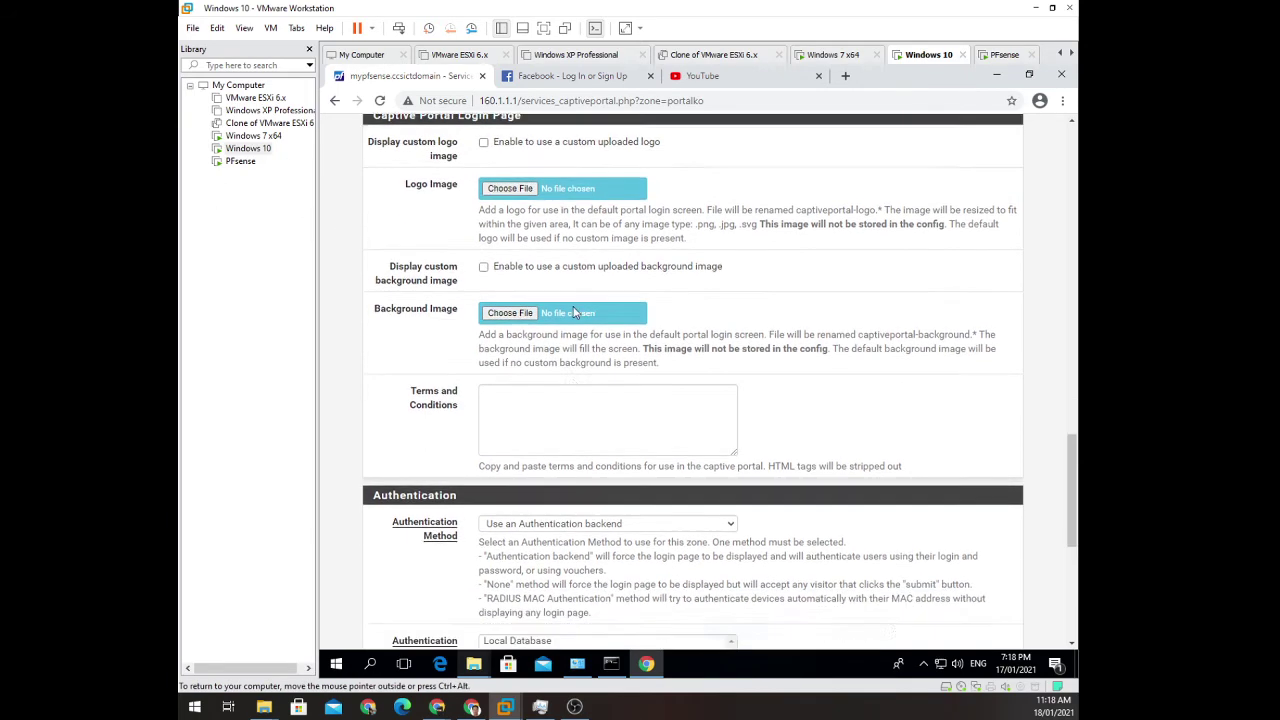
pyautogui.scroll(-3, 571, 380)
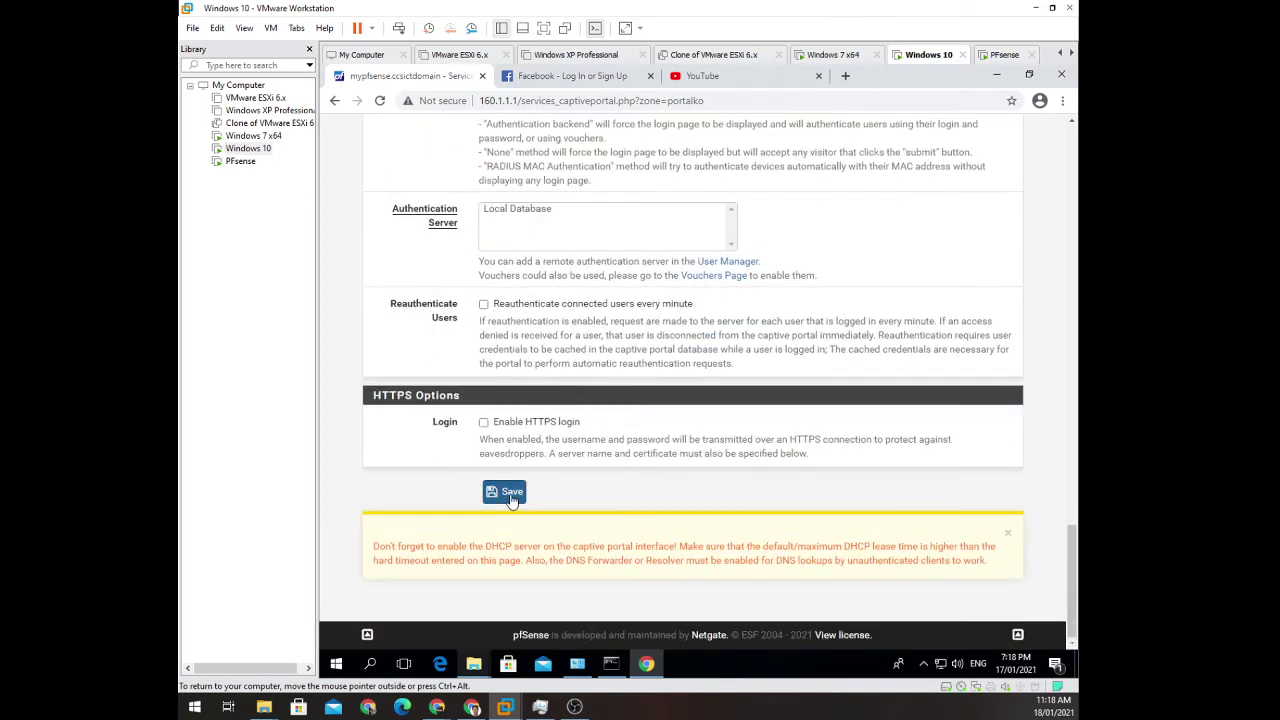
pyautogui.click(510, 495)
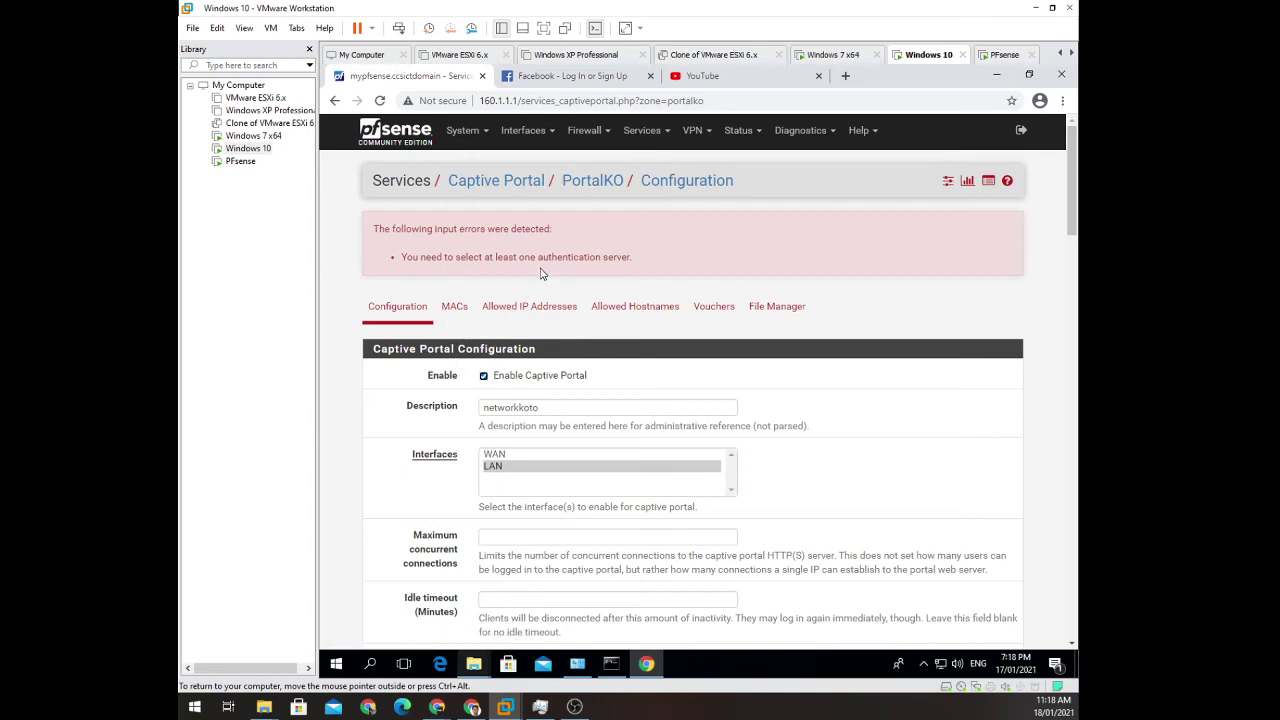
# Select Local Database as the authentication server and save PortalKO's settings.
pyautogui.scroll(-3, 586, 340)
pyautogui.scroll(-9, 618, 385)
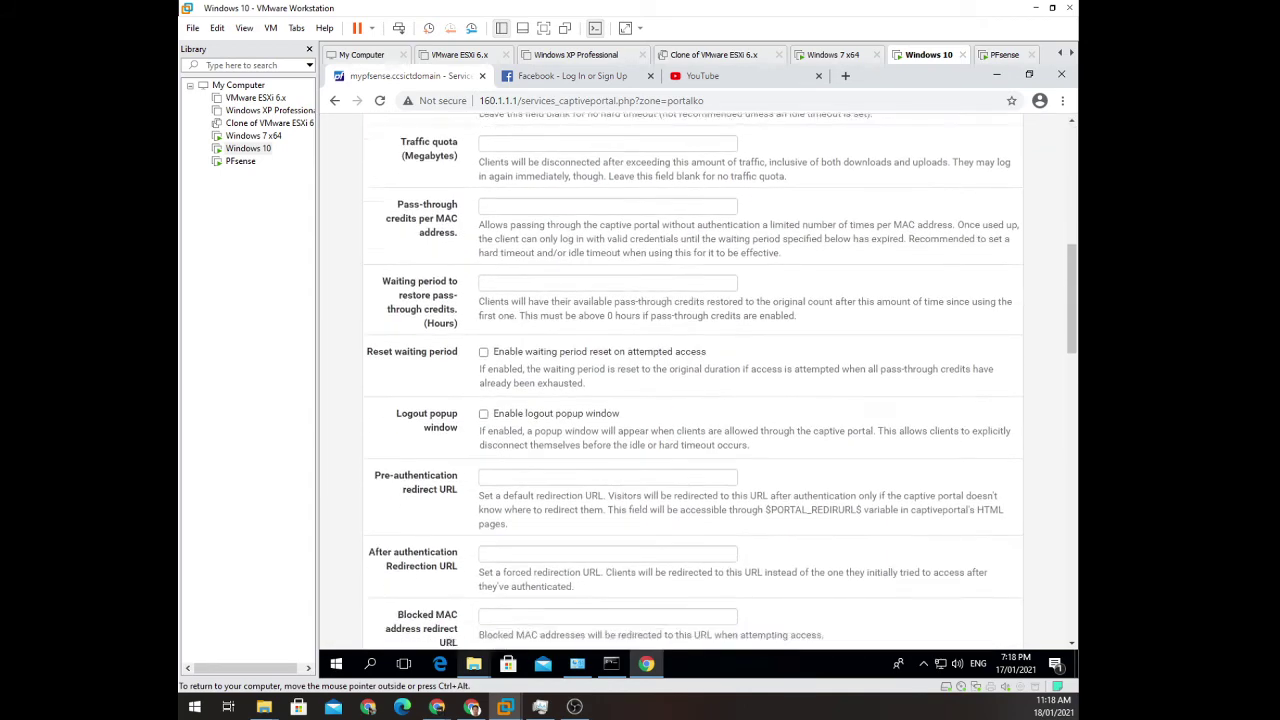
pyautogui.scroll(-10, 618, 387)
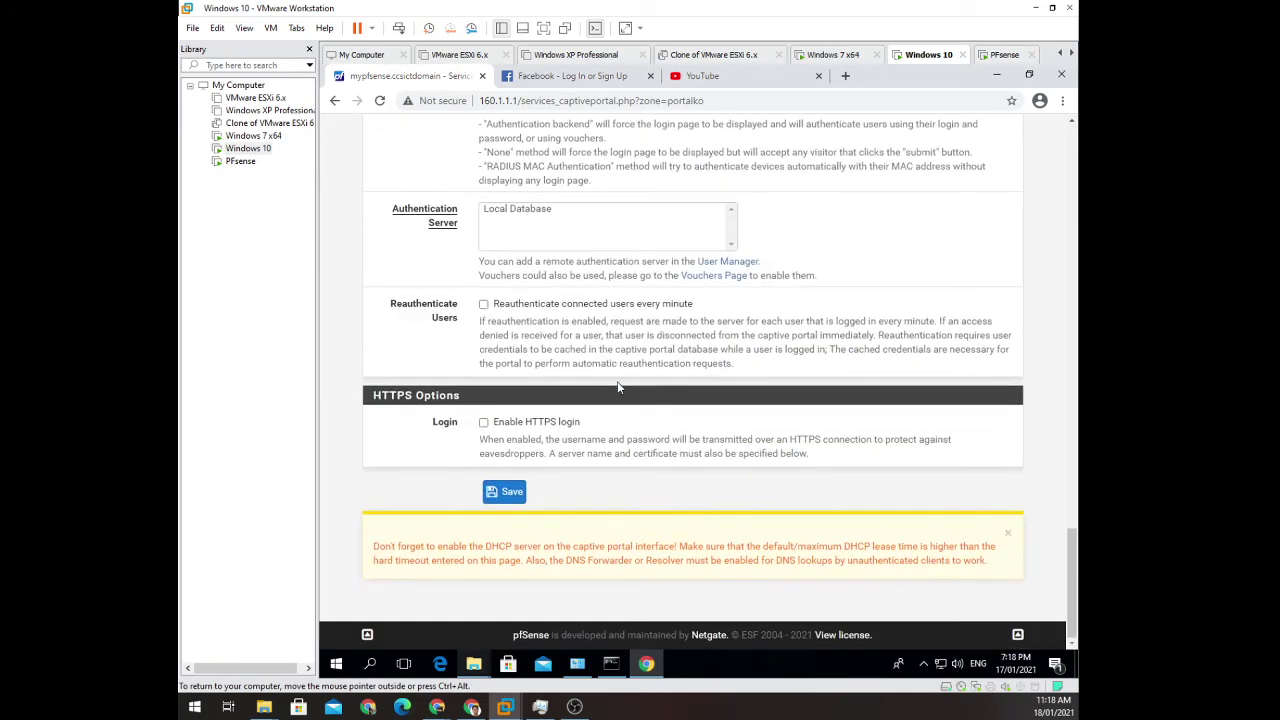
pyautogui.scroll(2, 617, 385)
pyautogui.click(508, 352)
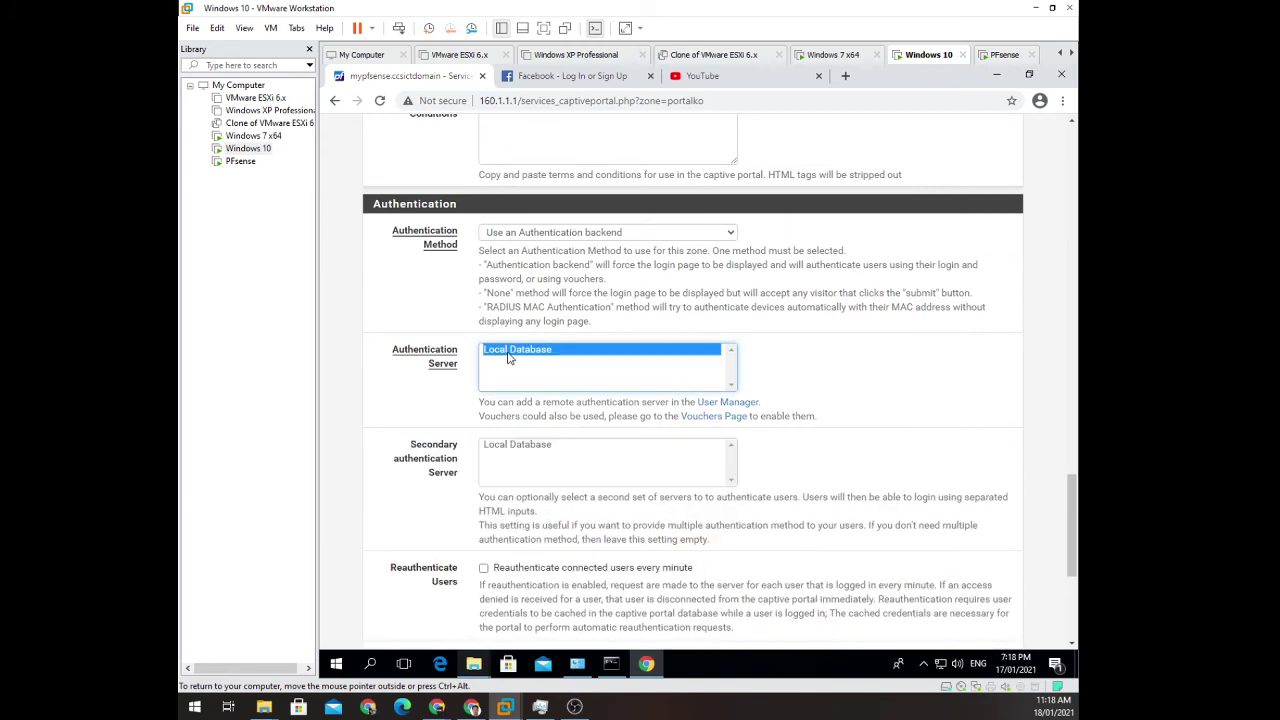
pyautogui.scroll(-2, 610, 375)
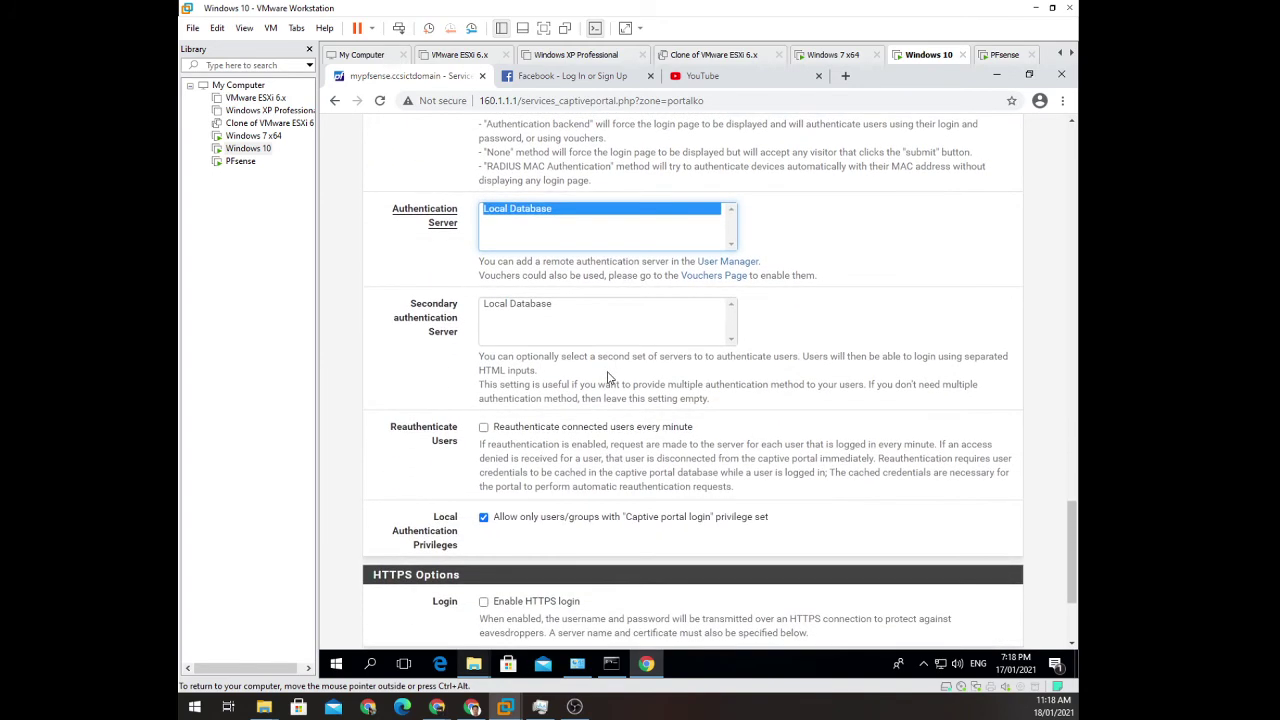
pyautogui.scroll(-3, 609, 378)
pyautogui.click(512, 493)
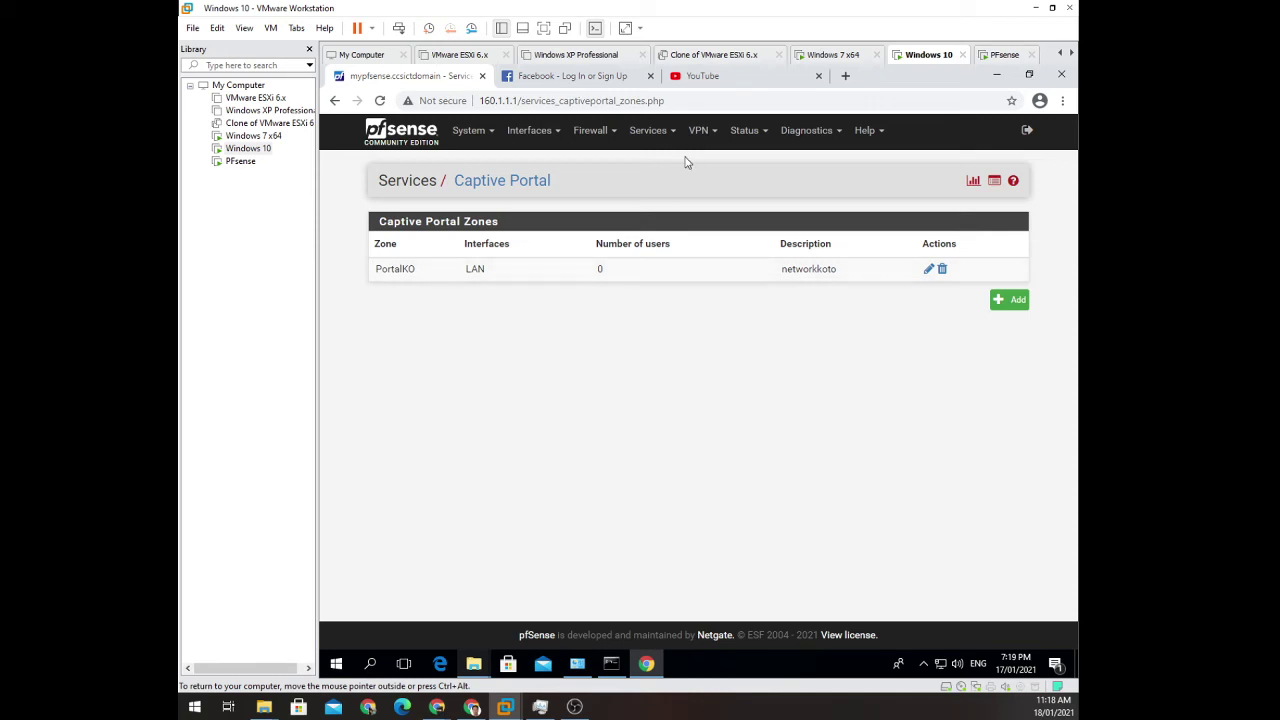
# Reload the Facebook tab to trigger the PortalKO login page, then close the Facebook and YouTube tabs.
pyautogui.click(928, 269)
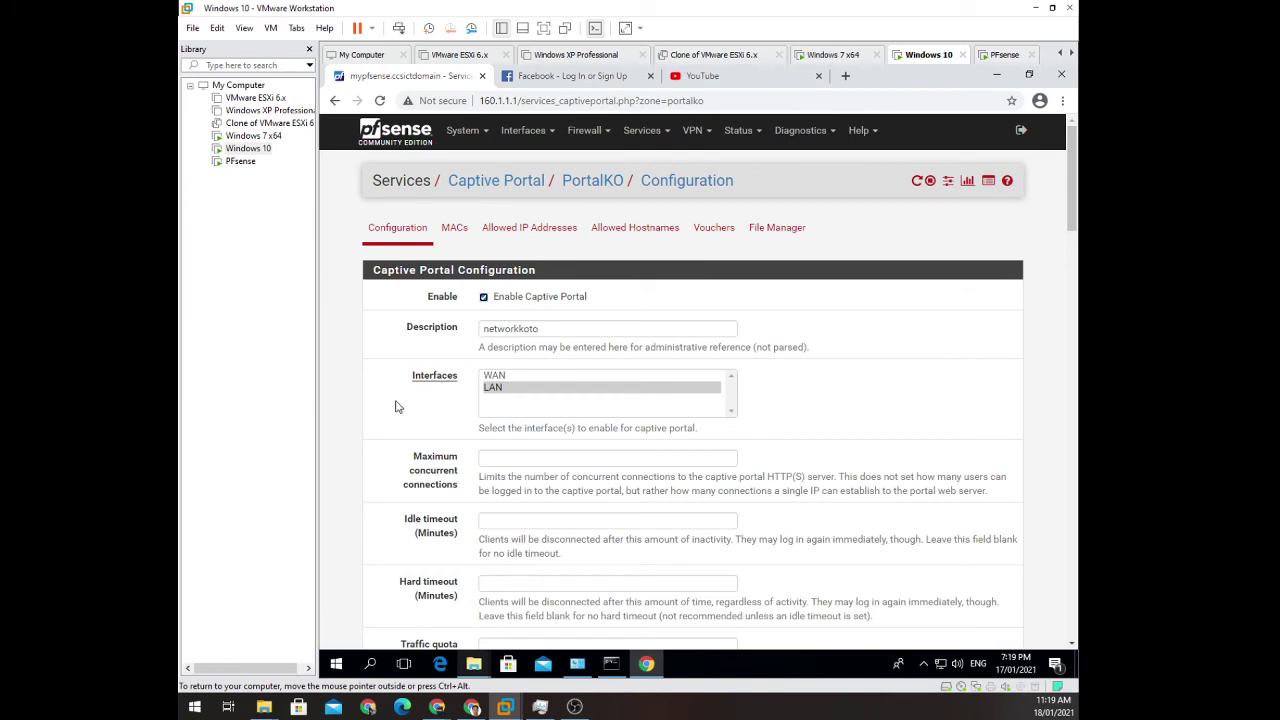
pyautogui.click(570, 76)
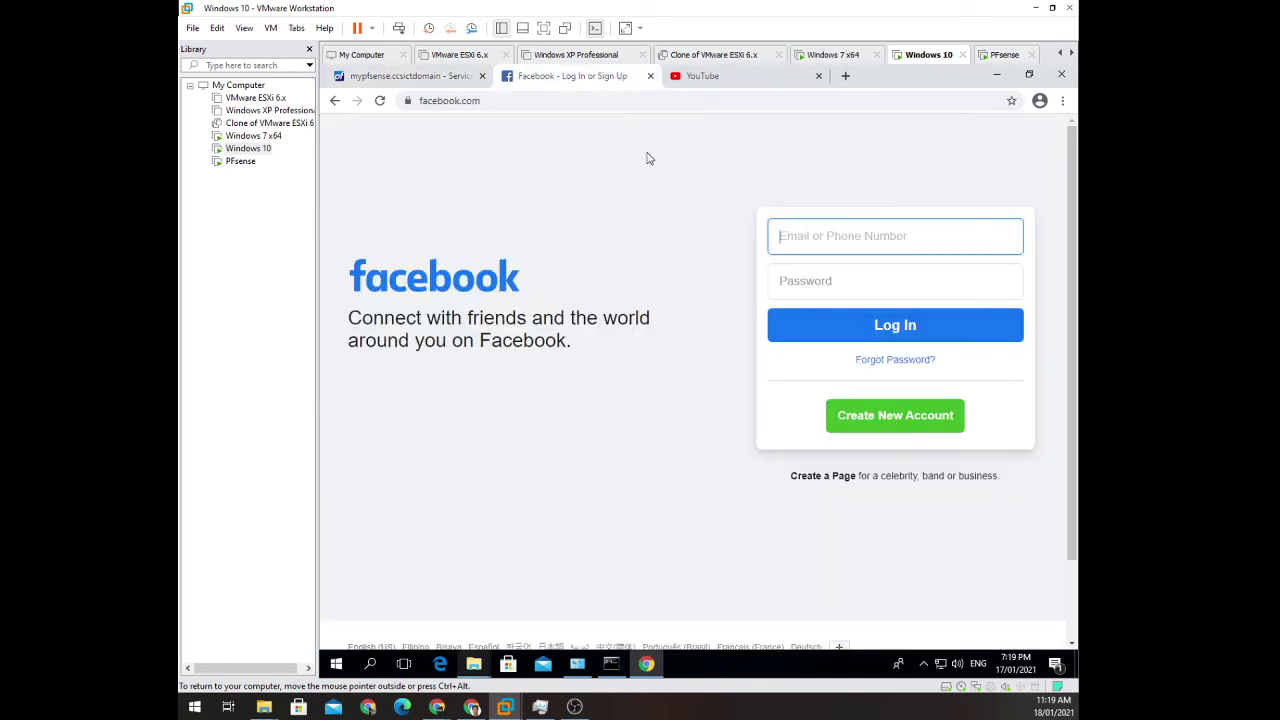
pyautogui.click(380, 100)
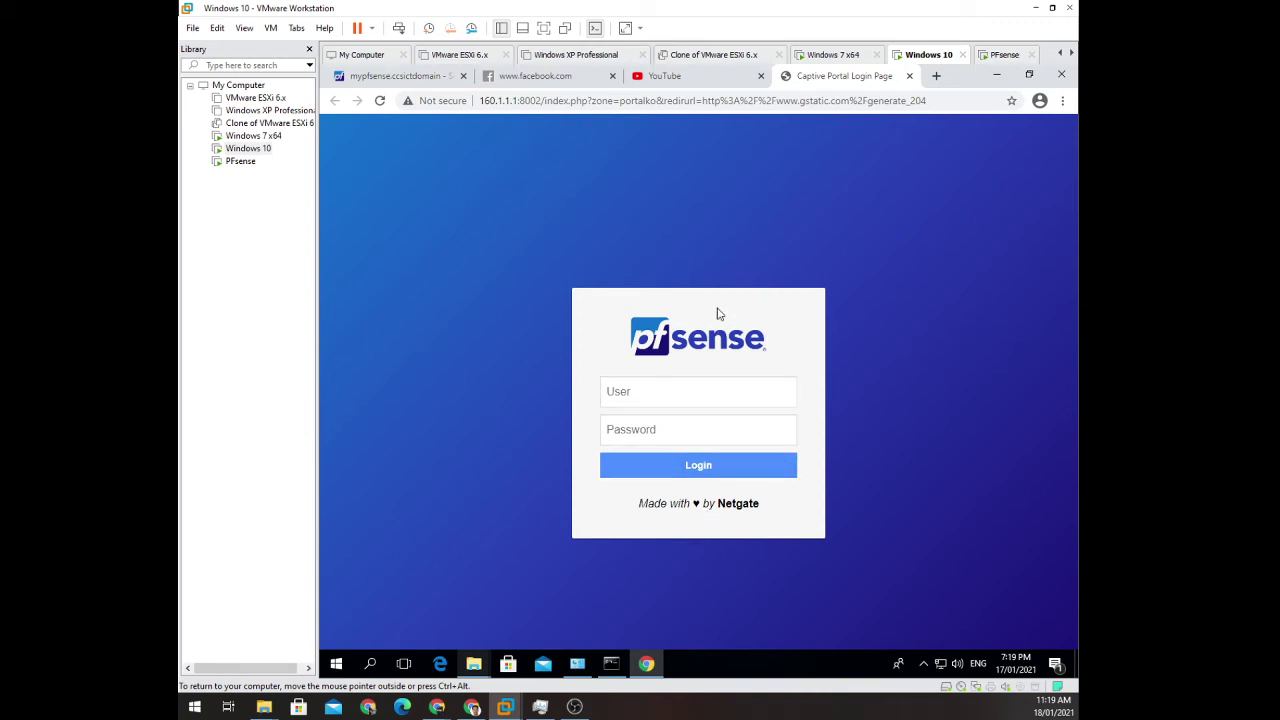
pyautogui.click(612, 76)
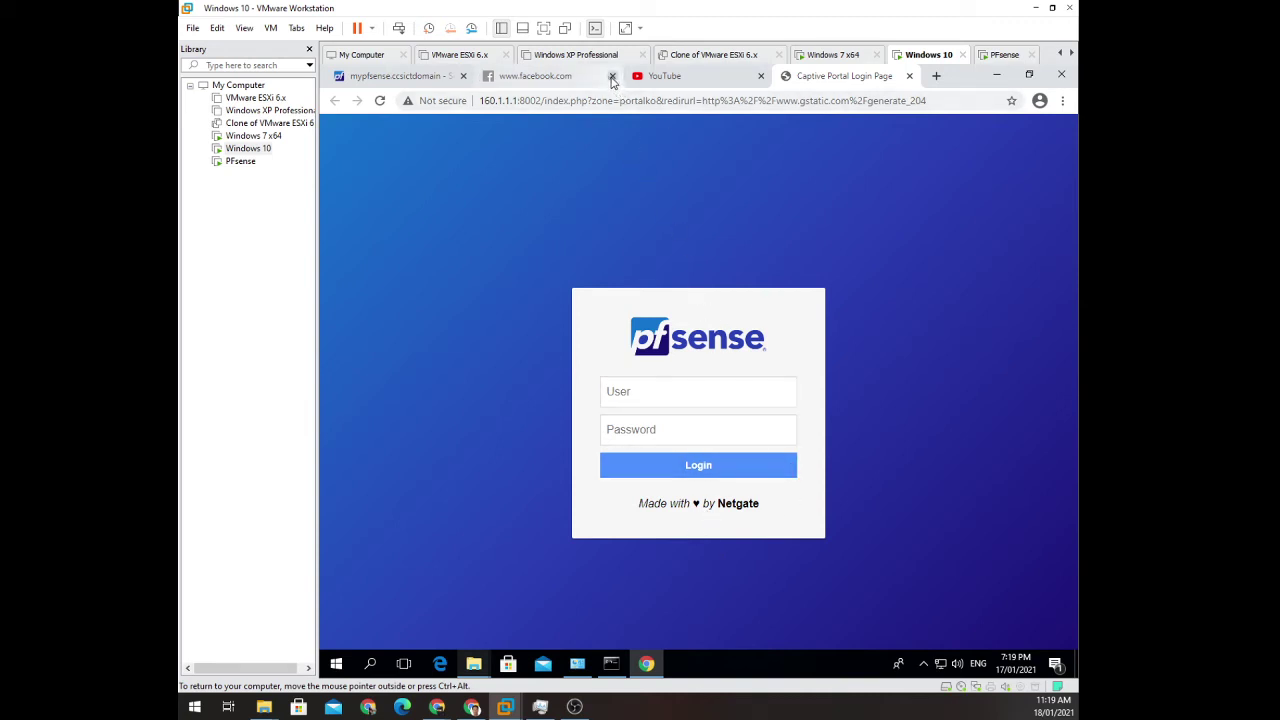
pyautogui.click(611, 76)
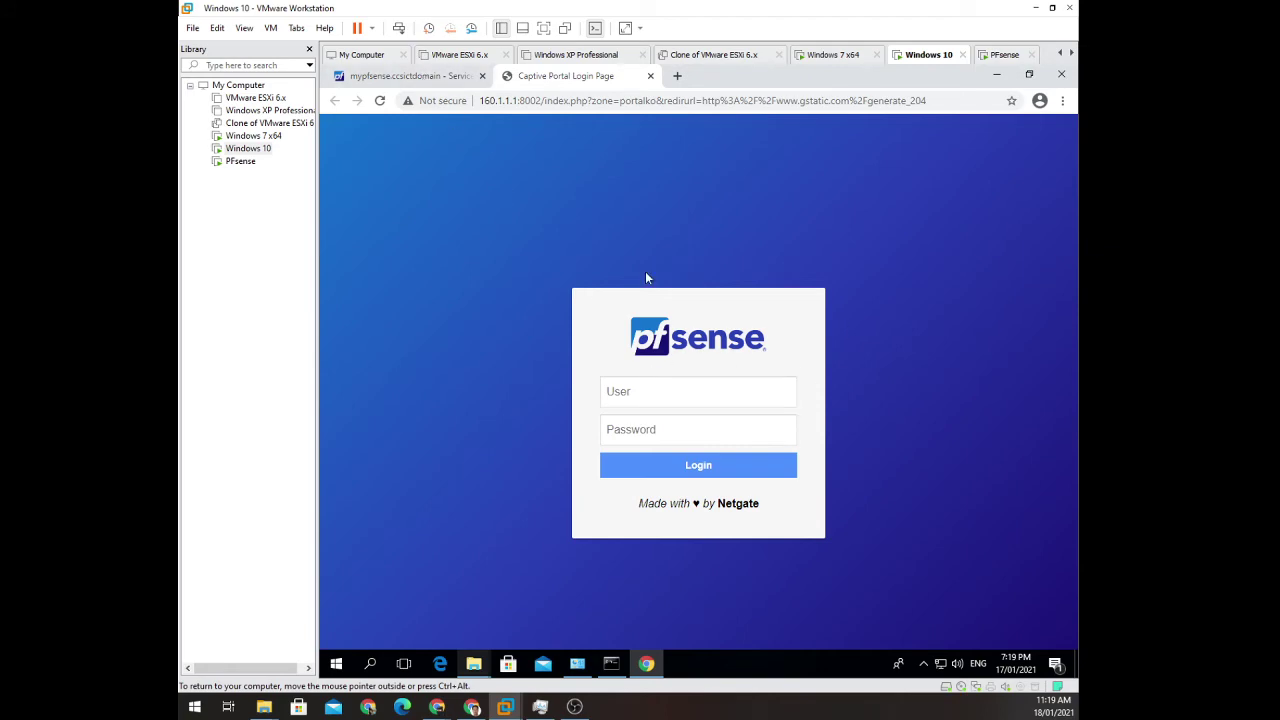
pyautogui.click(408, 76)
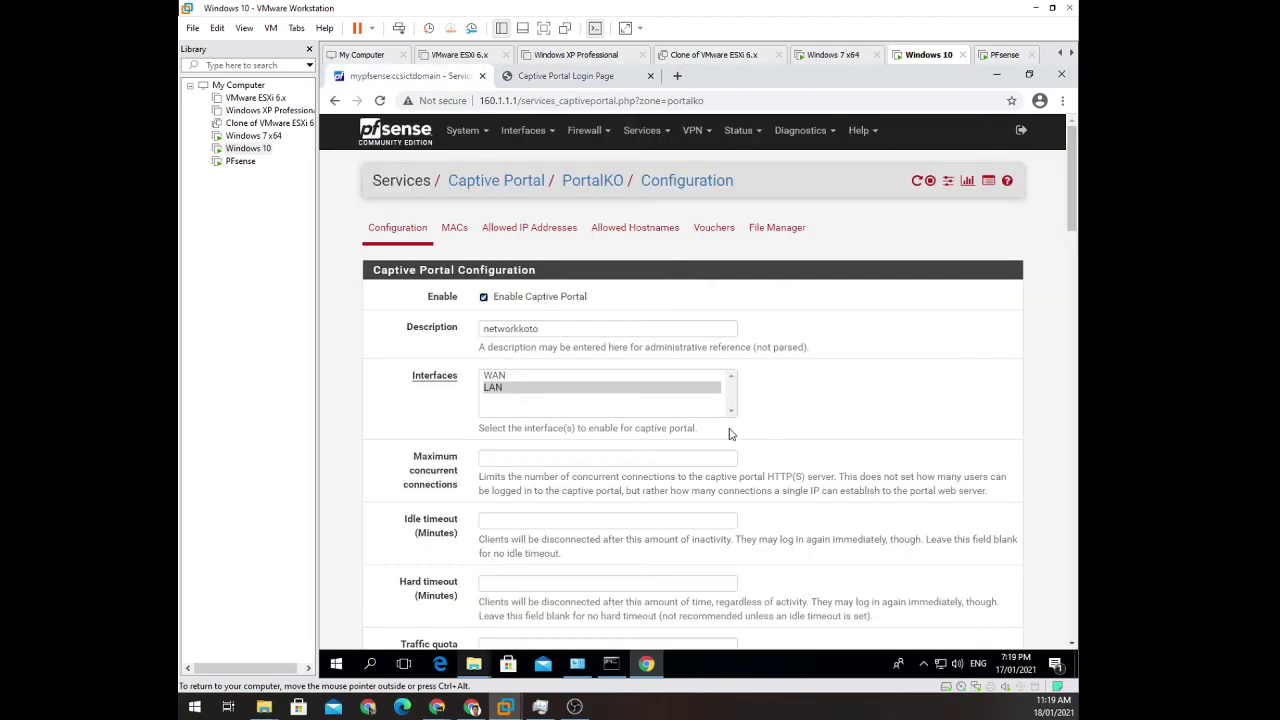
pyautogui.scroll(-3, 698, 380)
pyautogui.scroll(-3, 729, 434)
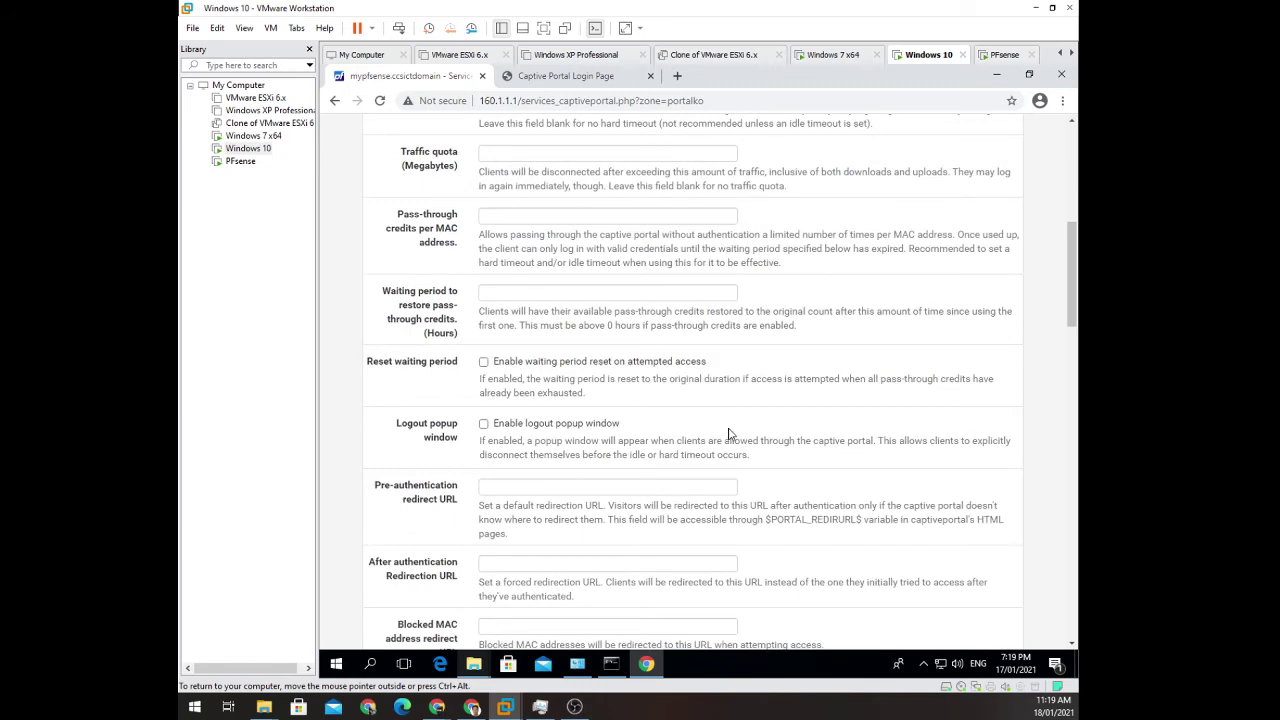
pyautogui.scroll(-6, 729, 434)
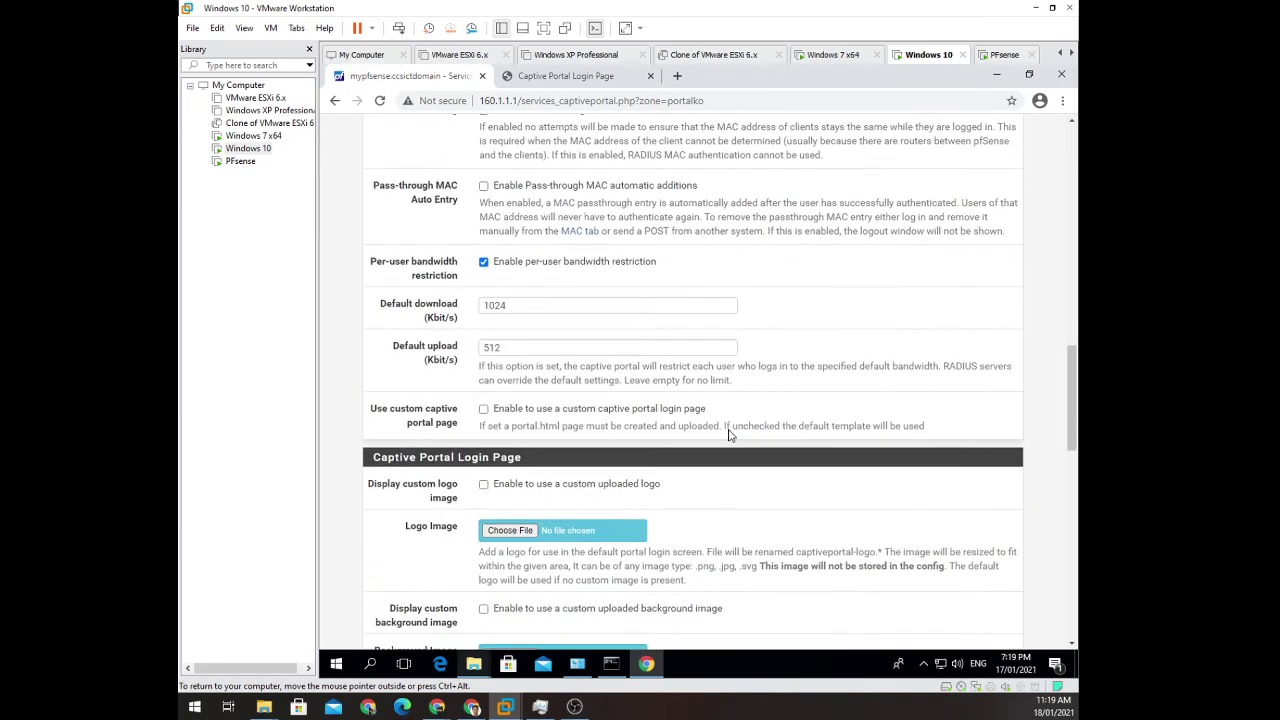
pyautogui.scroll(-3, 729, 434)
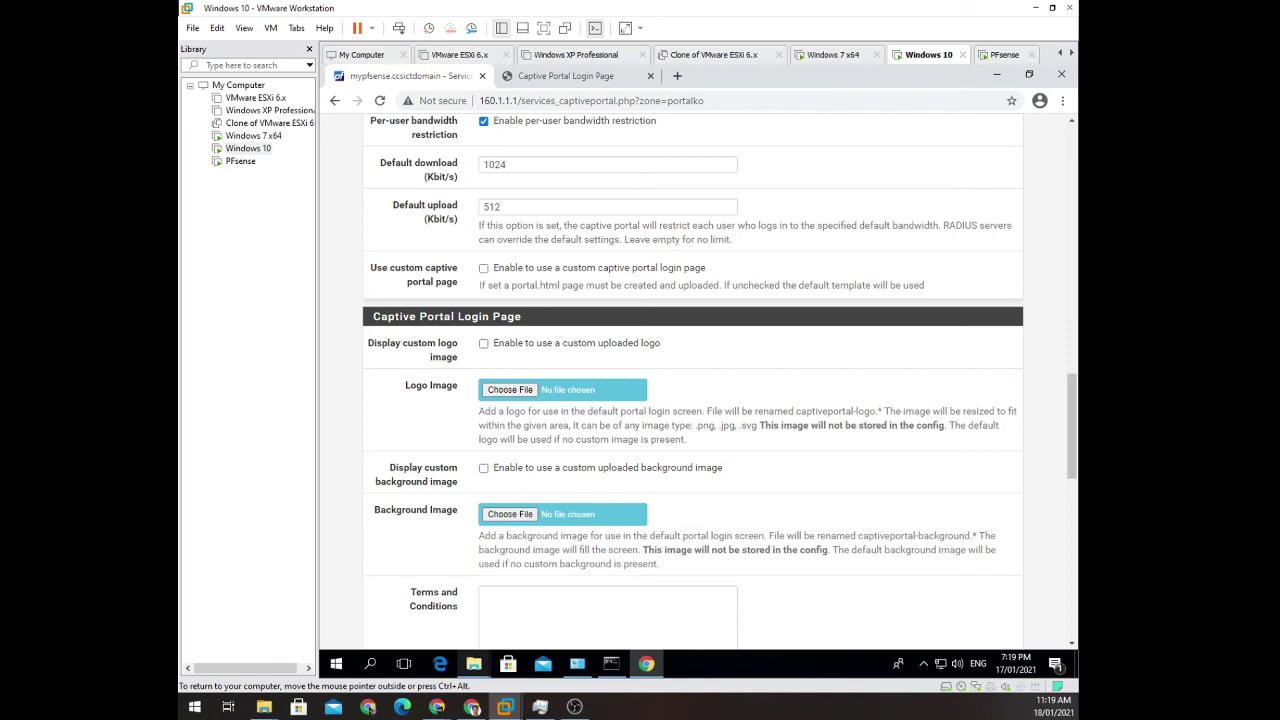
pyautogui.scroll(-3, 729, 435)
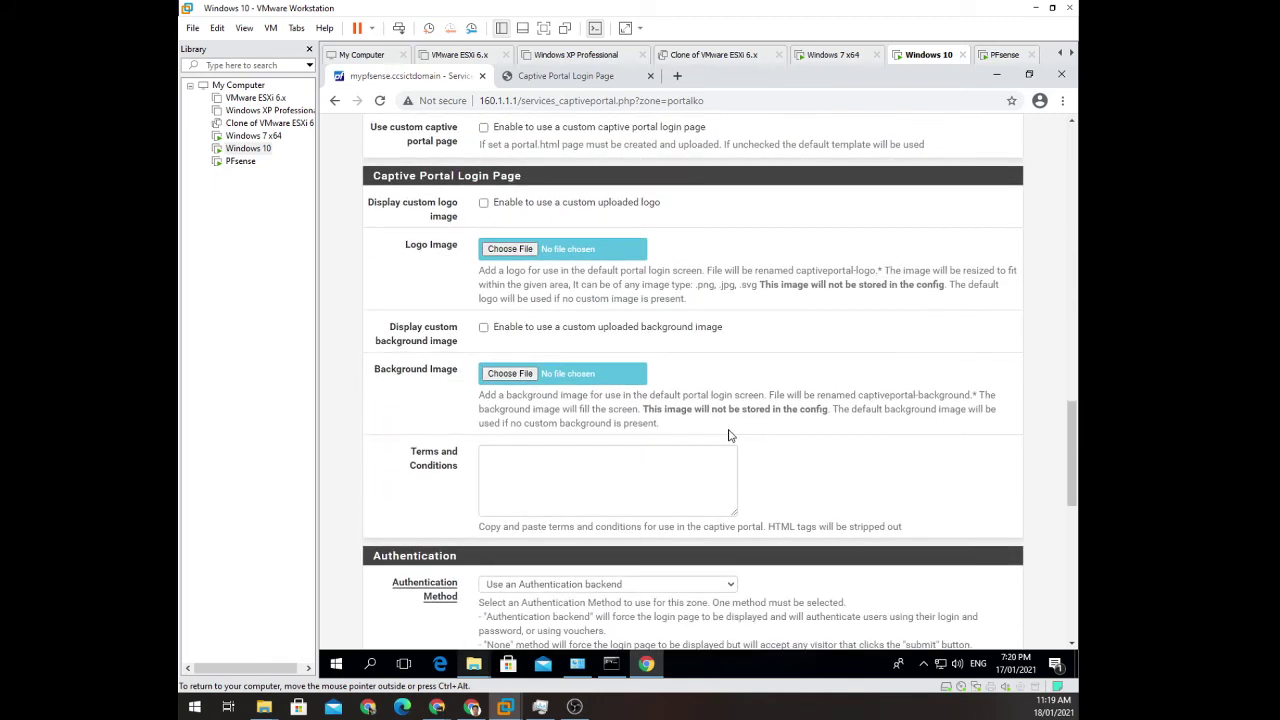
pyautogui.scroll(-5, 729, 435)
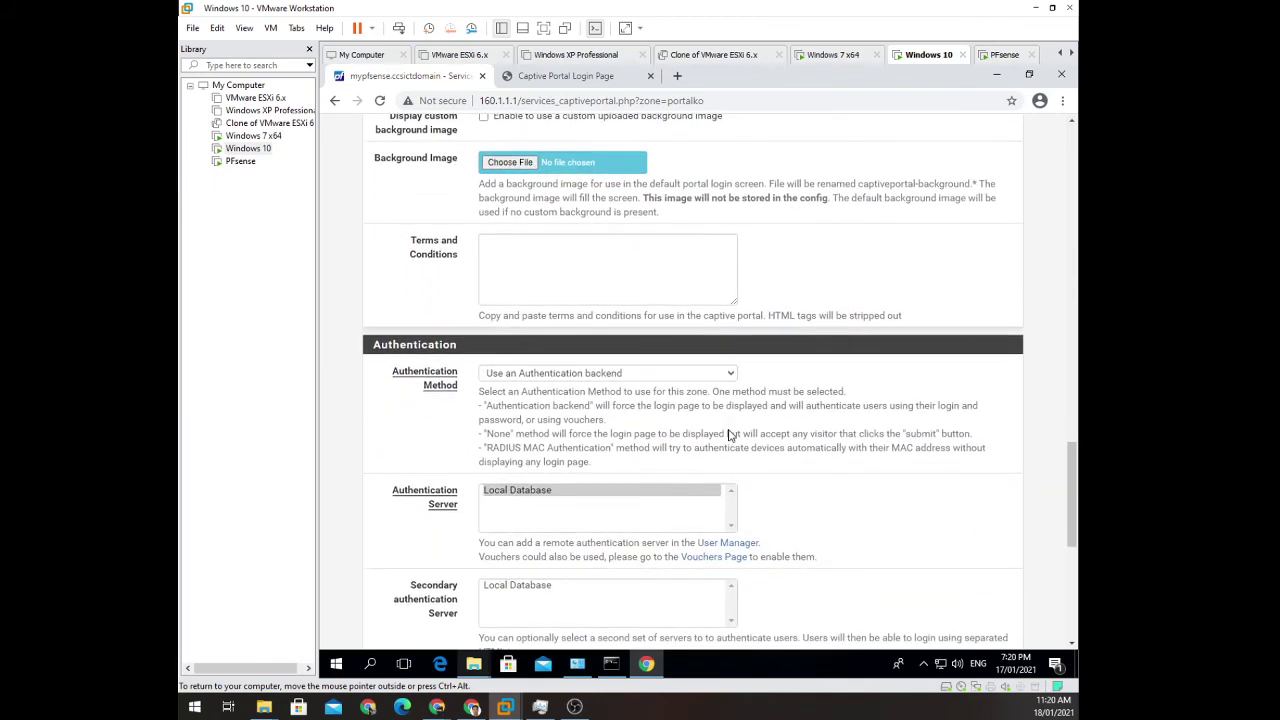
pyautogui.scroll(-6, 729, 435)
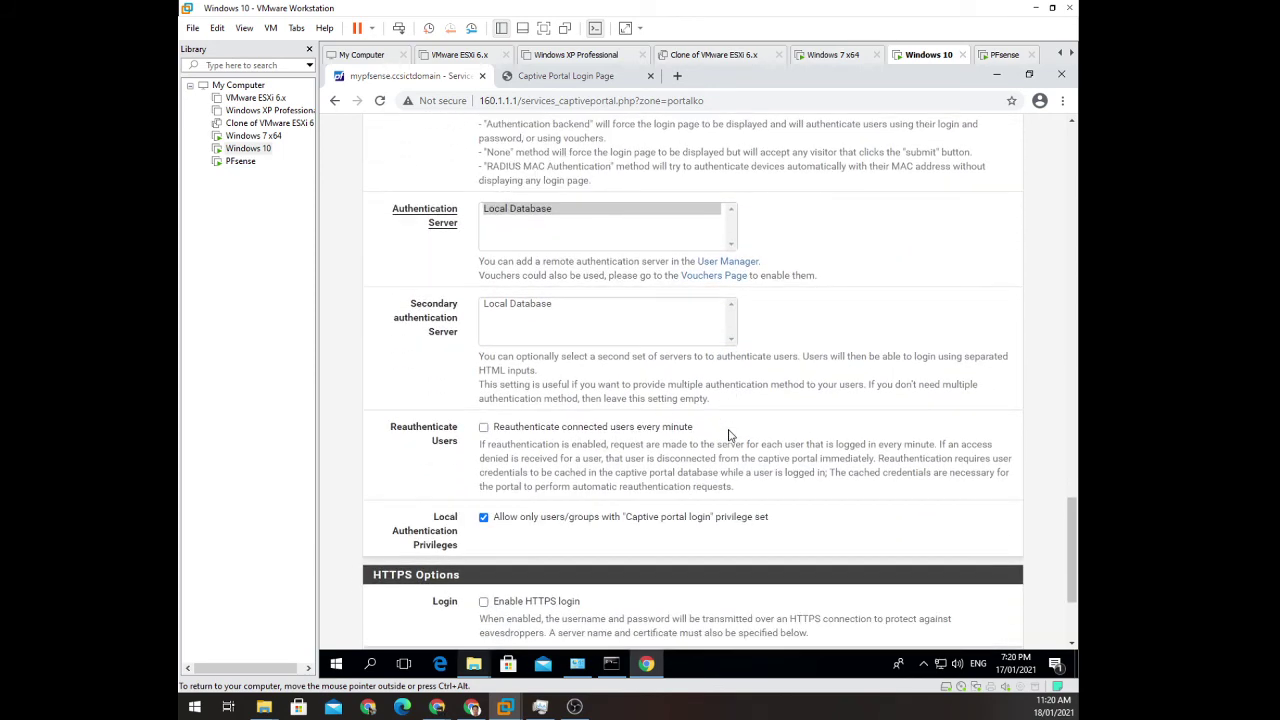
pyautogui.scroll(-4, 729, 435)
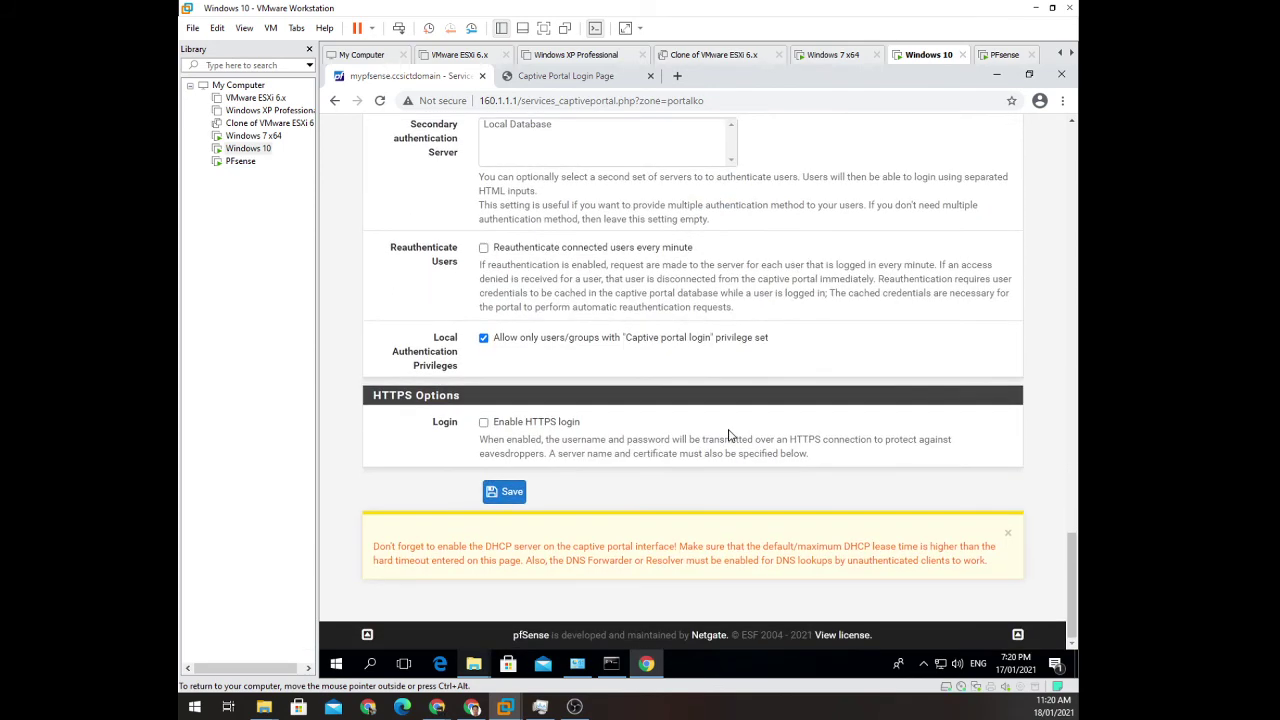
pyautogui.scroll(10, 729, 435)
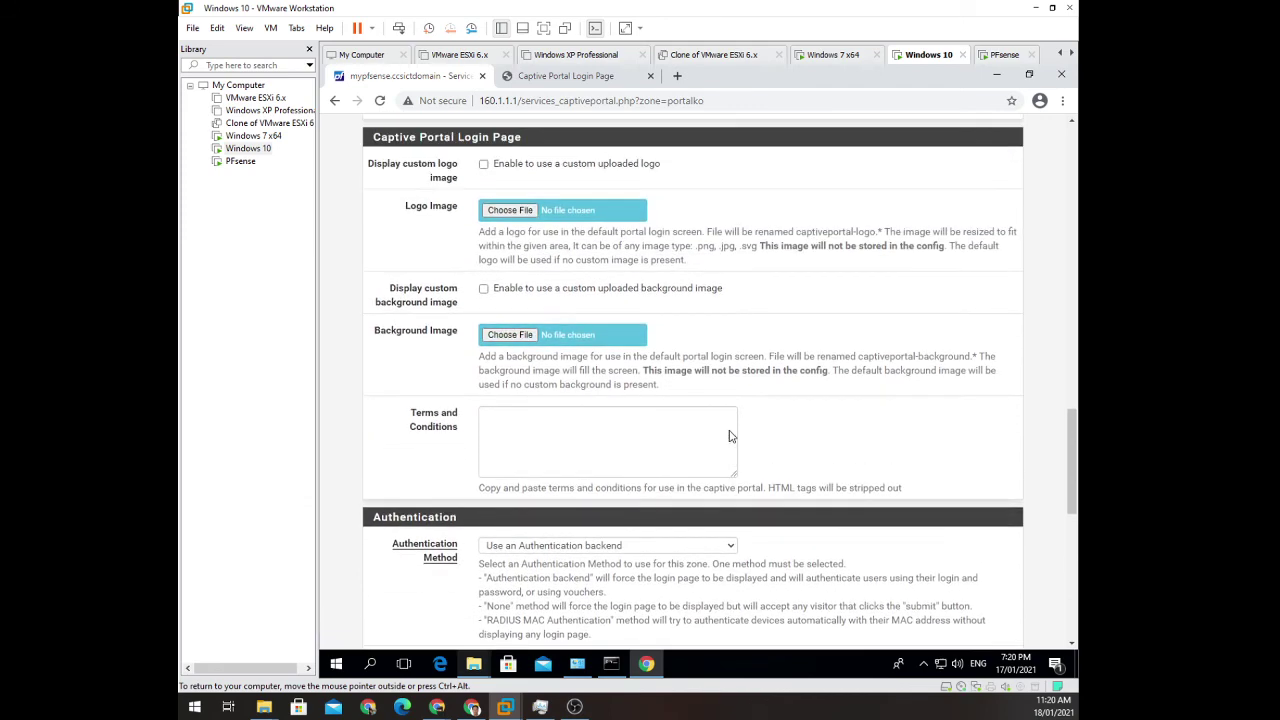
pyautogui.scroll(1, 729, 435)
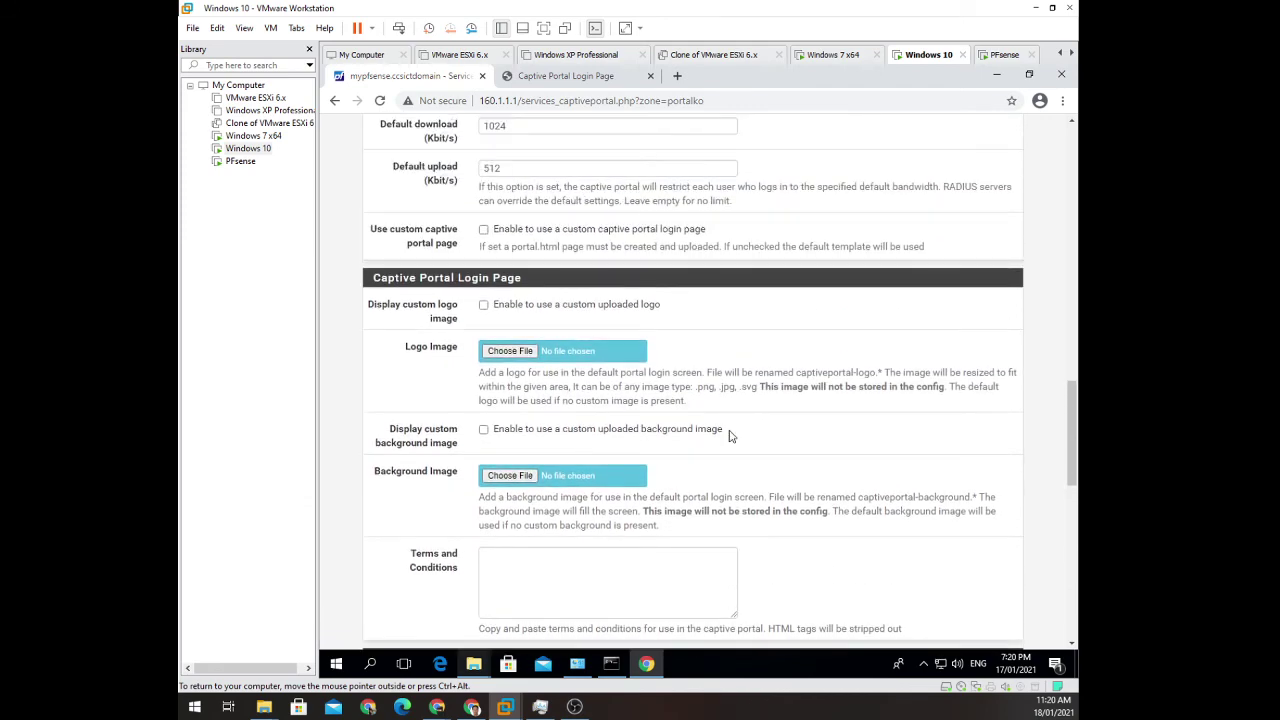
pyautogui.scroll(4, 800, 434)
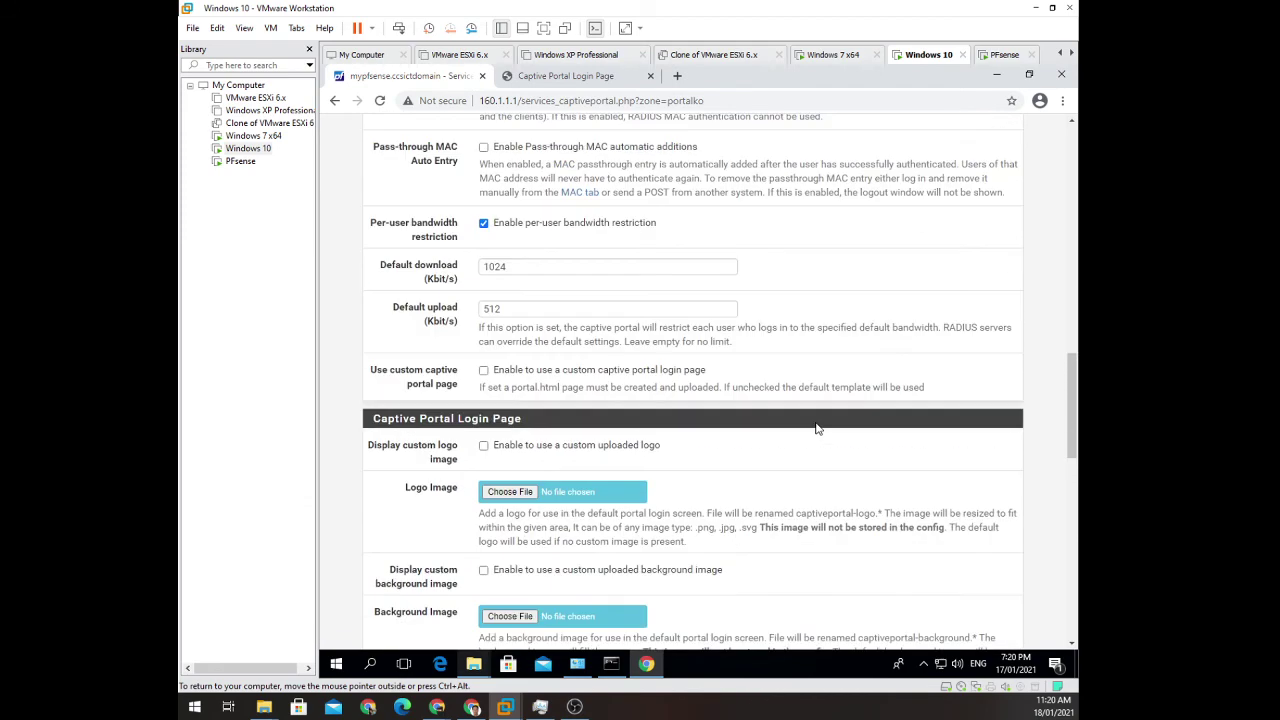
pyautogui.scroll(6, 815, 428)
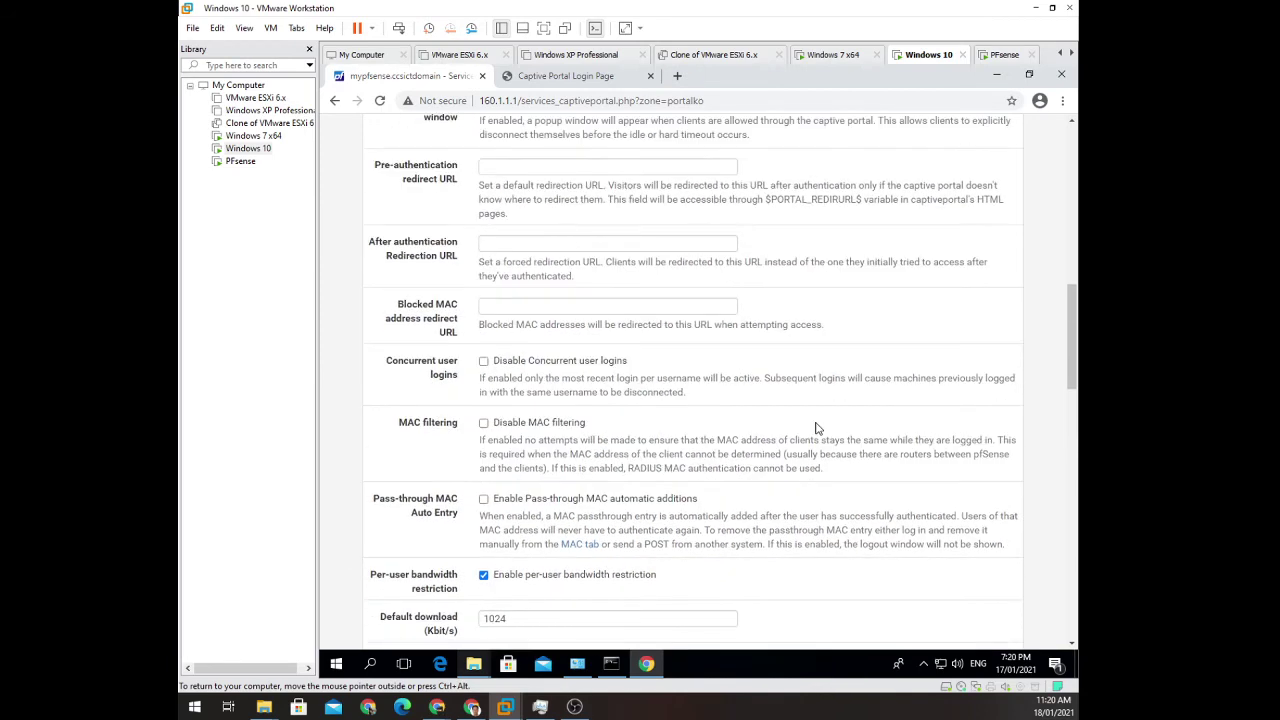
pyautogui.scroll(6, 815, 428)
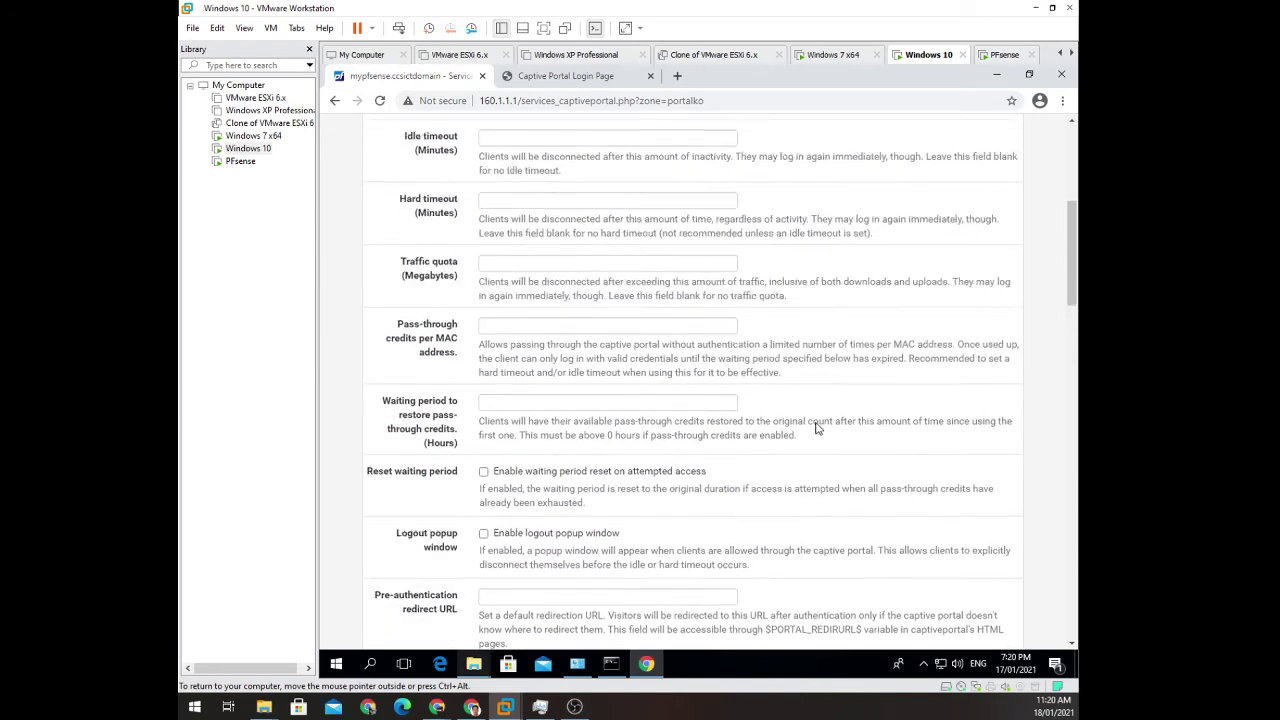
pyautogui.scroll(2, 815, 428)
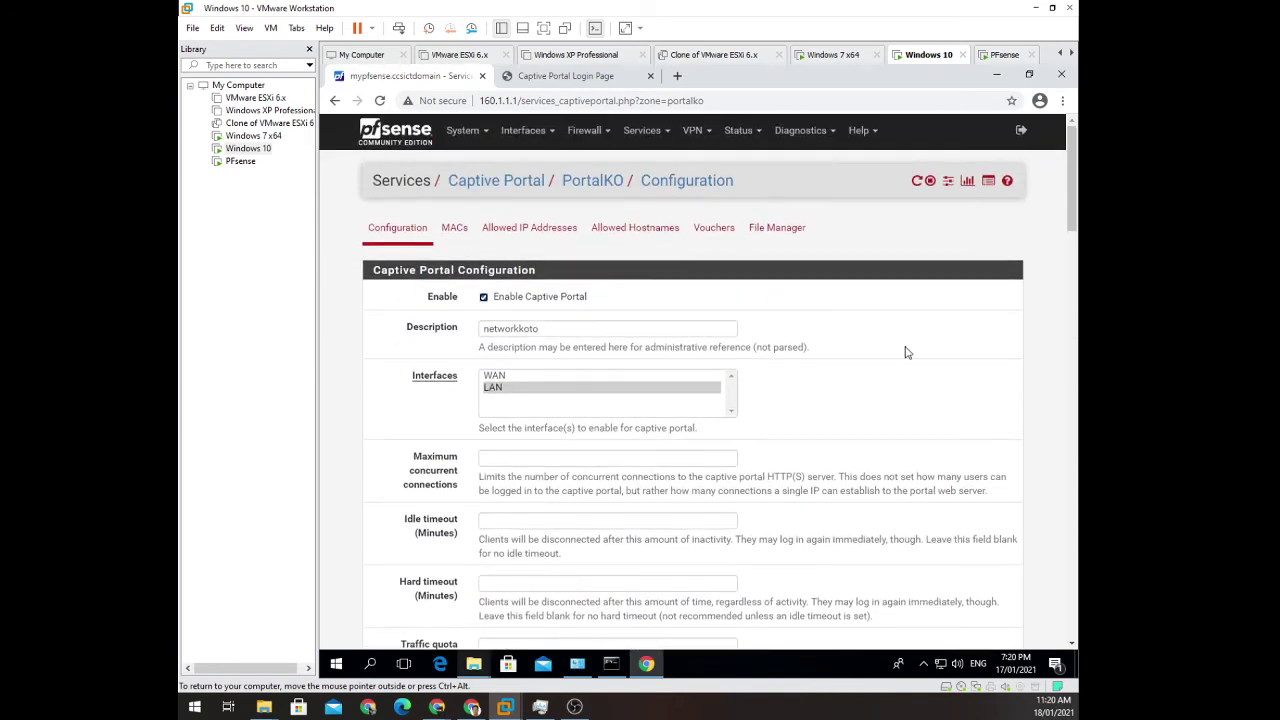
# Enable voucher rolls on PortalKO's Vouchers tab, check the portal login form, then review the RSA key settings.
pyautogui.click(708, 231)
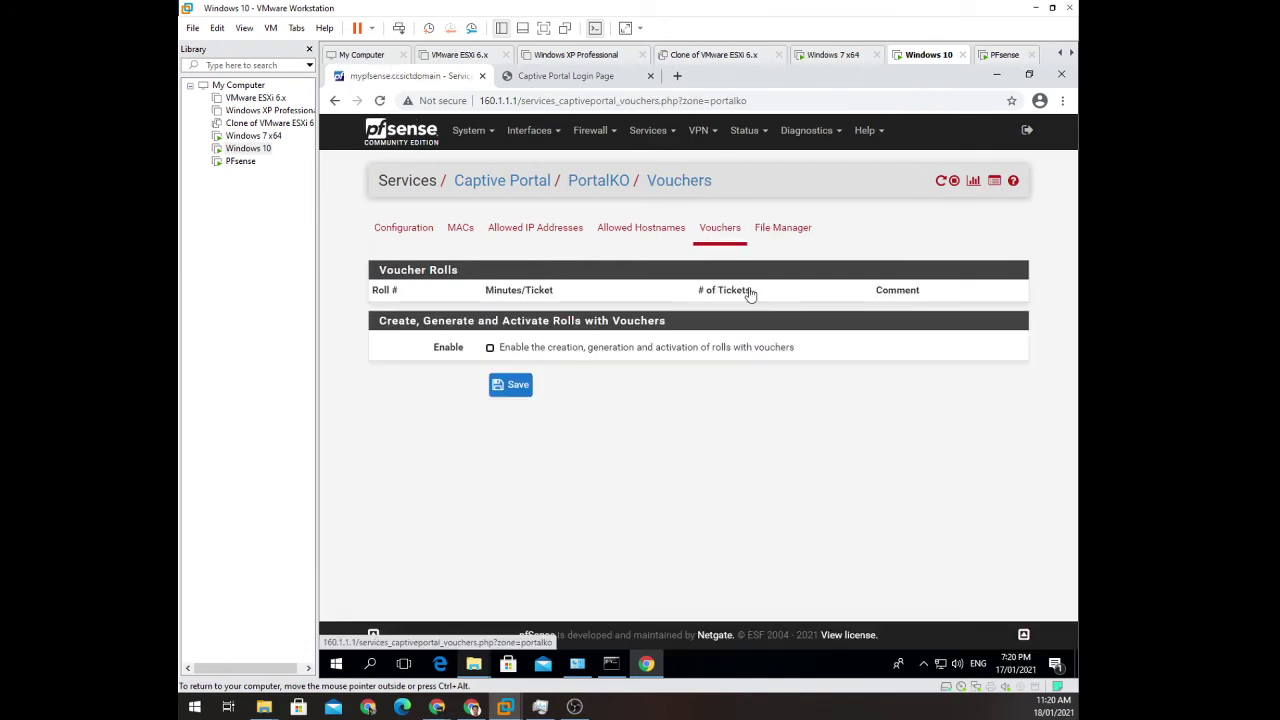
pyautogui.click(489, 349)
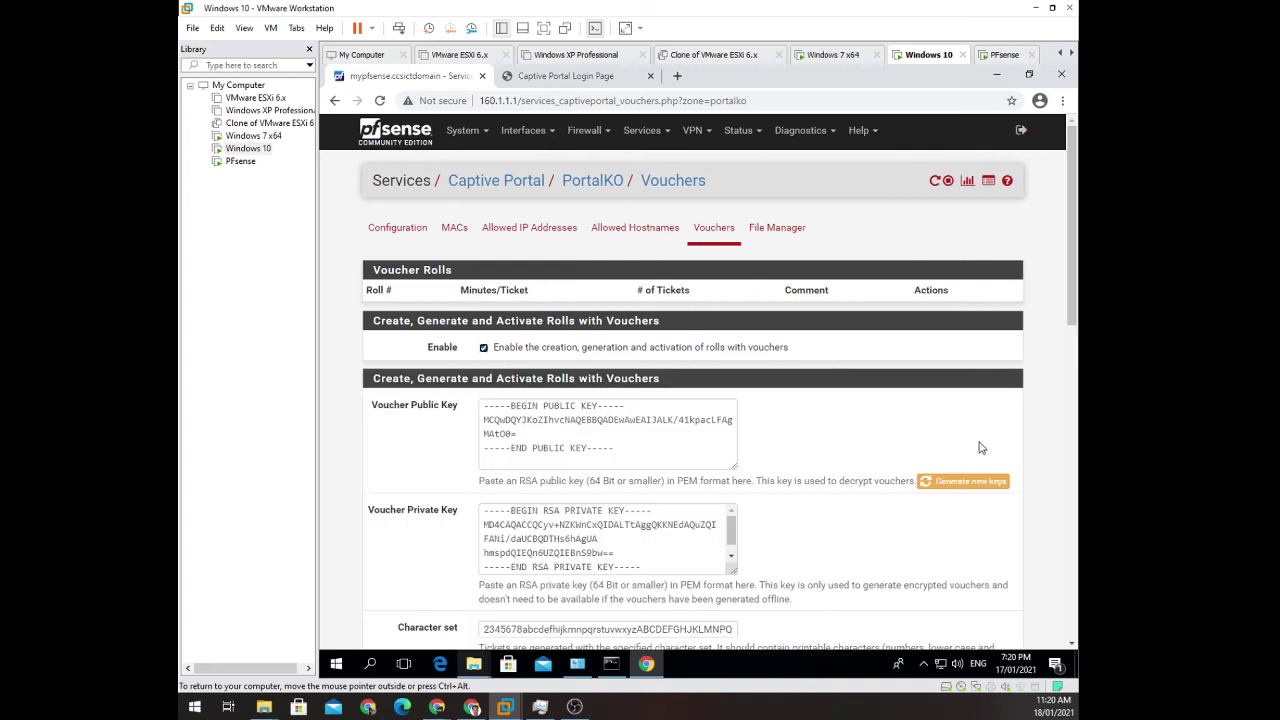
pyautogui.click(578, 80)
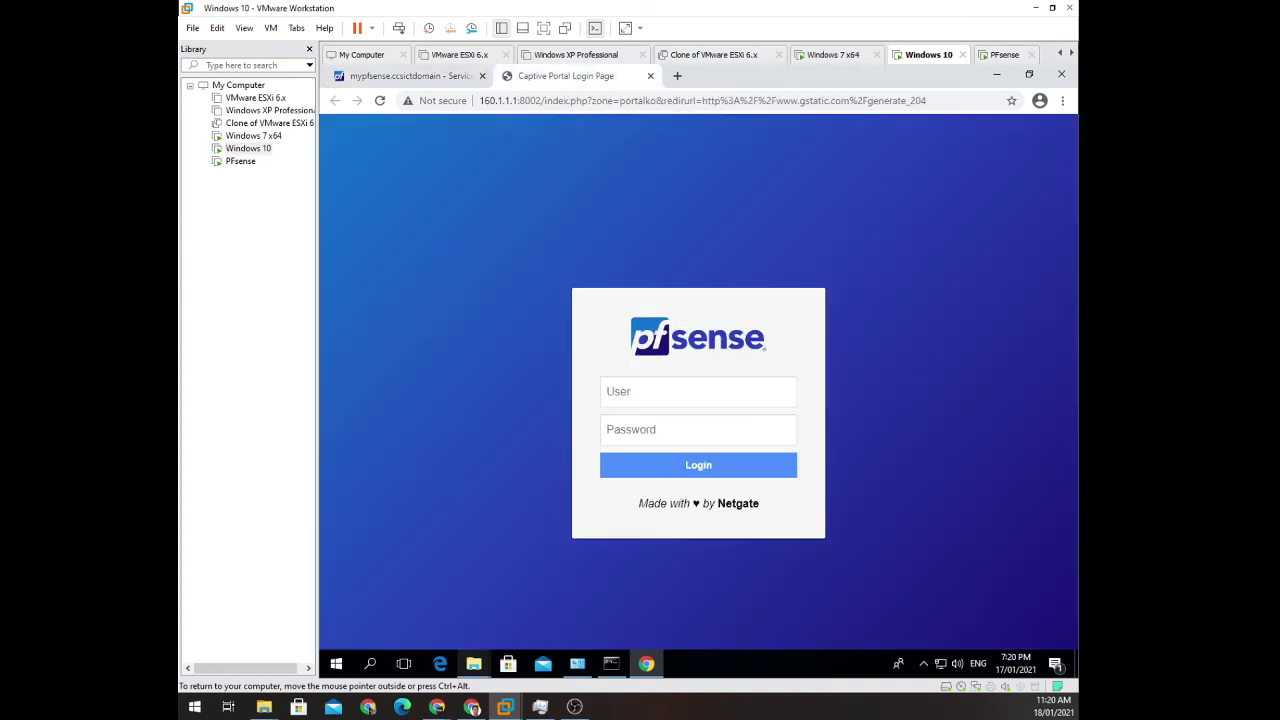
pyautogui.click(698, 391)
pyautogui.click(717, 425)
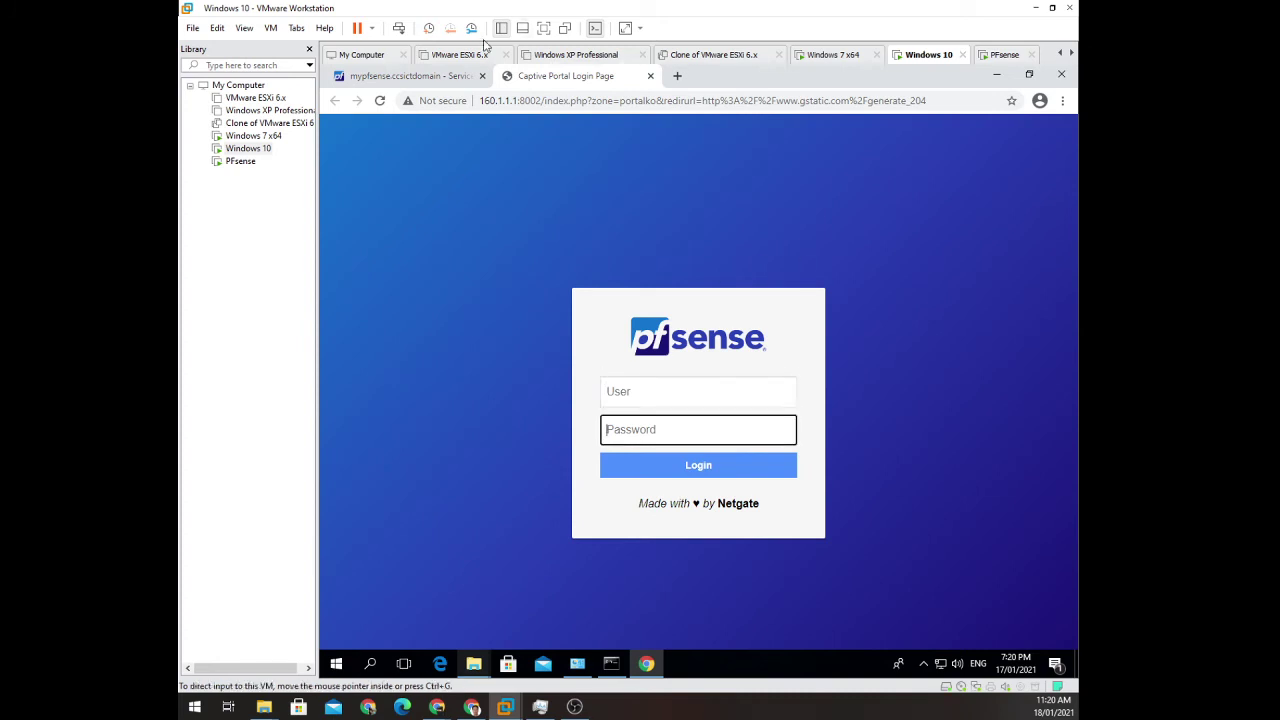
pyautogui.click(444, 79)
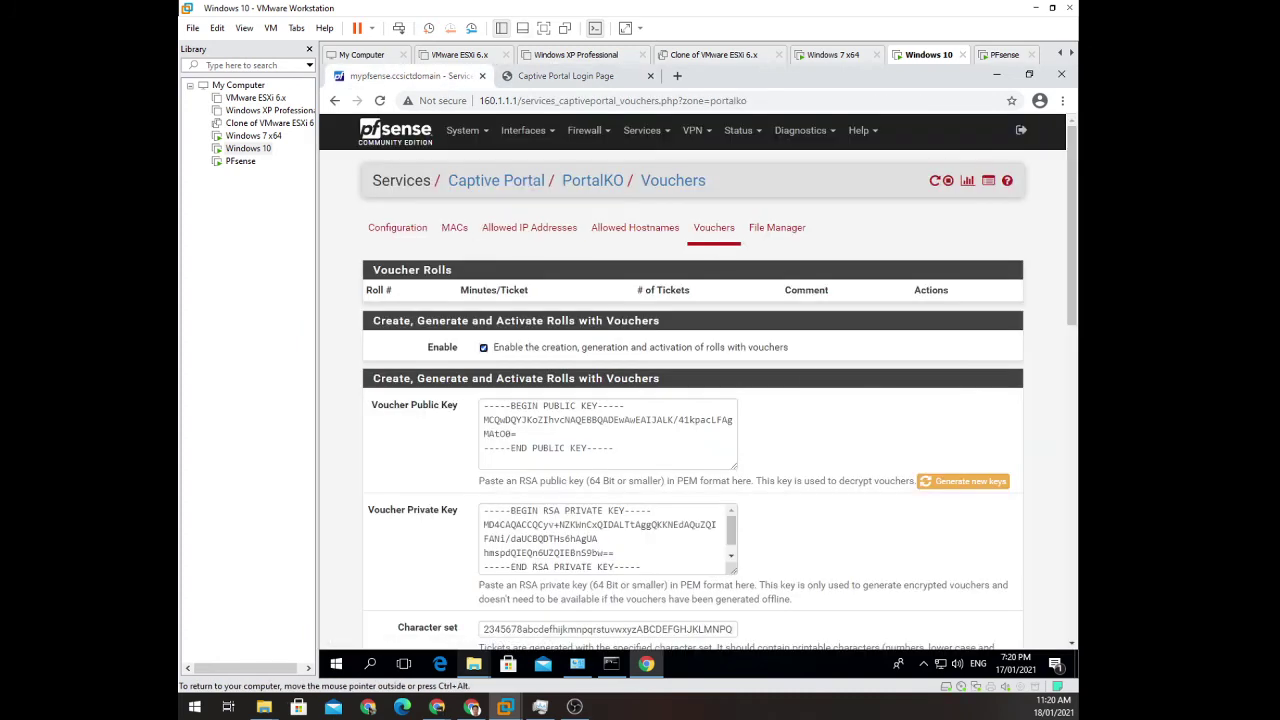
pyautogui.scroll(-1, 779, 369)
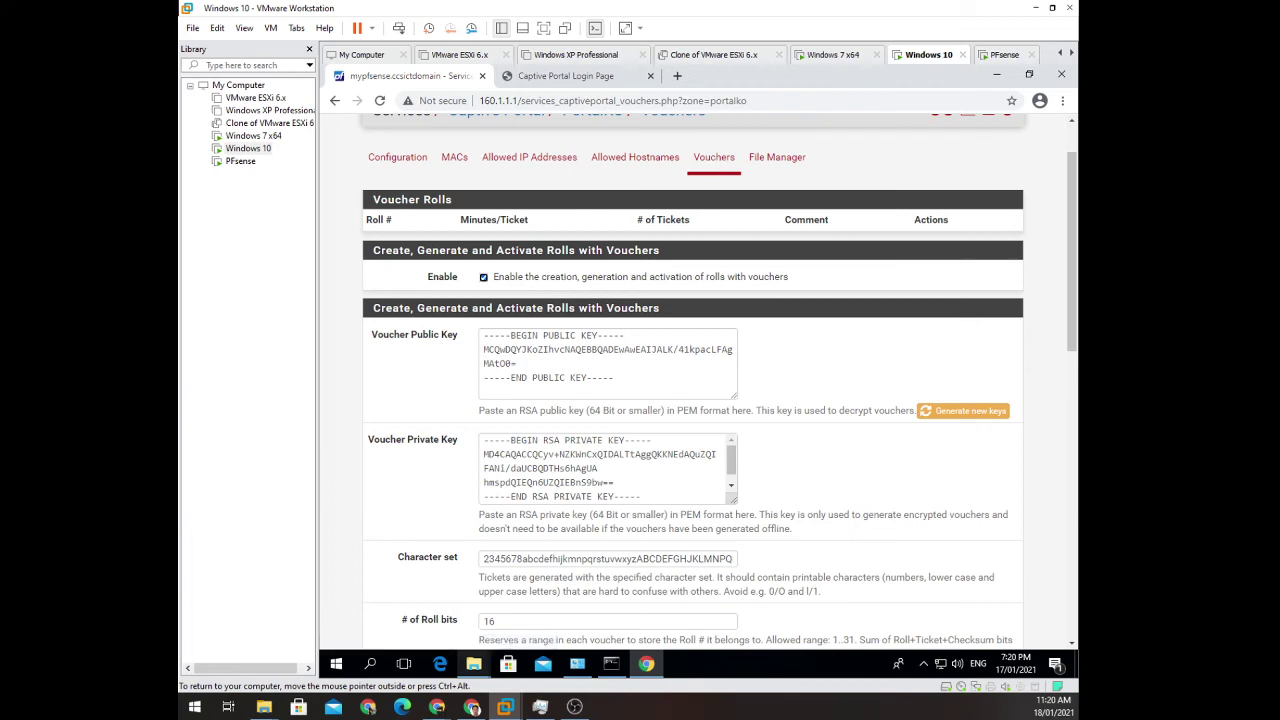
pyautogui.scroll(-5, 735, 353)
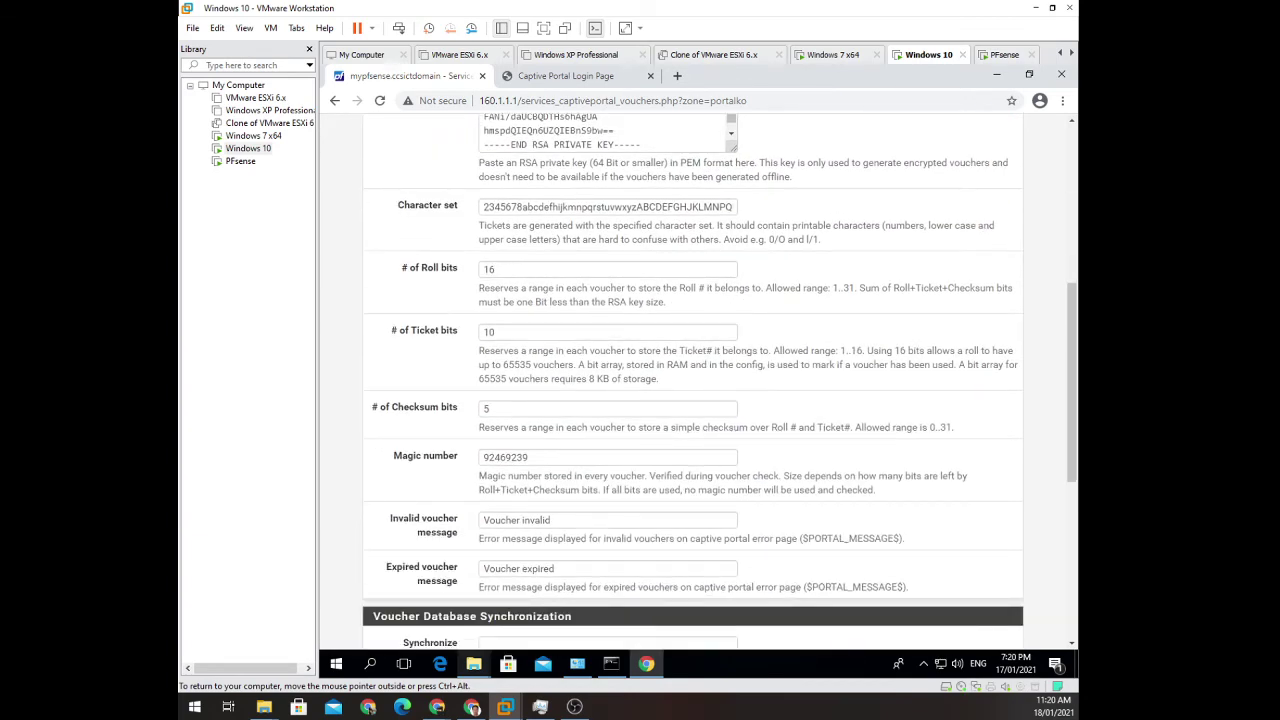
pyautogui.scroll(-5, 692, 380)
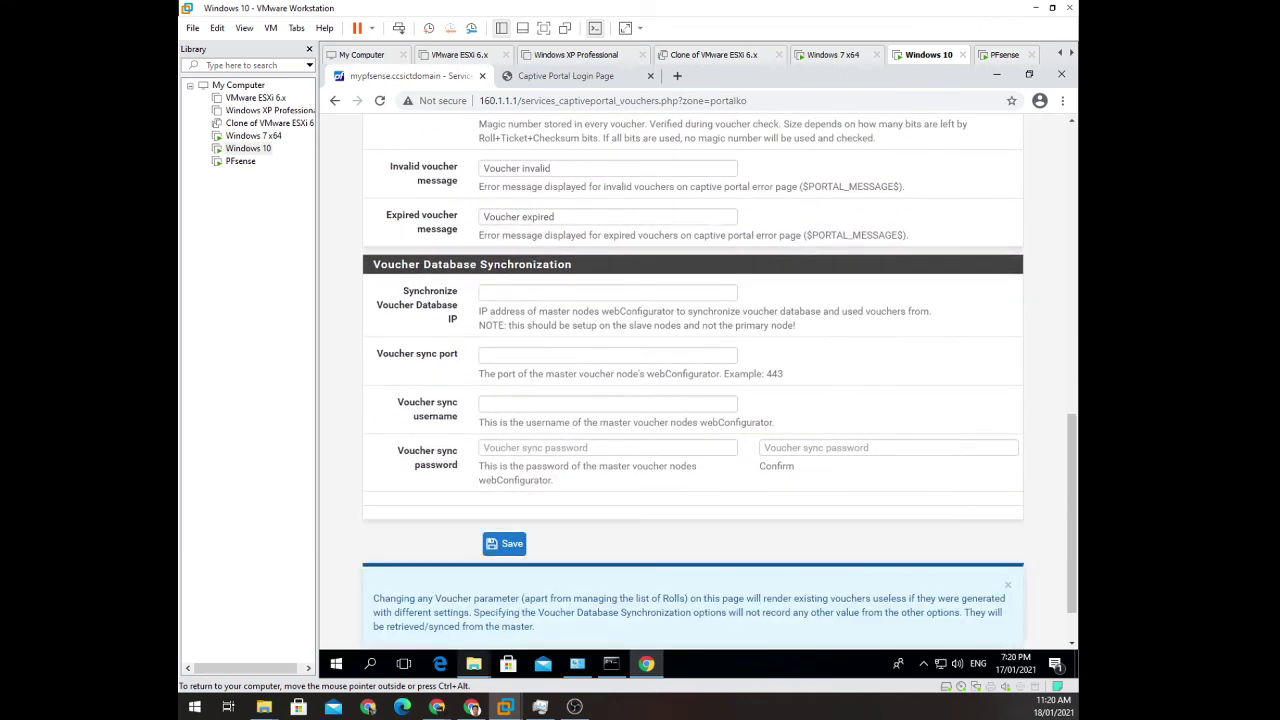
pyautogui.scroll(10, 692, 380)
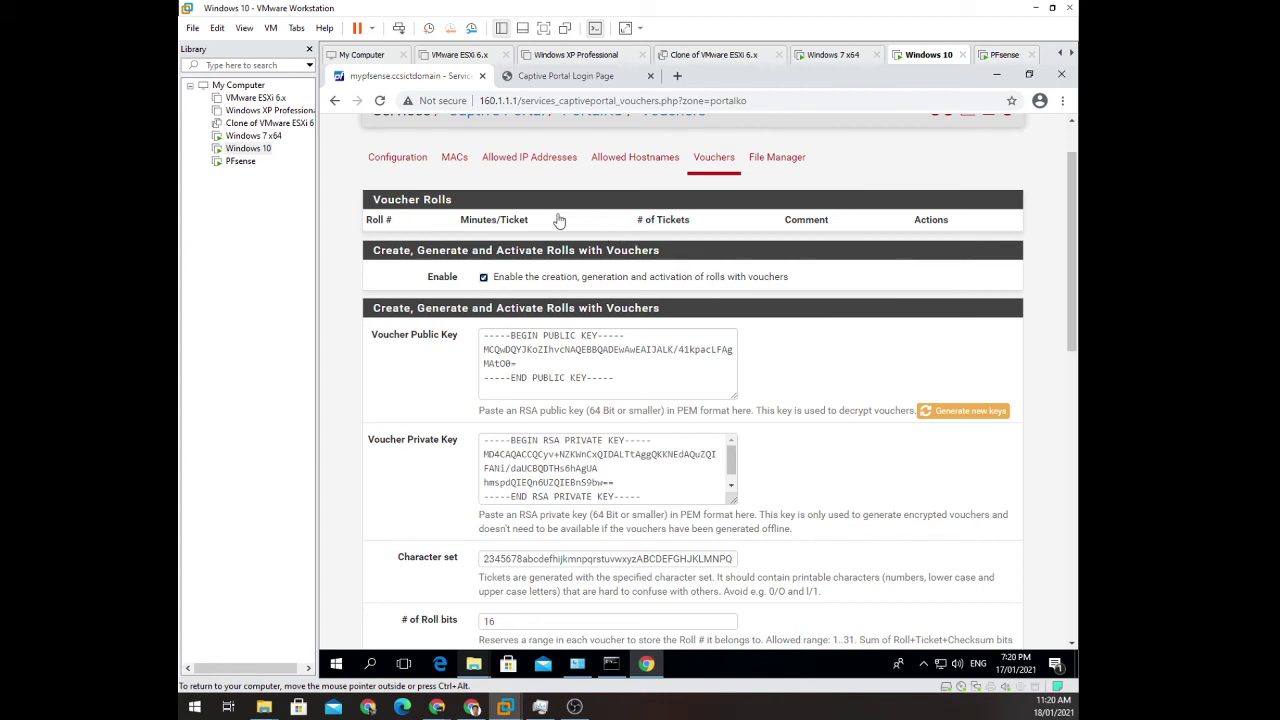
# Save the enabled voucher settings for PortalKO.
pyautogui.click(672, 222)
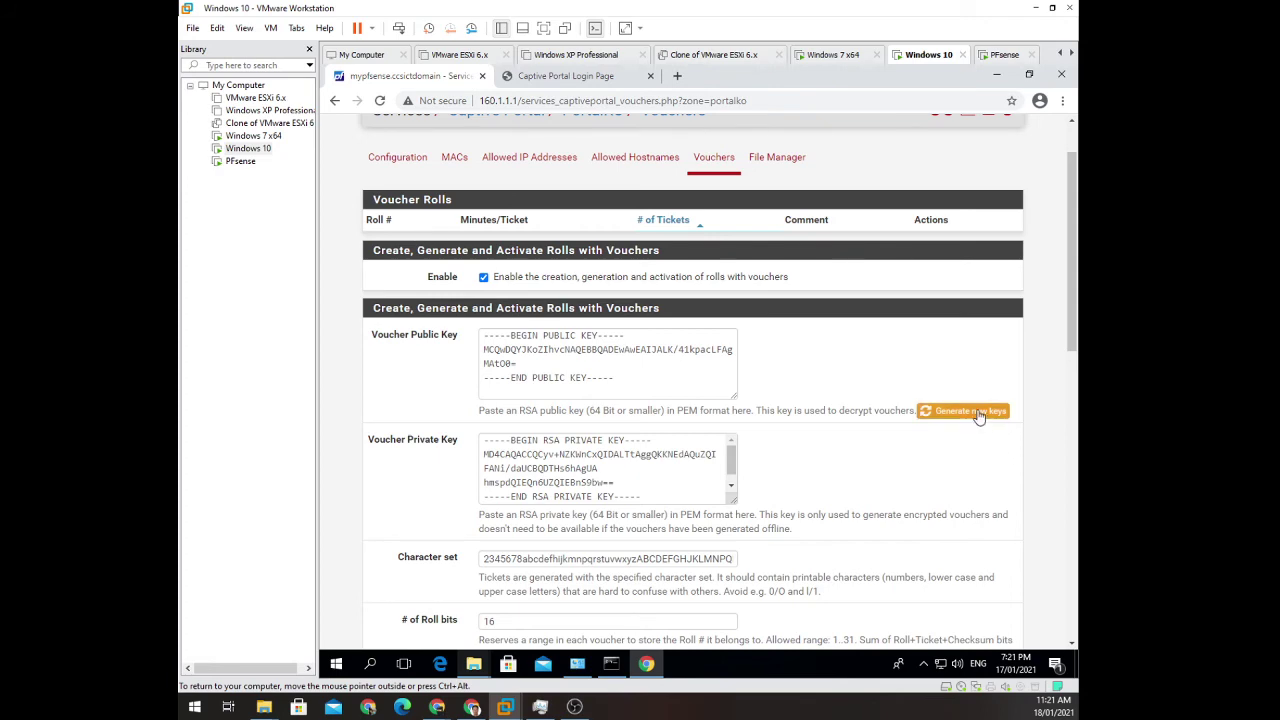
pyautogui.scroll(-15, 675, 505)
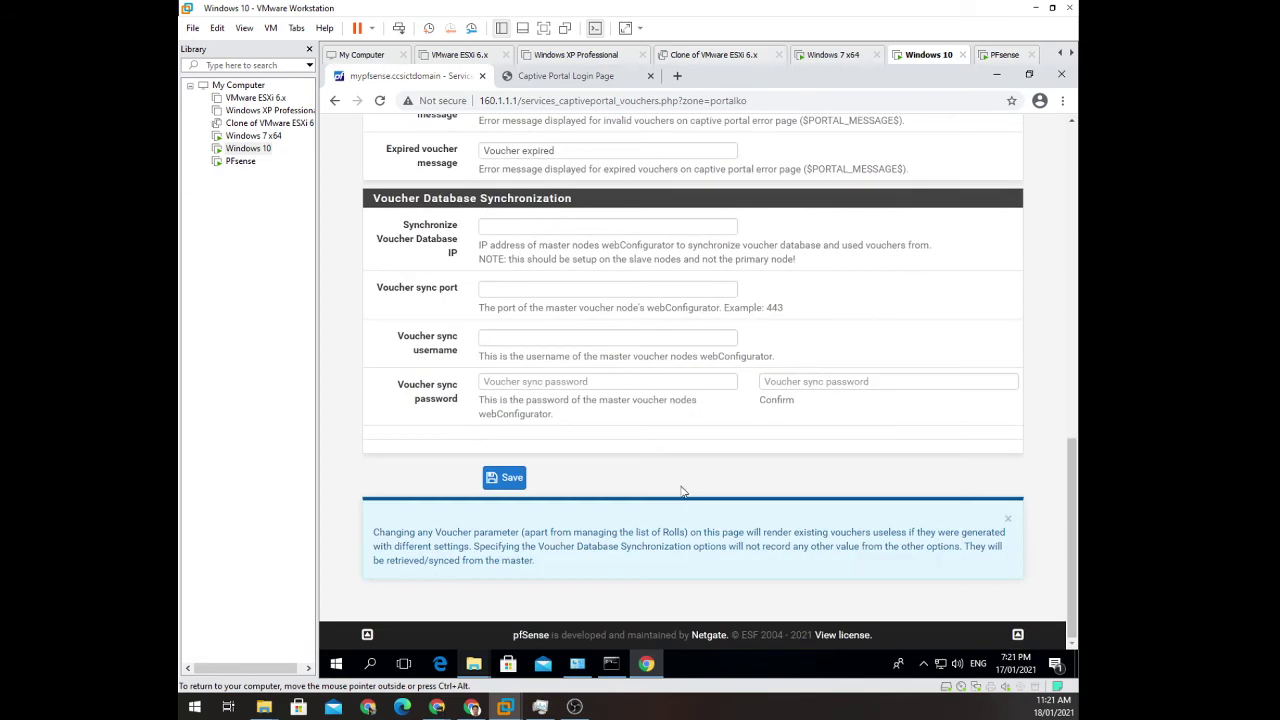
pyautogui.click(505, 477)
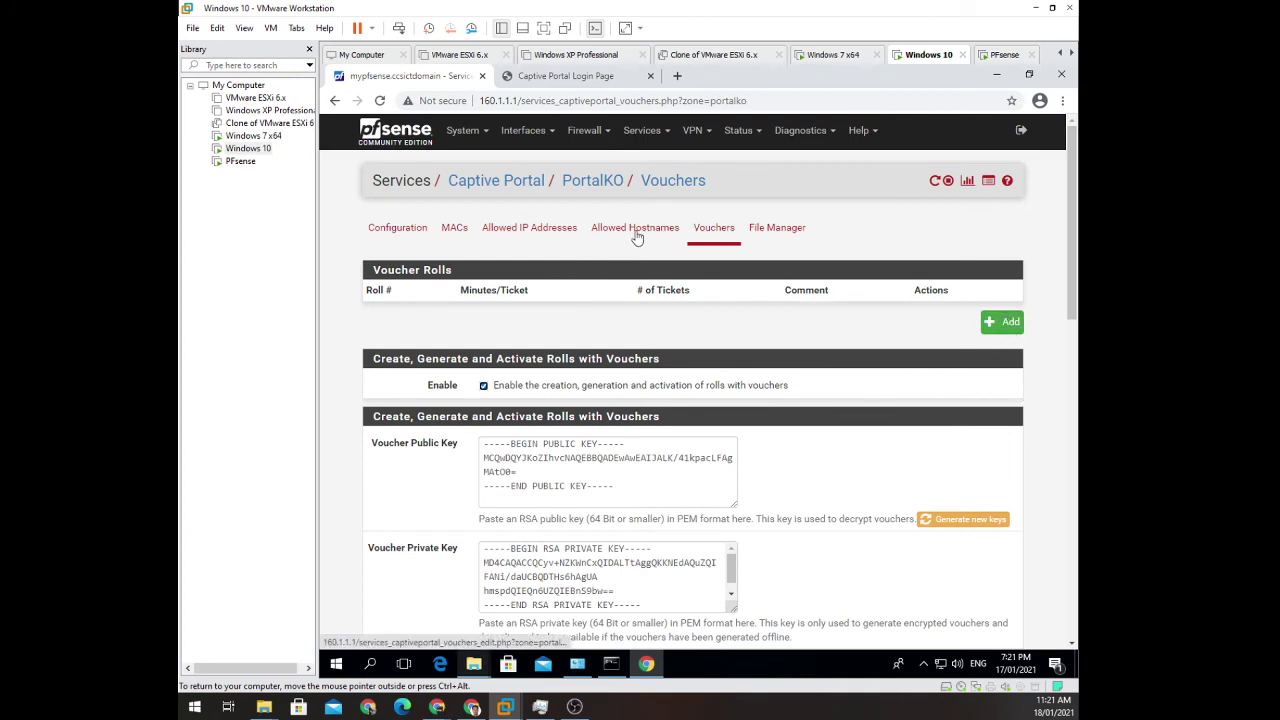
# Add voucher roll 0 with 50 tickets of 60 minutes, commented '1 hrs vouchers'.
pyautogui.click(1001, 324)
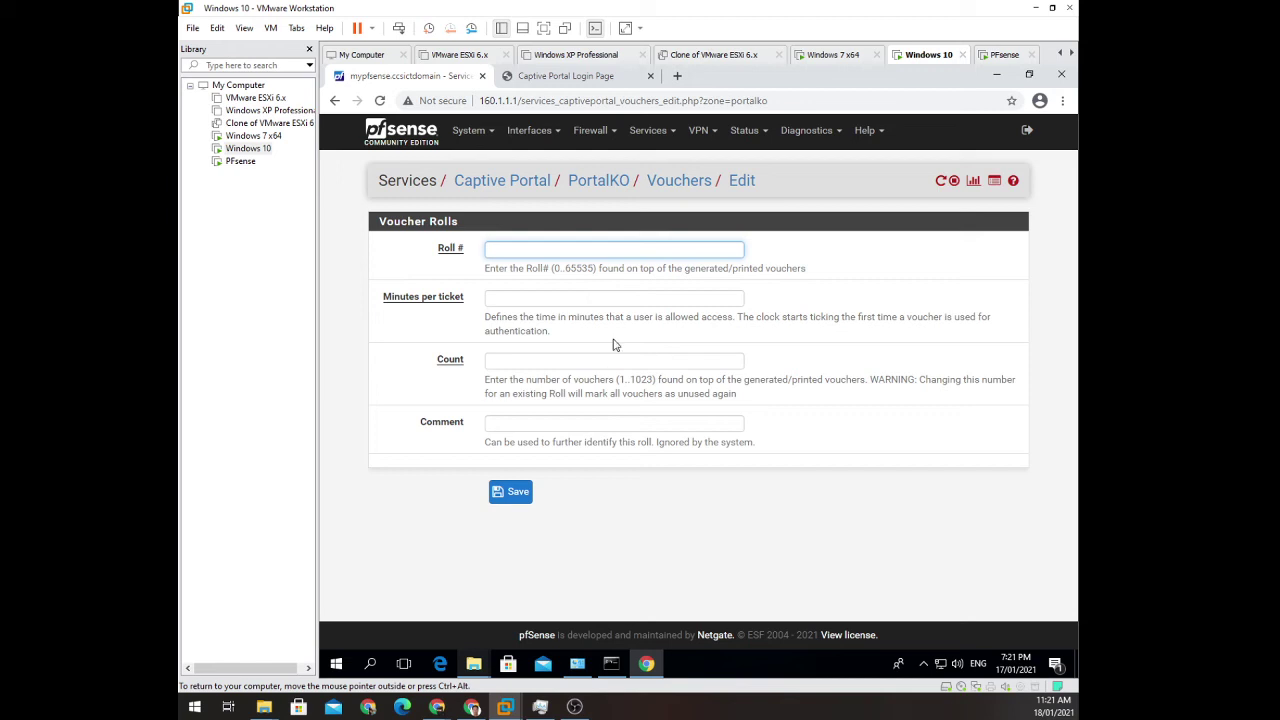
pyautogui.write('0')
pyautogui.press('Tab')
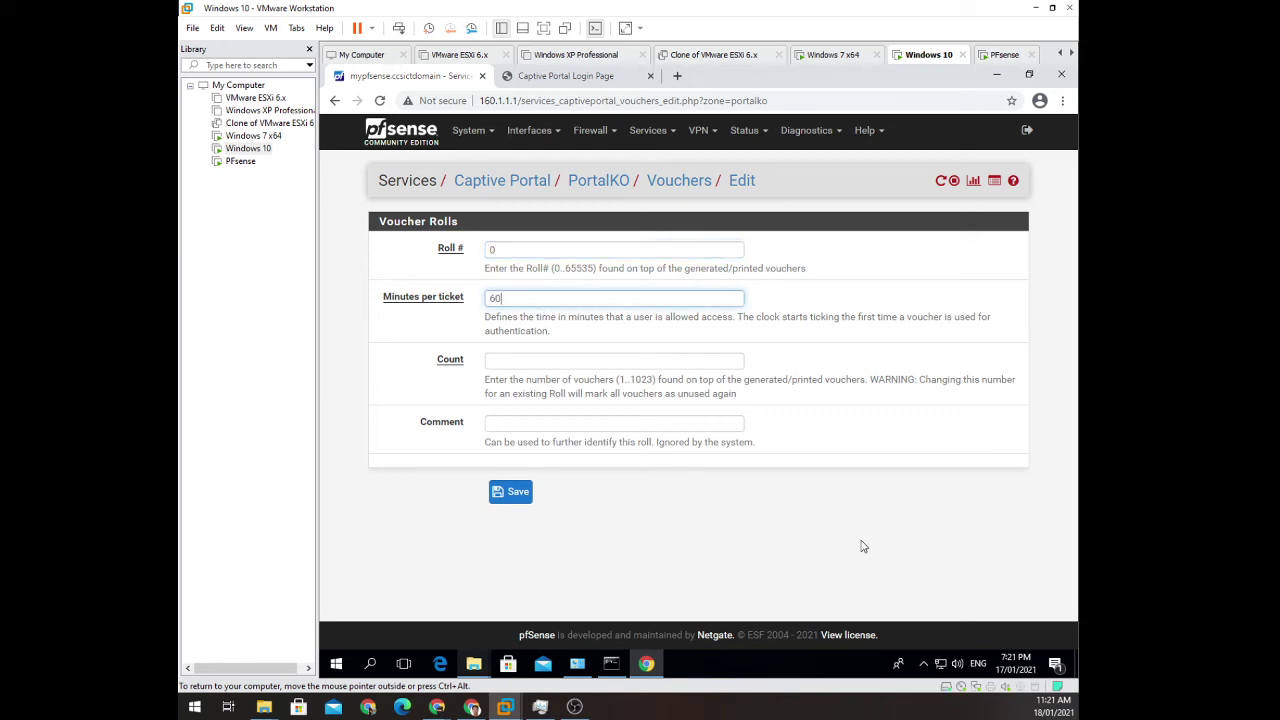
pyautogui.press('Tab')
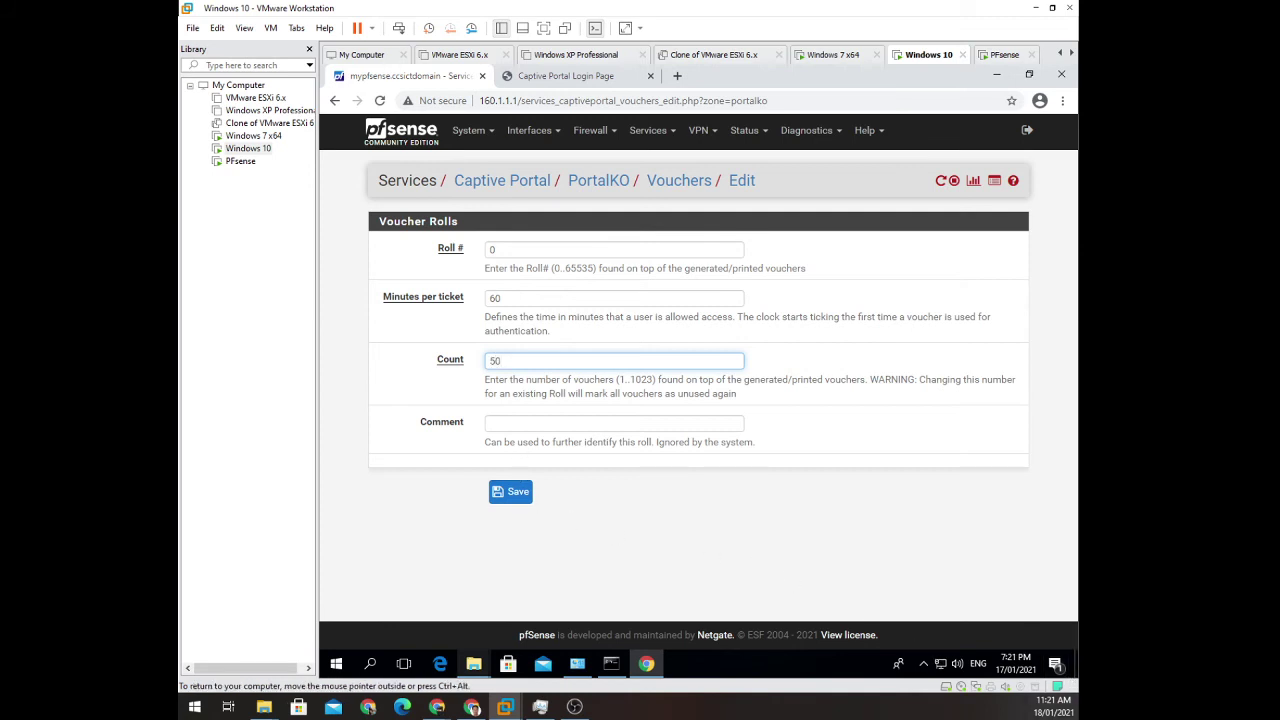
pyautogui.click(518, 423)
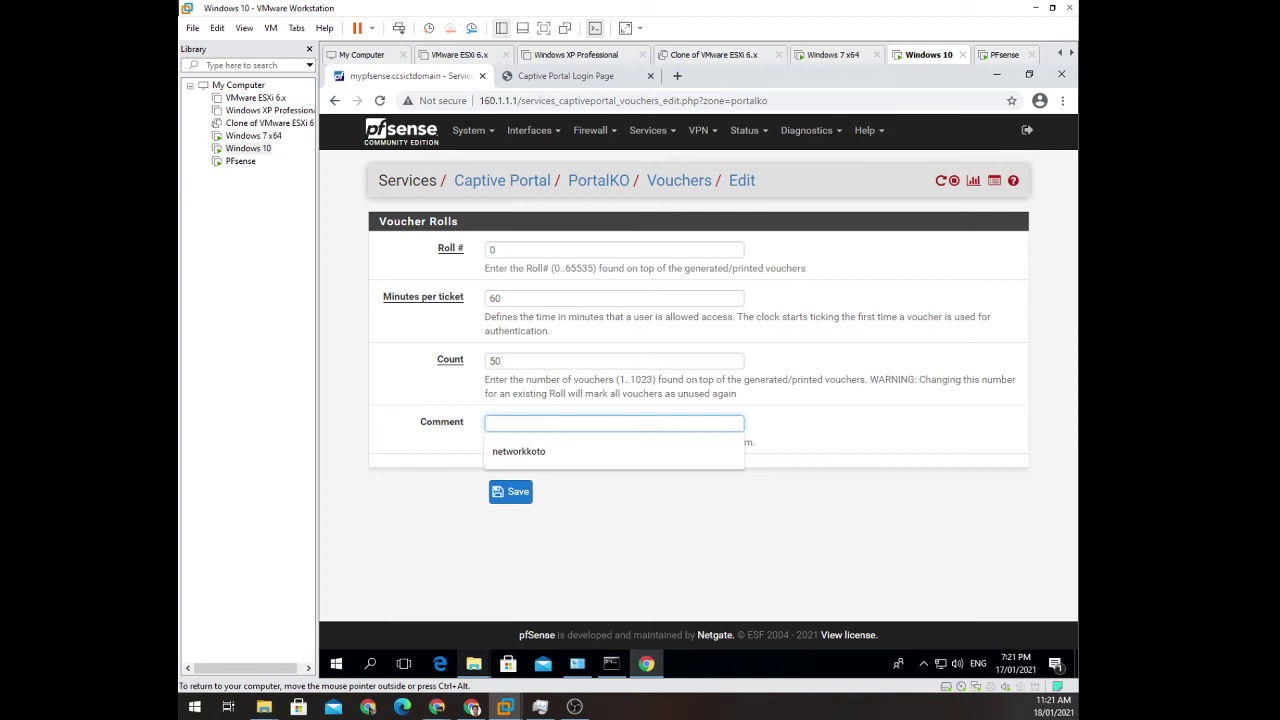
pyautogui.write('1 hrs vouchers')
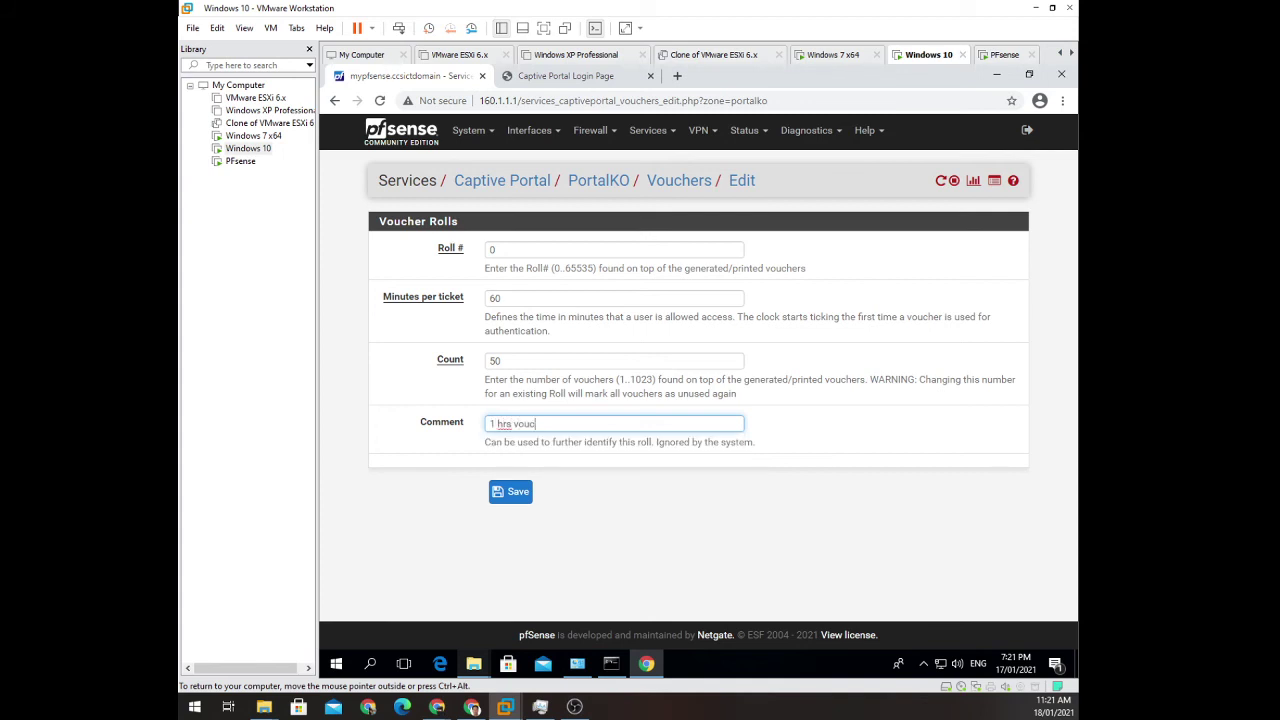
pyautogui.click(510, 491)
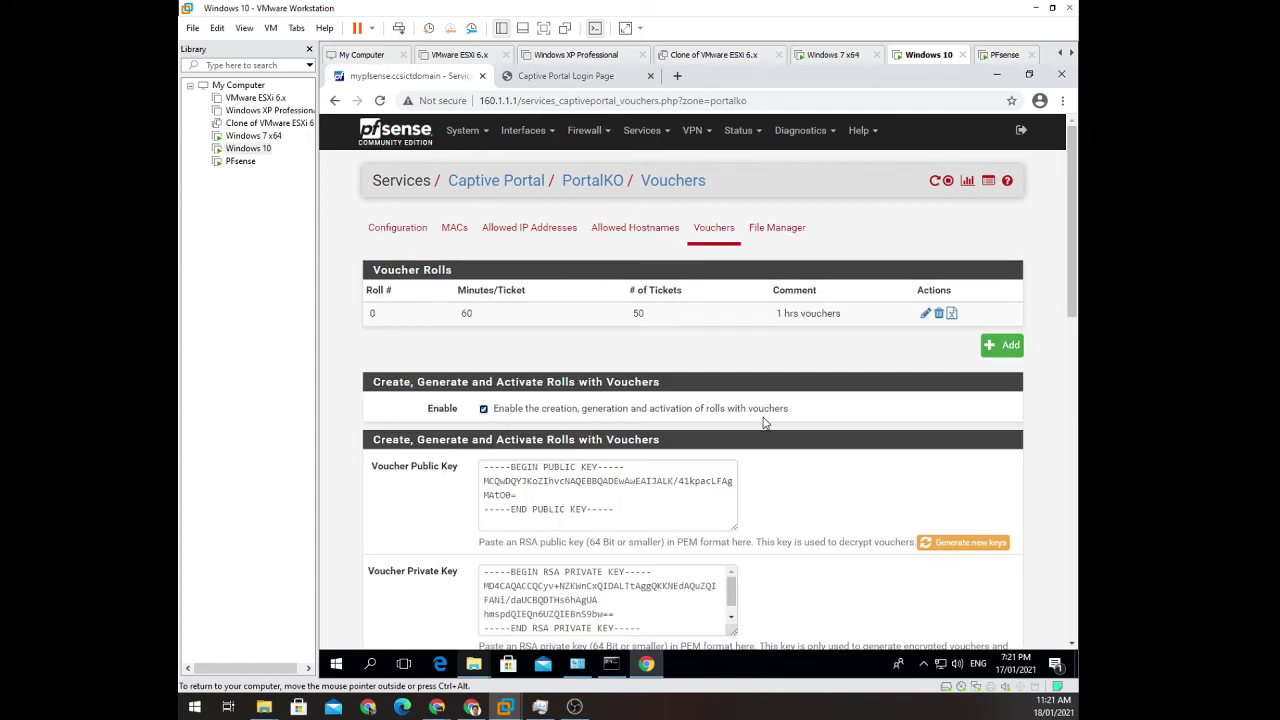
# Export roll 0's vouchers to vouchers_portalko_roll0, view the file in Notepad, then close it.
pyautogui.click(952, 314)
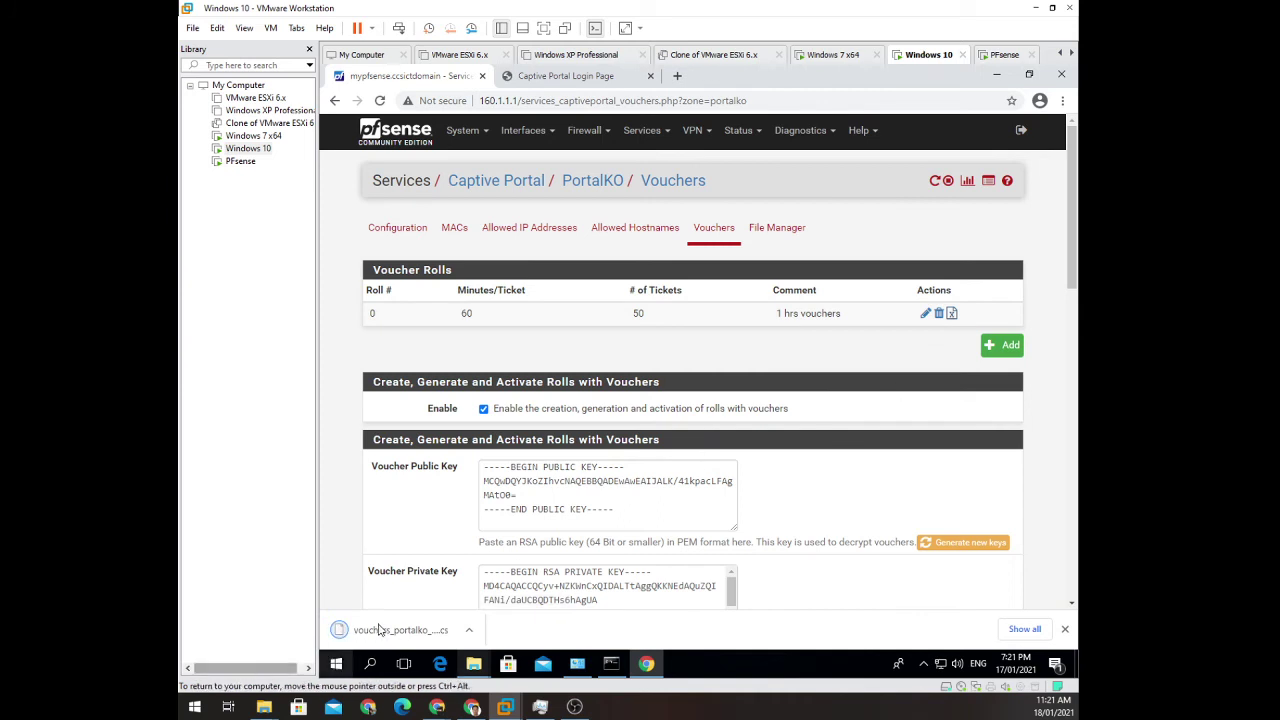
pyautogui.click(380, 629)
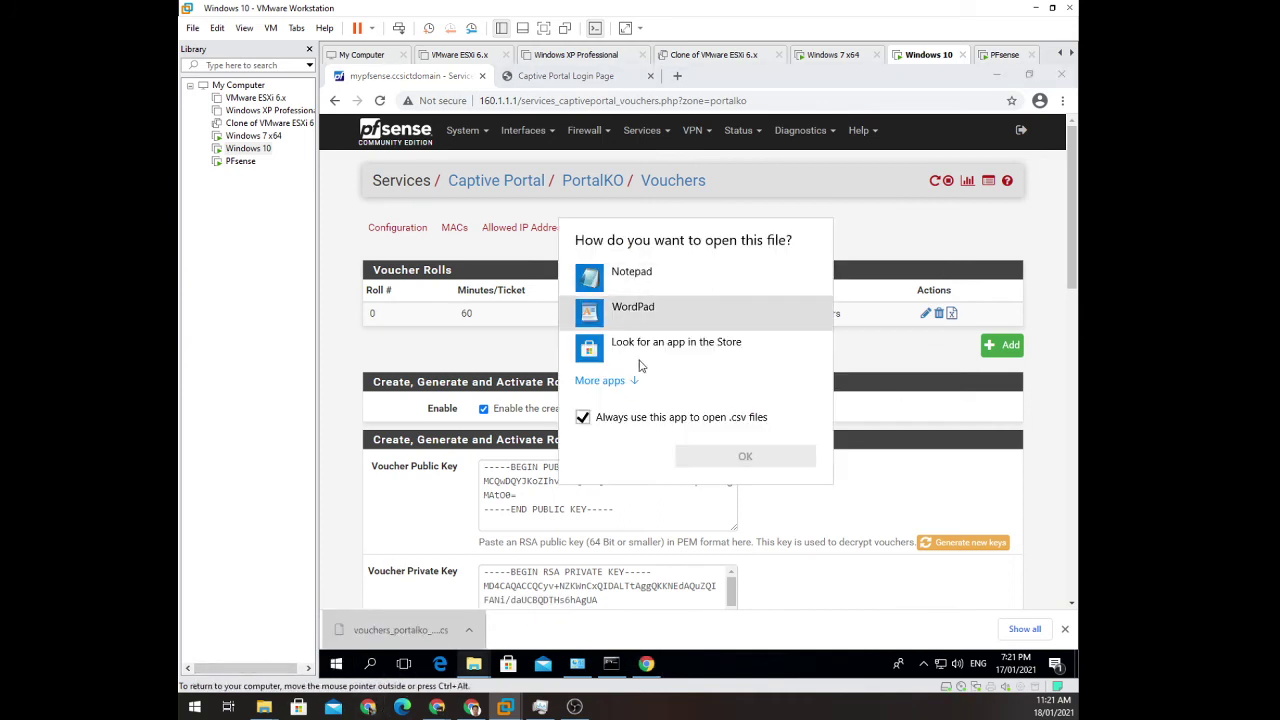
pyautogui.click(676, 290)
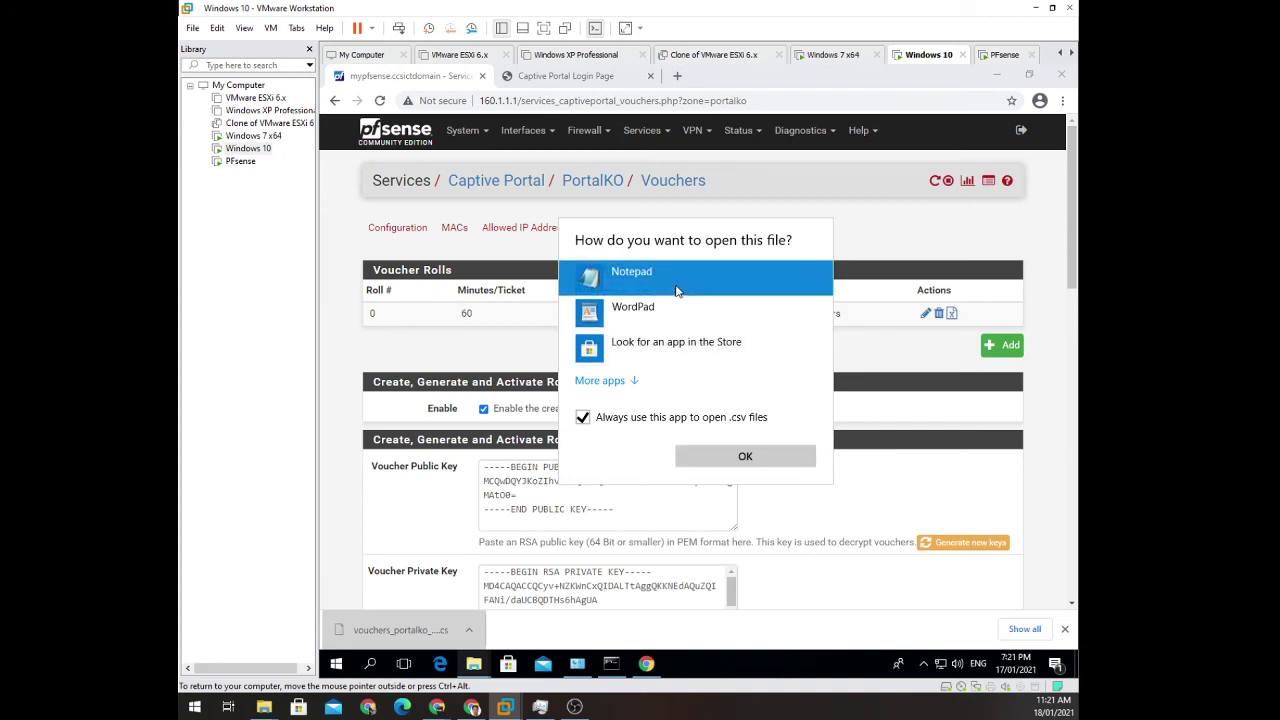
pyautogui.click(746, 462)
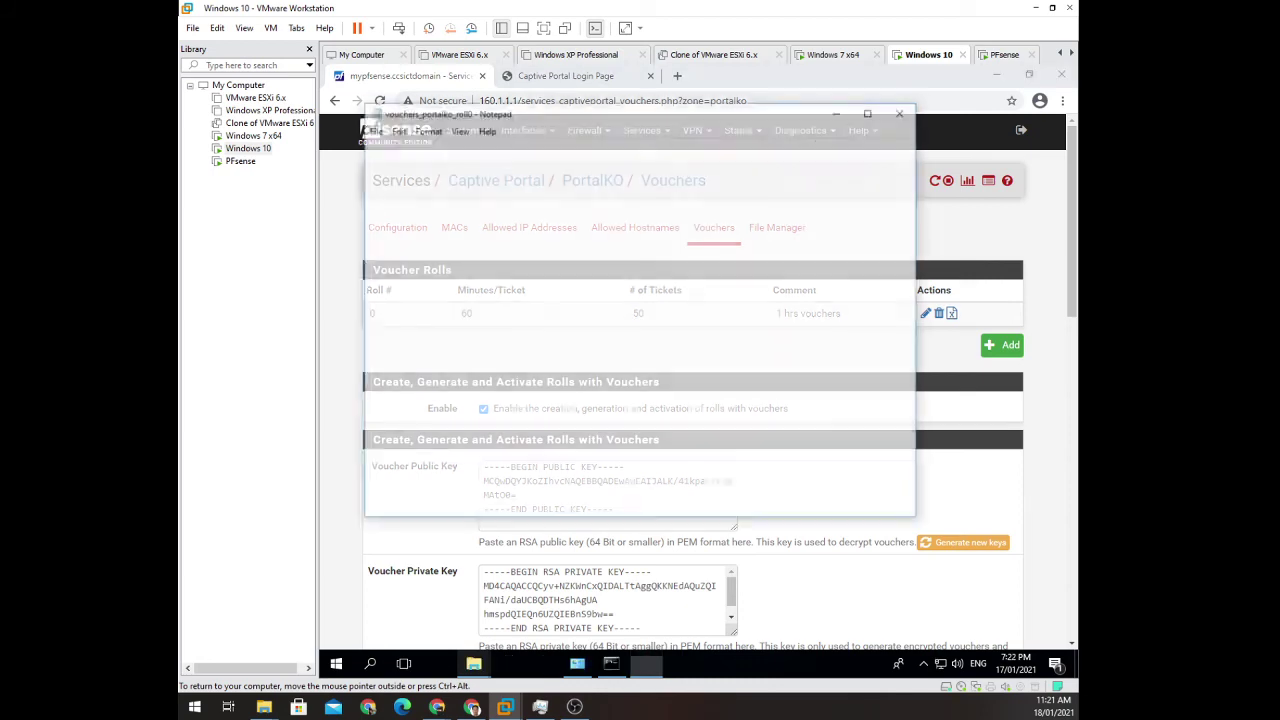
pyautogui.click(903, 111)
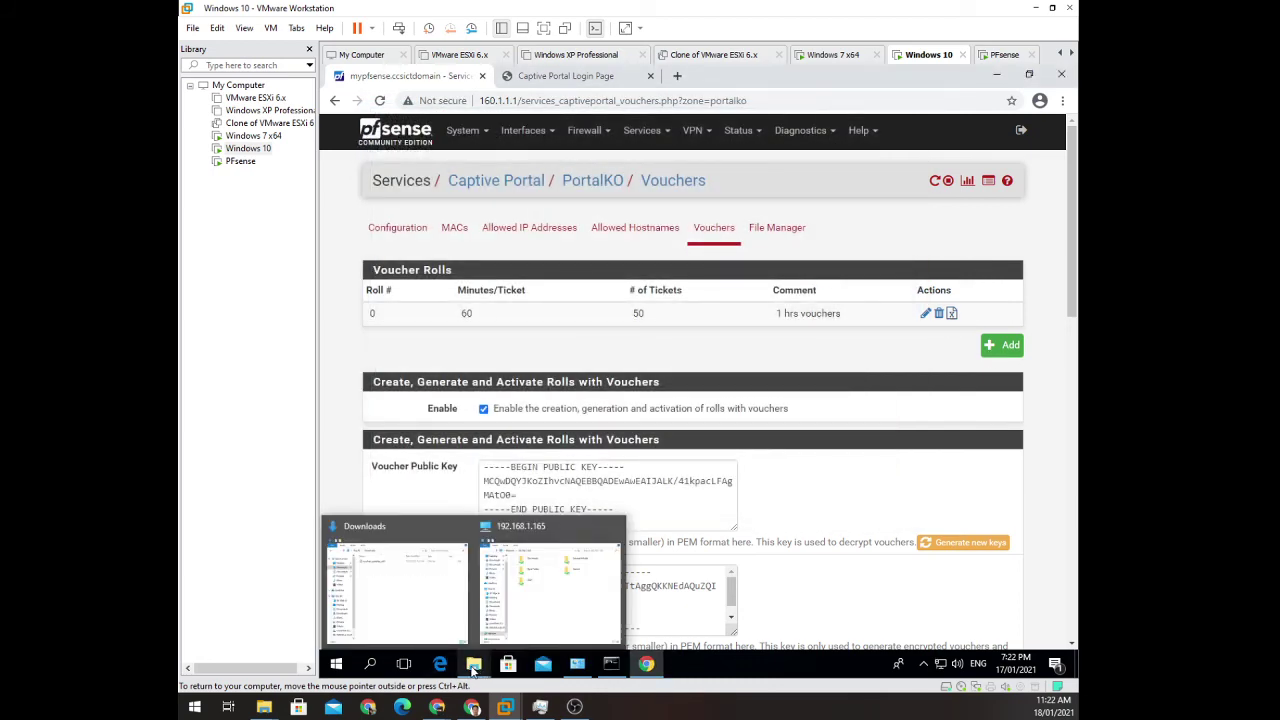
pyautogui.click(400, 600)
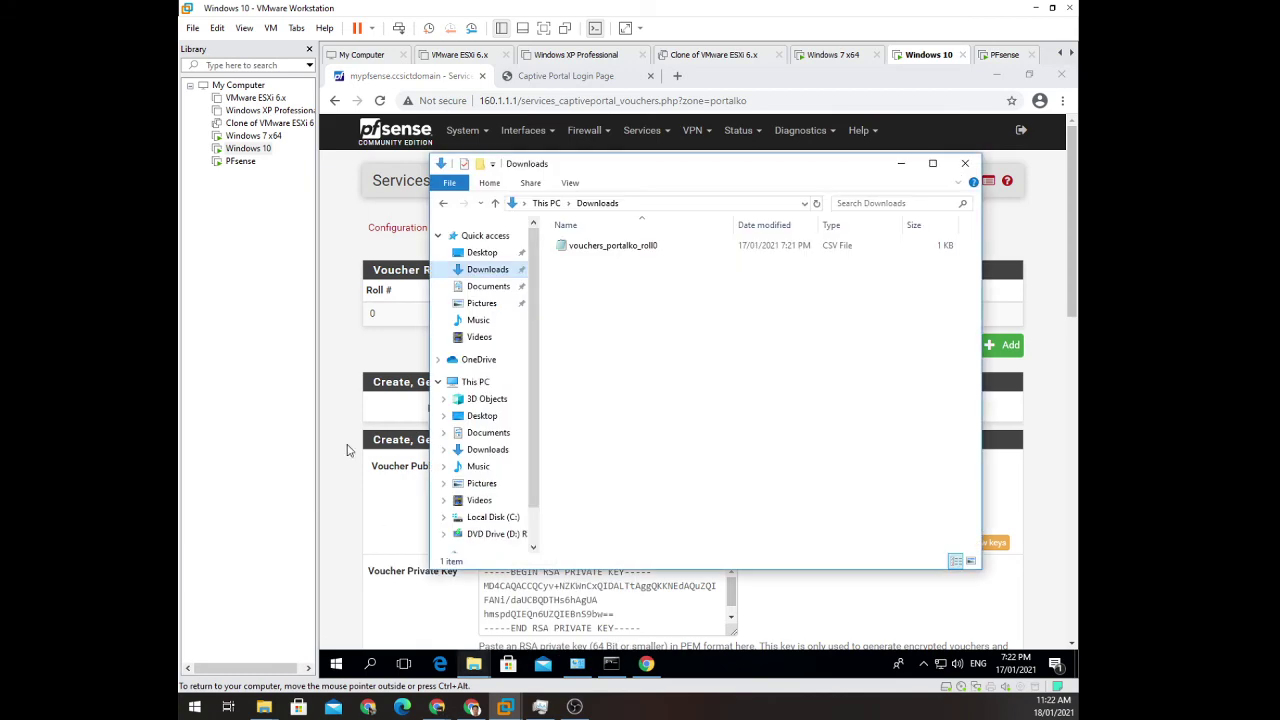
pyautogui.doubleClick(586, 250)
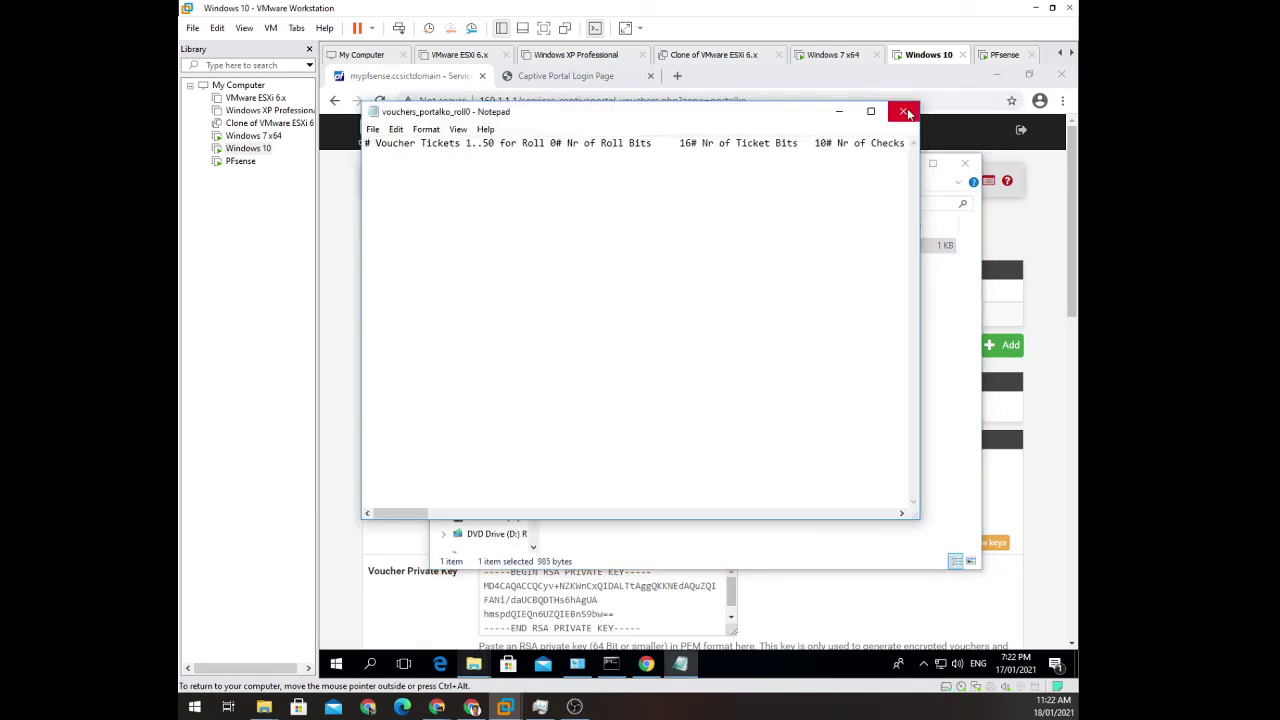
pyautogui.click(903, 112)
pyautogui.rightClick(576, 251)
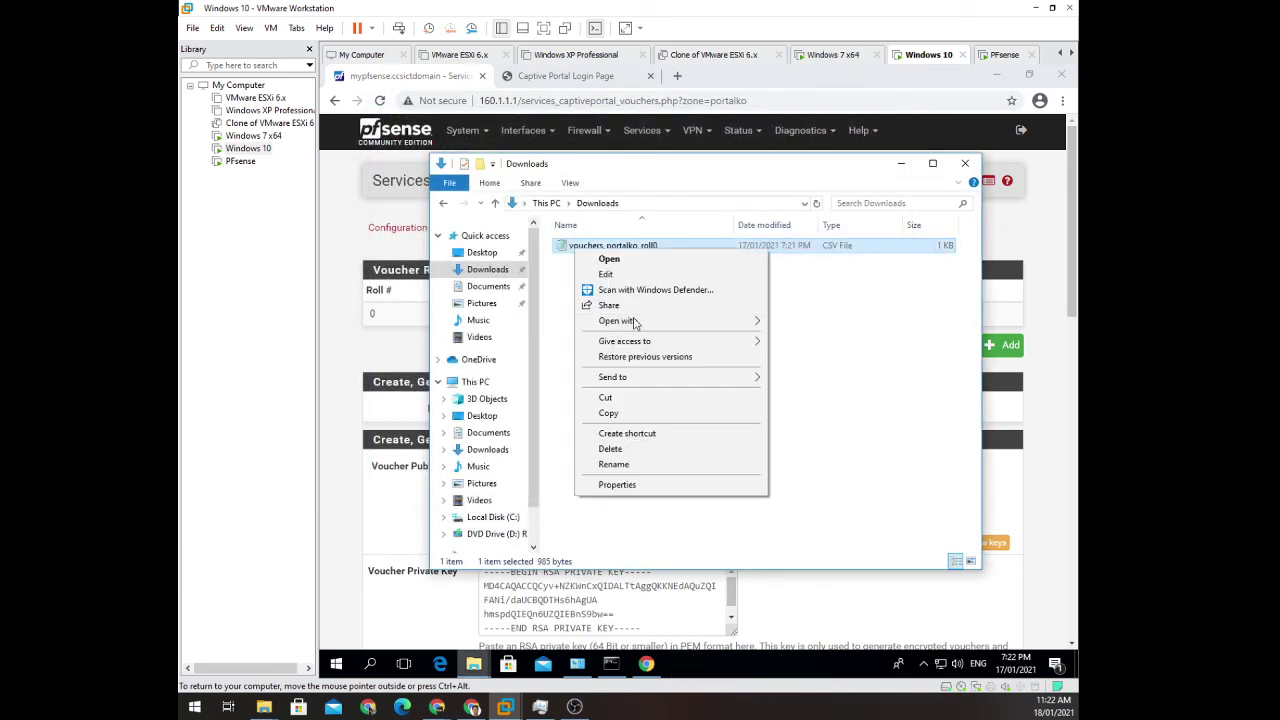
pyautogui.moveTo(700, 322)
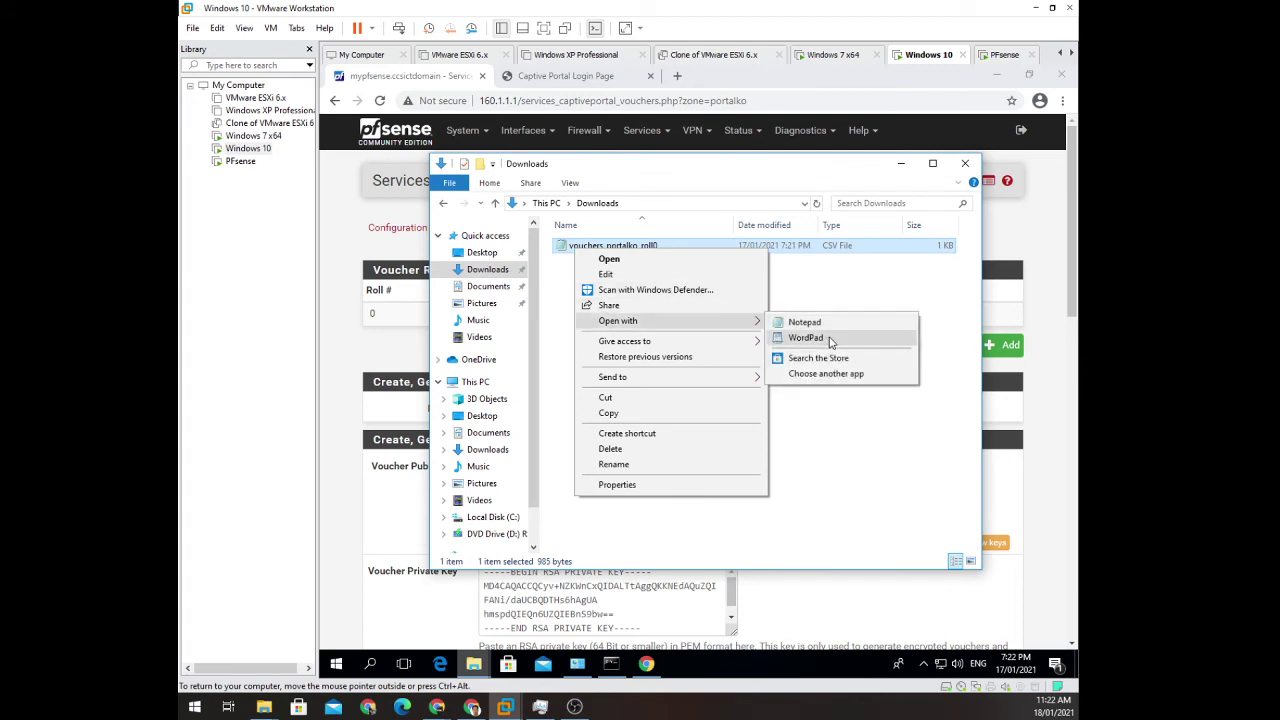
pyautogui.click(832, 338)
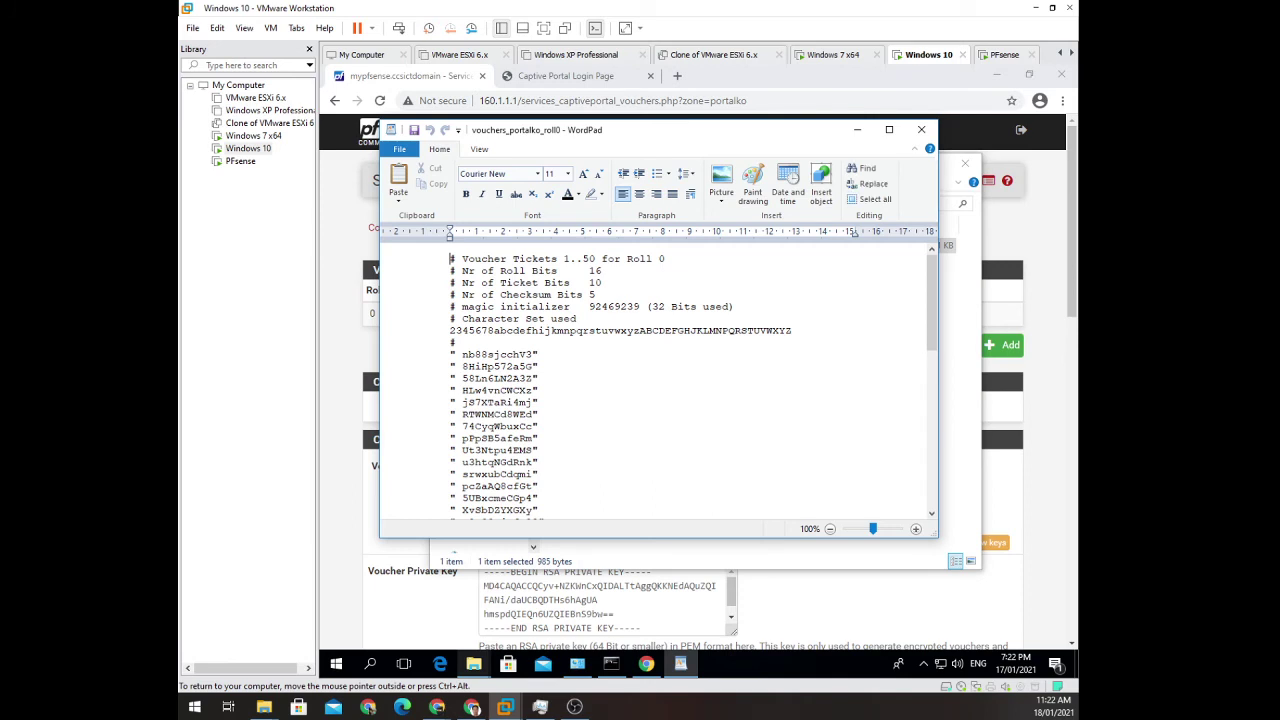
pyautogui.scroll(-6, 694, 385)
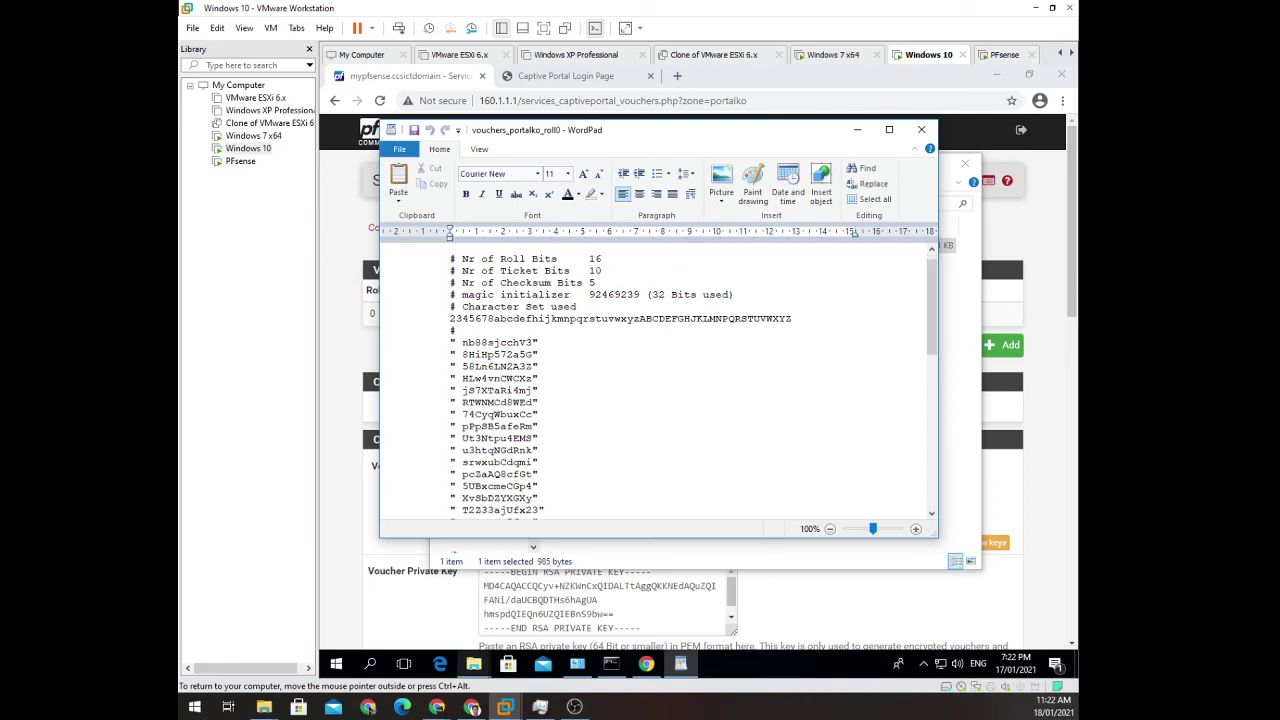
pyautogui.scroll(-3, 694, 385)
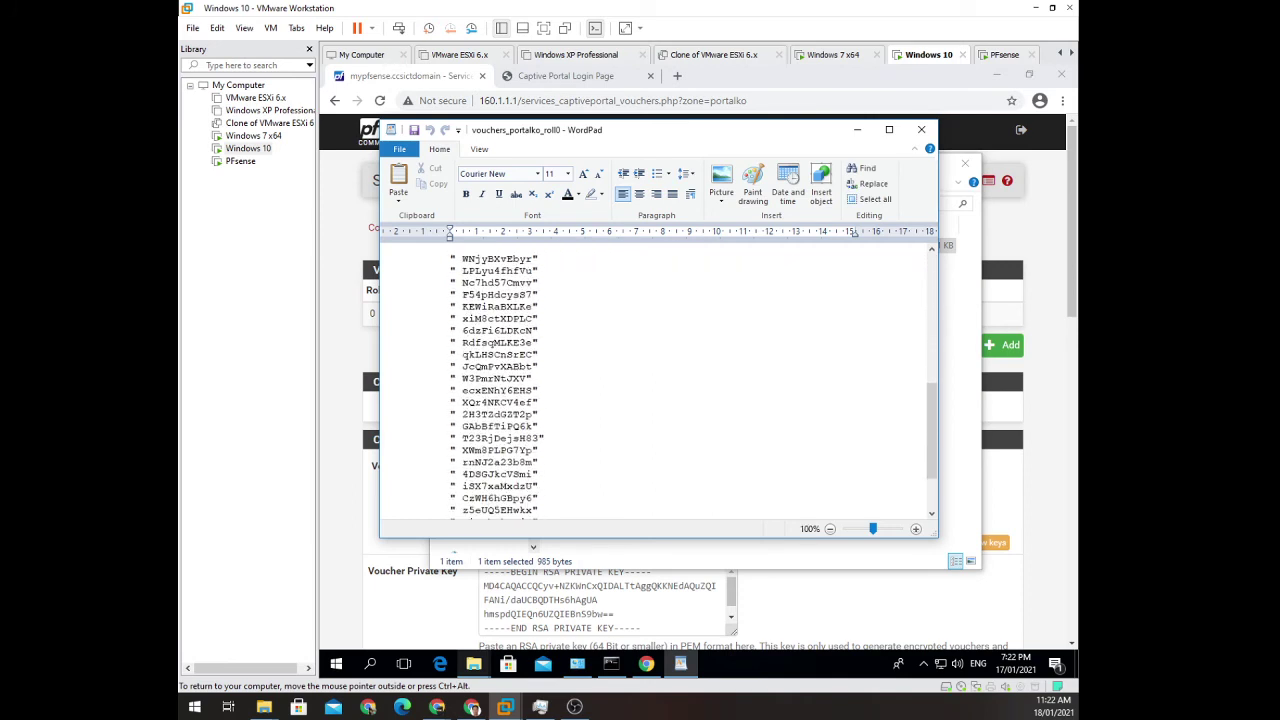
pyautogui.scroll(6, 694, 385)
pyautogui.scroll(2, 694, 385)
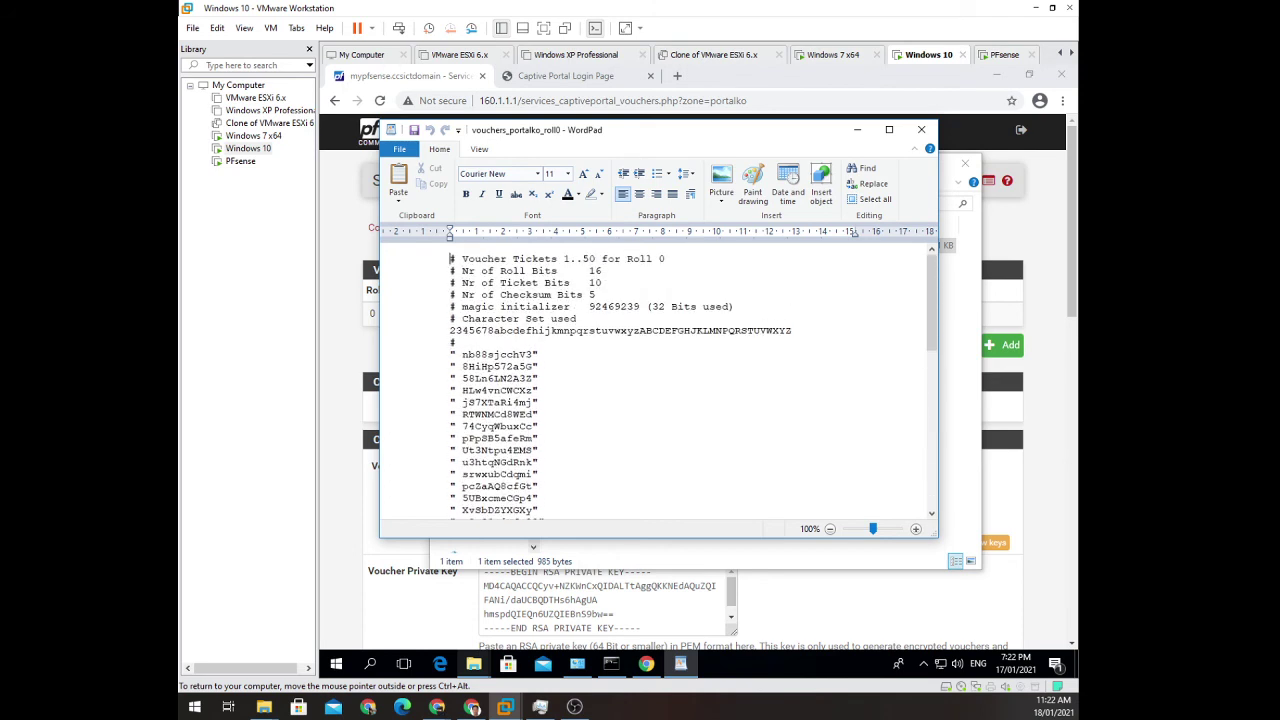
pyautogui.click(921, 129)
pyautogui.click(965, 163)
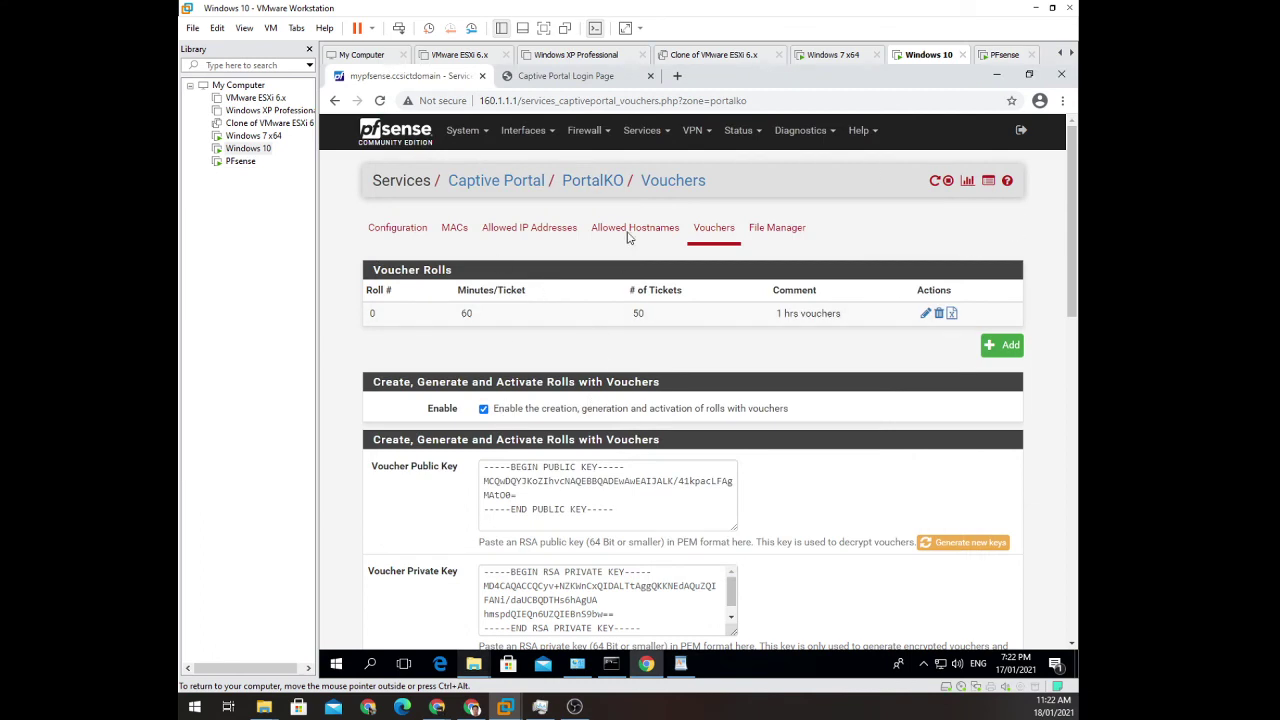
# Close the login tab and try browsing to facebook in a new tab.
pyautogui.click(649, 77)
pyautogui.click(509, 77)
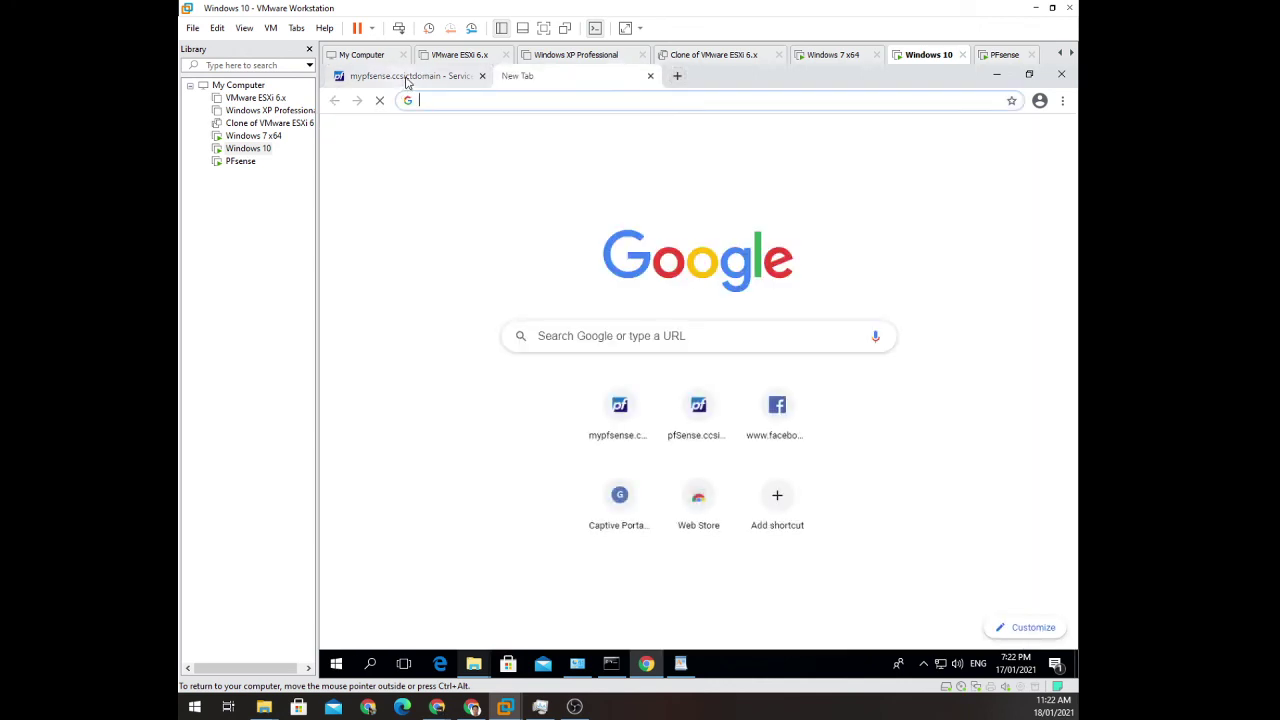
pyautogui.click(777, 410)
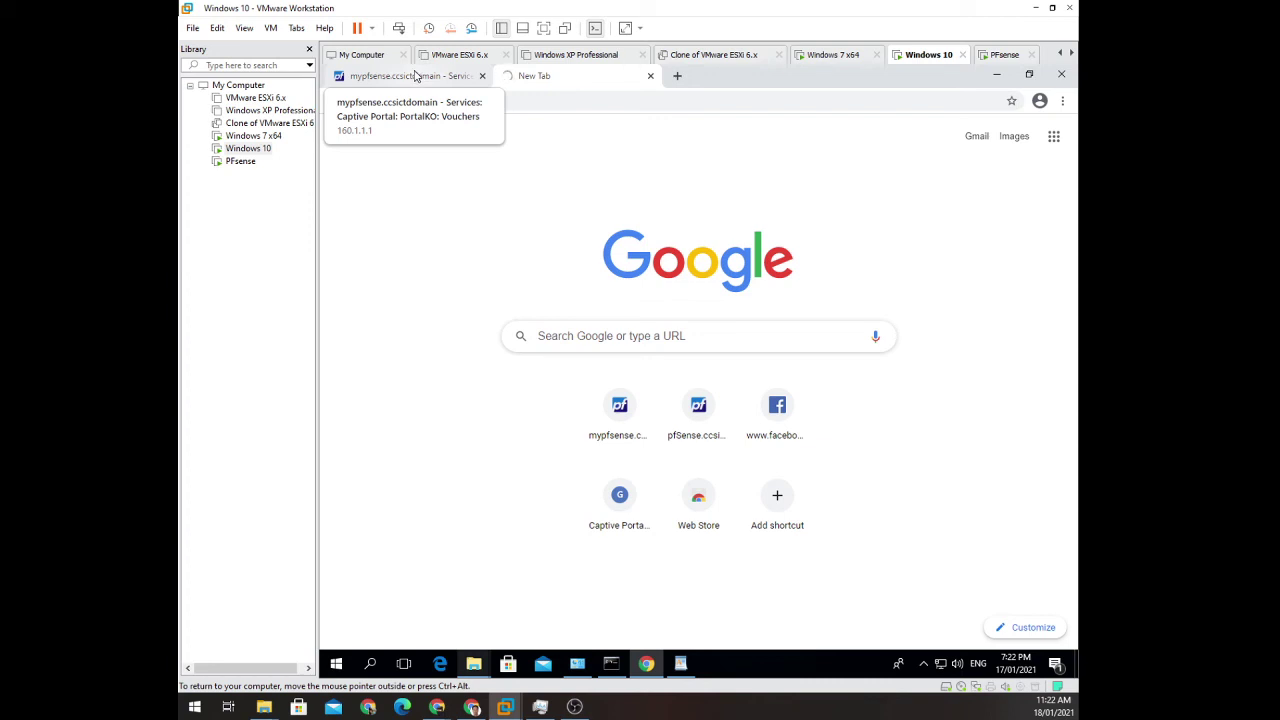
# Open System > User Manager in pfSense and close the facebook tab.
pyautogui.click(415, 76)
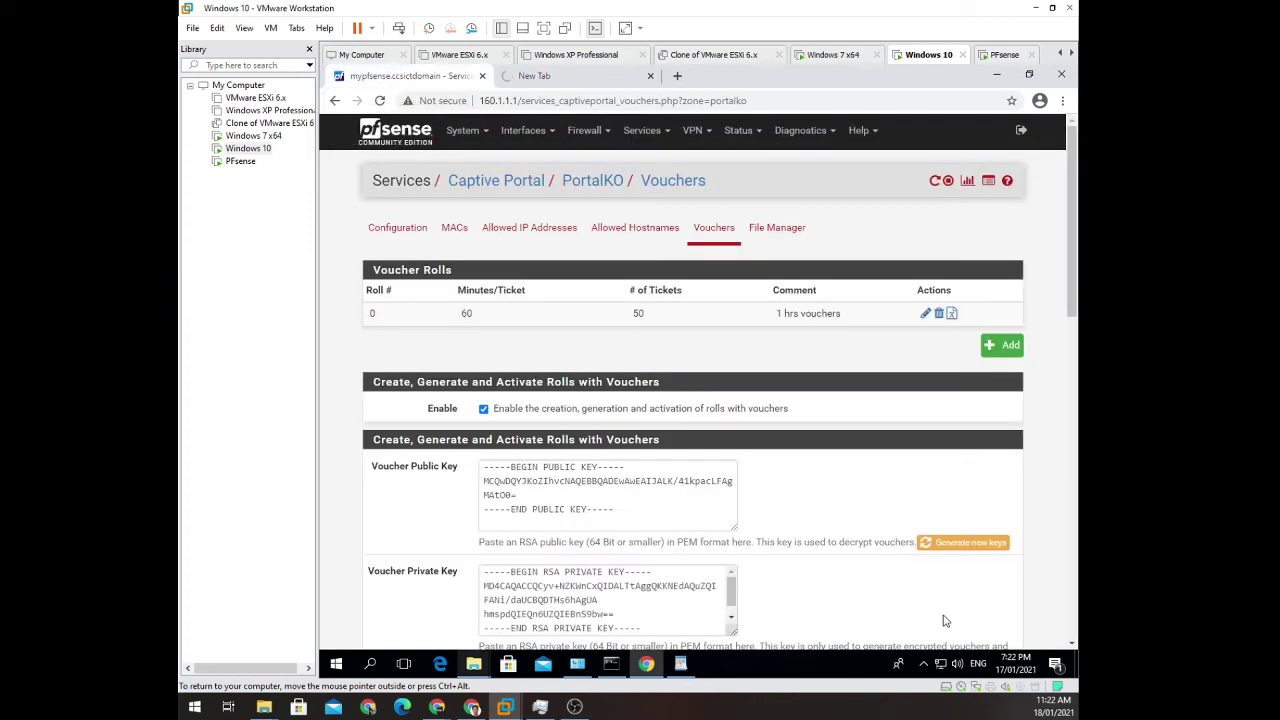
pyautogui.click(482, 142)
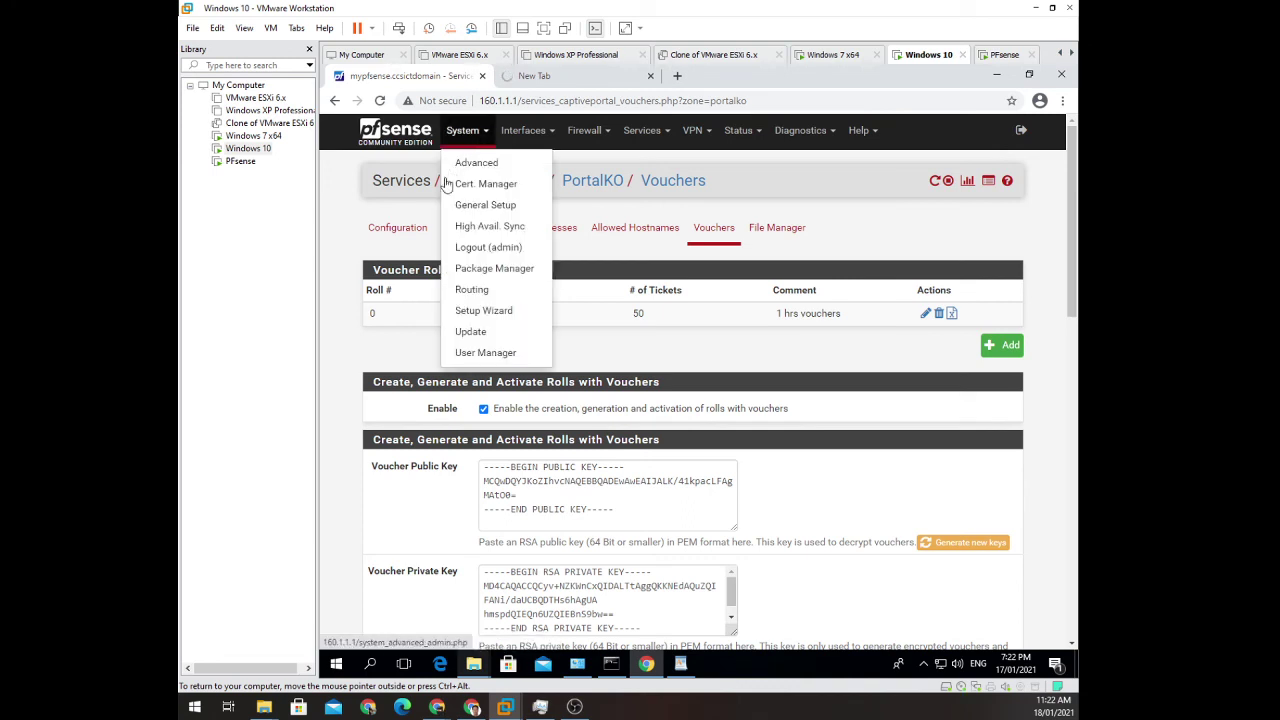
pyautogui.click(515, 356)
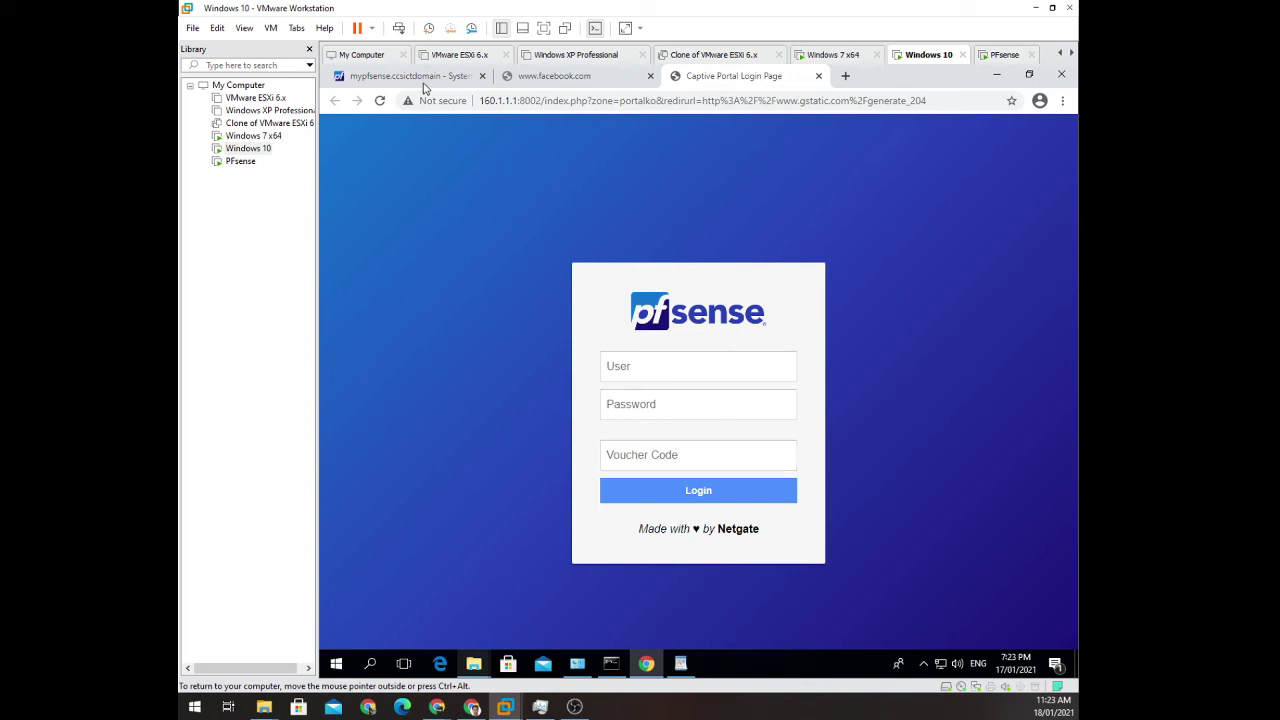
pyautogui.click(648, 77)
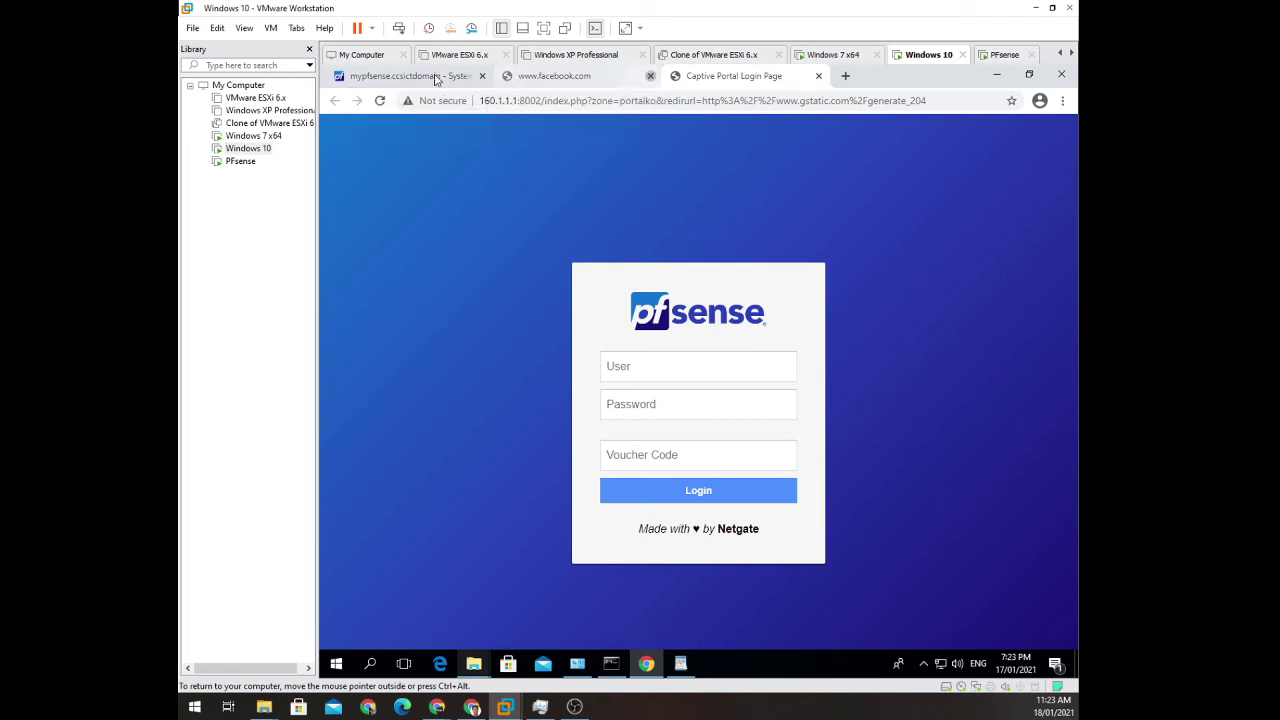
pyautogui.click(400, 80)
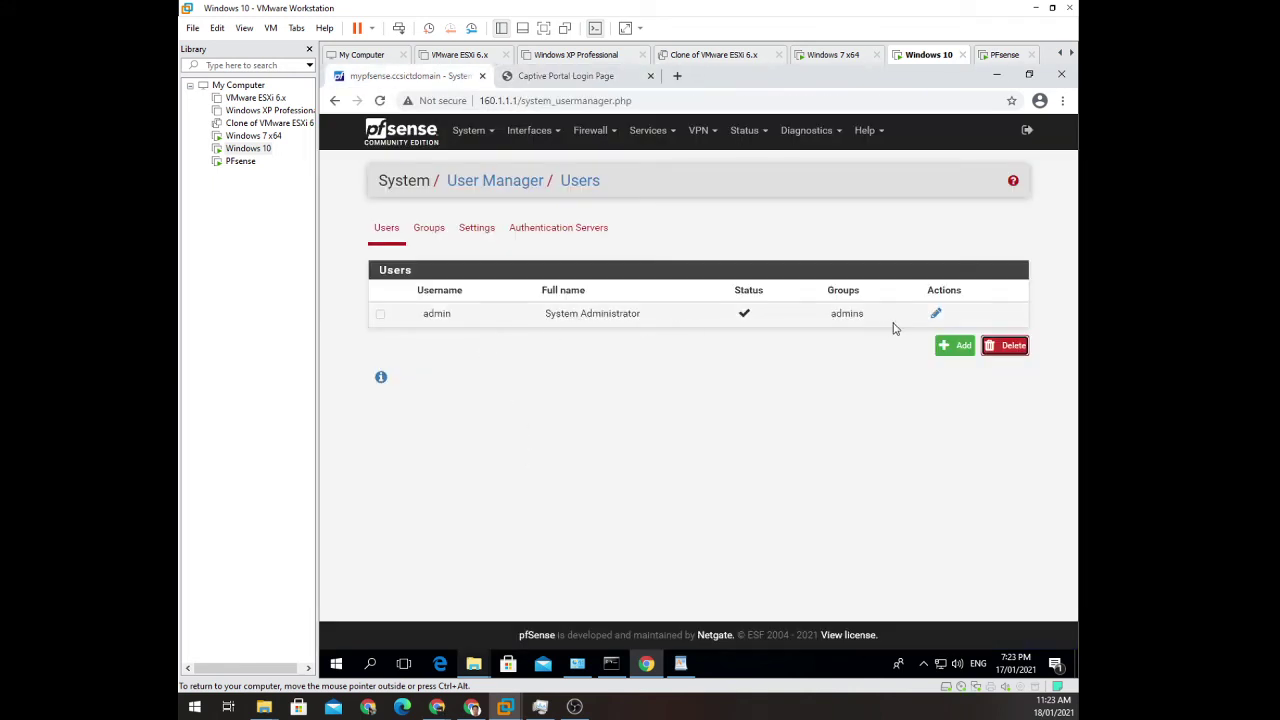
# Start a new pfSense user named test, entering its password, confirmation and full name.
pyautogui.click(963, 350)
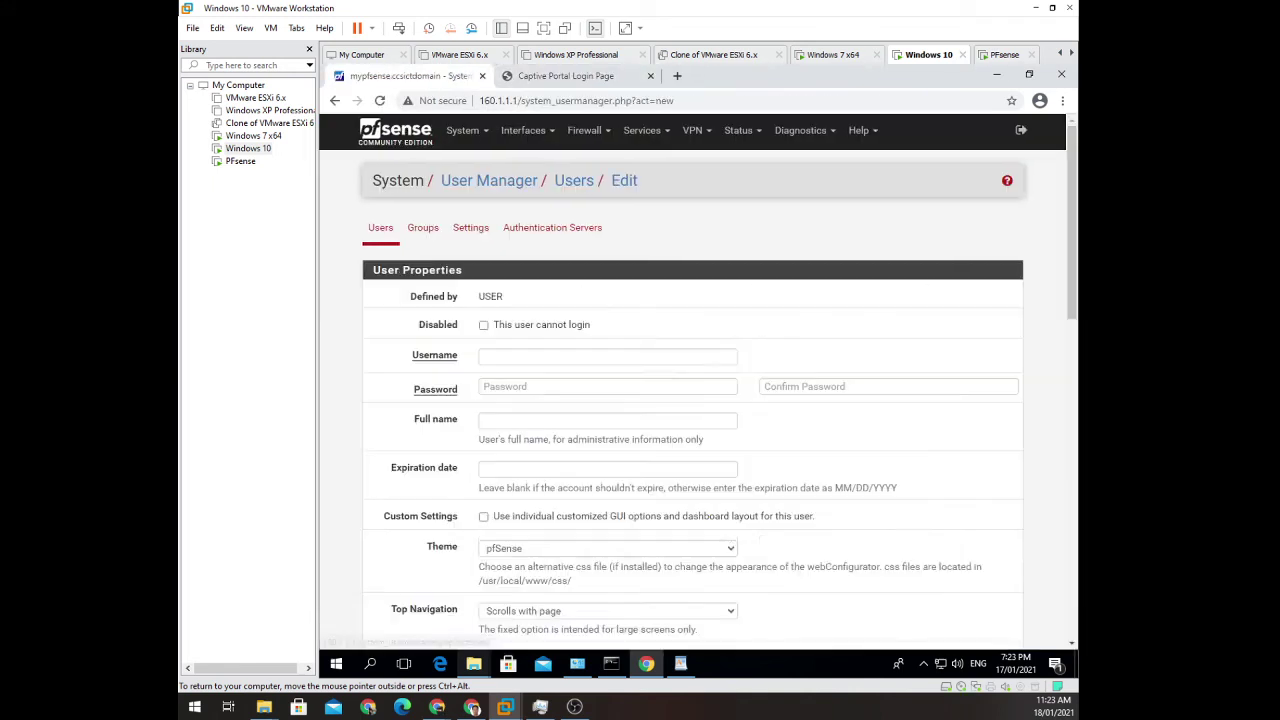
pyautogui.click(506, 354)
pyautogui.write('test')
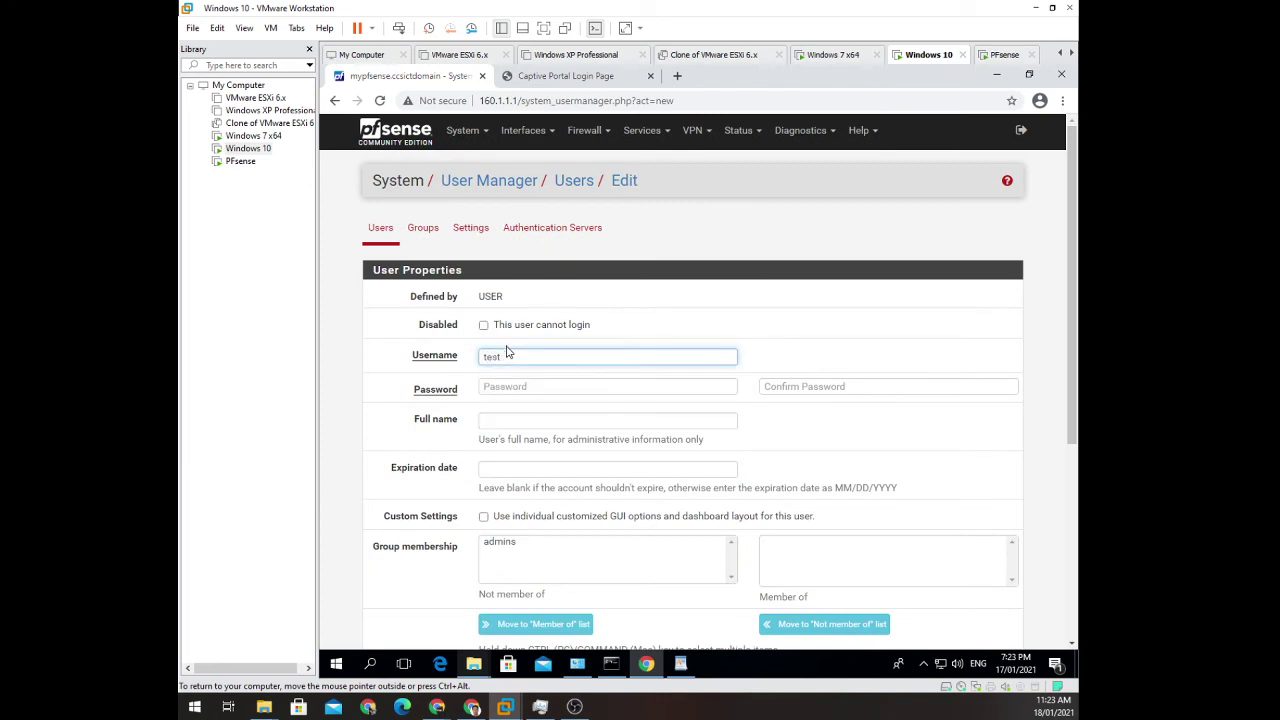
pyautogui.press('Tab')
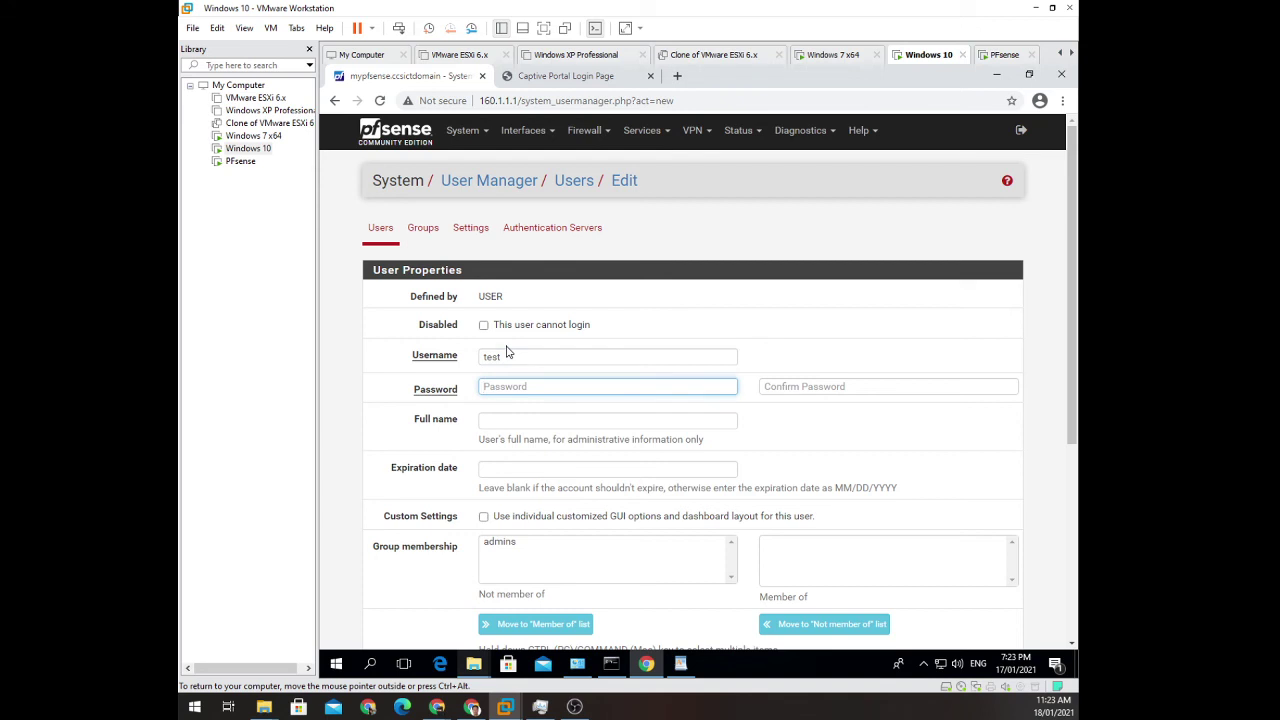
pyautogui.write('t')
pyautogui.press('BackSpace')
pyautogui.write('test')
pyautogui.press('Tab')
pyautogui.write('t')
pyautogui.press('BackSpace')
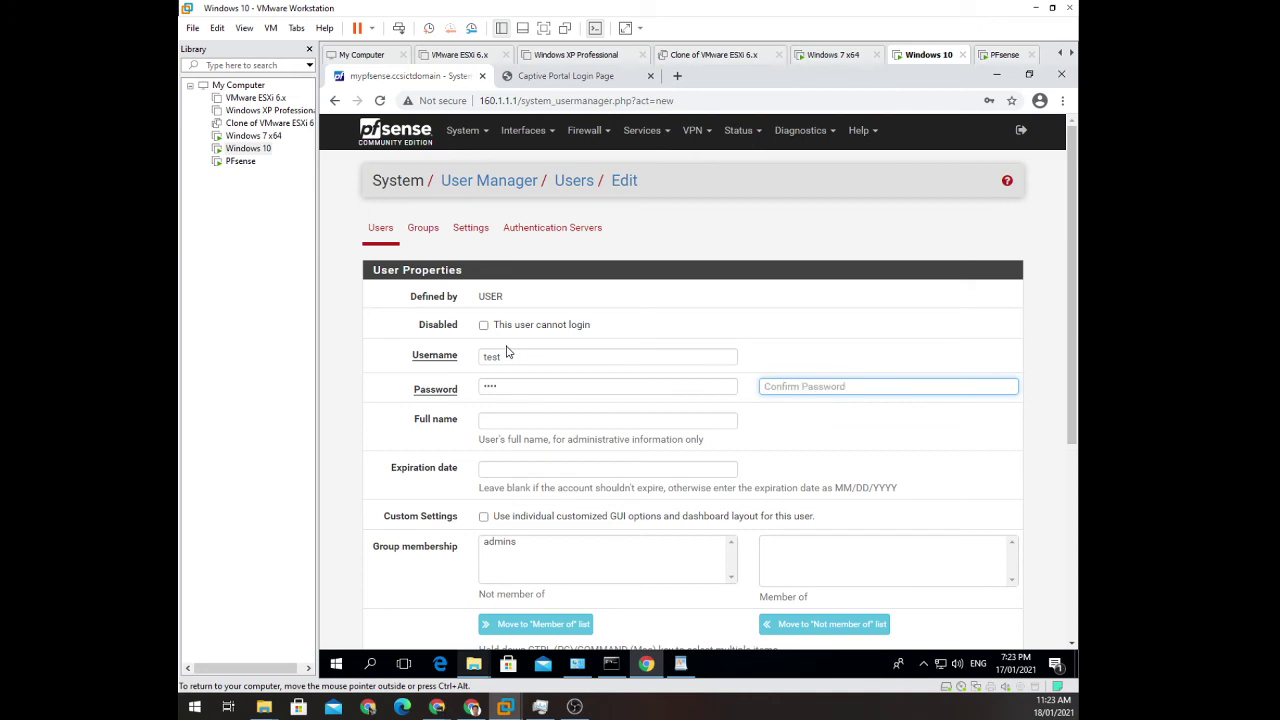
pyautogui.write('t')
pyautogui.click(650, 421)
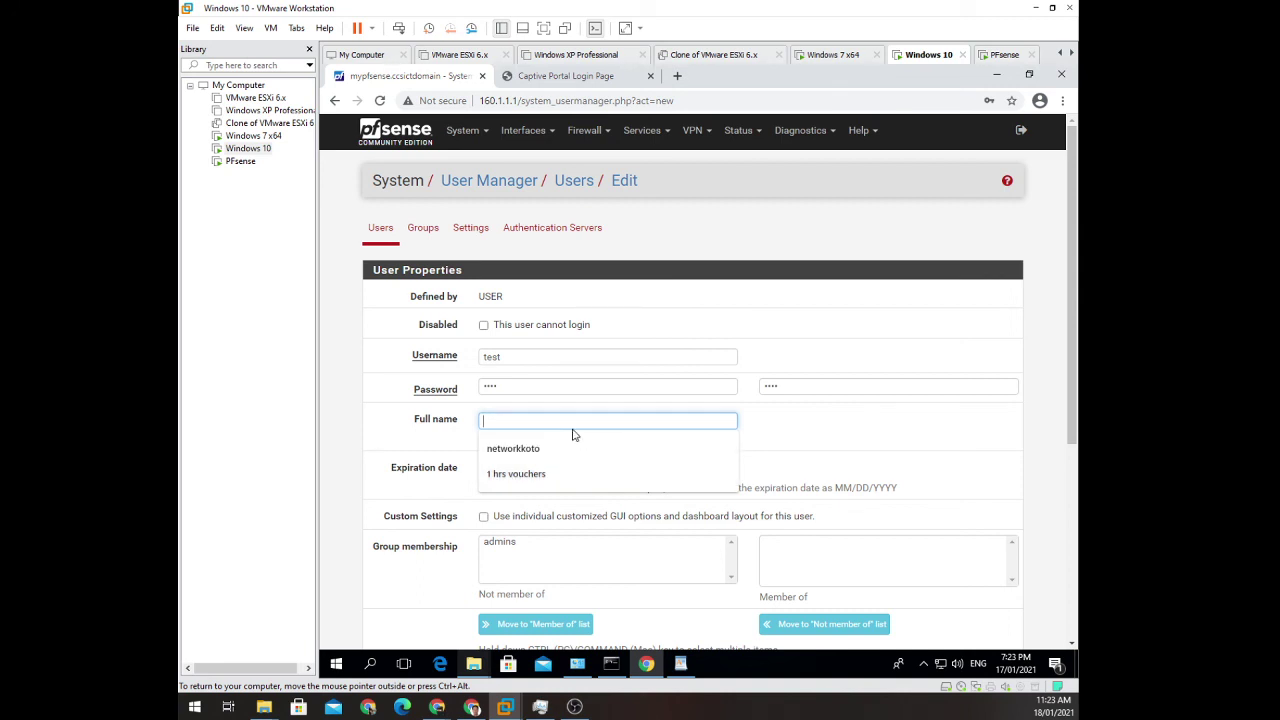
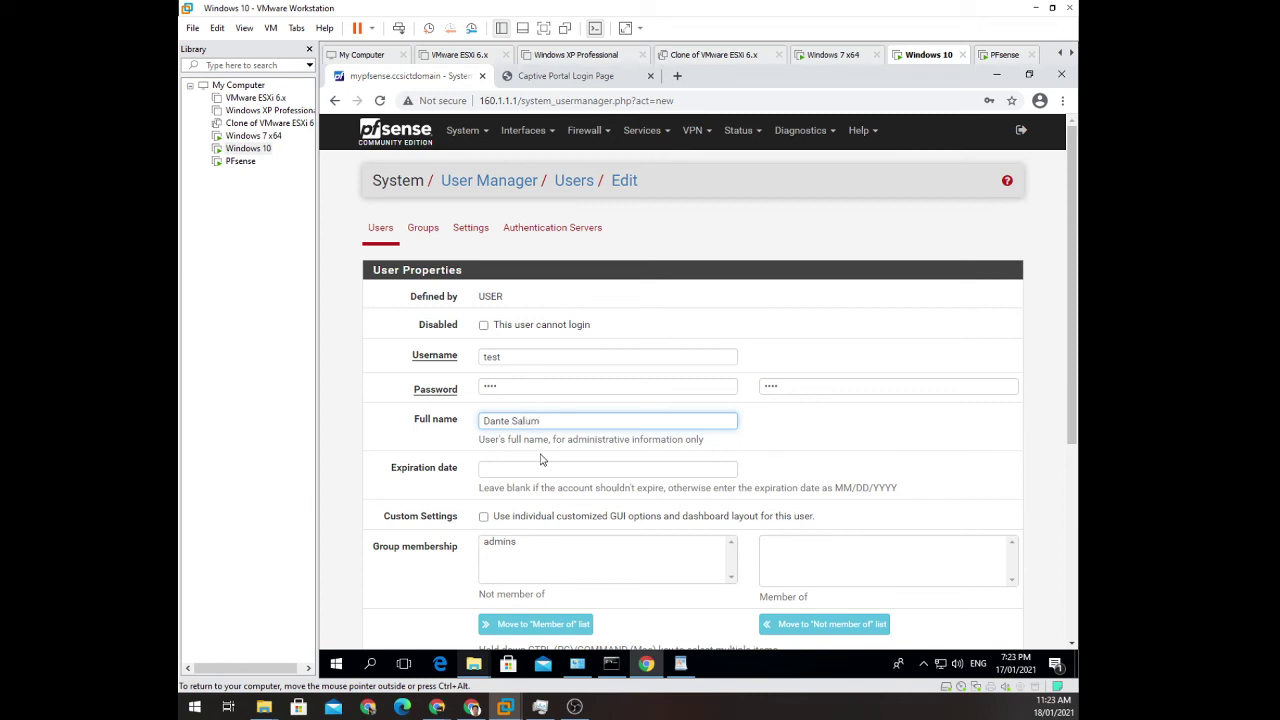
pyautogui.press('Tab')
# Save the new test user and return to the captive portal login tab.
pyautogui.scroll(-2, 486, 446)
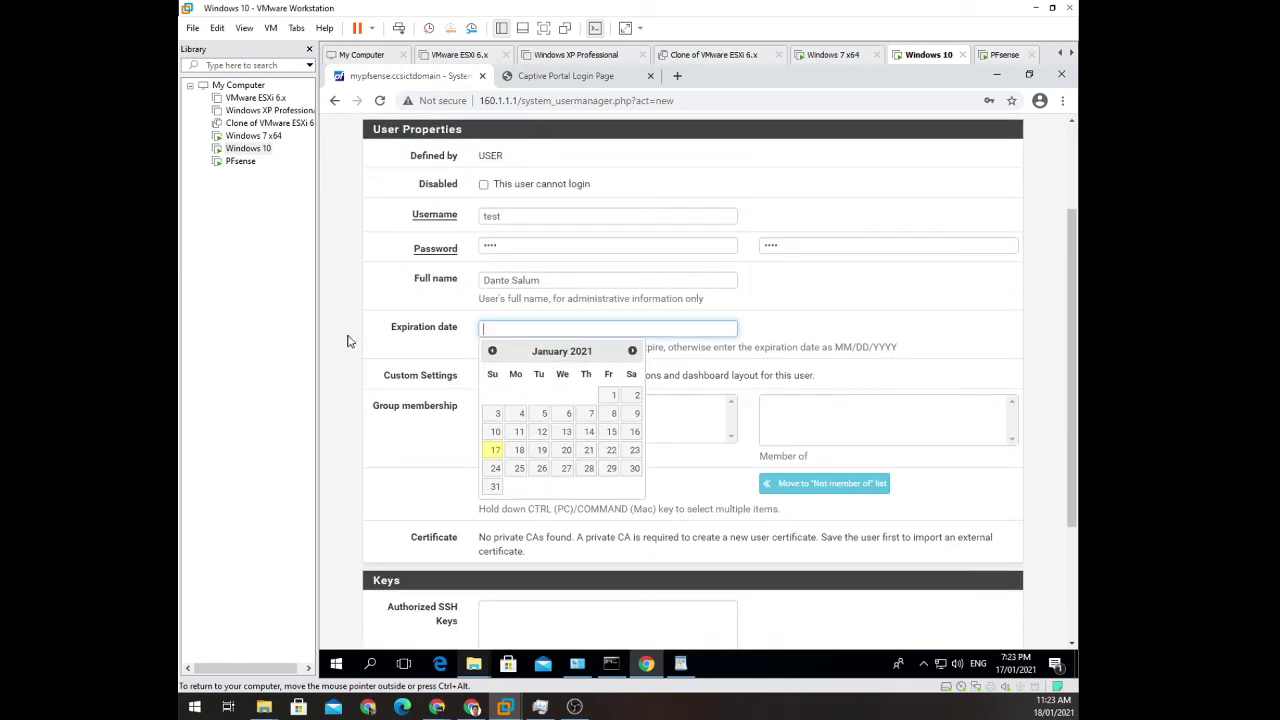
pyautogui.click(368, 334)
pyautogui.scroll(-3, 479, 428)
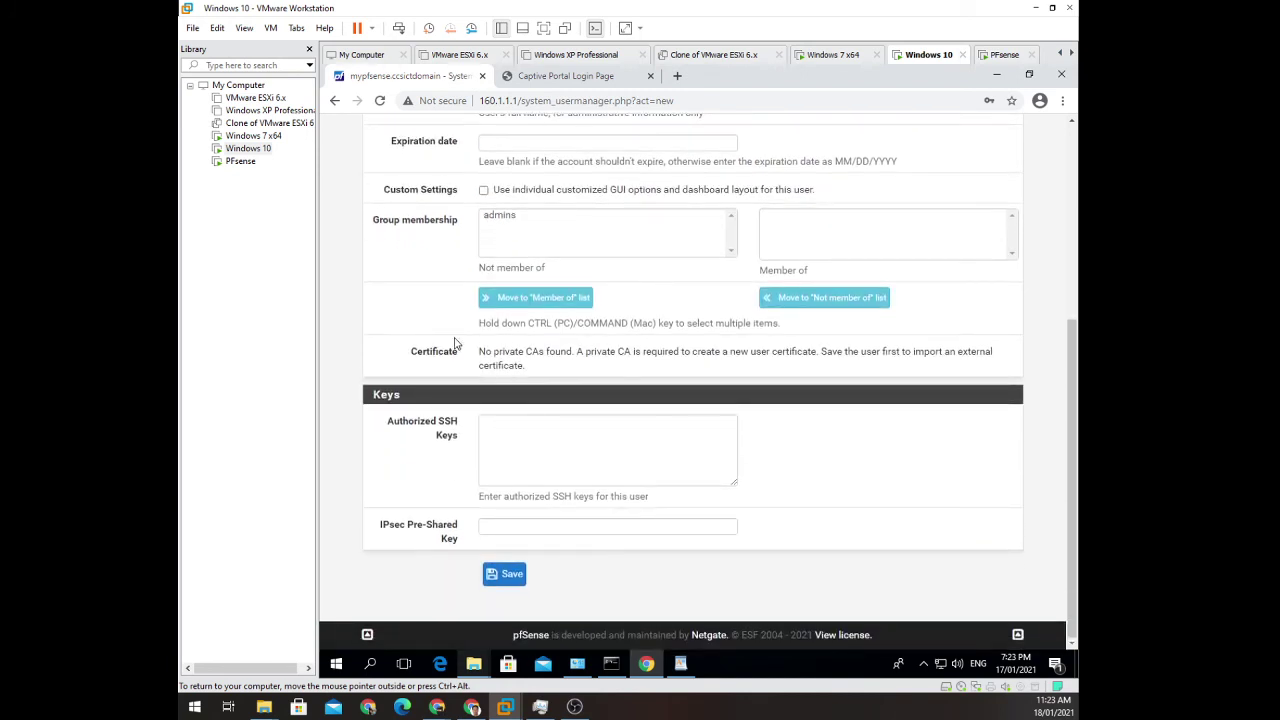
pyautogui.scroll(1, 505, 590)
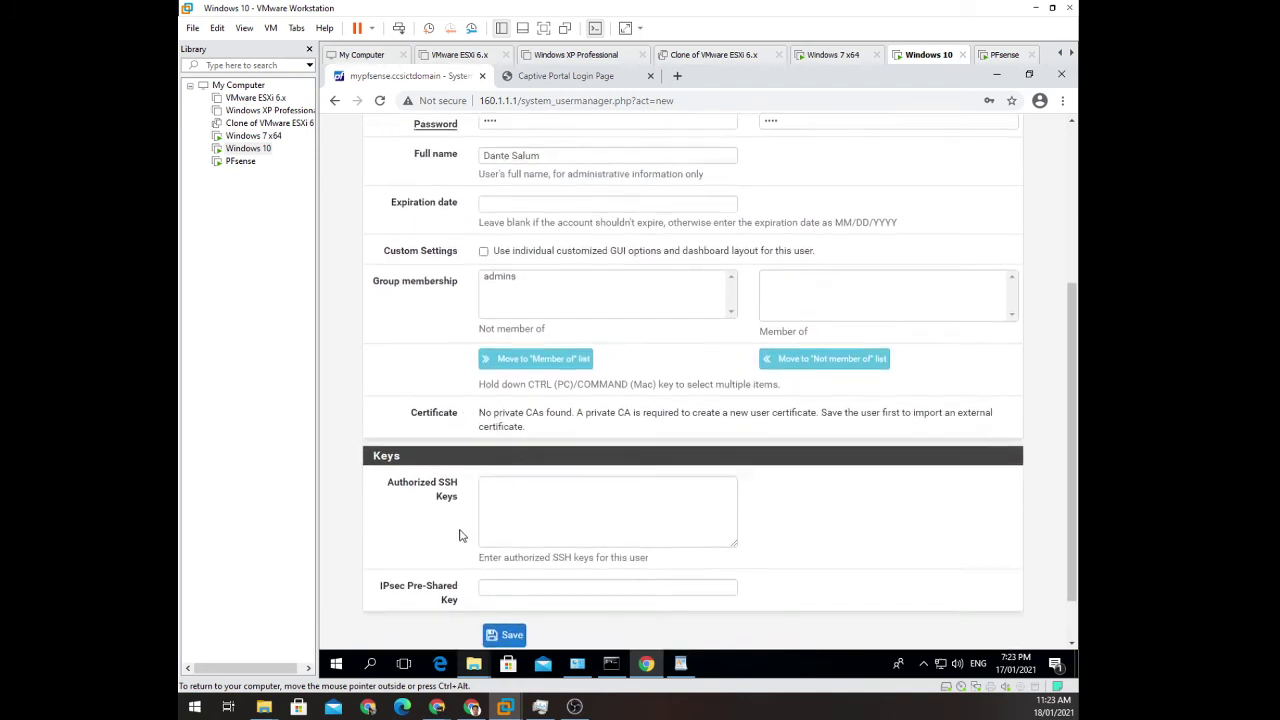
pyautogui.scroll(-1, 505, 590)
pyautogui.click(505, 573)
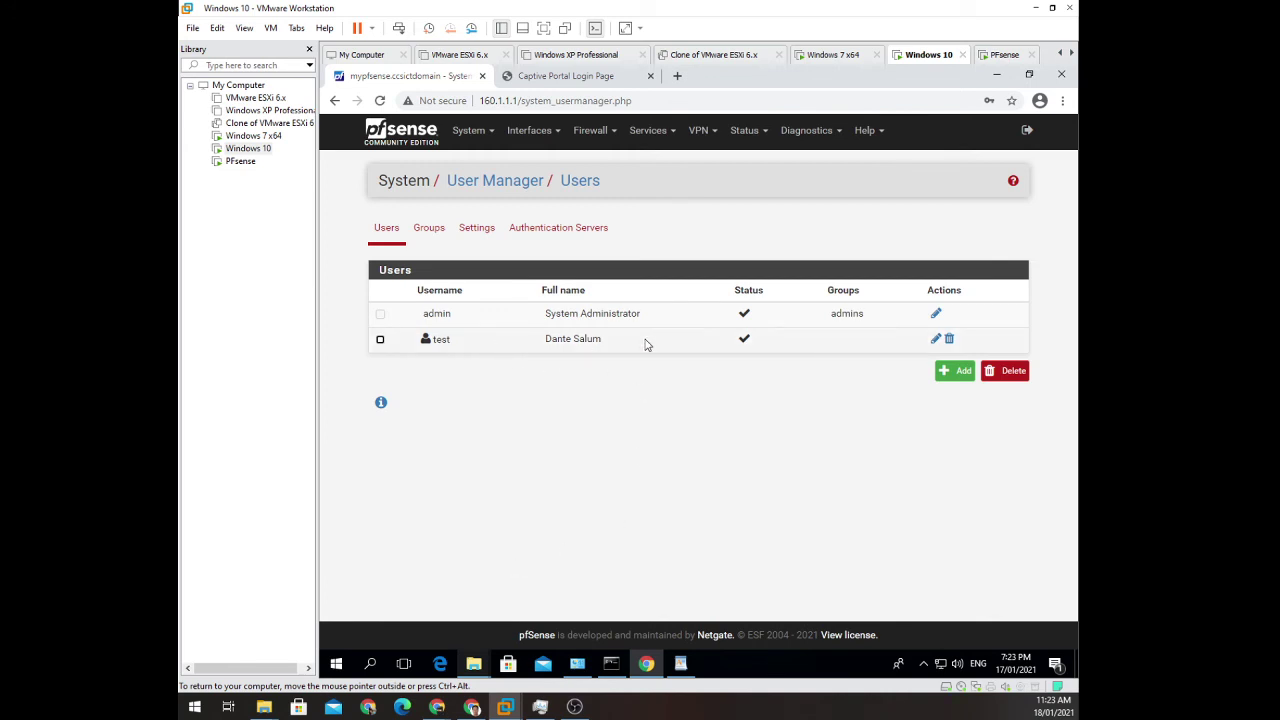
pyautogui.click(559, 78)
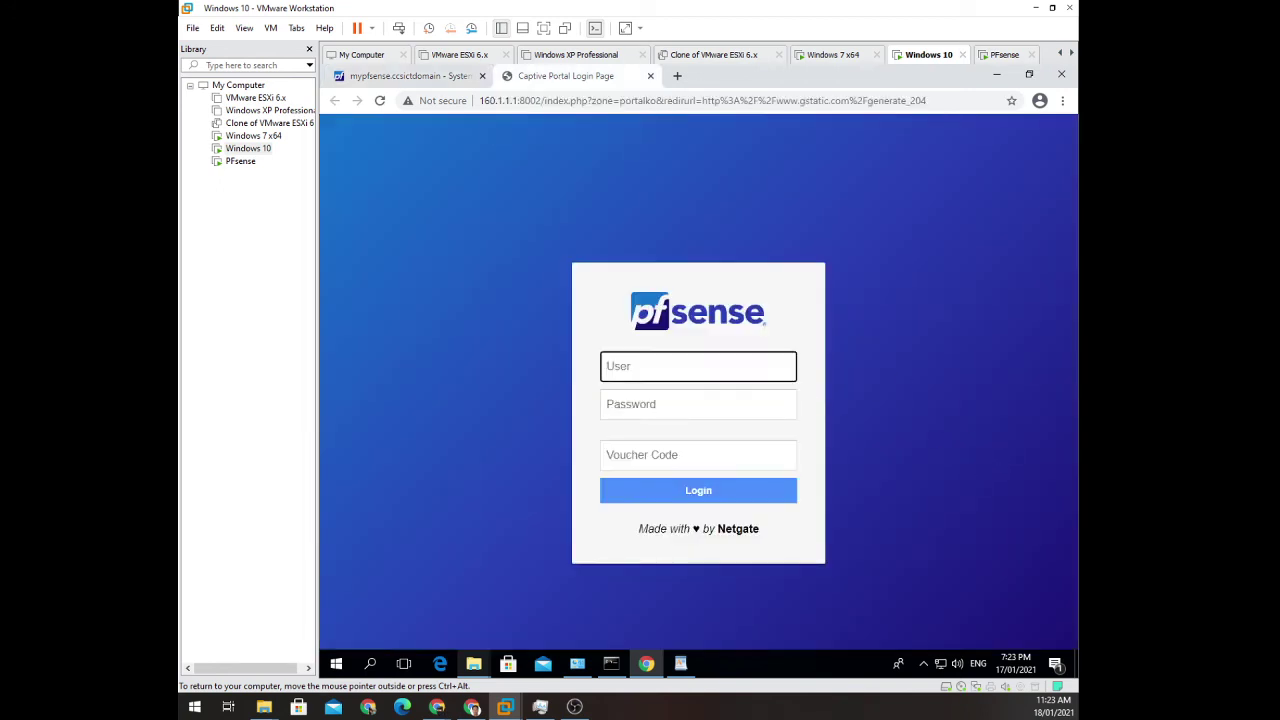
# Try logging in to the captive portal as test with its password, which is denied.
pyautogui.click(407, 80)
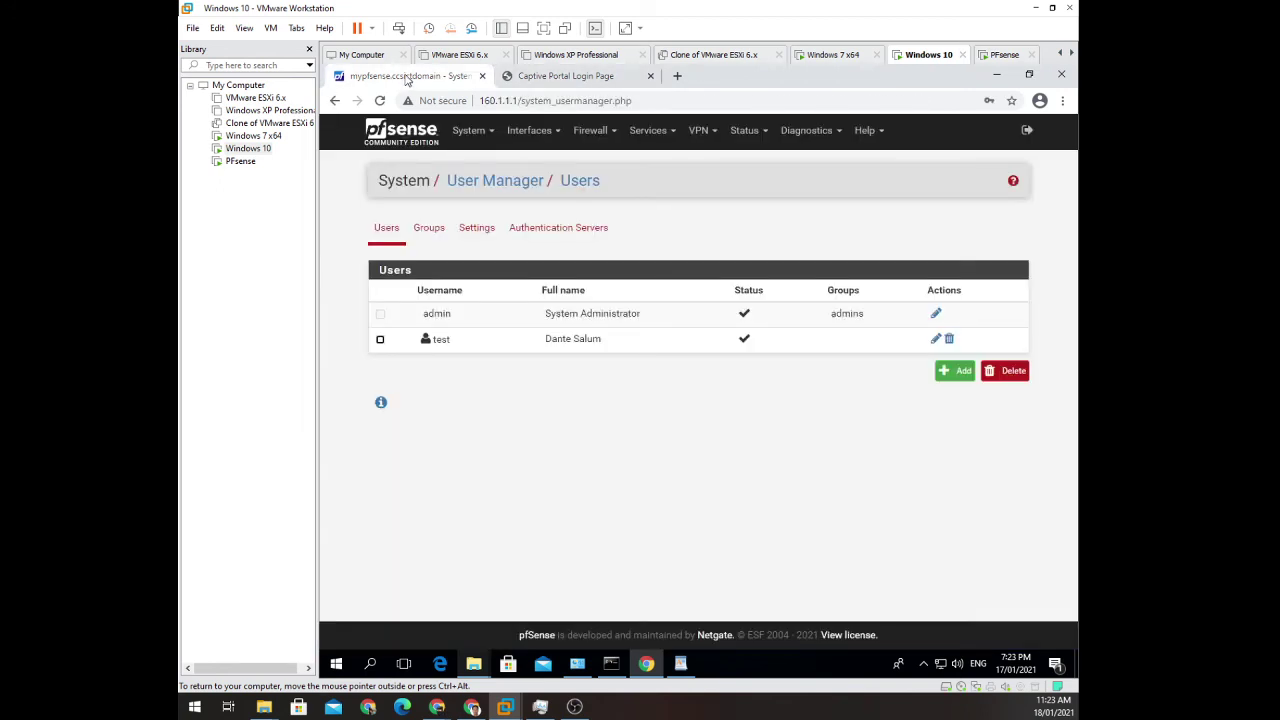
pyautogui.click(575, 84)
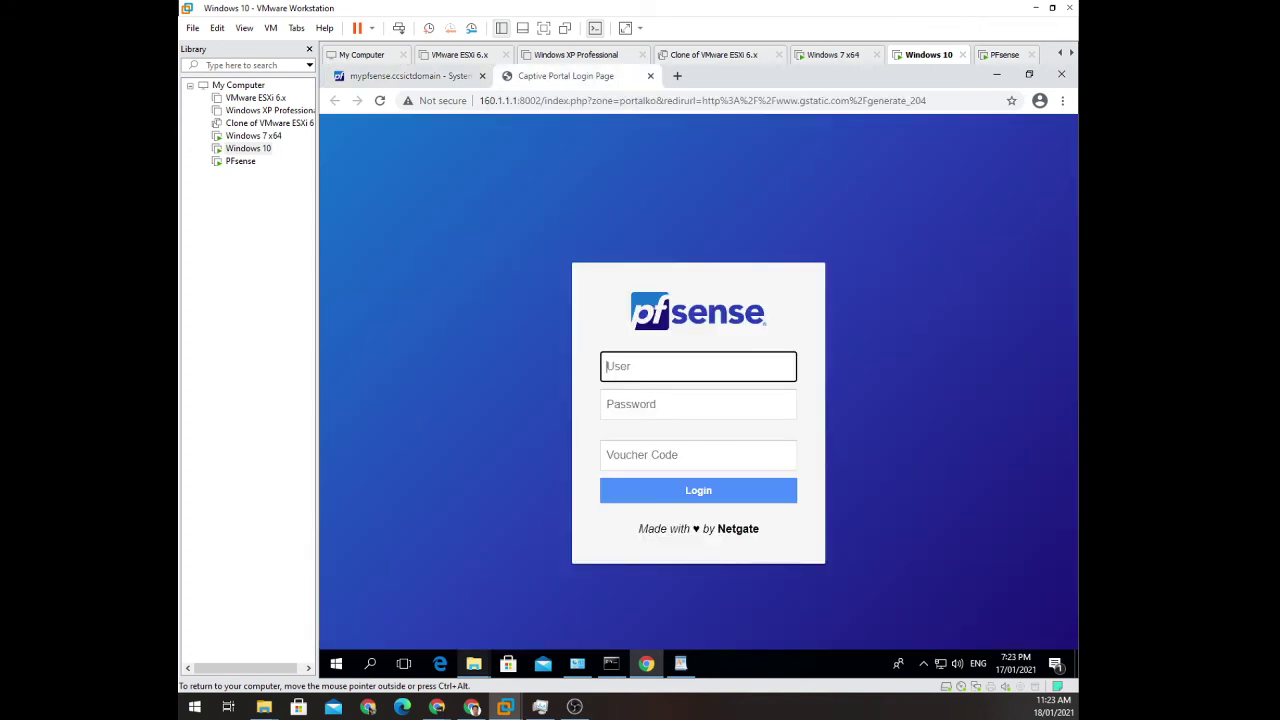
pyautogui.write('test')
pyautogui.press('Tab')
pyautogui.write('t')
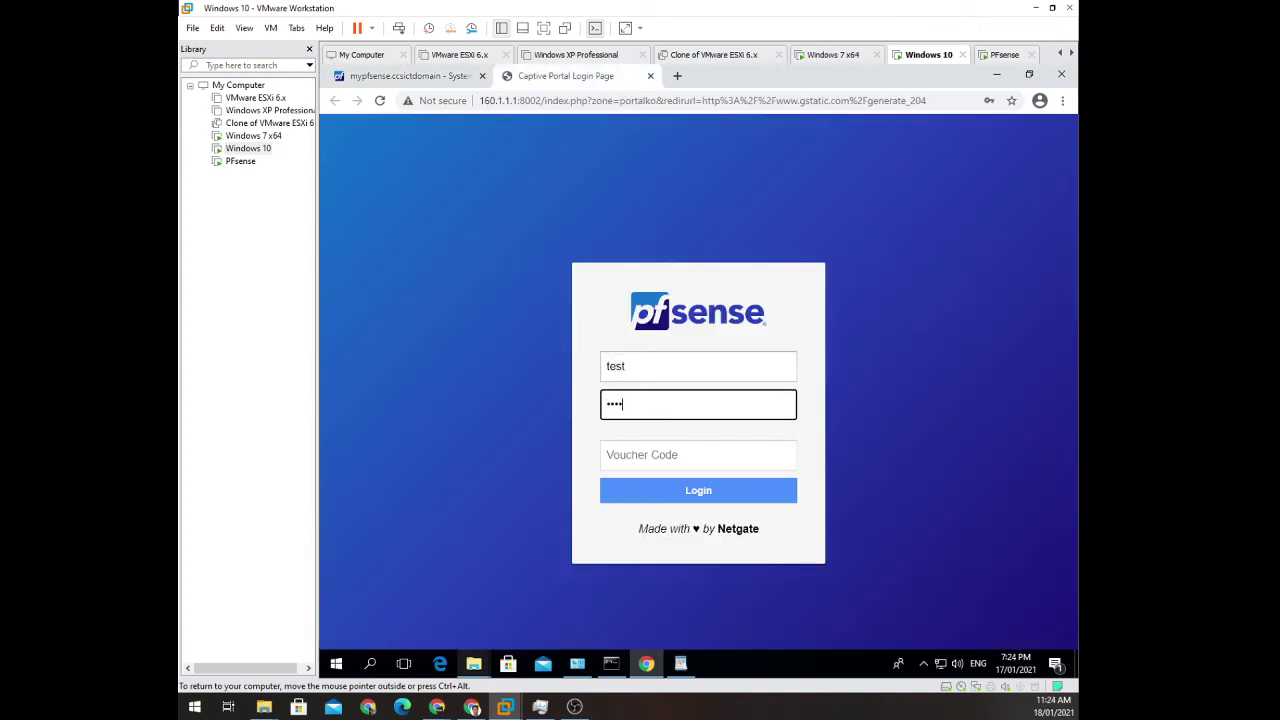
pyautogui.click(702, 498)
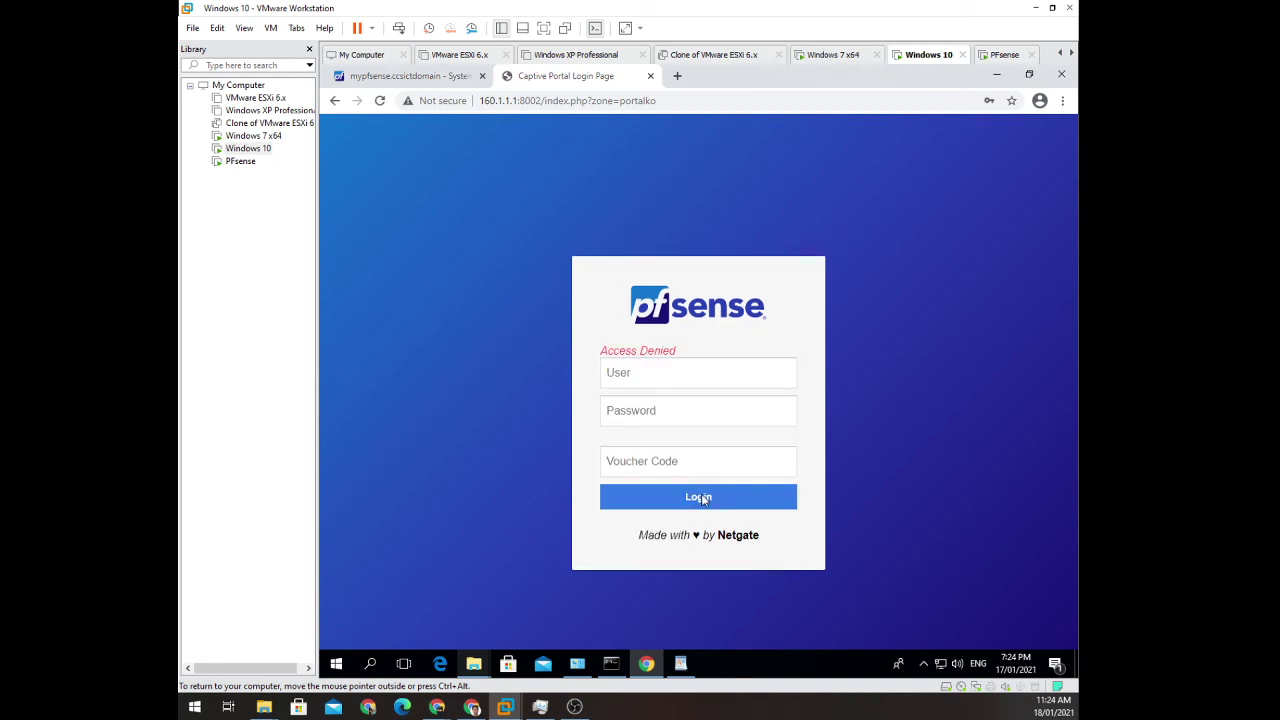
pyautogui.click(701, 497)
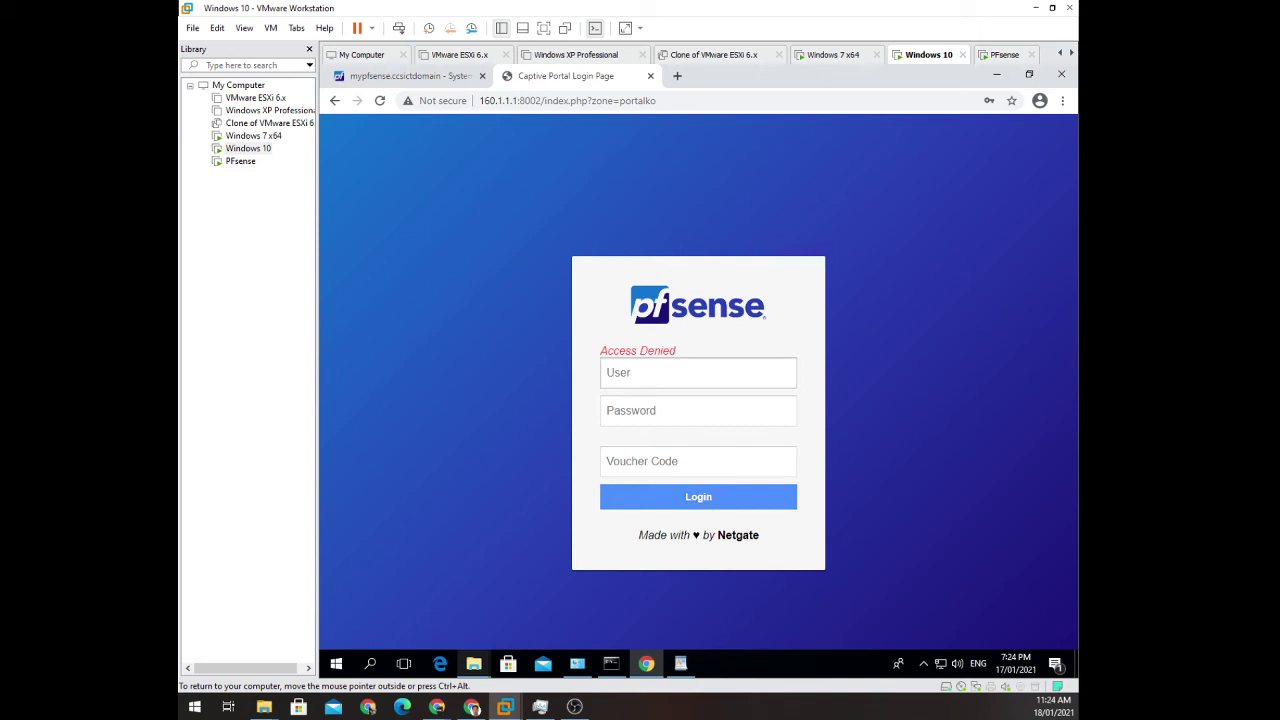
# Fill the portal User field with the saved name test, then go back to pfSense.
pyautogui.click(698, 372)
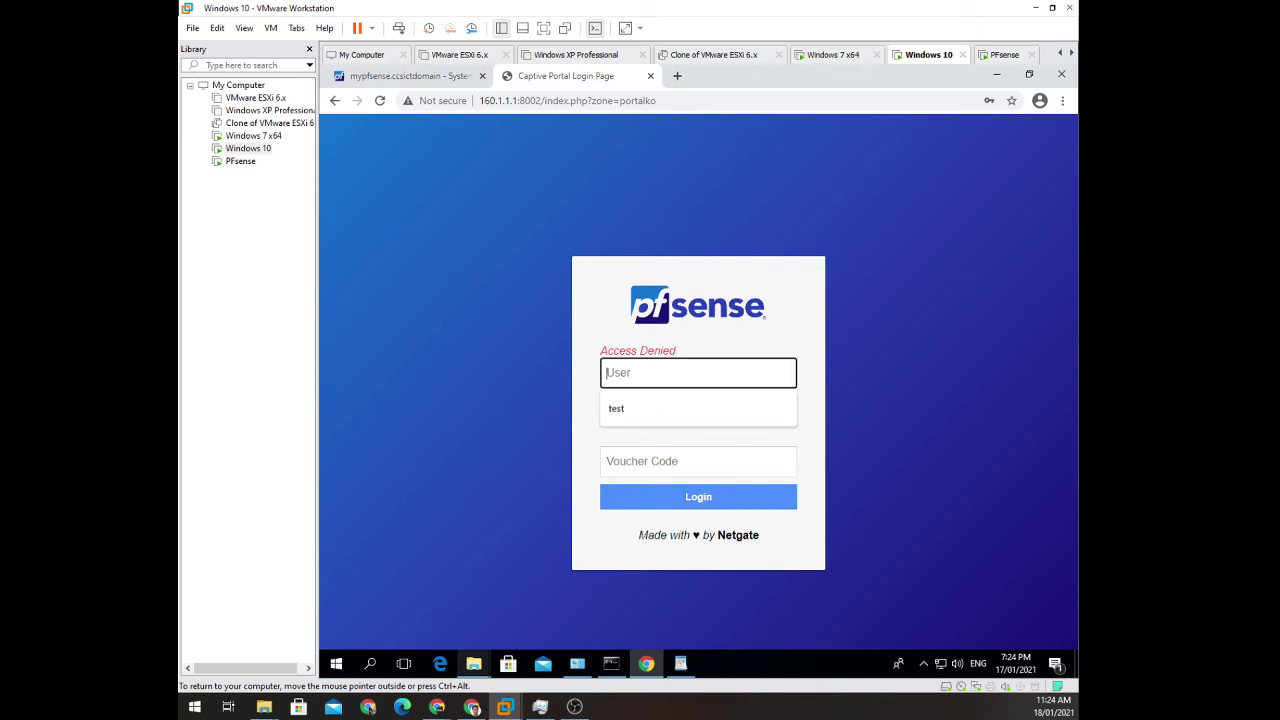
pyautogui.click(640, 408)
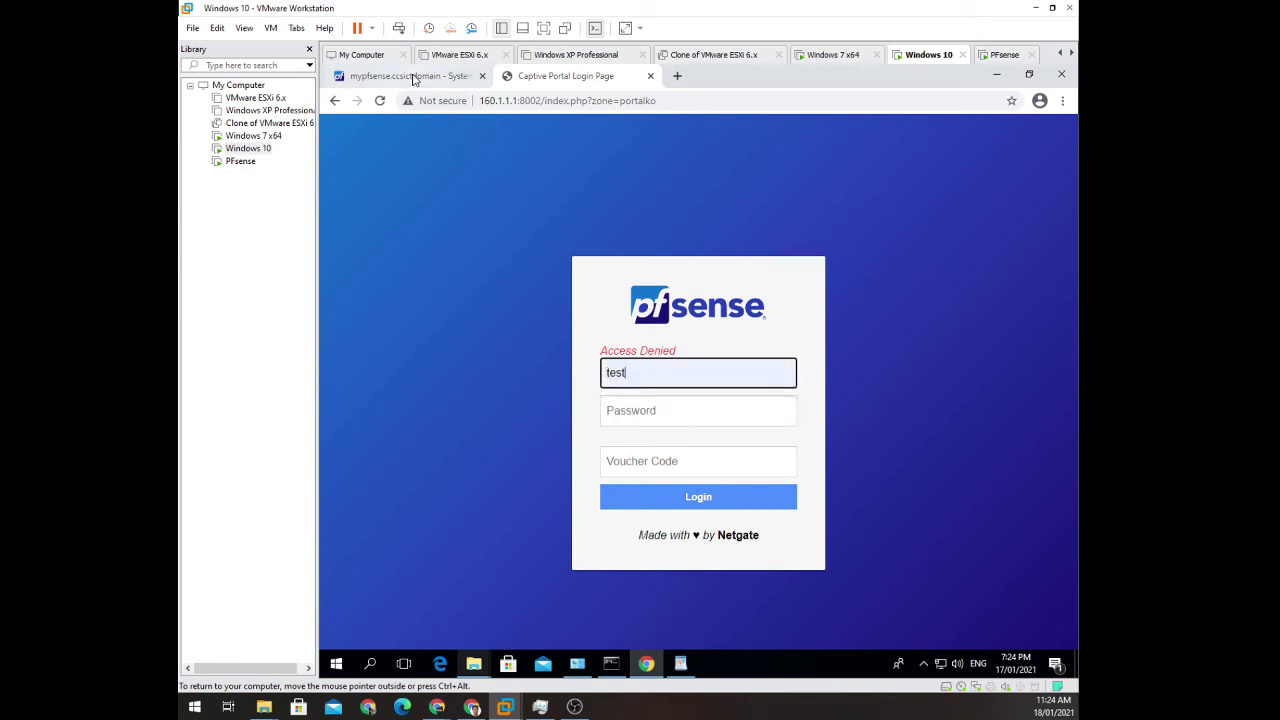
pyautogui.click(413, 79)
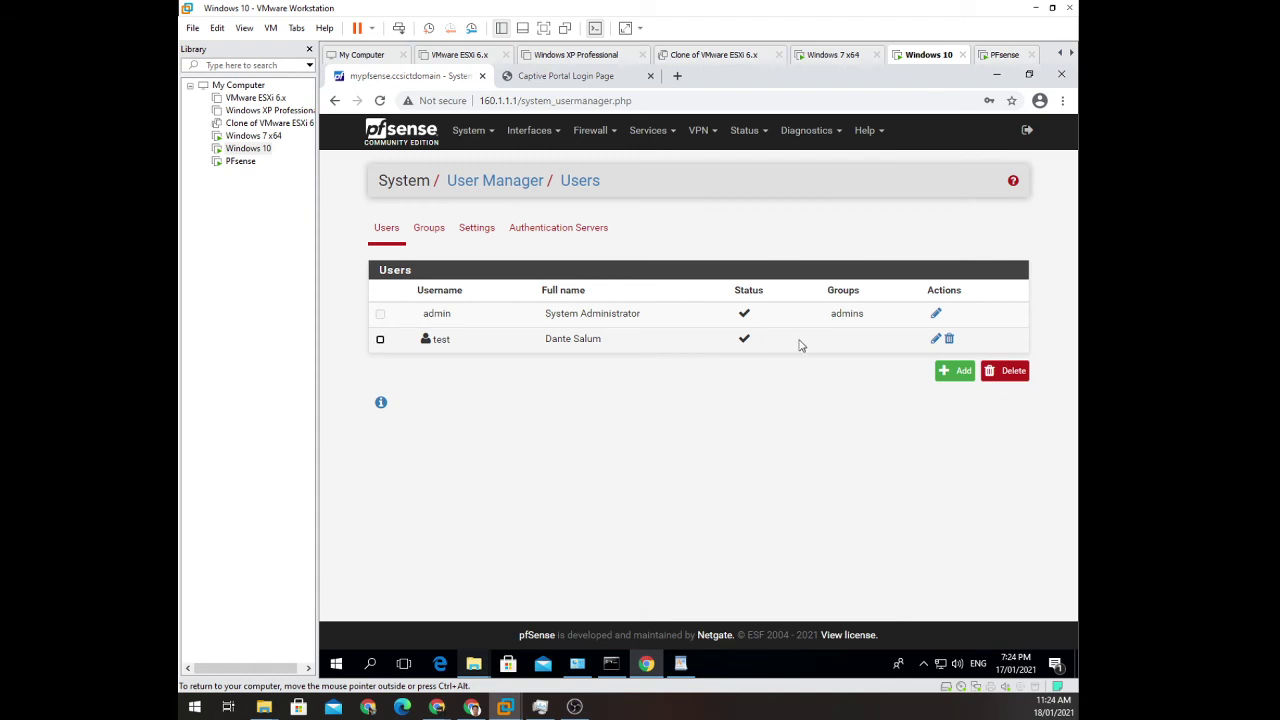
pyautogui.click(932, 341)
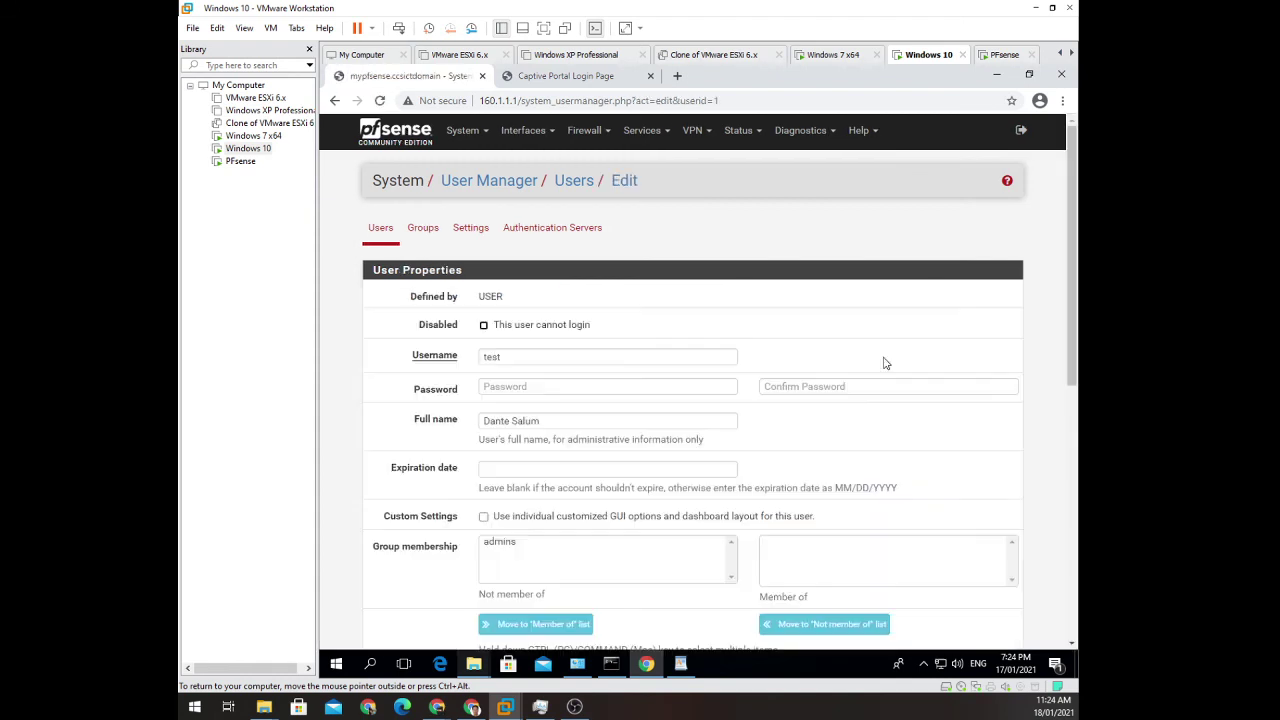
pyautogui.scroll(-3, 845, 455)
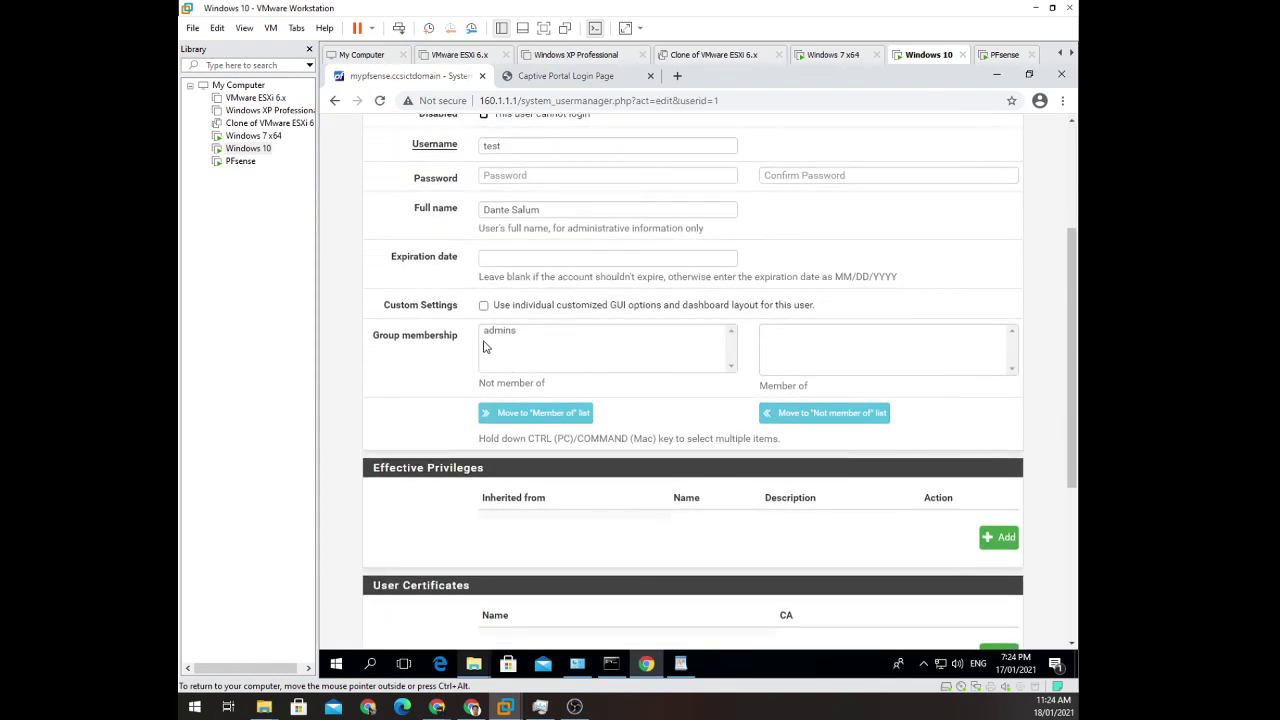
pyautogui.click(855, 347)
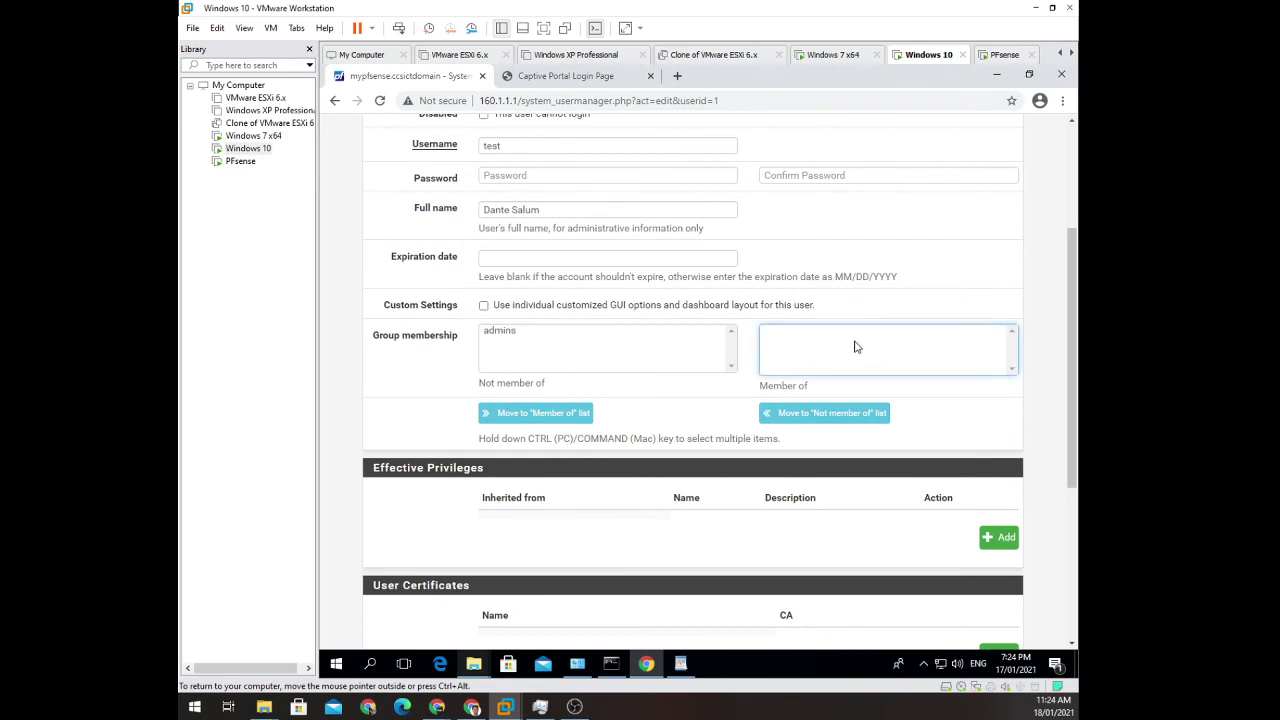
pyautogui.scroll(3, 680, 320)
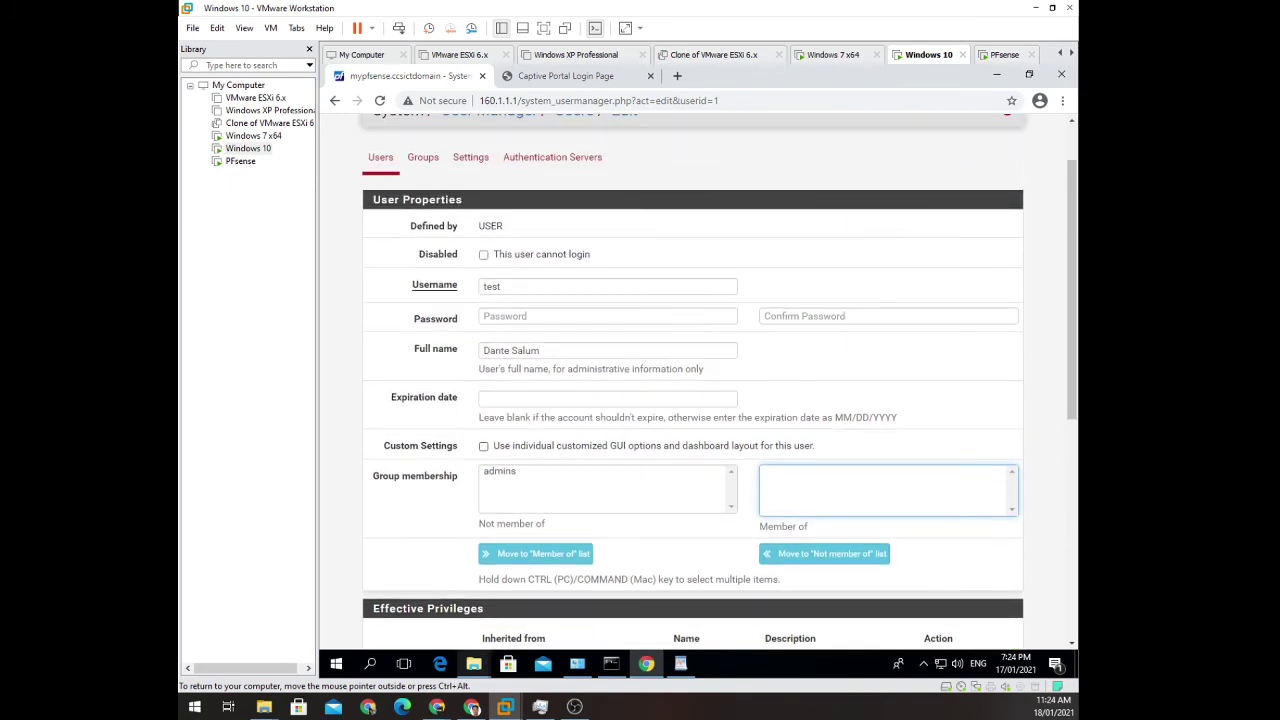
pyautogui.scroll(-5, 677, 323)
pyautogui.scroll(1, 724, 375)
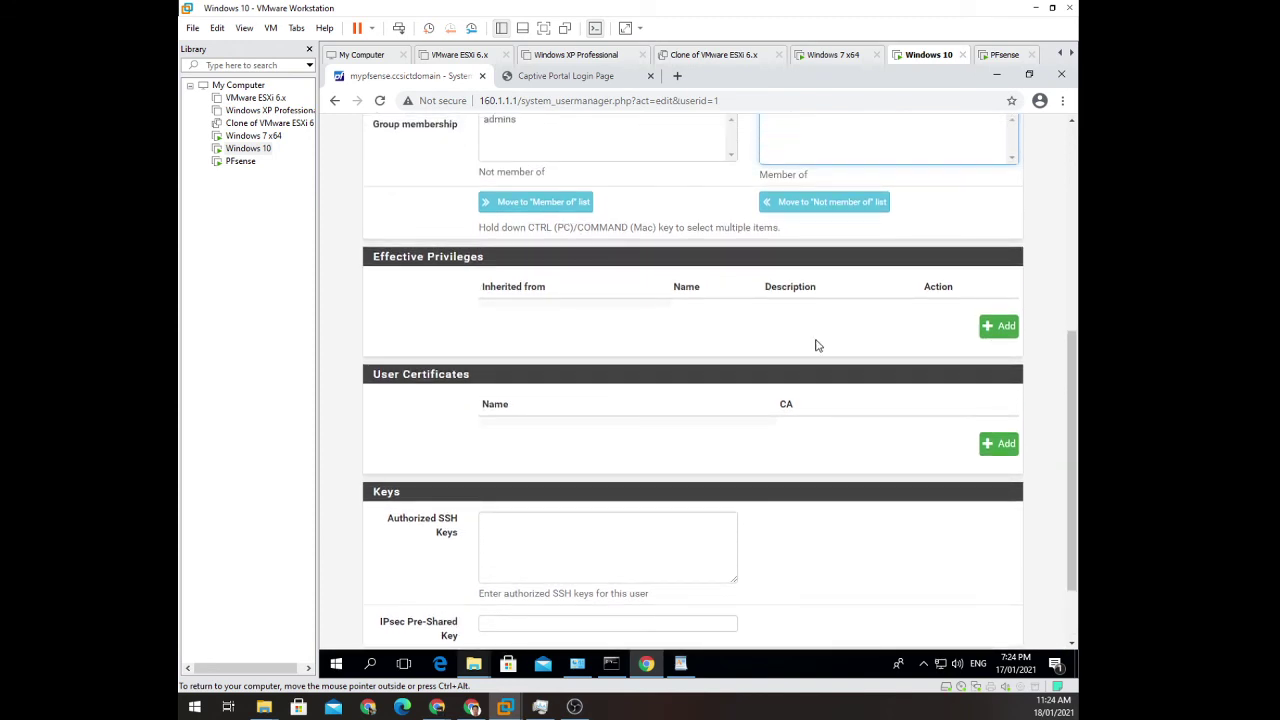
pyautogui.click(989, 338)
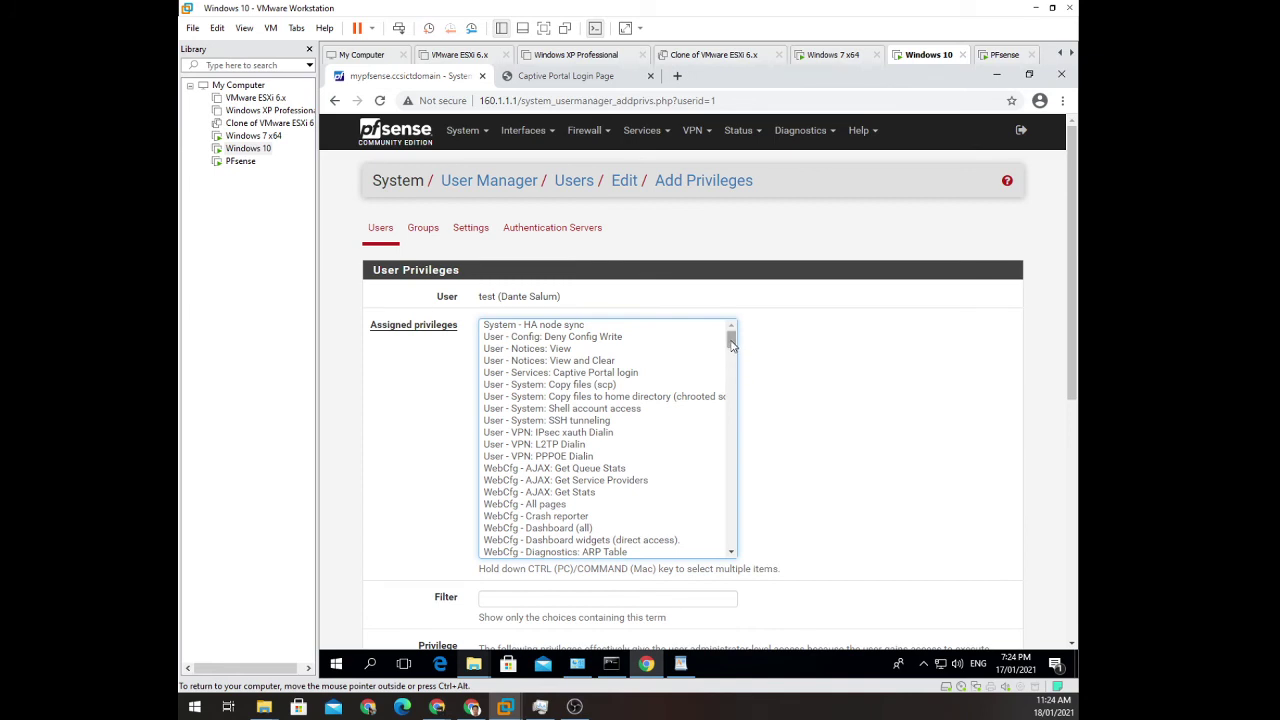
pyautogui.moveTo(731, 344); pyautogui.dragTo(732, 553)
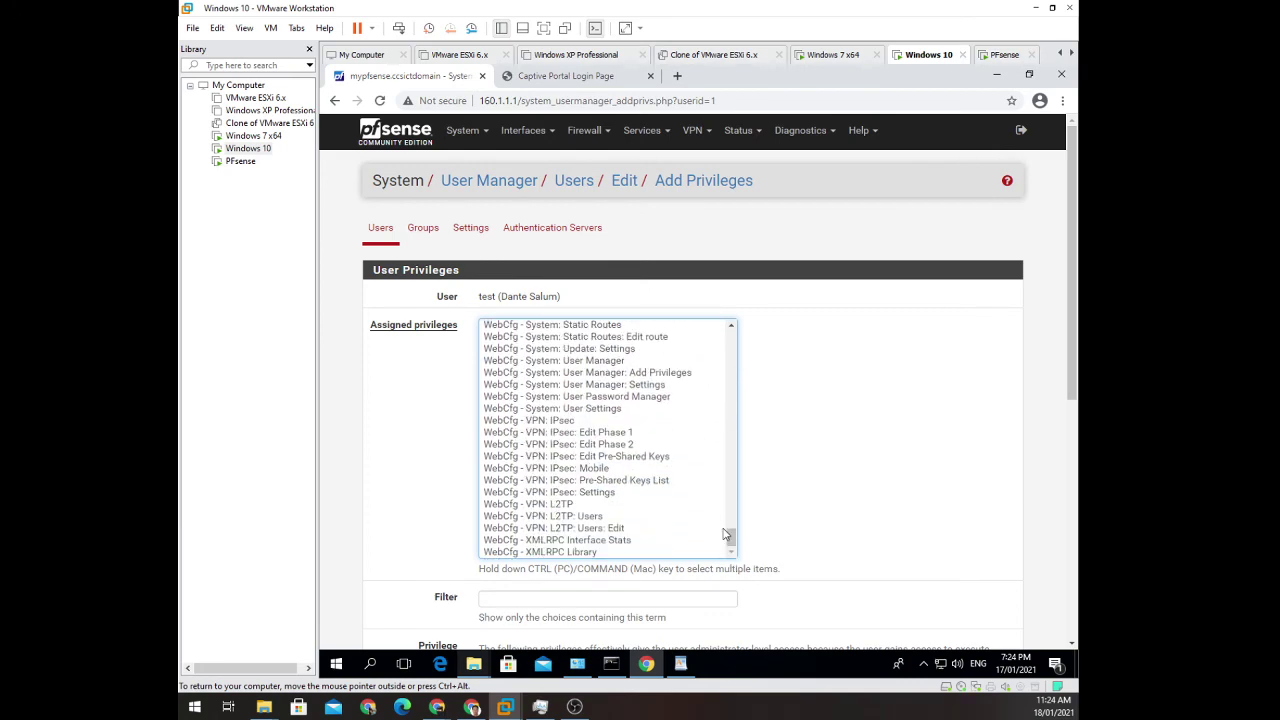
pyautogui.scroll(-3, 729, 540)
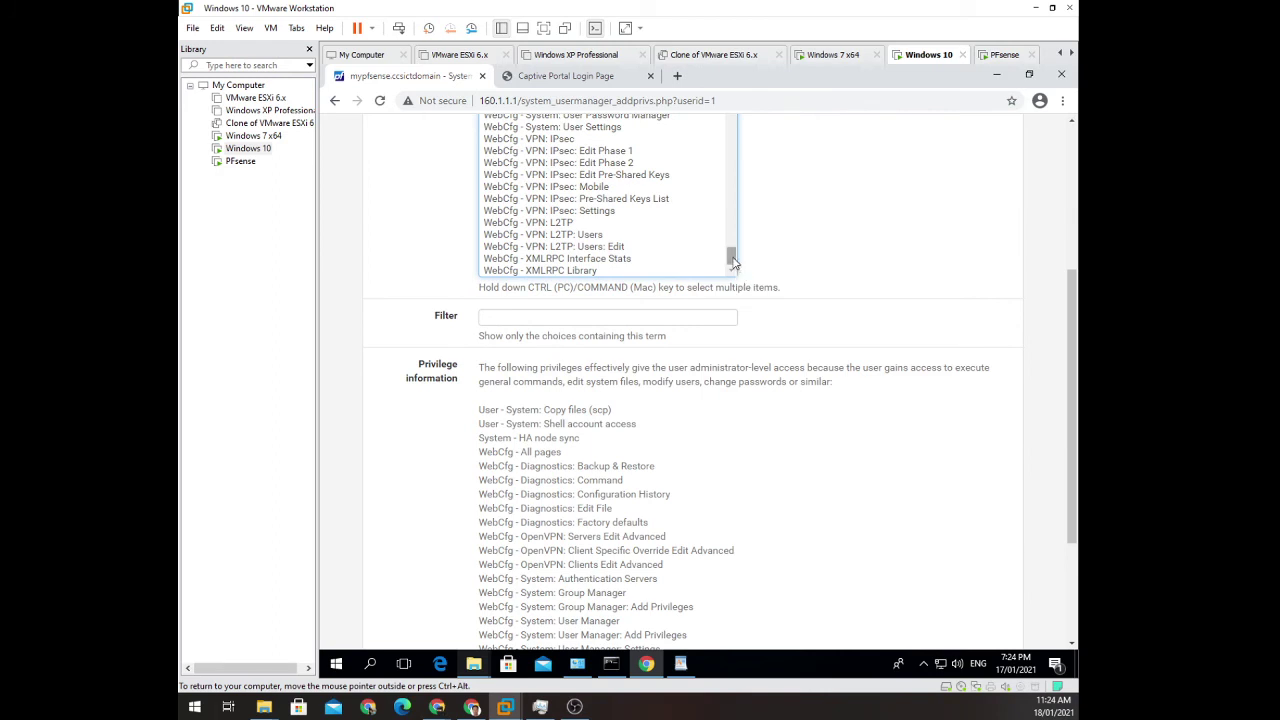
pyautogui.scroll(2, 736, 250)
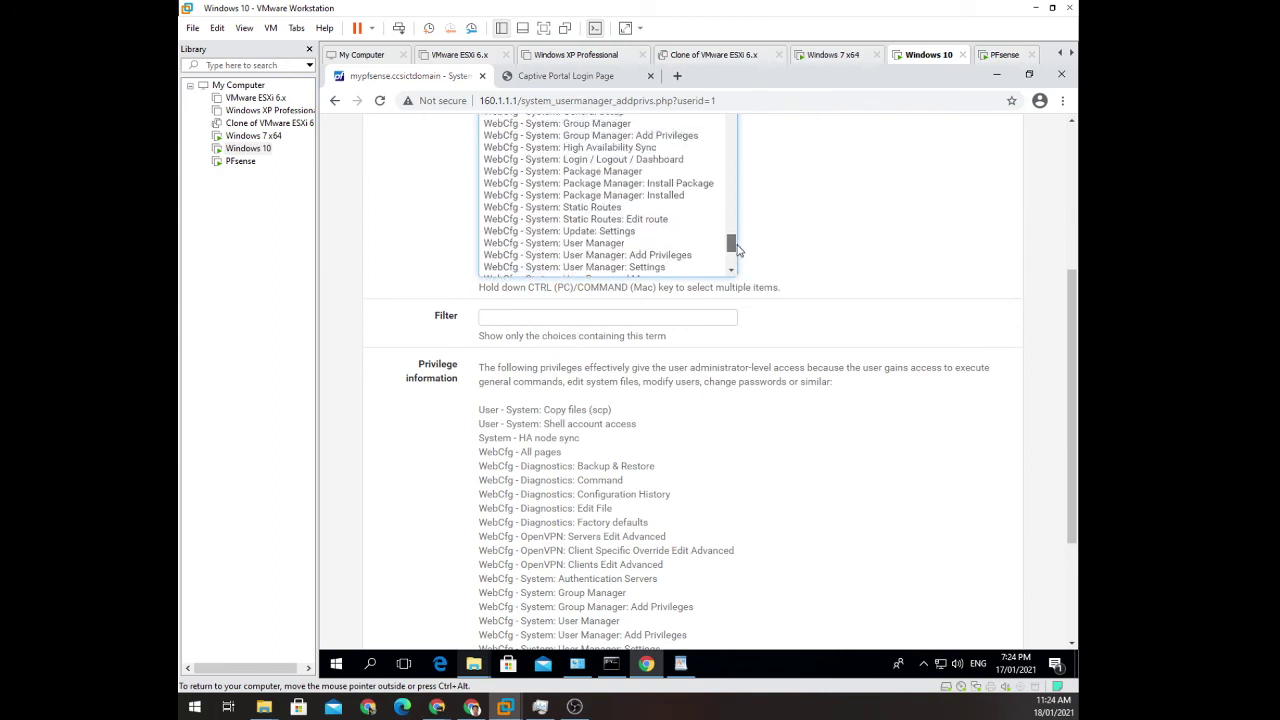
pyautogui.moveTo(736, 250); pyautogui.dragTo(757, 147)
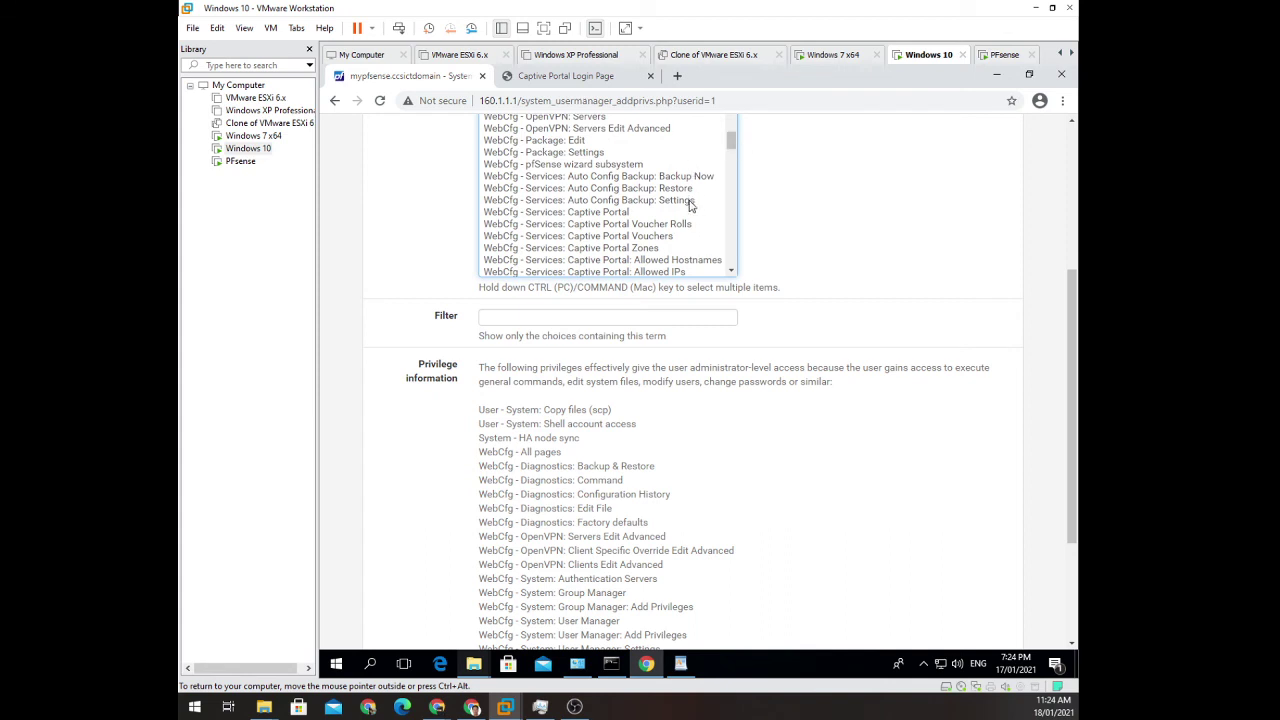
pyautogui.scroll(15, 688, 203)
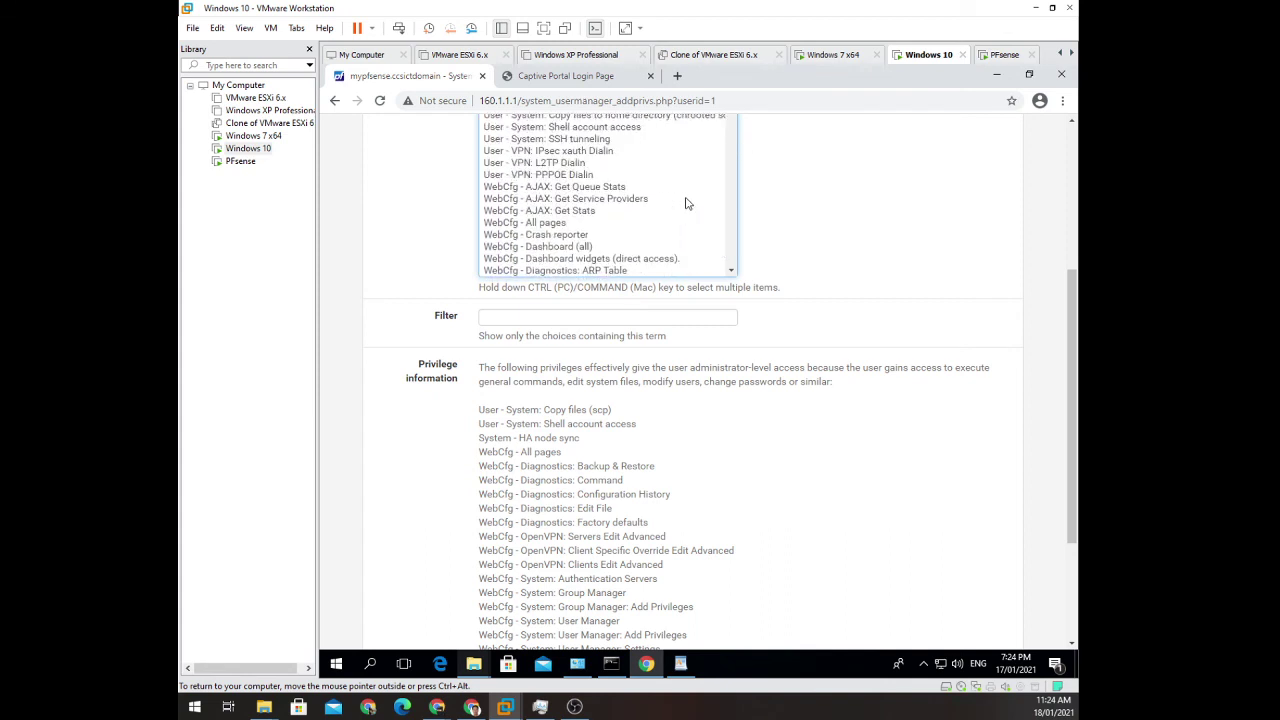
pyautogui.scroll(6, 688, 203)
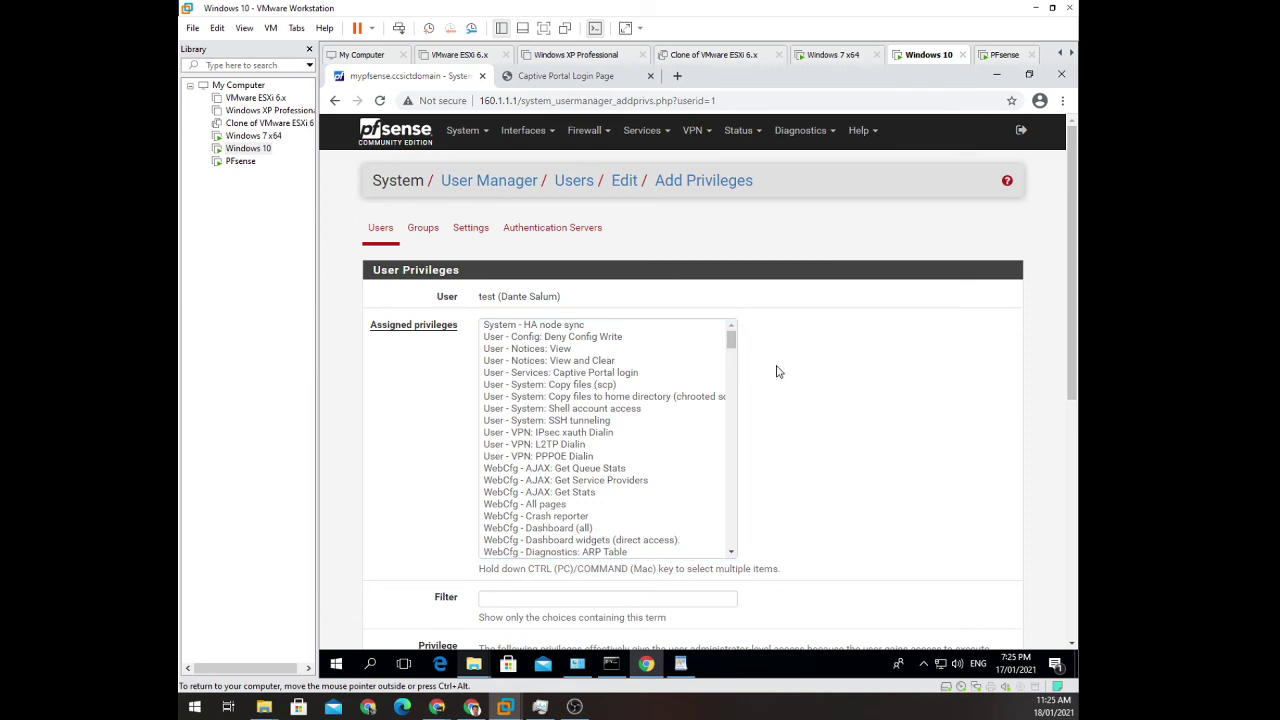
pyautogui.scroll(-3, 440, 410)
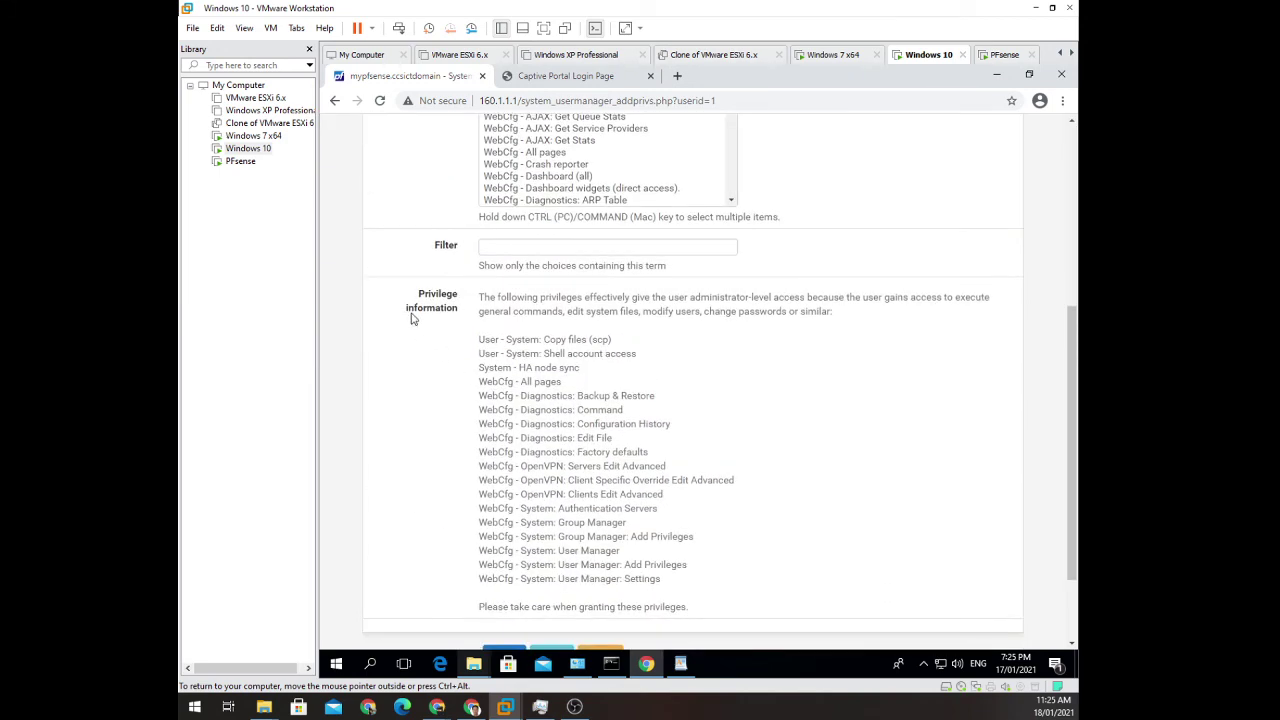
pyautogui.scroll(-2, 440, 325)
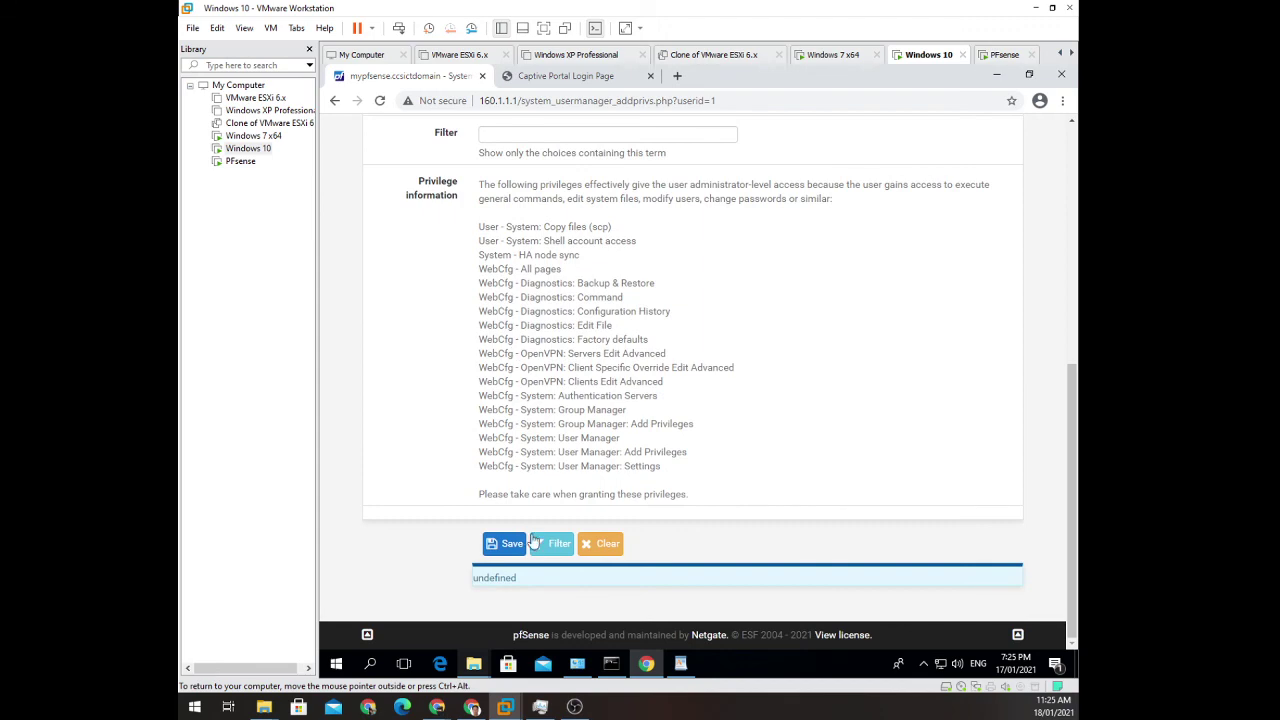
pyautogui.scroll(5, 534, 403)
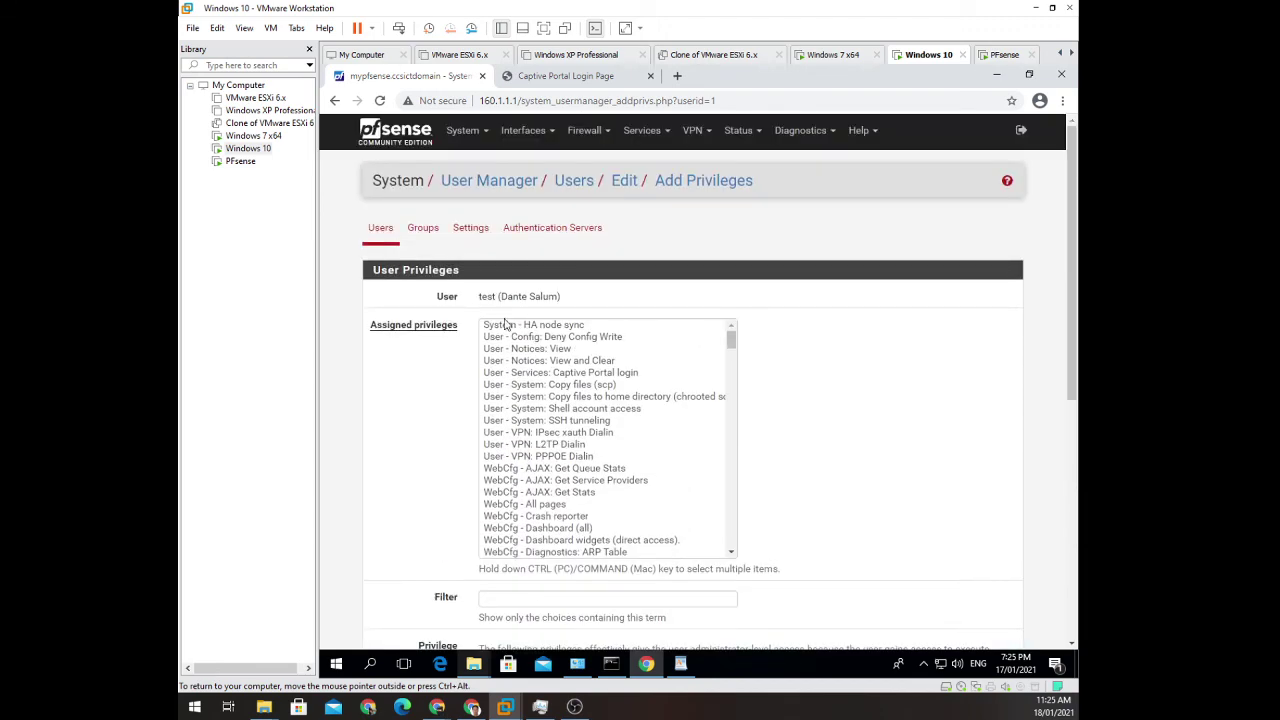
pyautogui.click(713, 326)
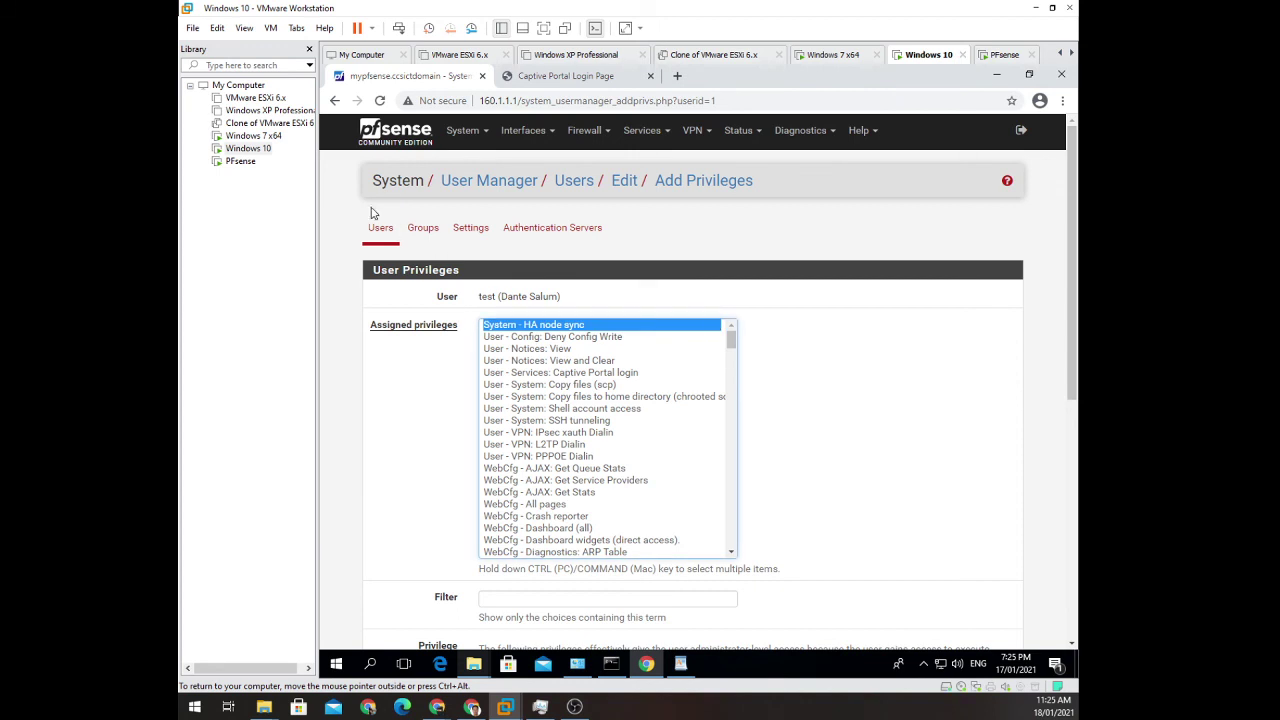
pyautogui.click(384, 230)
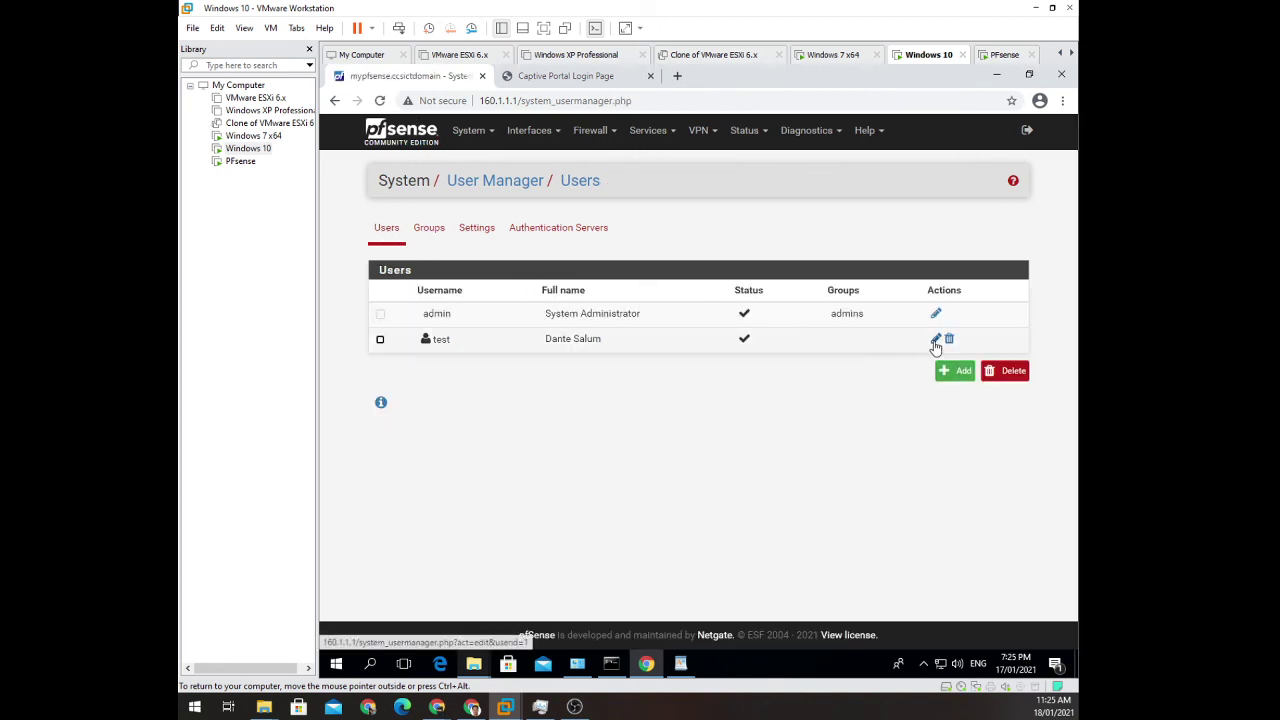
# Add user test to the admins group and save the change.
pyautogui.click(935, 341)
pyautogui.scroll(-3, 774, 376)
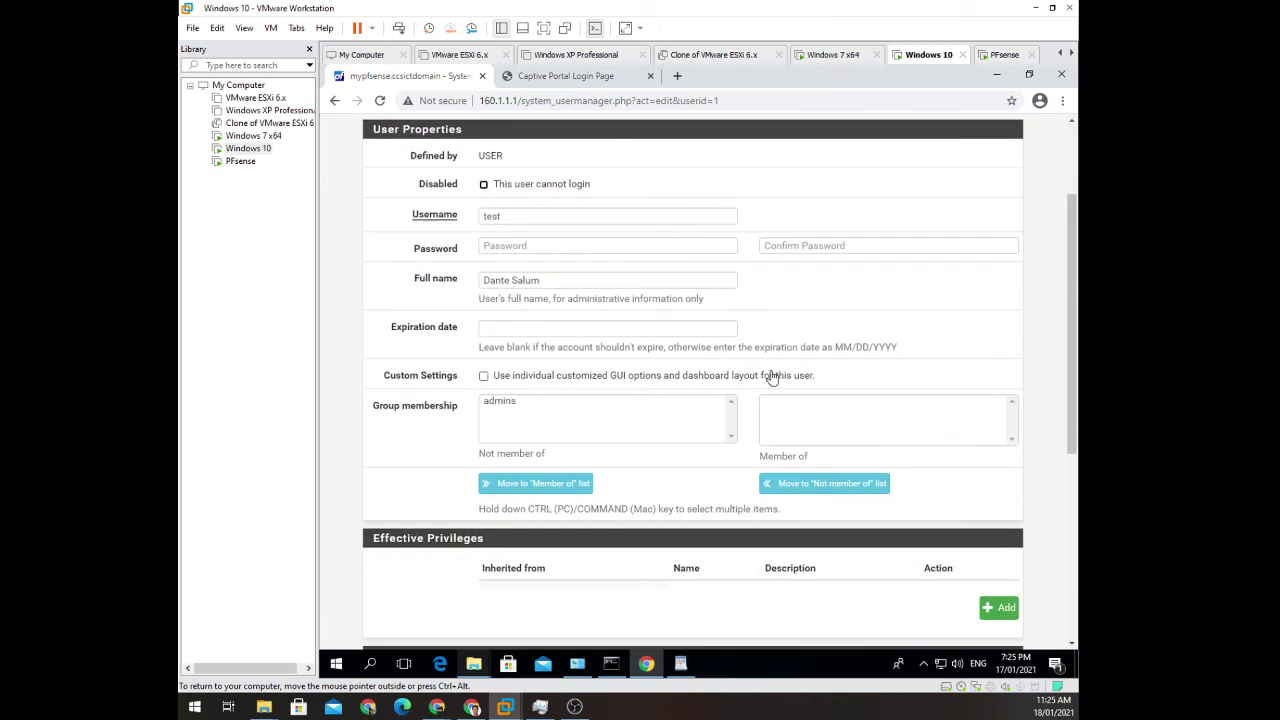
pyautogui.click(510, 402)
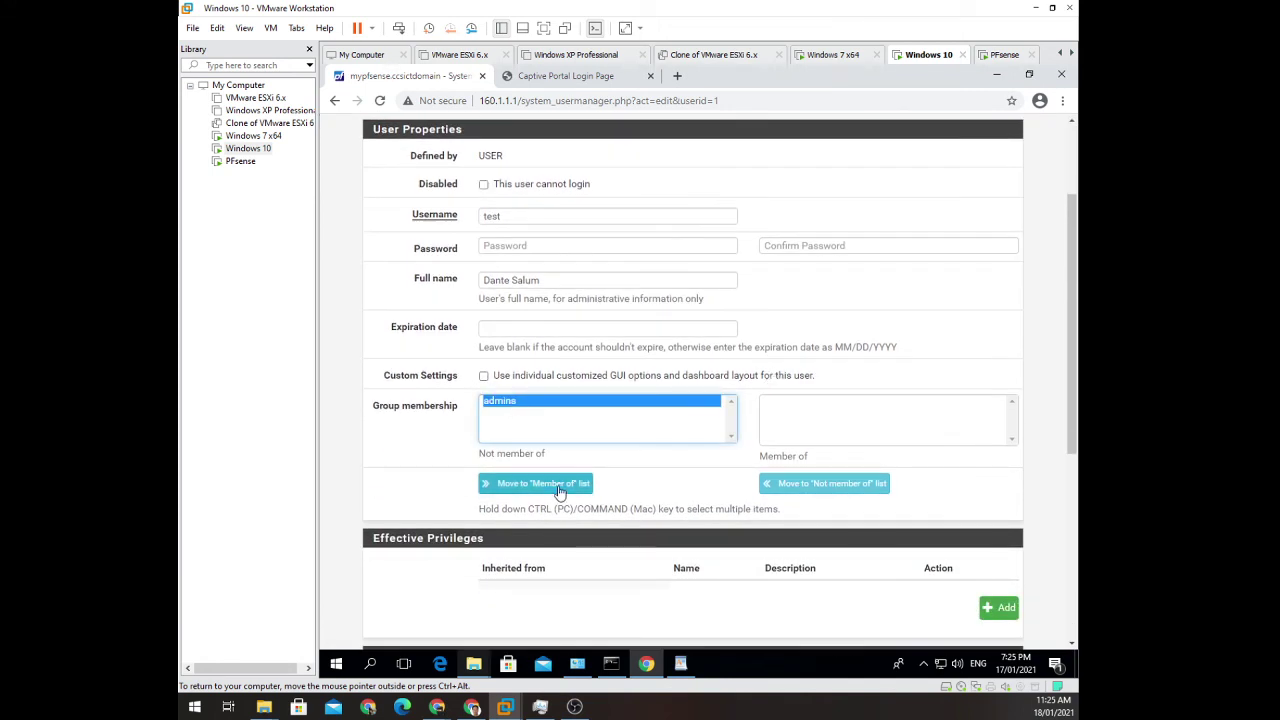
pyautogui.click(558, 489)
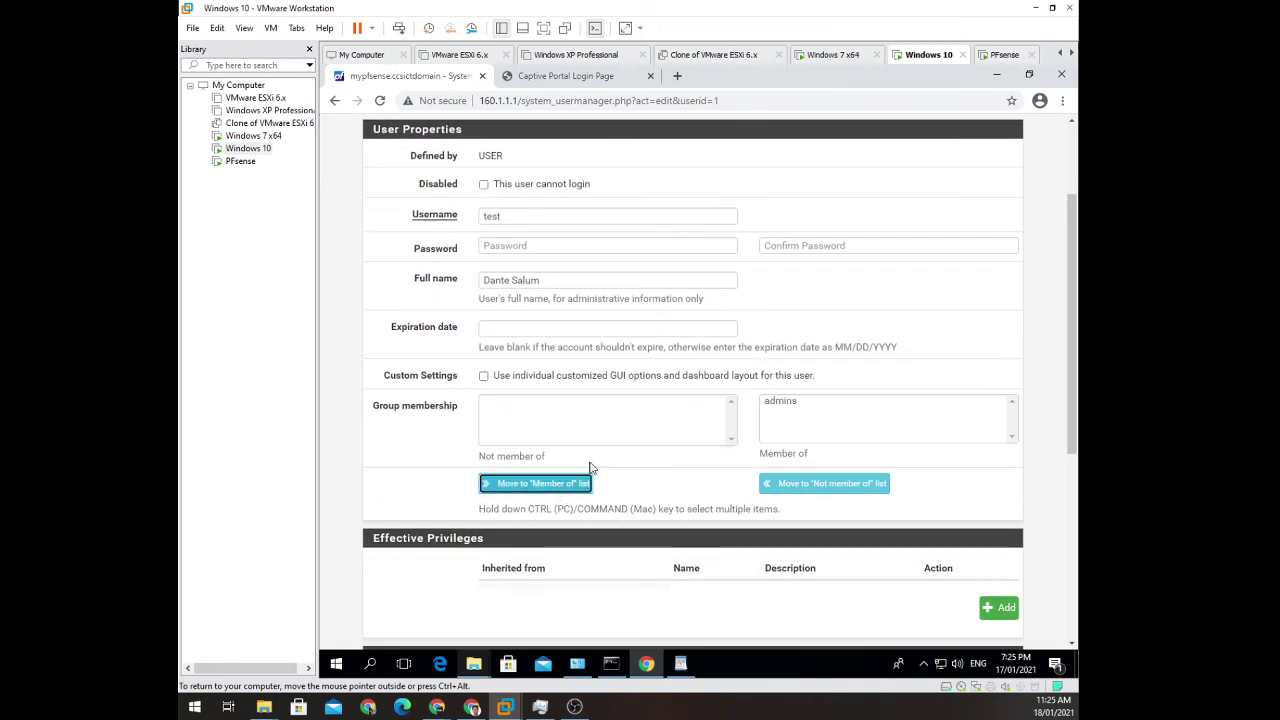
pyautogui.scroll(-4, 590, 468)
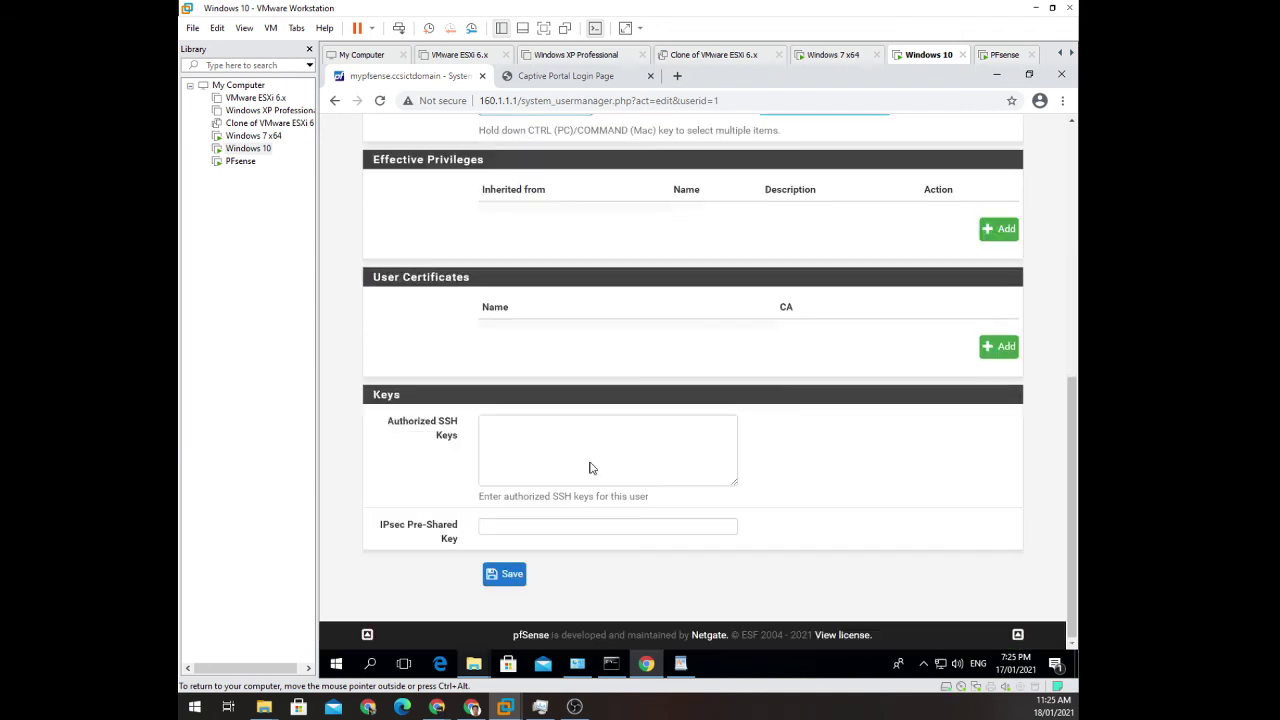
pyautogui.click(510, 573)
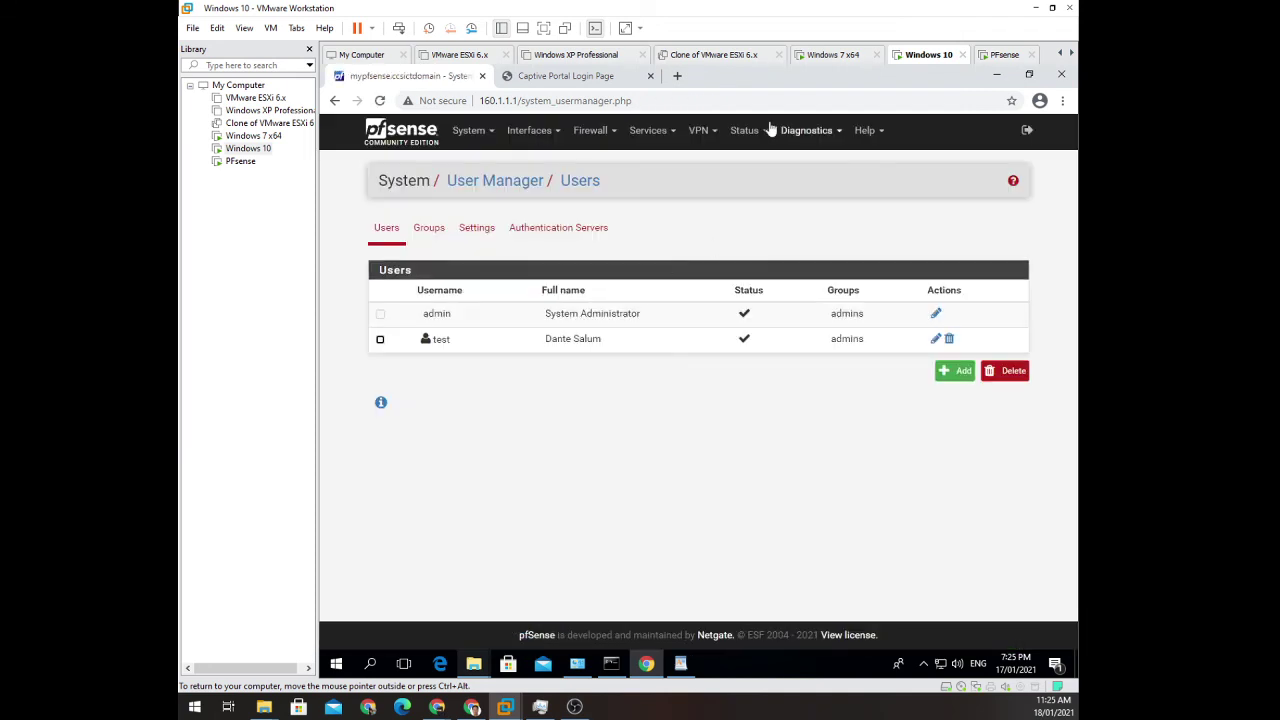
# Retry the captive portal login as test with its password, then return to pfSense.
pyautogui.click(548, 82)
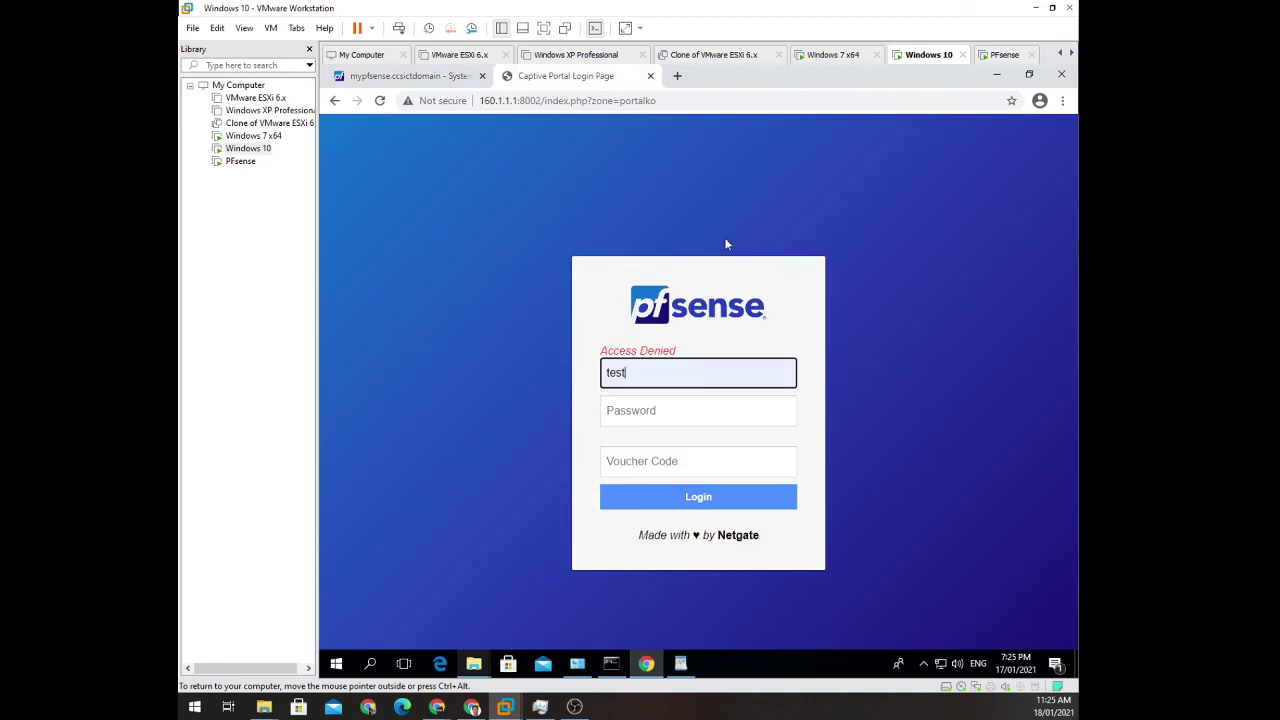
pyautogui.click(698, 410)
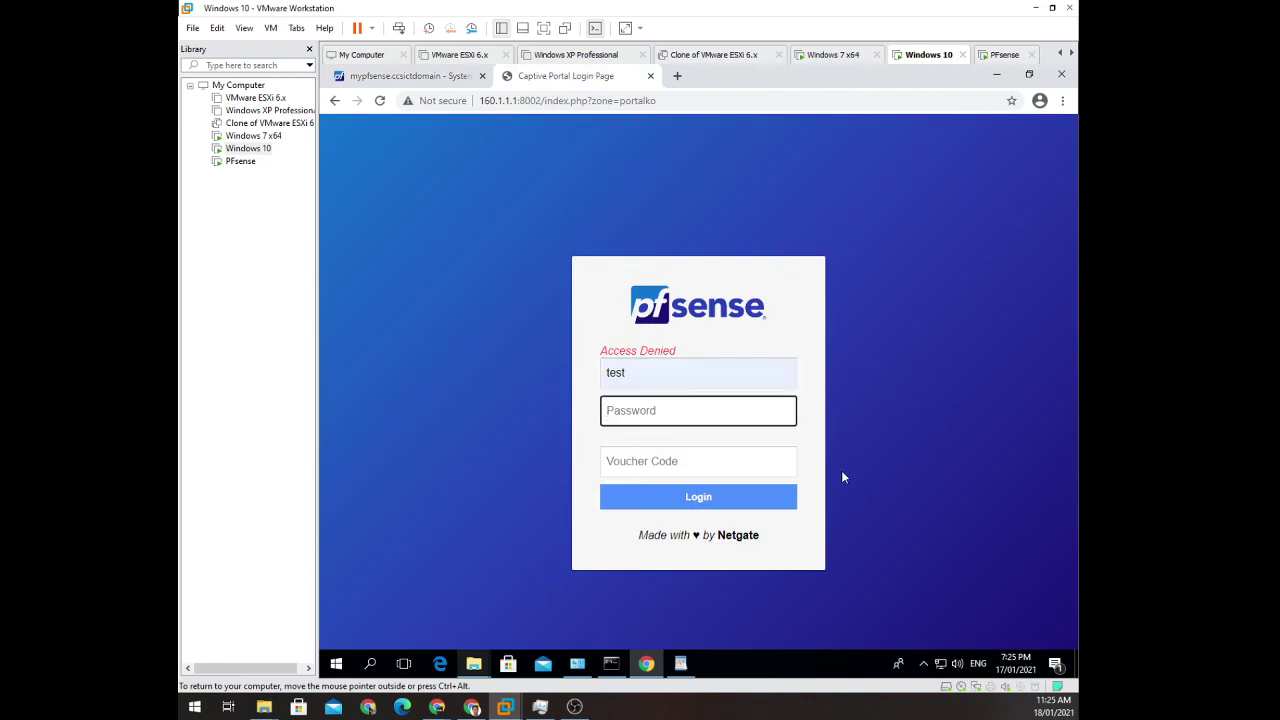
pyautogui.write('test')
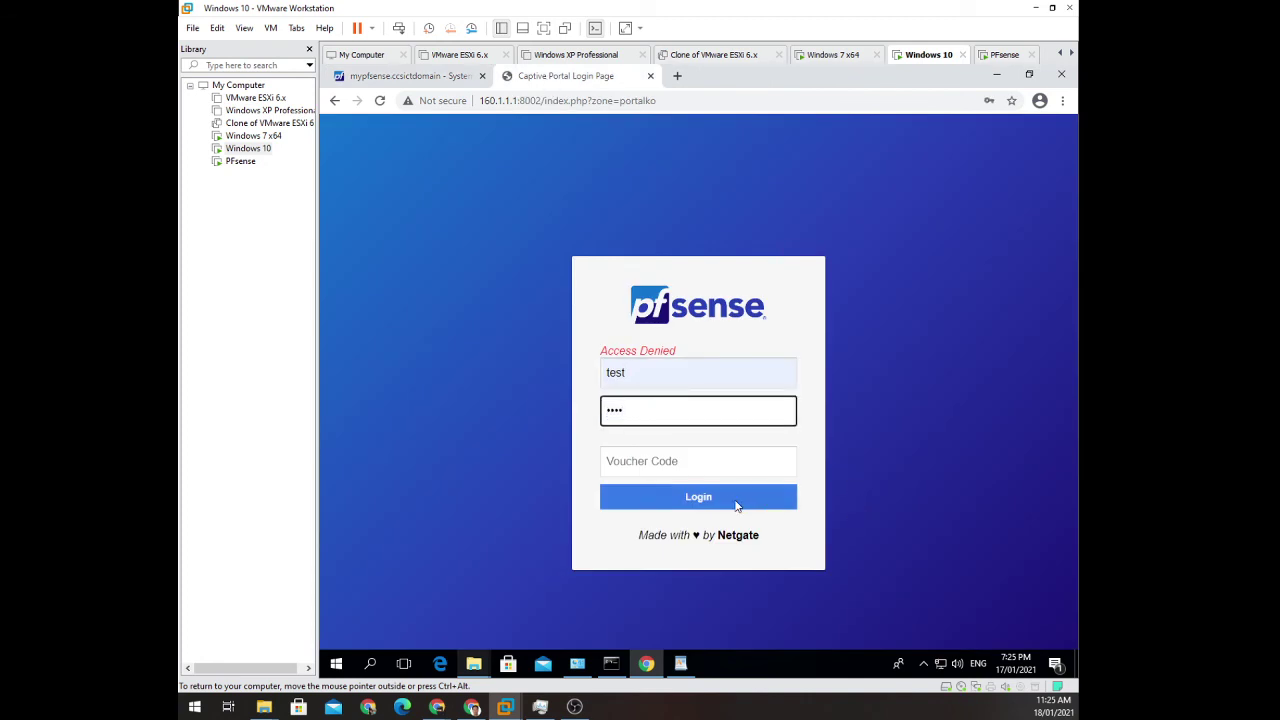
pyautogui.click(727, 498)
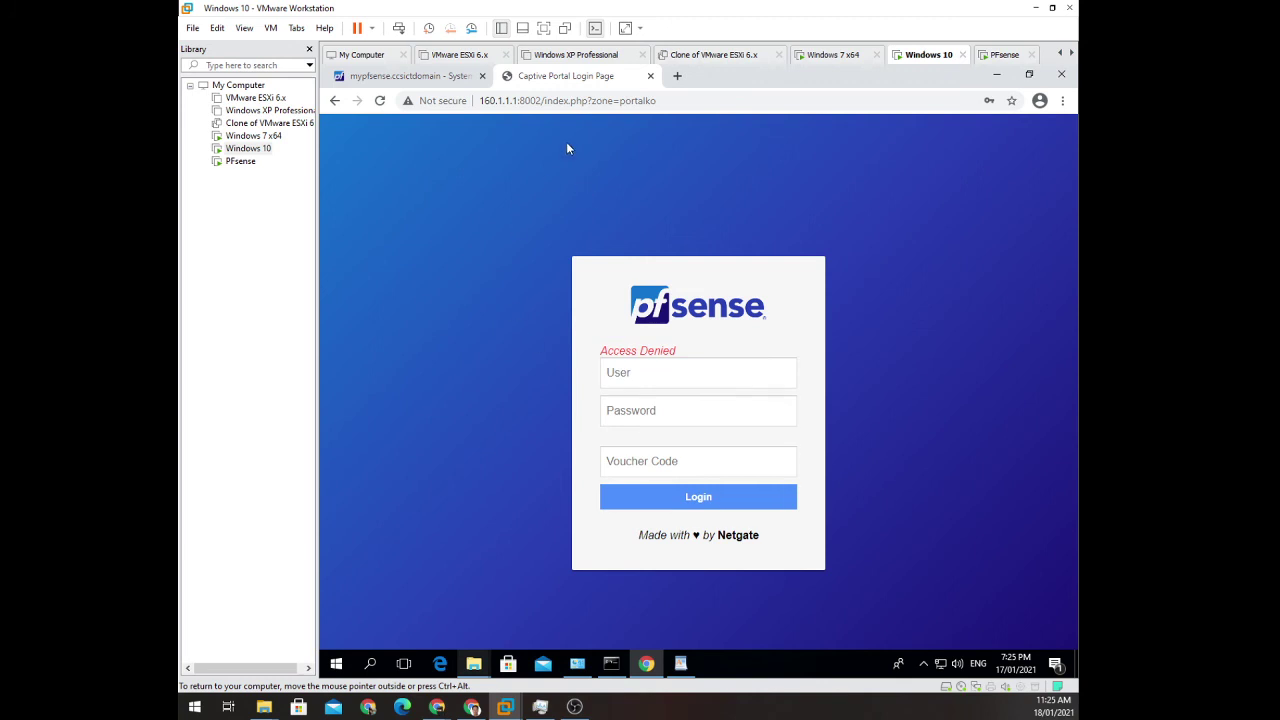
pyautogui.click(410, 76)
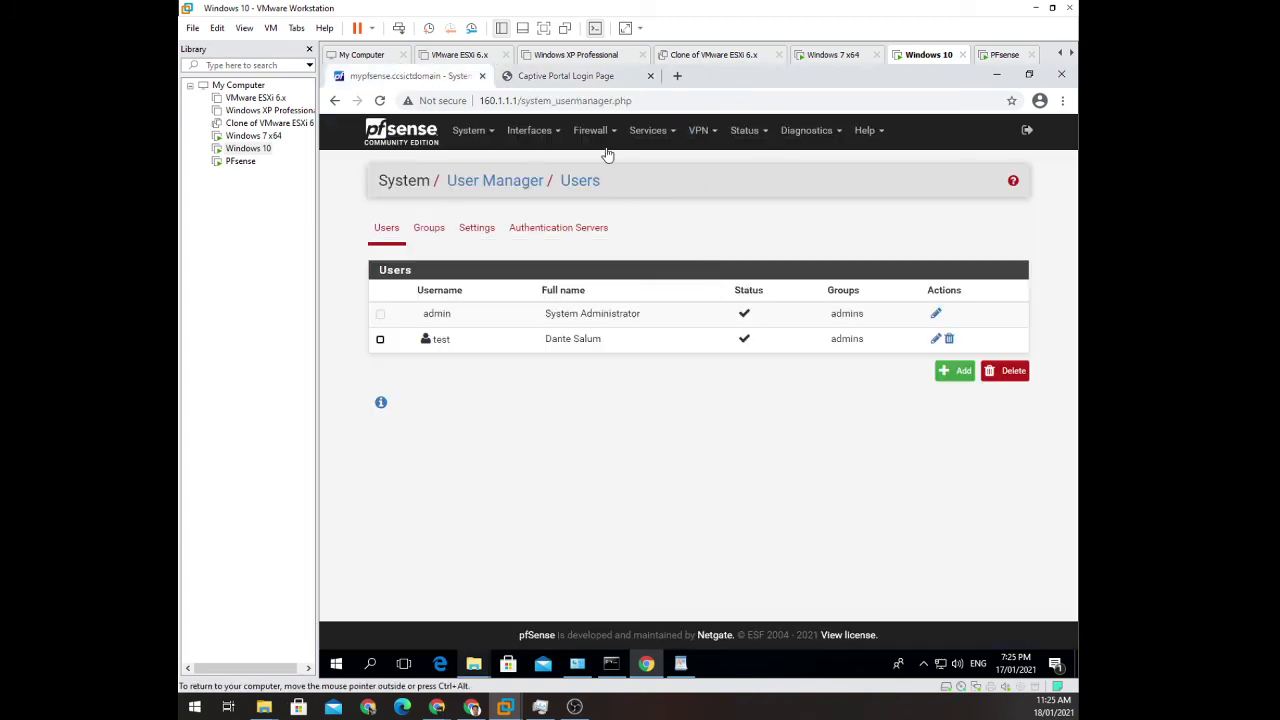
# Open the PortalKO zone under Services > Captive Portal and scroll to its Authentication section.
pyautogui.click(648, 138)
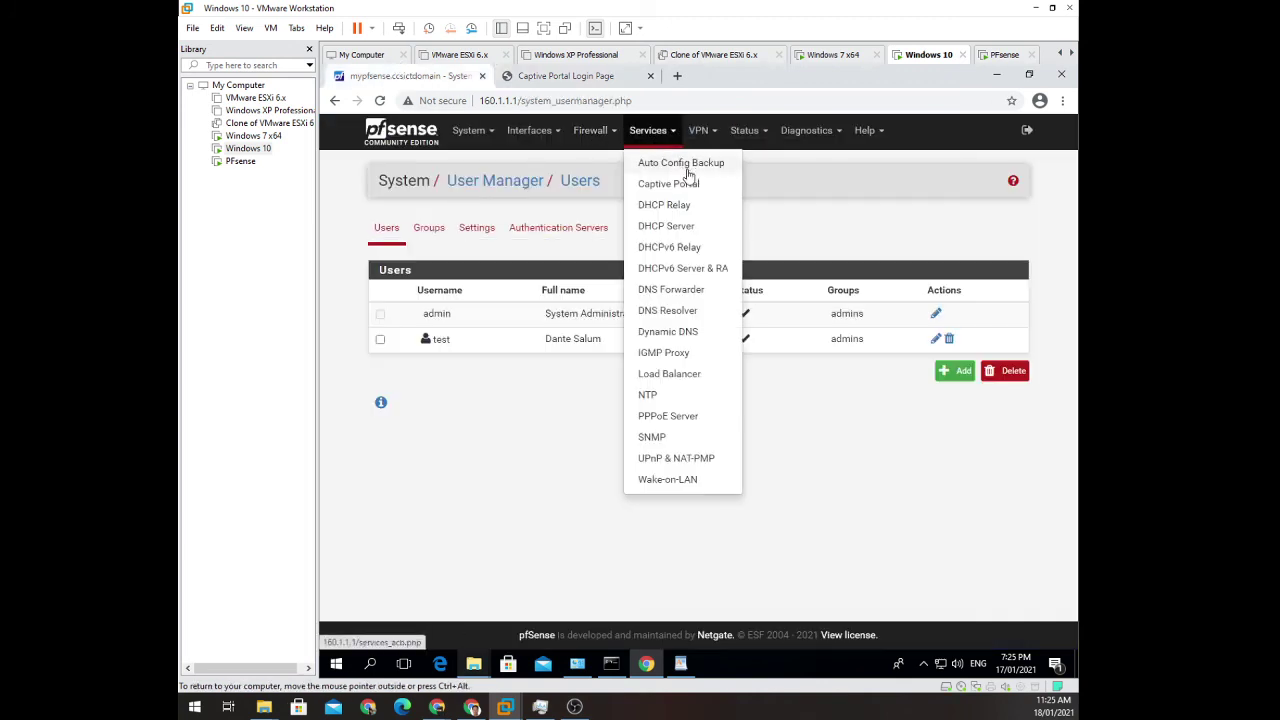
pyautogui.click(684, 184)
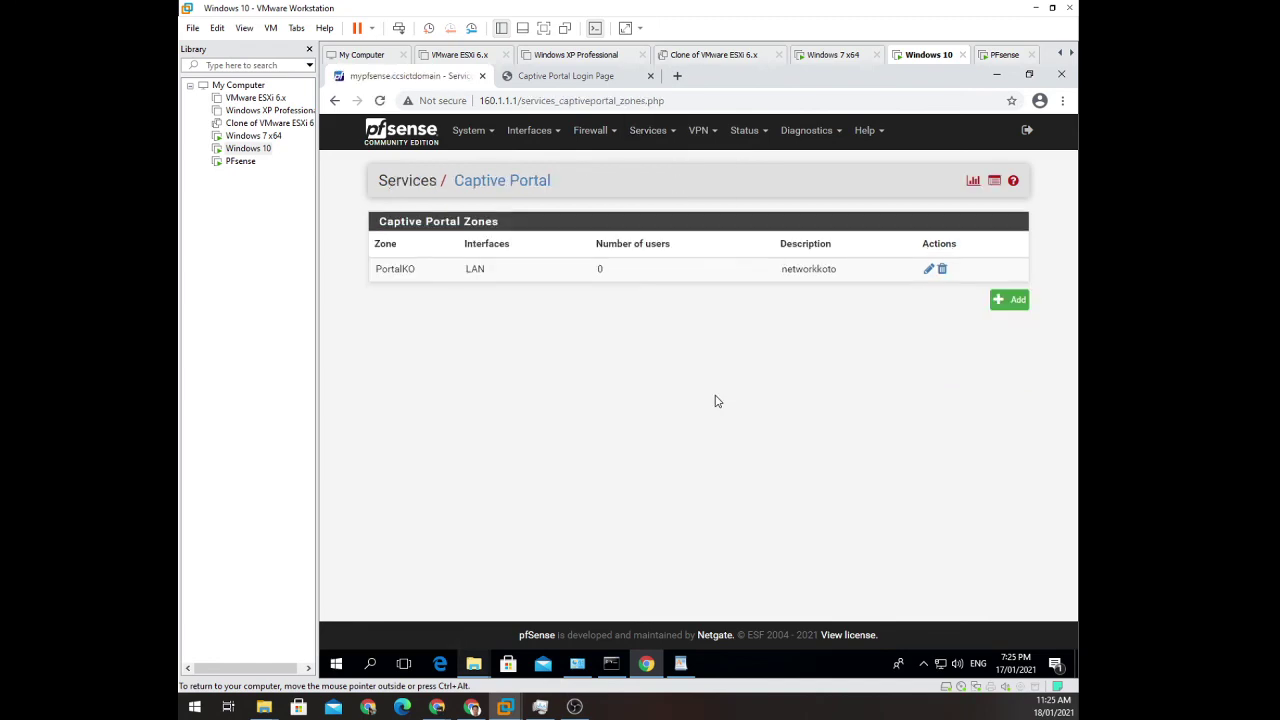
pyautogui.click(928, 269)
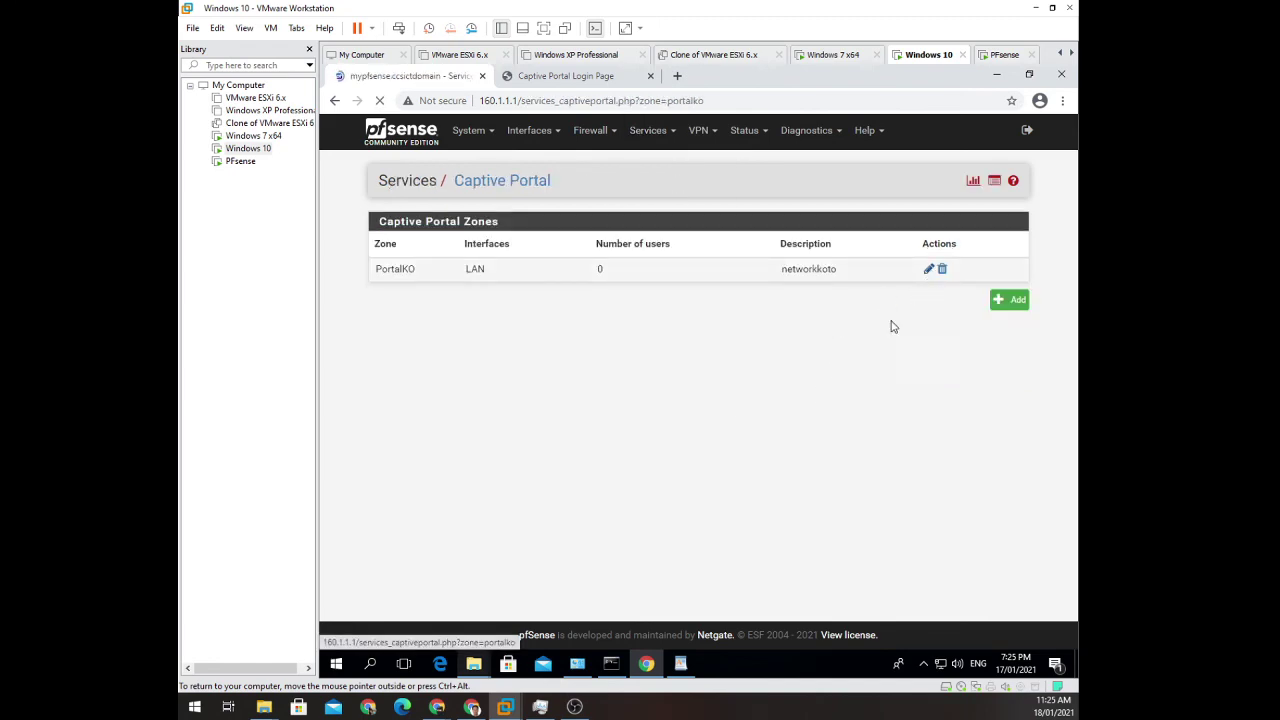
pyautogui.scroll(-5, 808, 433)
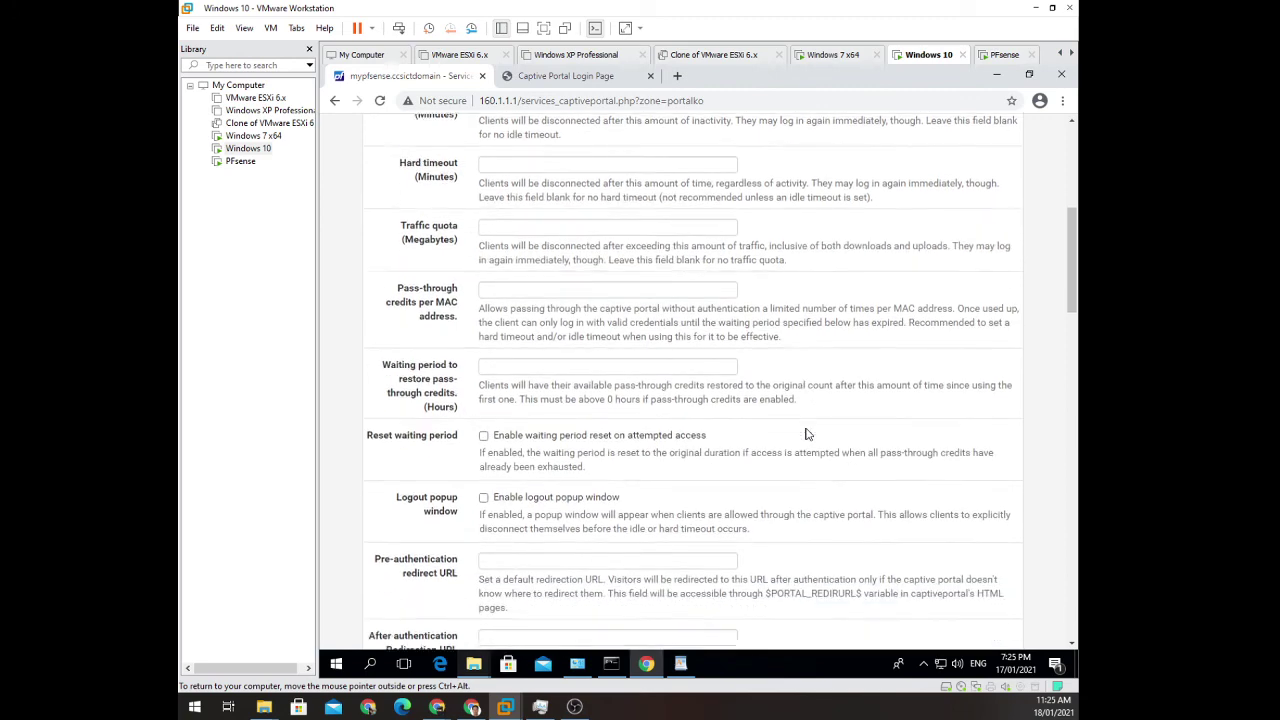
pyautogui.scroll(-2, 808, 433)
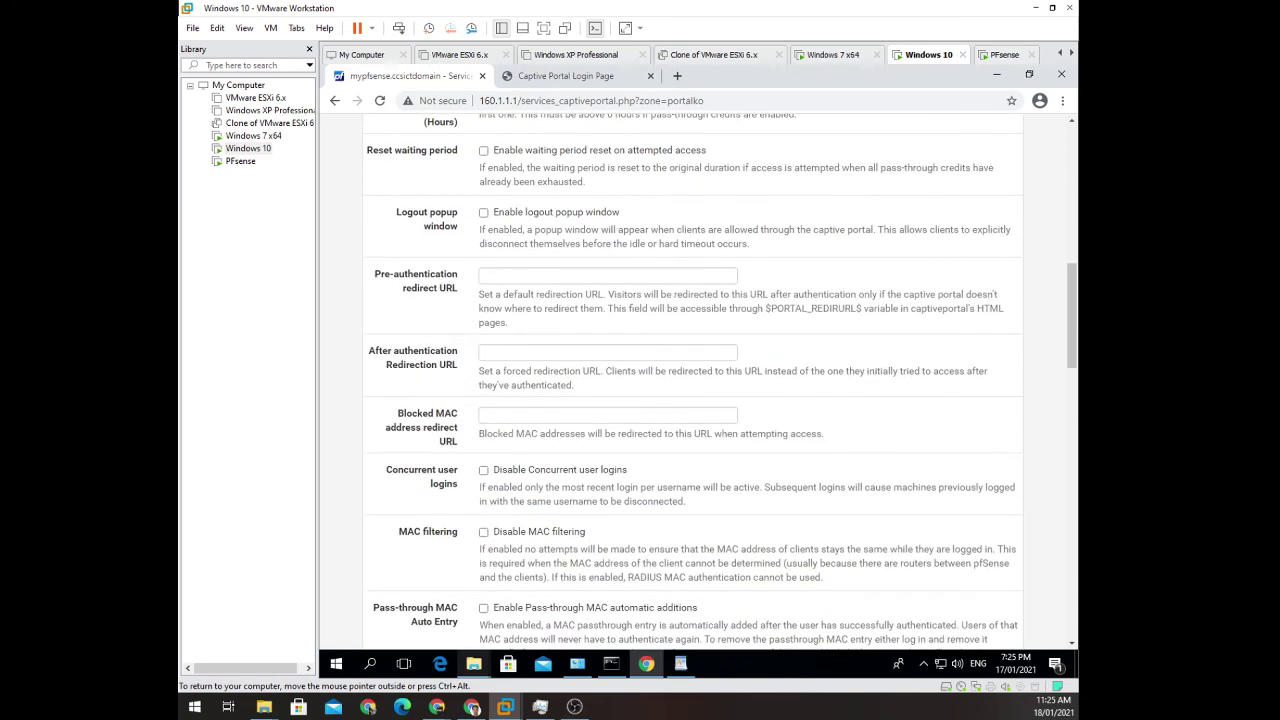
pyautogui.scroll(-2, 812, 408)
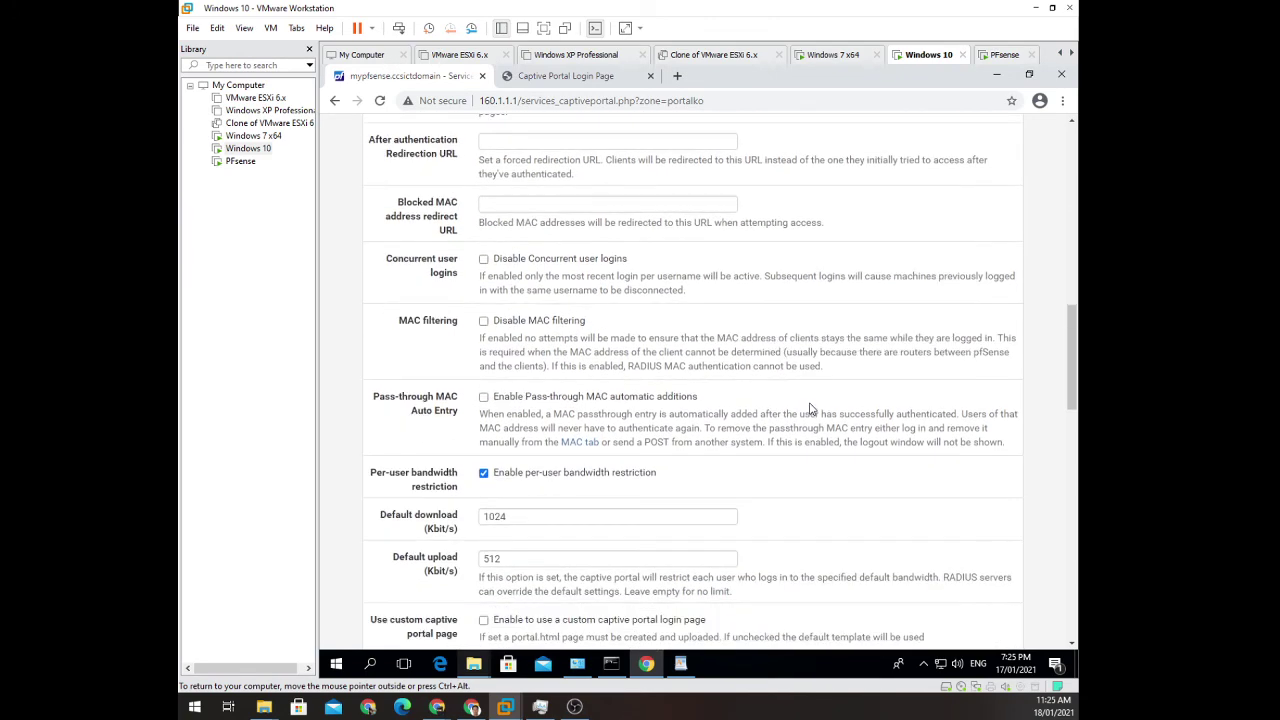
pyautogui.scroll(-2, 811, 408)
pyautogui.scroll(-2, 810, 413)
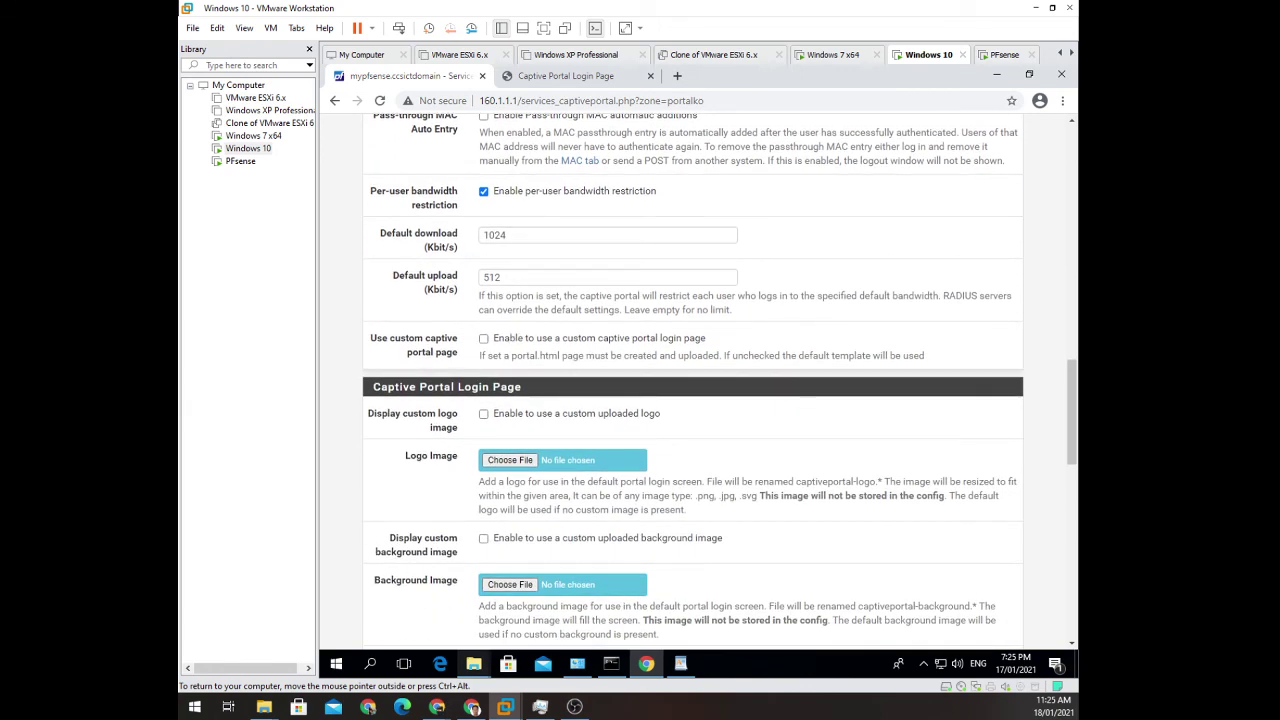
pyautogui.scroll(-2, 565, 330)
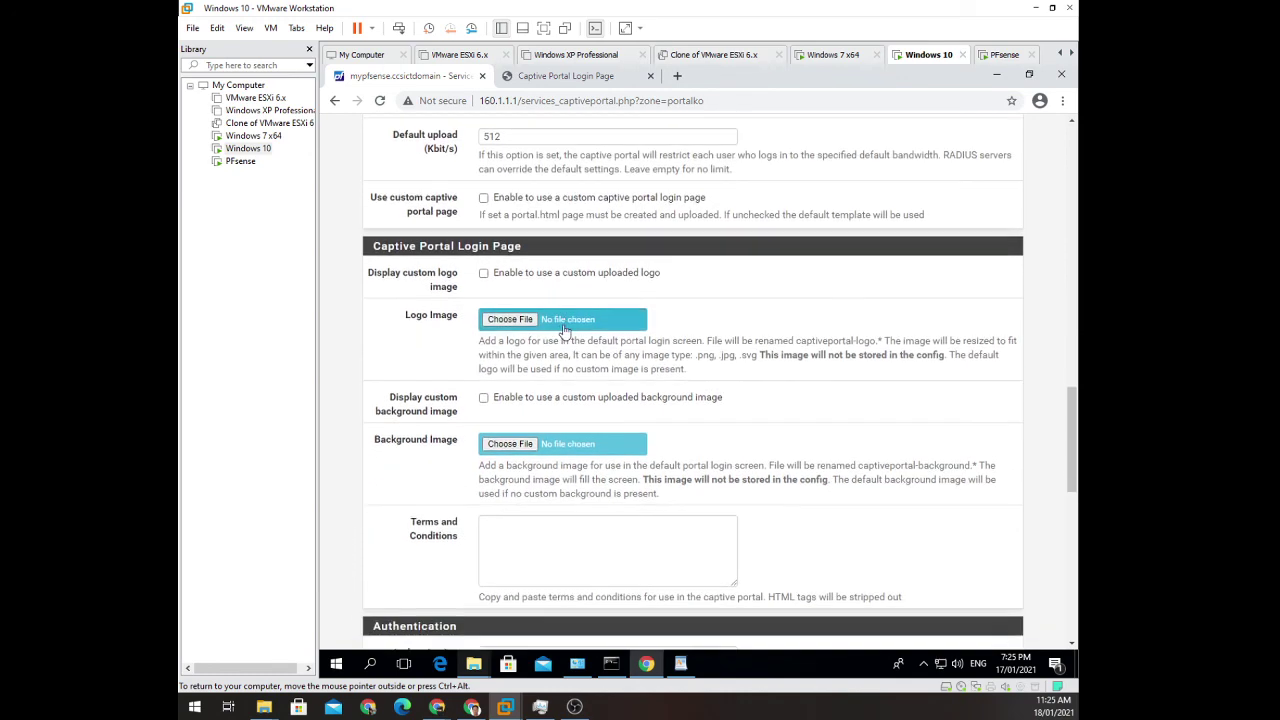
pyautogui.scroll(-4, 615, 303)
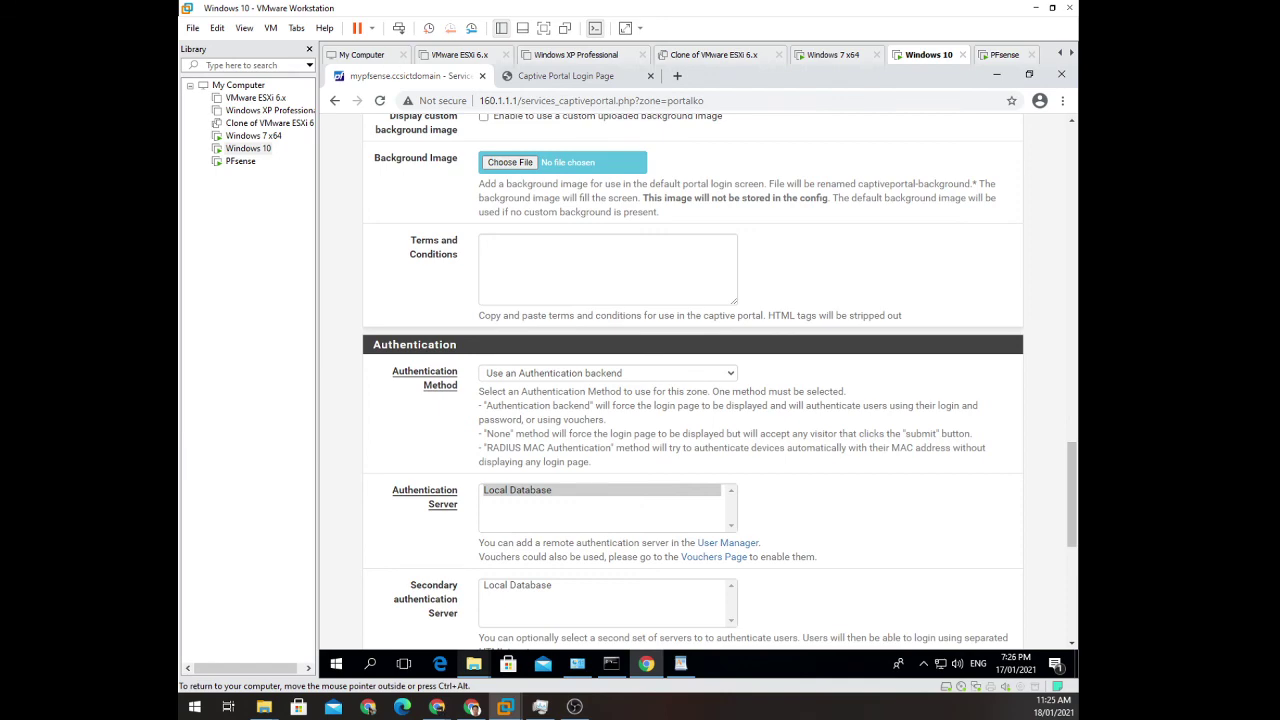
pyautogui.scroll(-2, 635, 318)
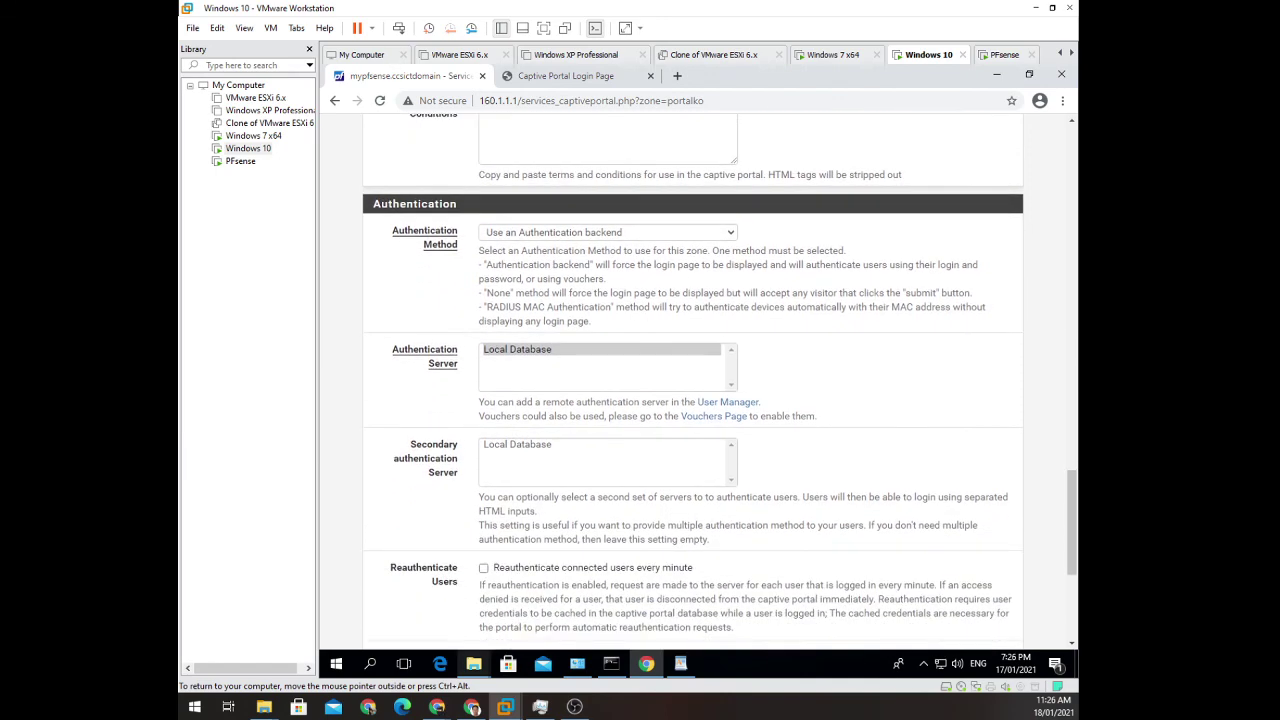
pyautogui.scroll(-1, 670, 276)
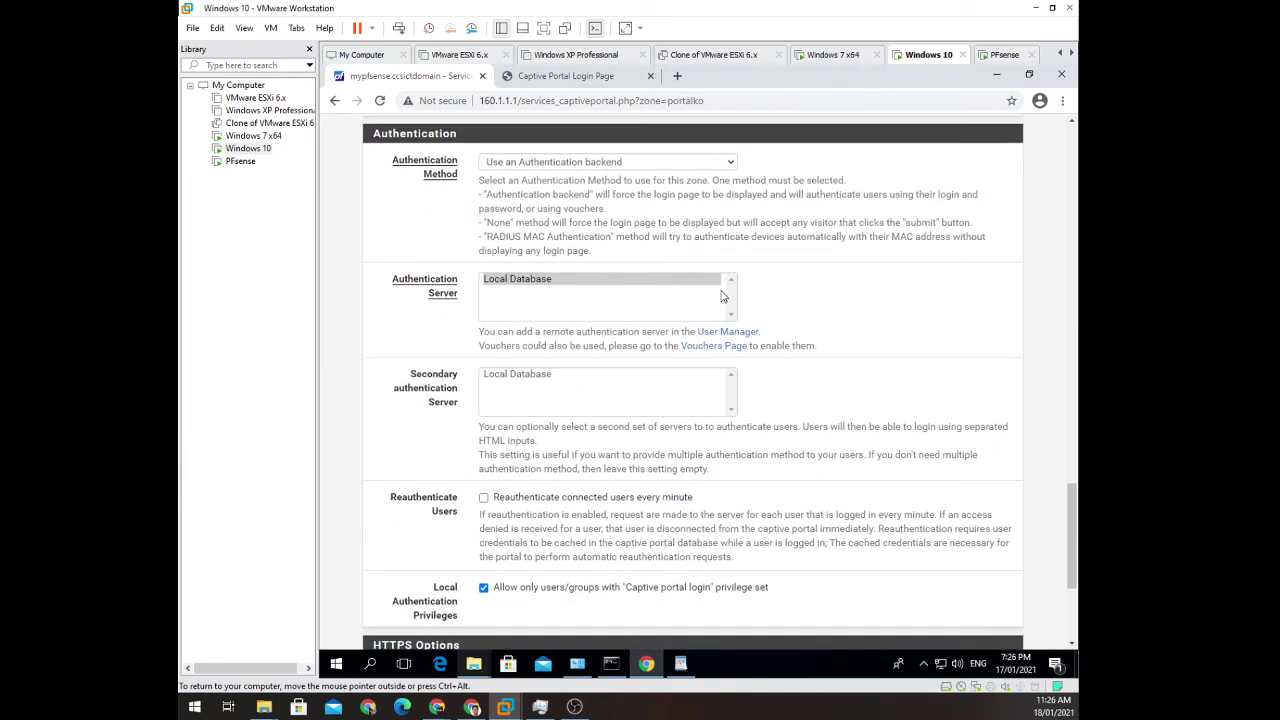
# Select Local Database as the PortalKO authentication server, then go to Authentication Servers.
pyautogui.click(546, 276)
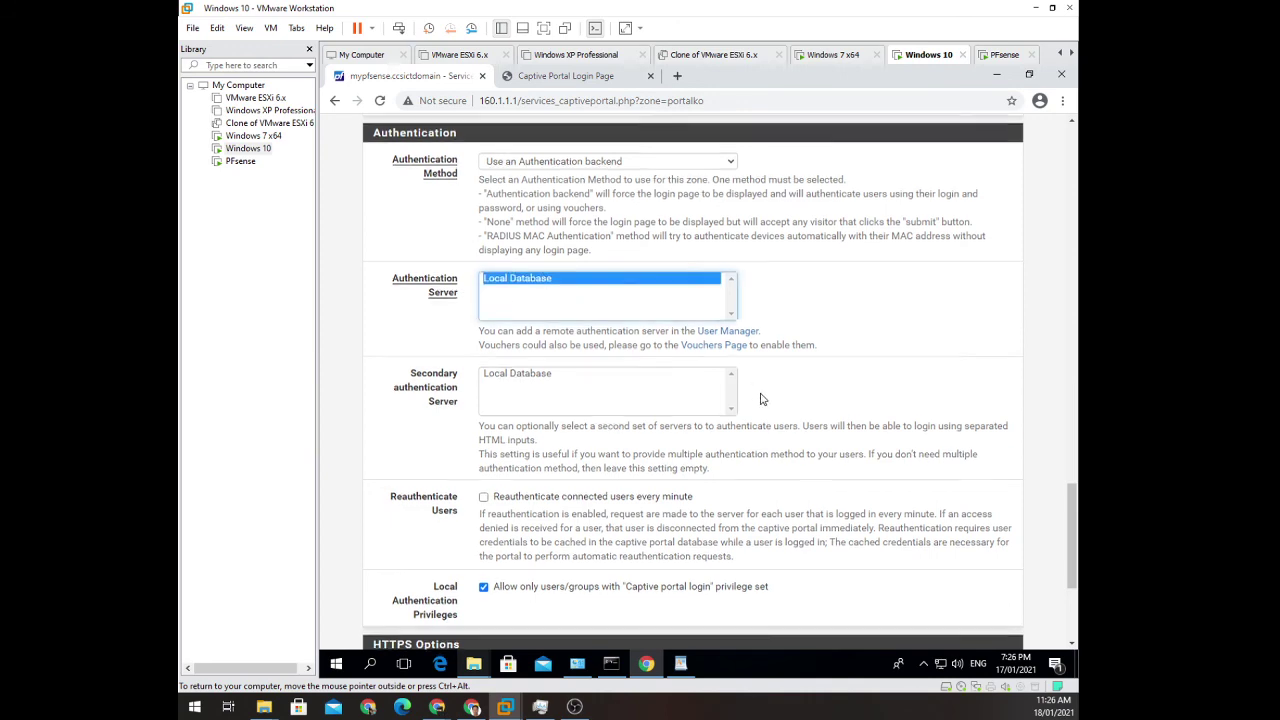
pyautogui.scroll(-3, 757, 404)
pyautogui.scroll(3, 757, 400)
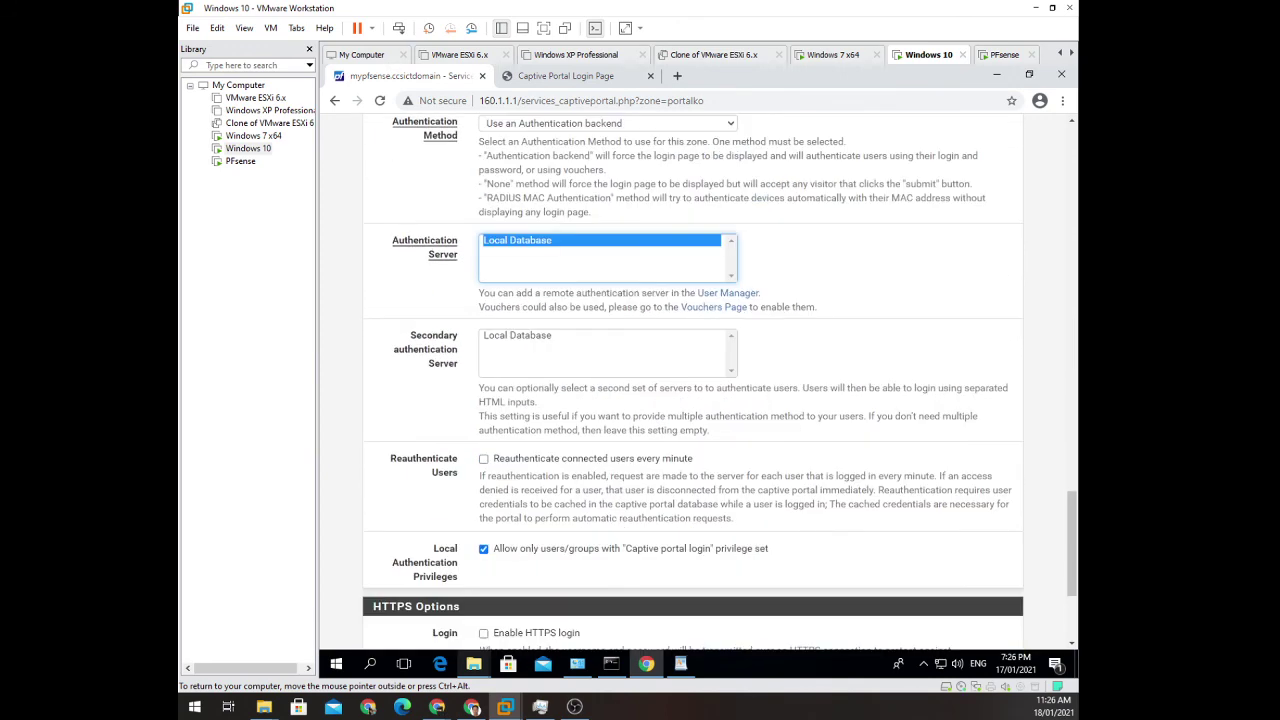
pyautogui.click(742, 294)
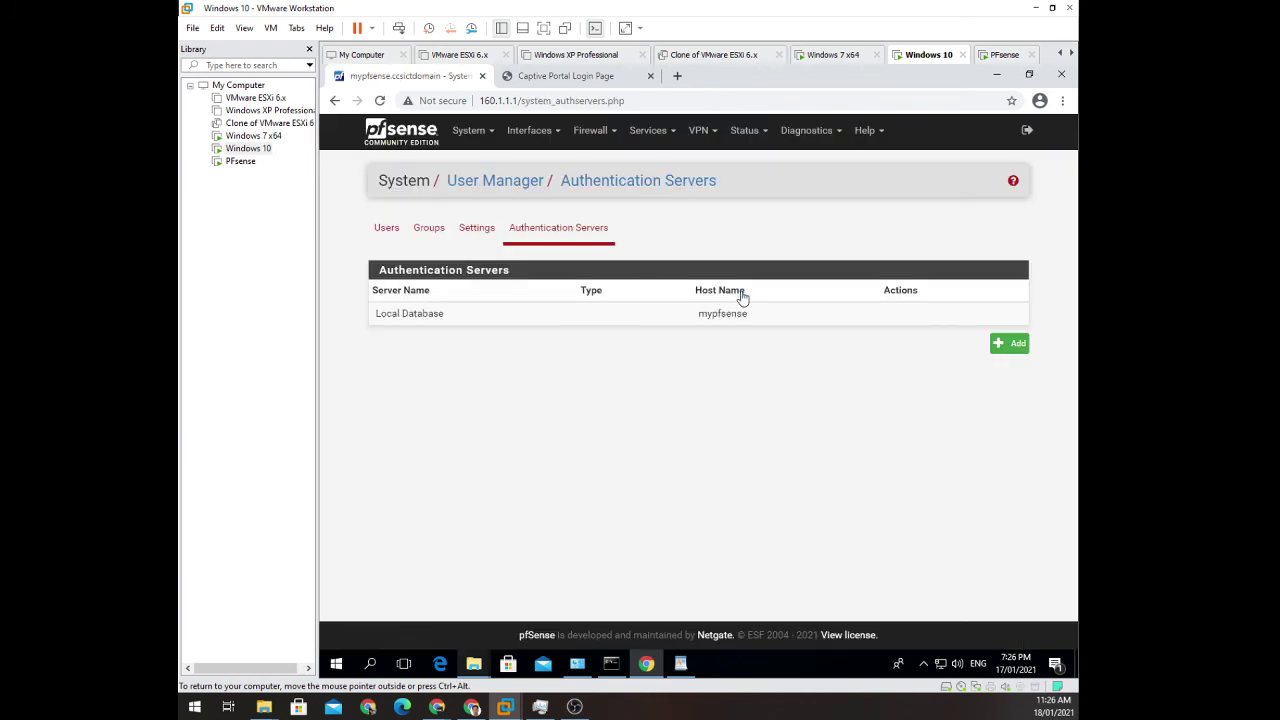
# Add a new authentication server and review the LDAP form named test on port 389.
pyautogui.click(1015, 345)
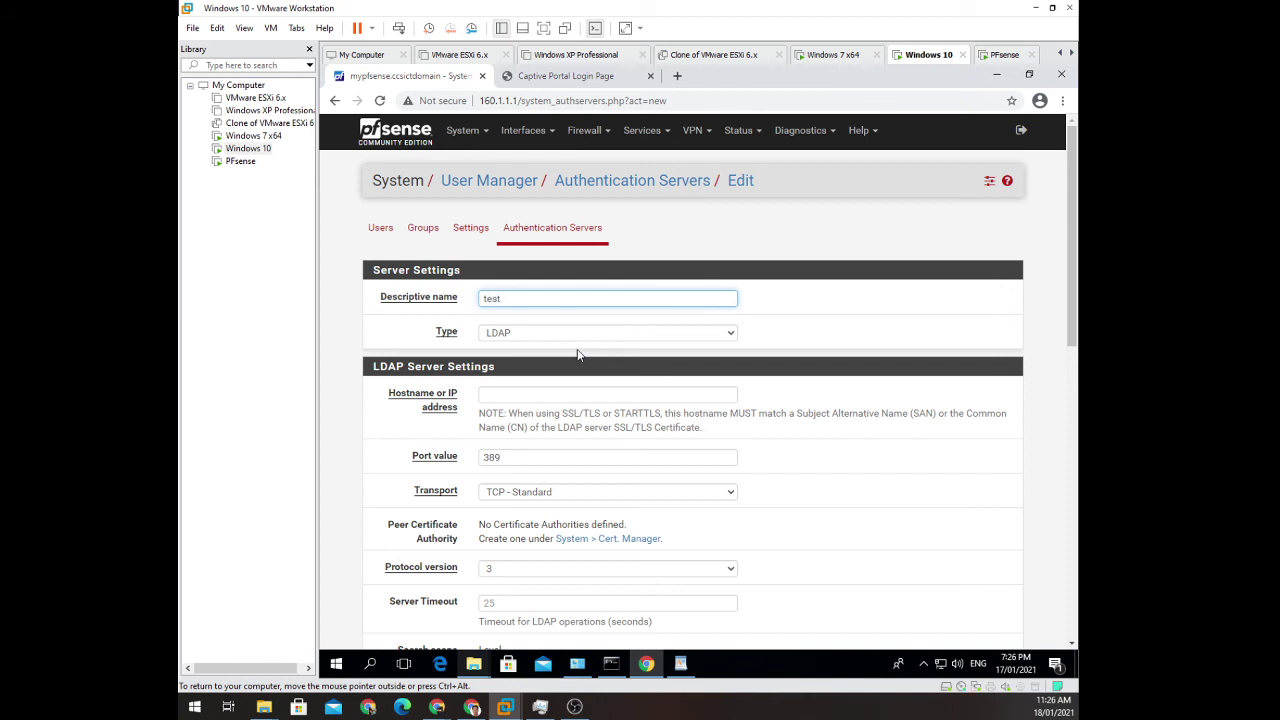
pyautogui.moveTo(502, 298); pyautogui.dragTo(463, 303)
pyautogui.scroll(-3, 766, 426)
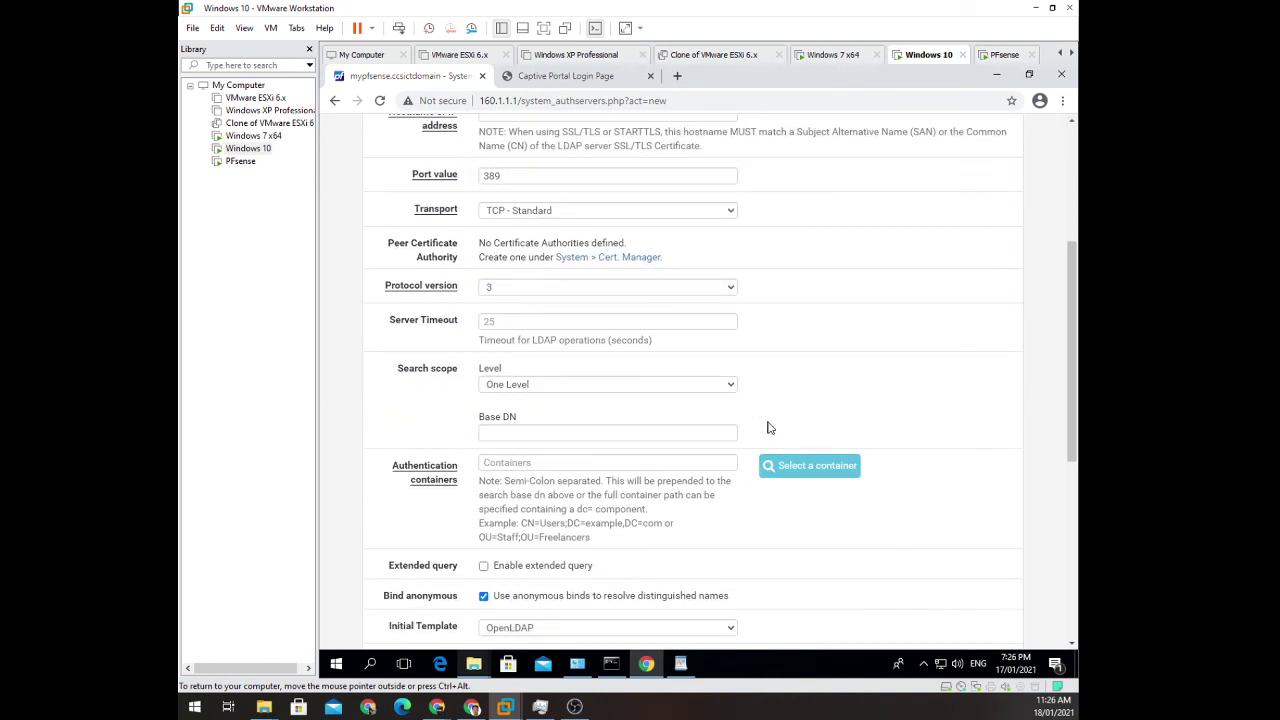
pyautogui.scroll(-5, 768, 428)
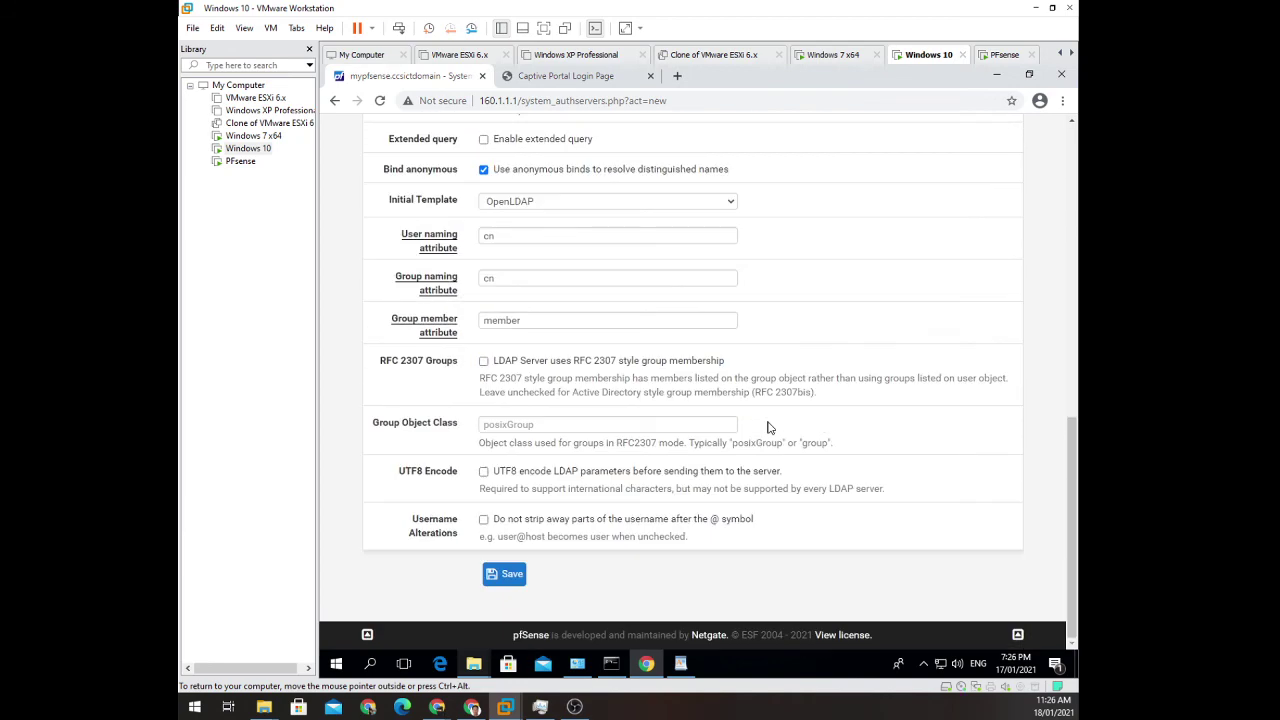
pyautogui.scroll(8, 766, 431)
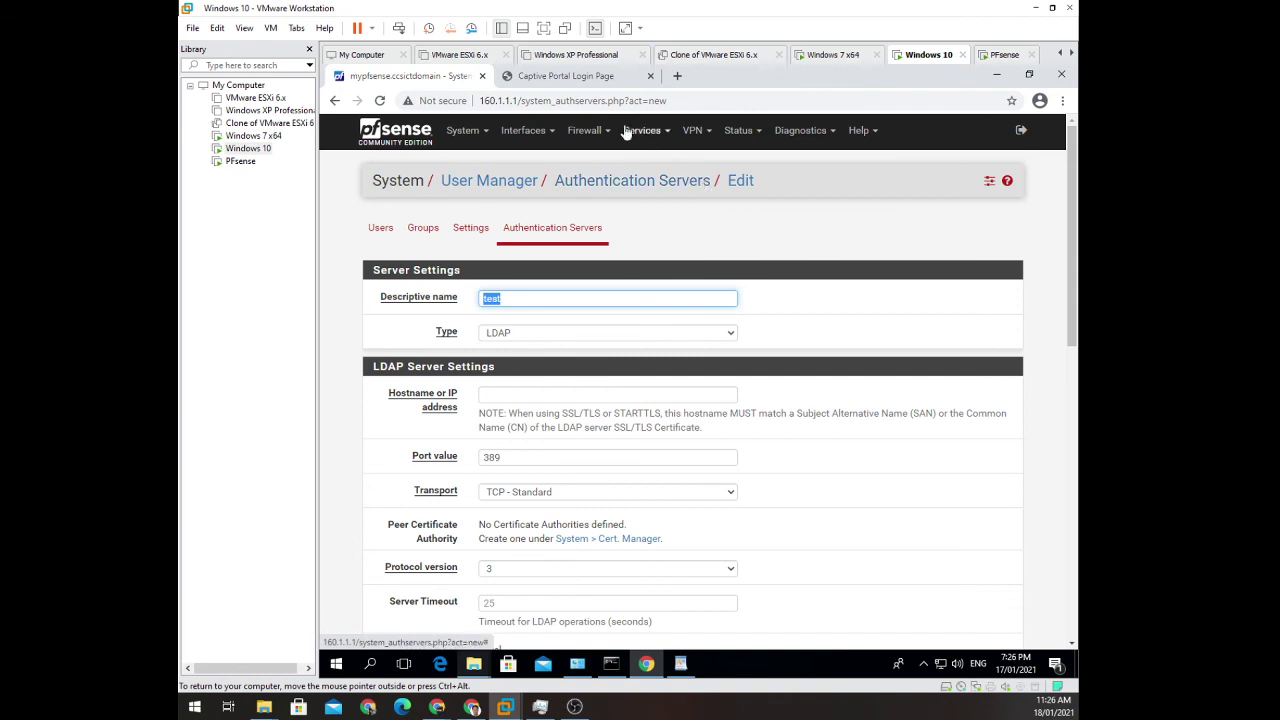
# Copy the first voucher code from the saved PortalKO roll file.
pyautogui.click(672, 672)
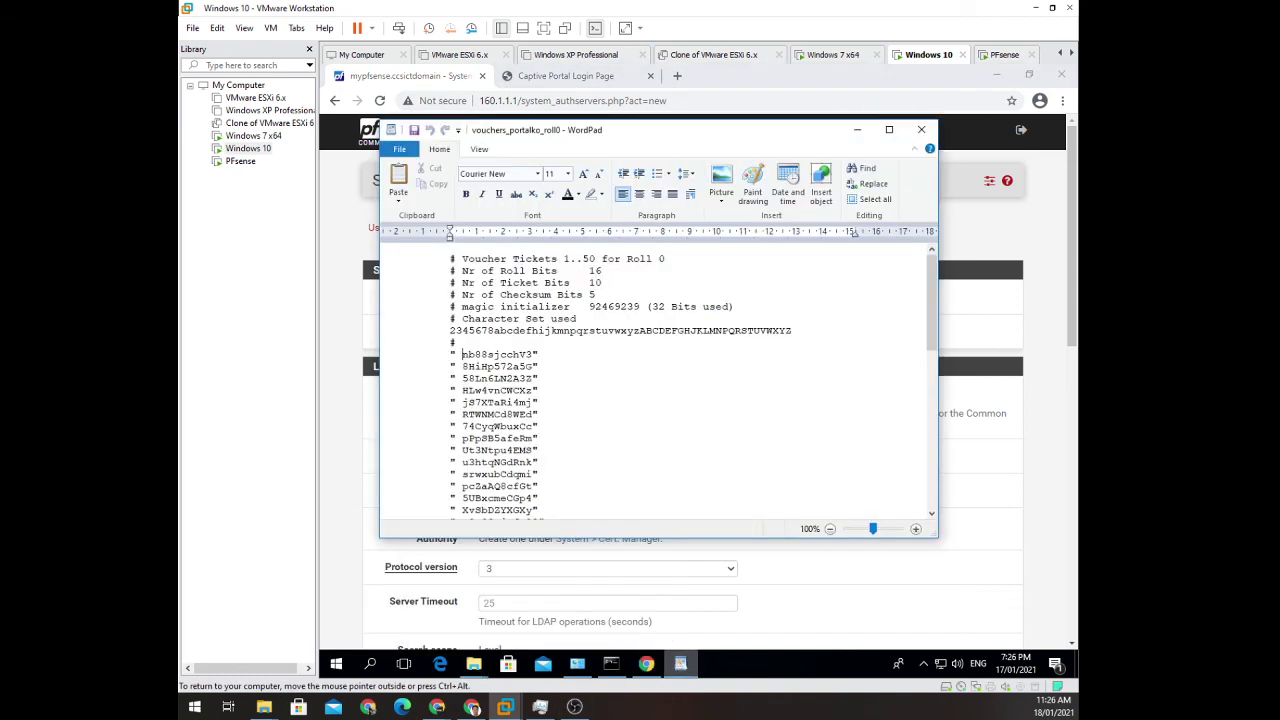
pyautogui.moveTo(462, 354); pyautogui.dragTo(500, 354)
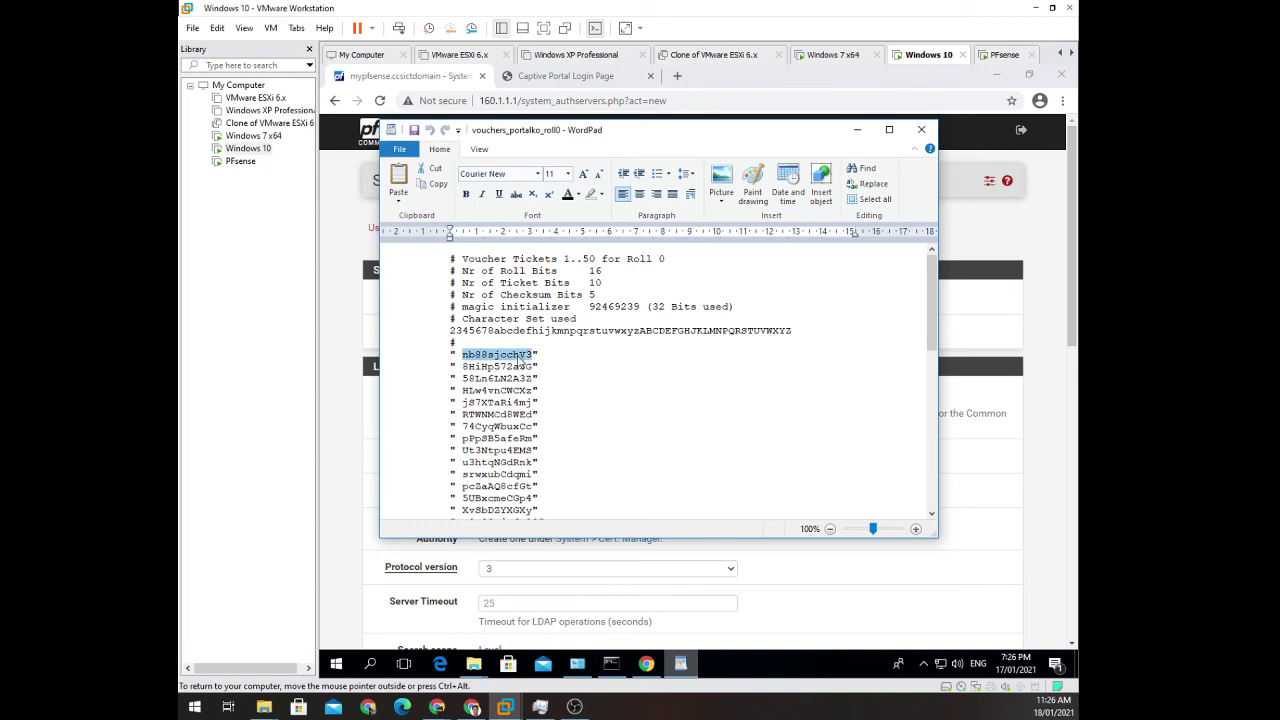
pyautogui.rightClick(519, 361)
pyautogui.click(559, 384)
pyautogui.rightClick(497, 358)
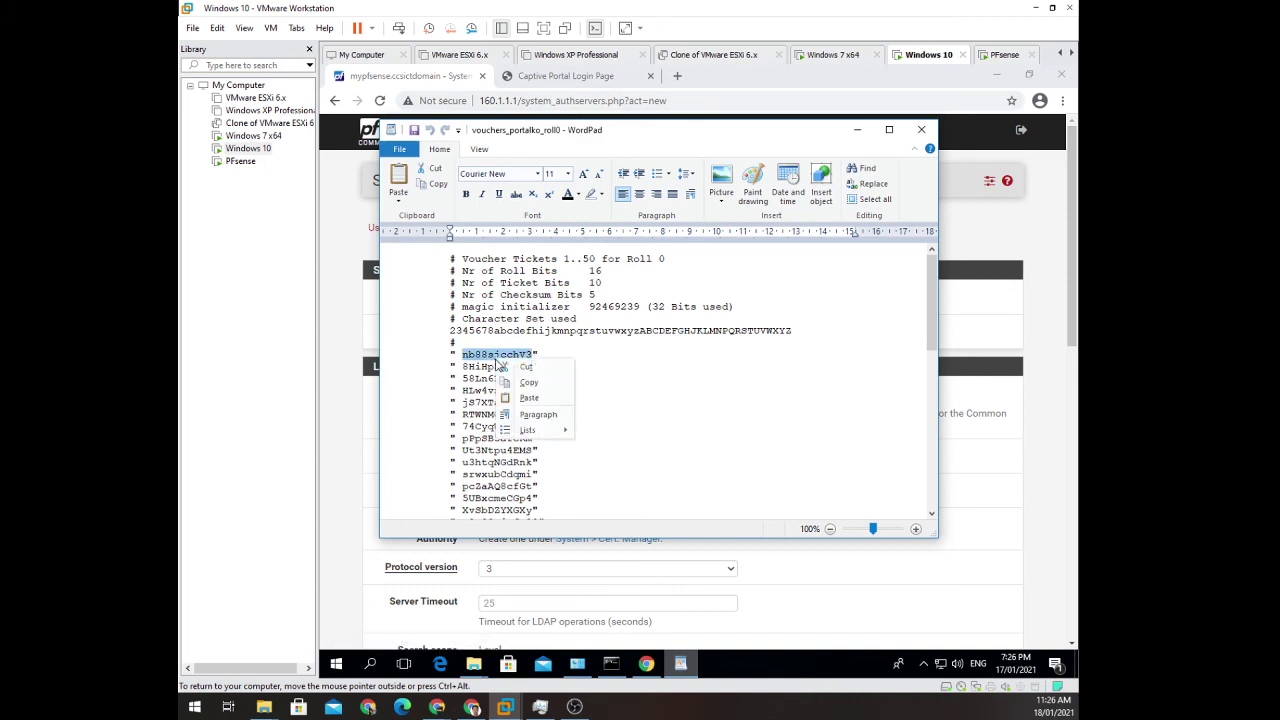
pyautogui.click(528, 382)
# Paste the voucher code into the portal login and log in, reaching 'You are connected'.
pyautogui.click(567, 80)
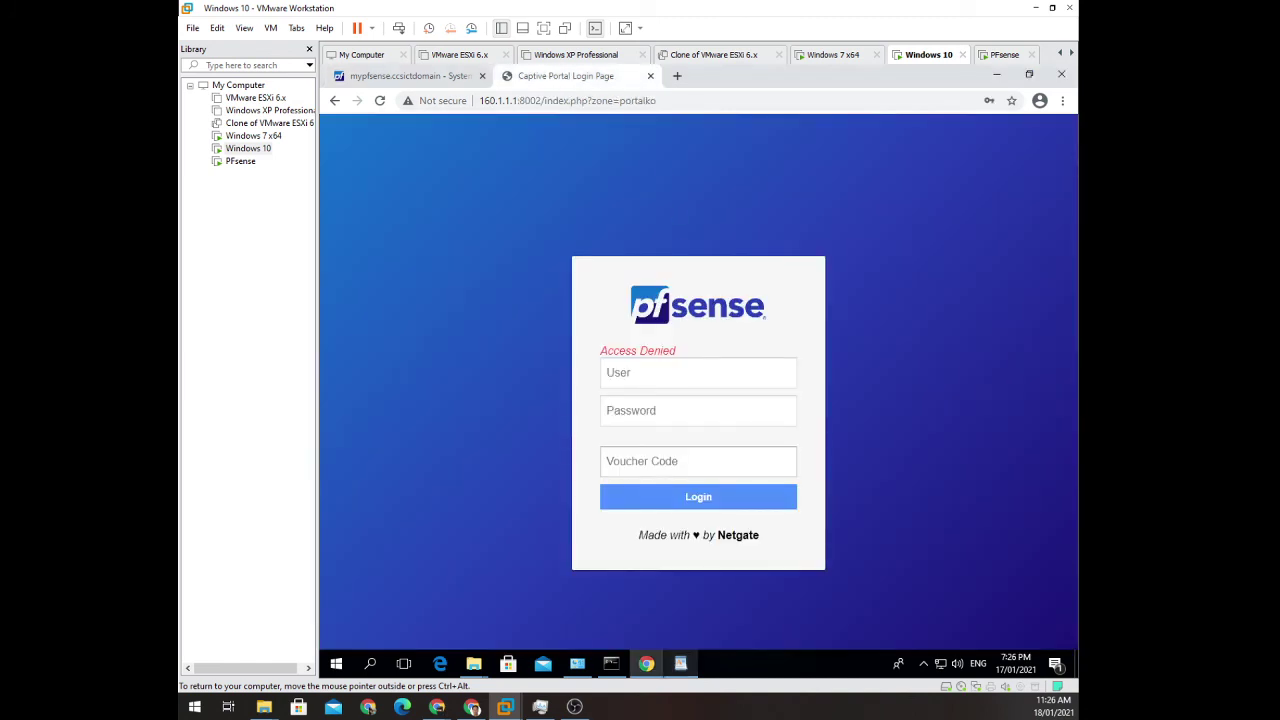
pyautogui.click(698, 461)
pyautogui.hotkey('ctrl', 'v')
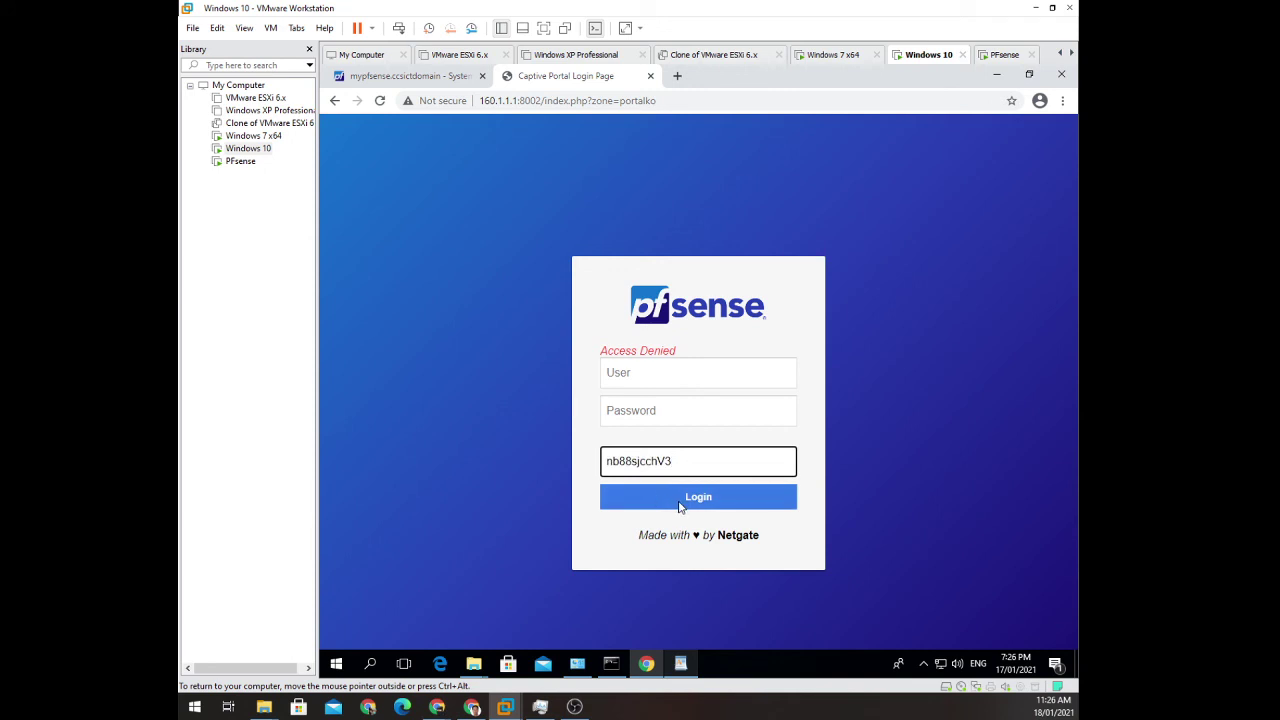
pyautogui.click(679, 505)
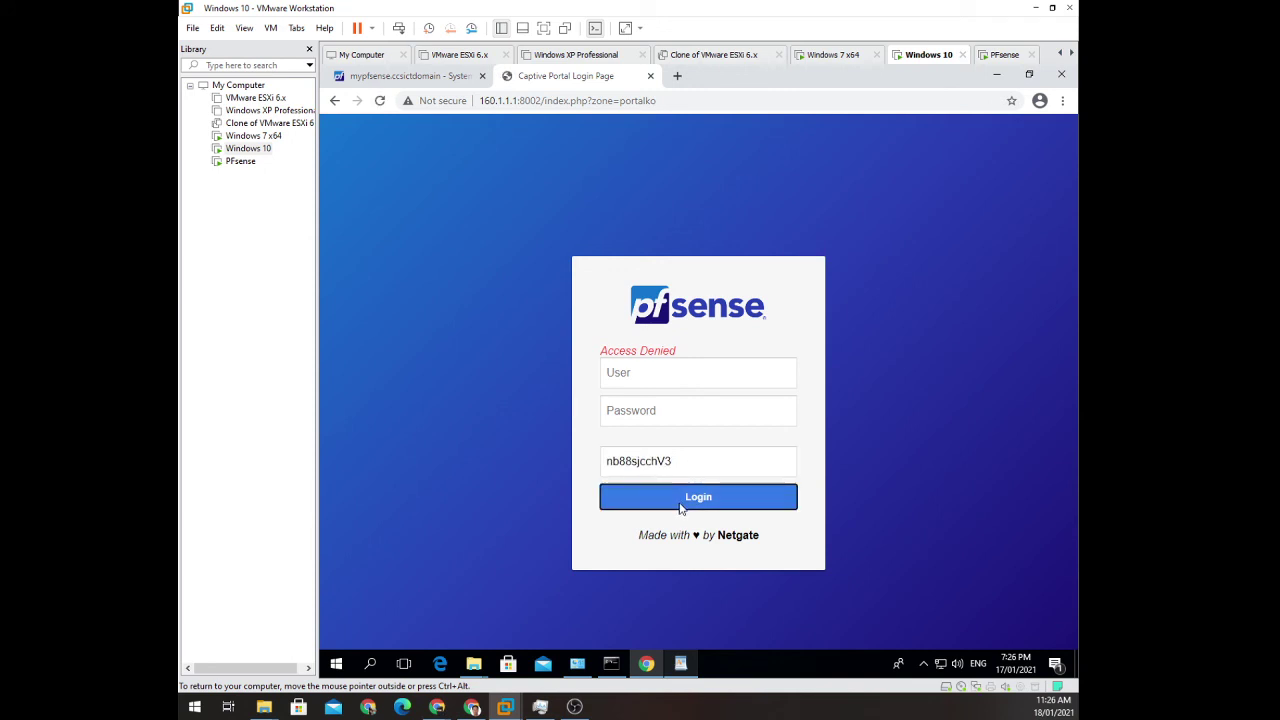
pyautogui.click(410, 76)
pyautogui.click(567, 76)
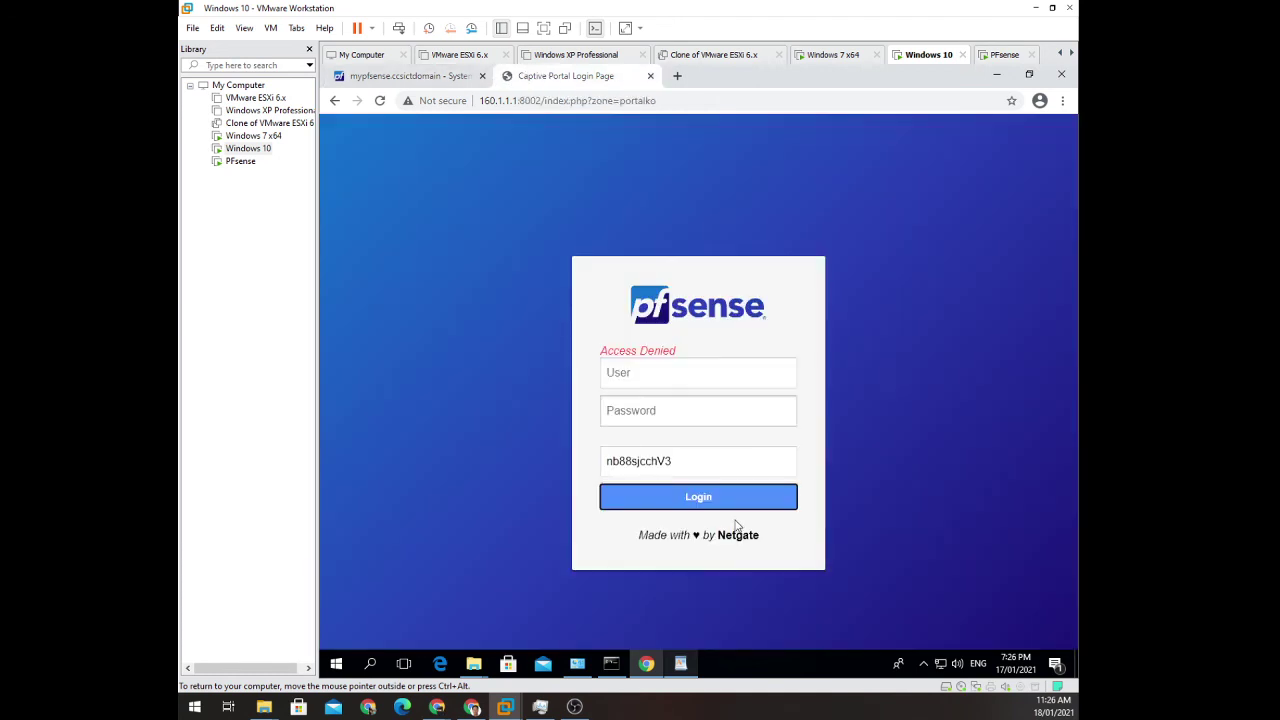
pyautogui.click(711, 465)
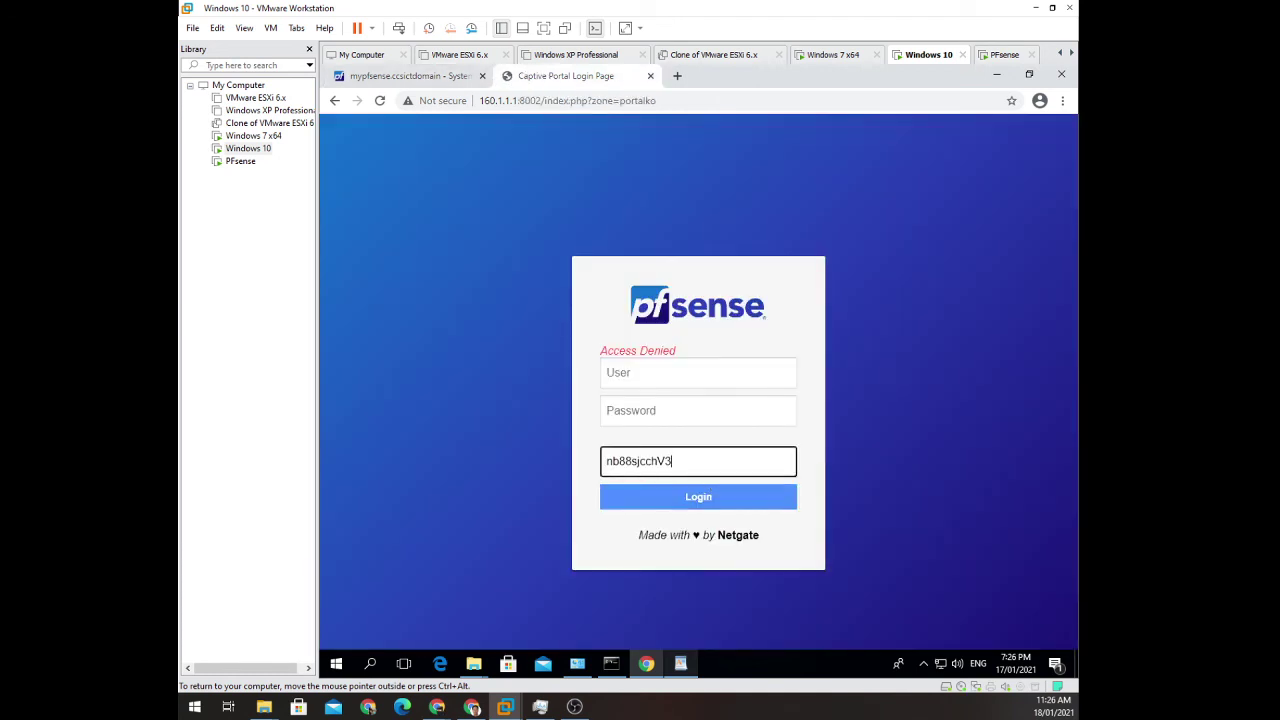
pyautogui.click(709, 497)
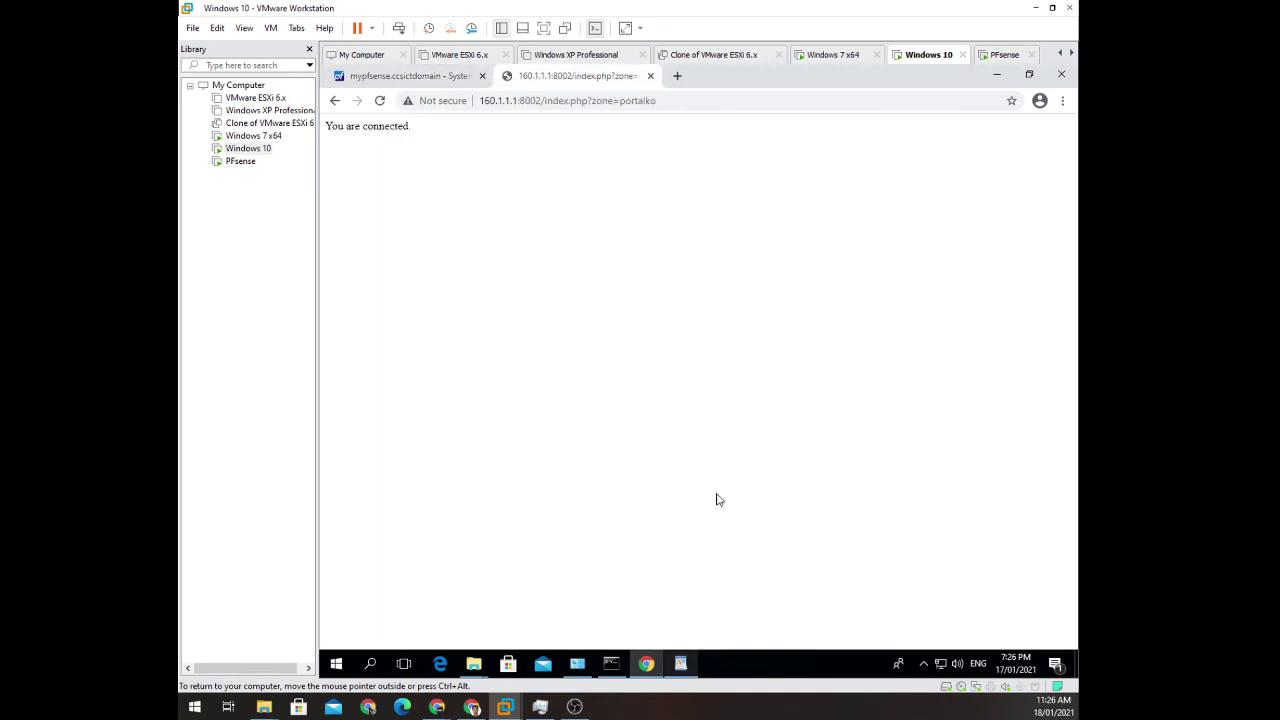
pyautogui.moveTo(338, 127); pyautogui.dragTo(519, 191)
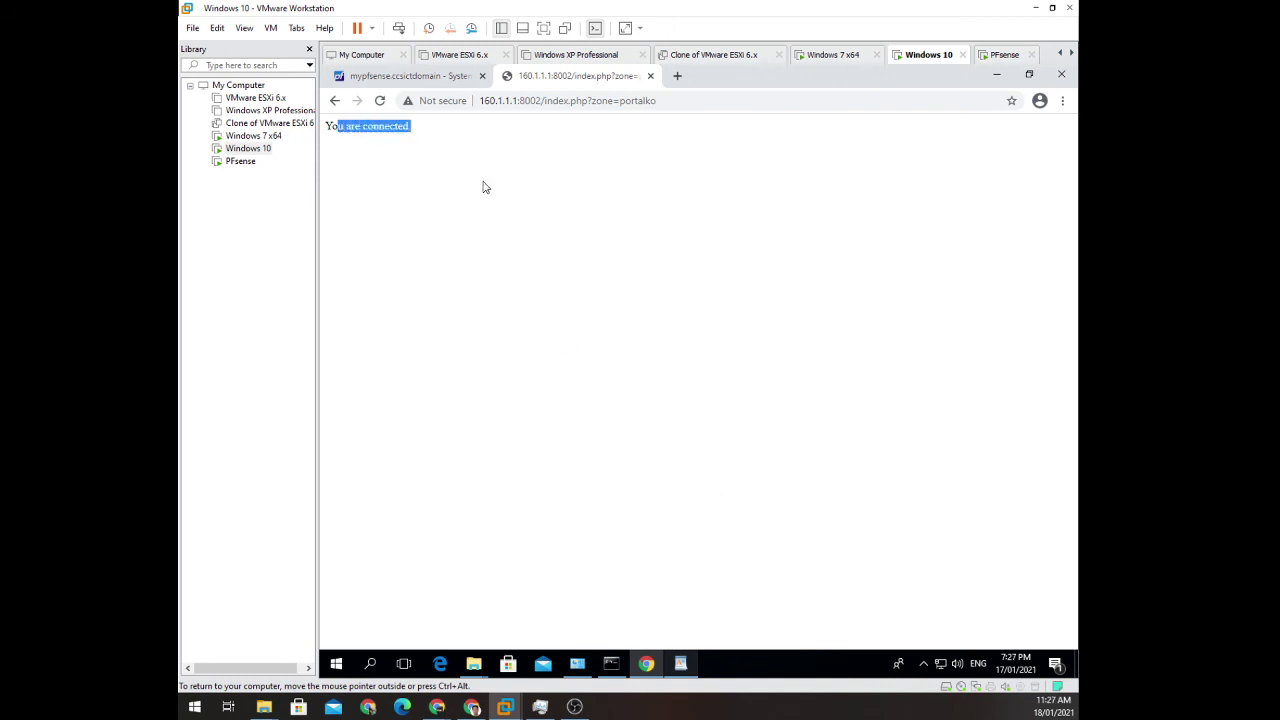
pyautogui.click(417, 80)
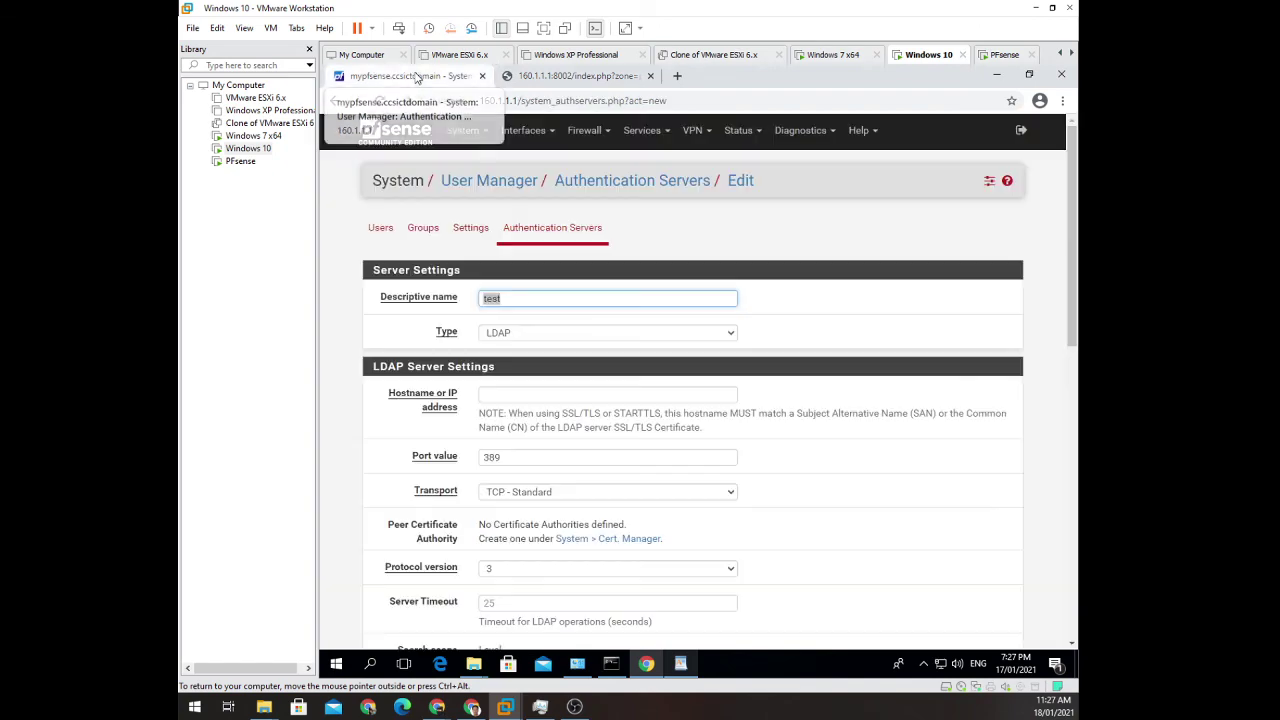
# Add the Captive Portal Status widget to the dashboard, showing the session from 160.1.1.100.
pyautogui.click(402, 138)
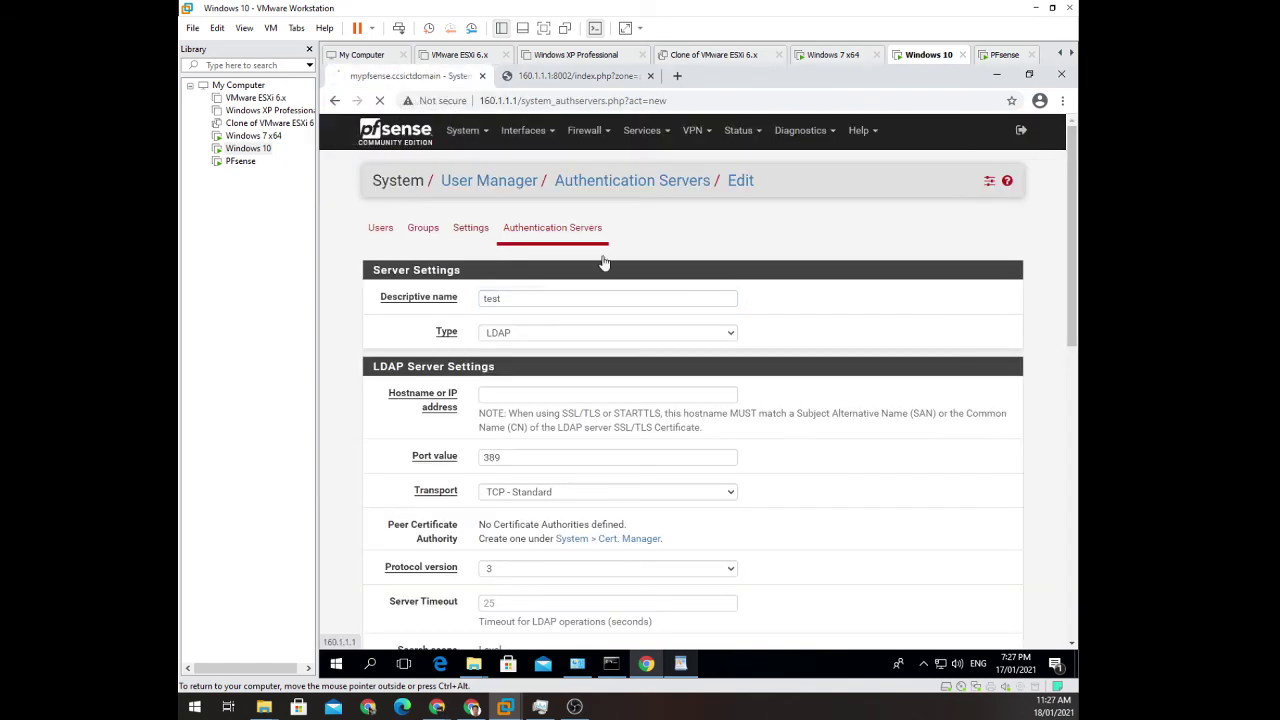
pyautogui.scroll(-5, 652, 430)
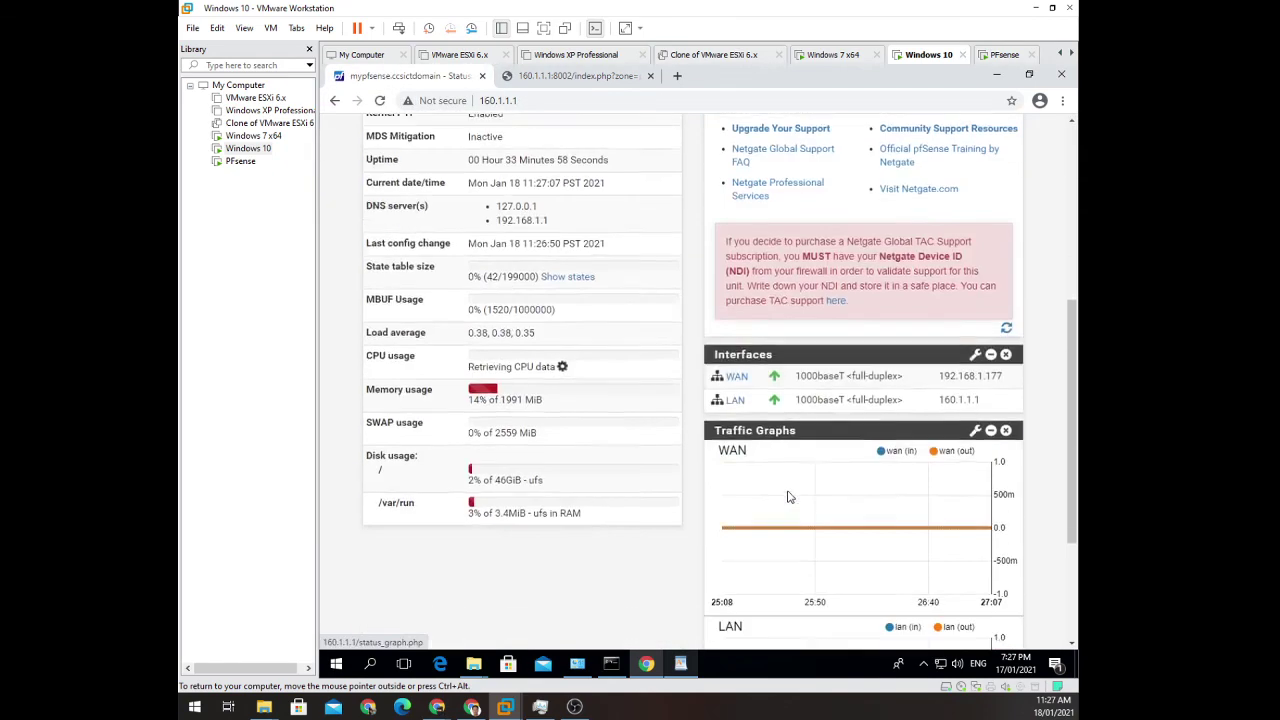
pyautogui.scroll(5, 652, 385)
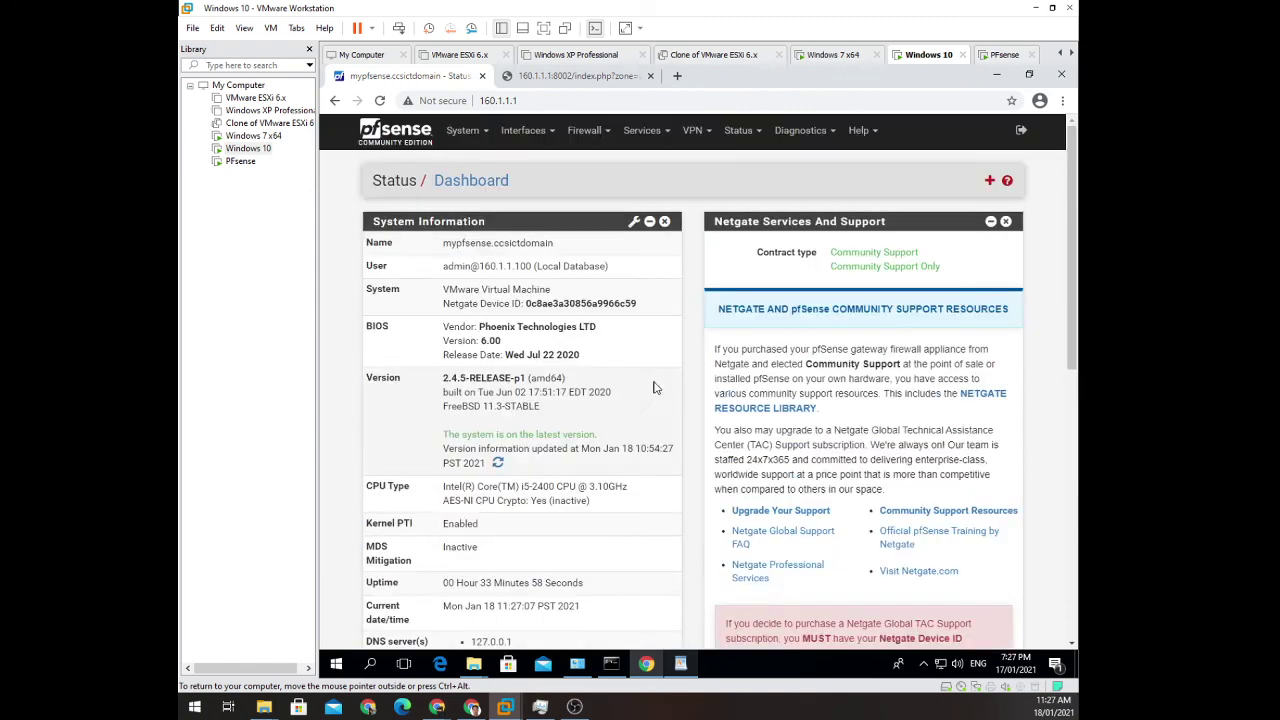
pyautogui.click(989, 182)
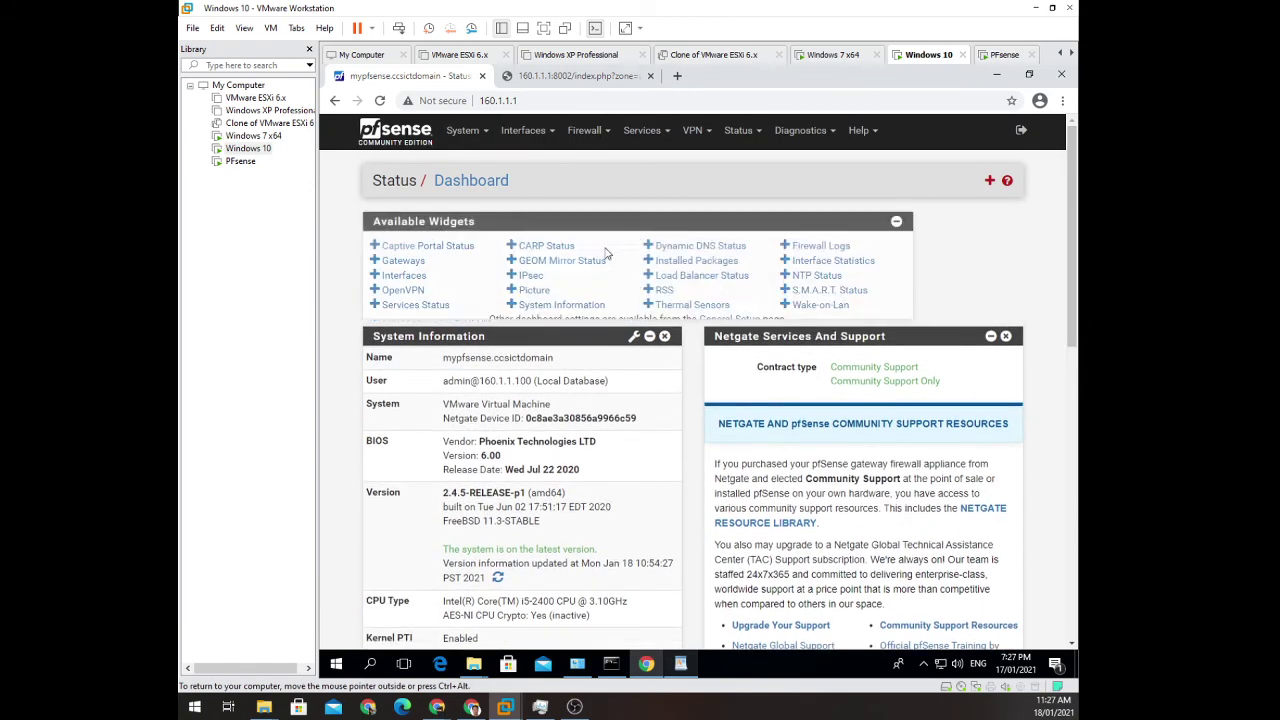
pyautogui.click(456, 250)
pyautogui.scroll(-4, 779, 428)
pyautogui.scroll(-5, 779, 428)
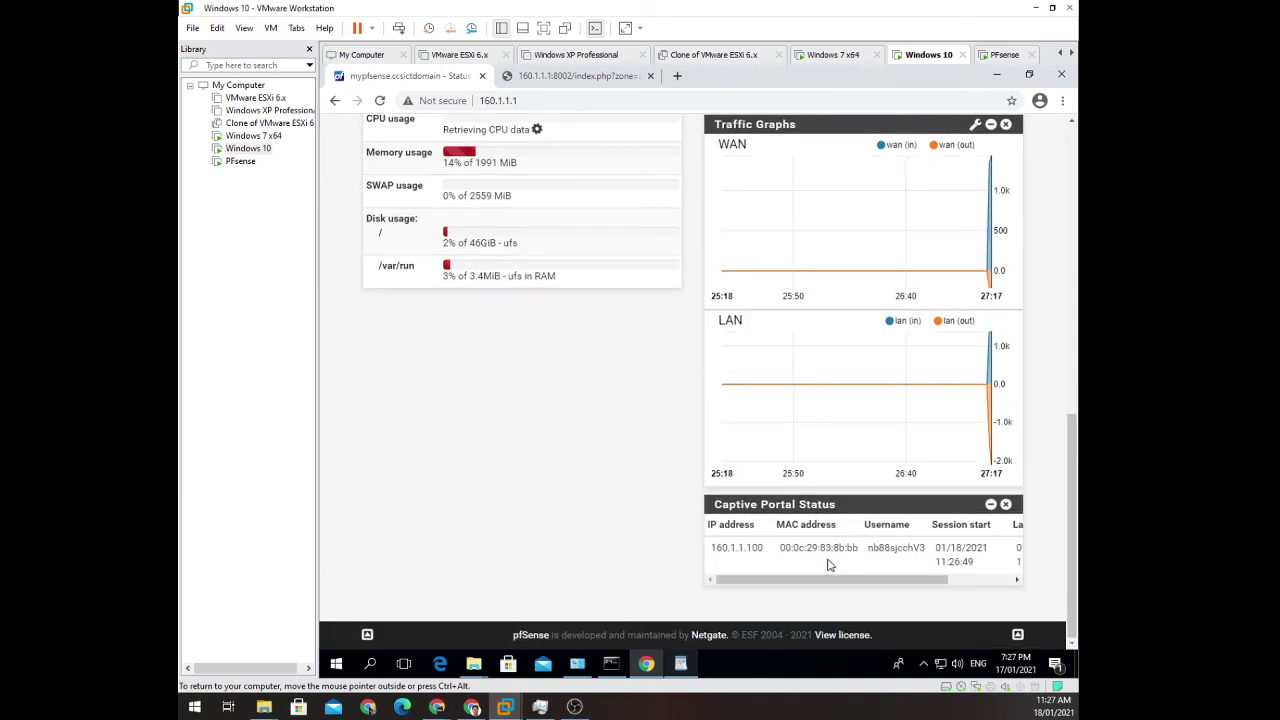
pyautogui.scroll(1, 822, 595)
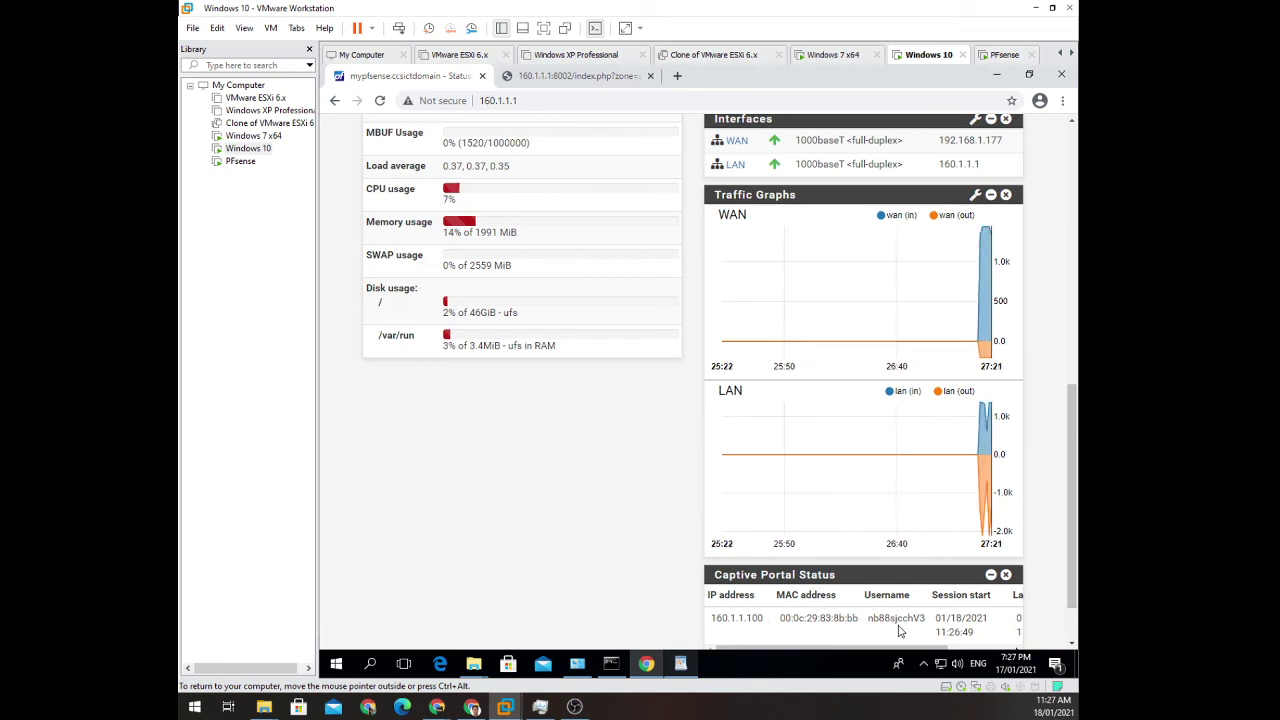
pyautogui.moveTo(871, 619); pyautogui.dragTo(932, 626)
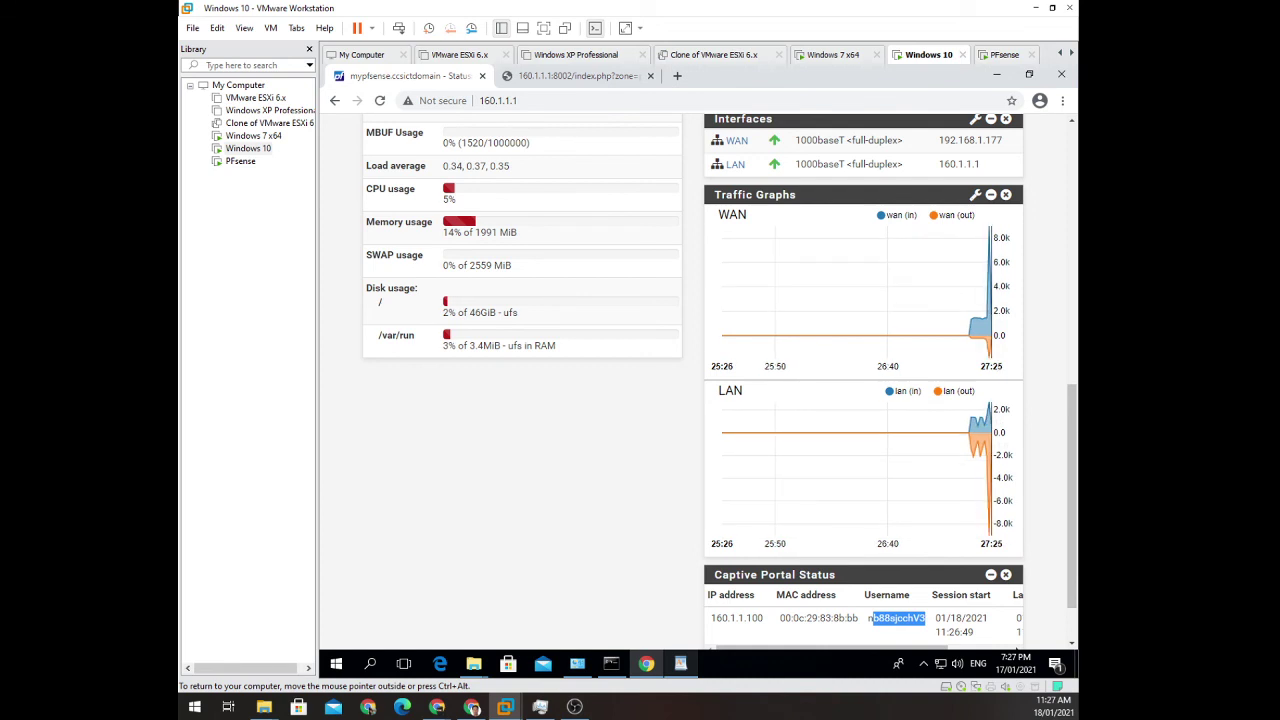
# Switch to the Windows 7 x64 VM and dismiss the Set Network Location prompt.
pyautogui.click(810, 56)
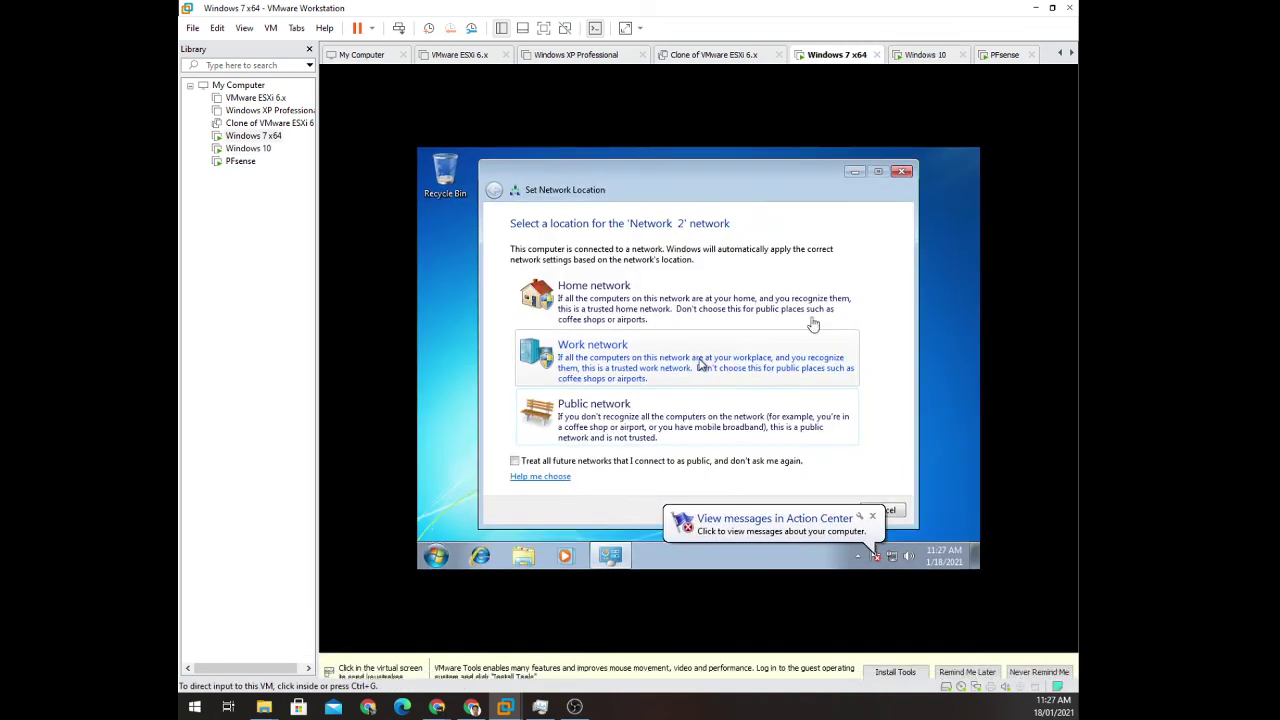
pyautogui.click(657, 471)
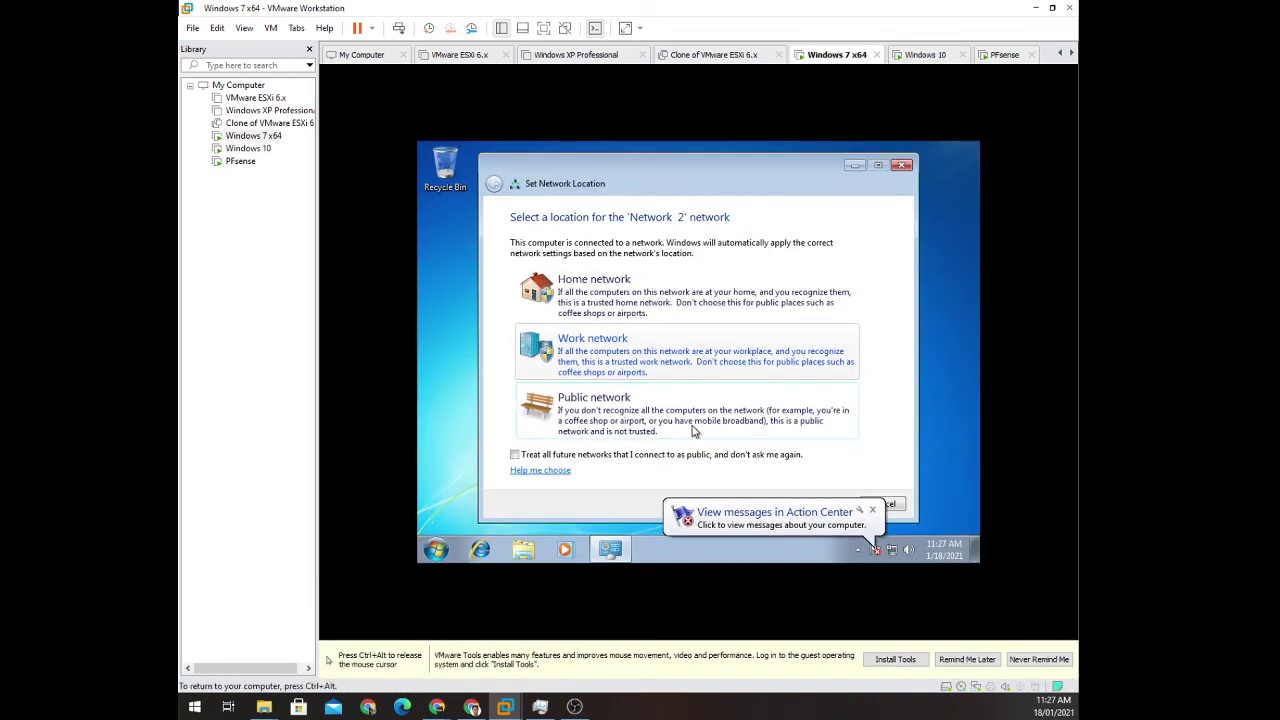
pyautogui.click(903, 166)
pyautogui.hotkey('ctrl', 'alt')
# Launch Internet Explorer in Windows 7 so it reaches the captive portal login page.
pyautogui.click(480, 549)
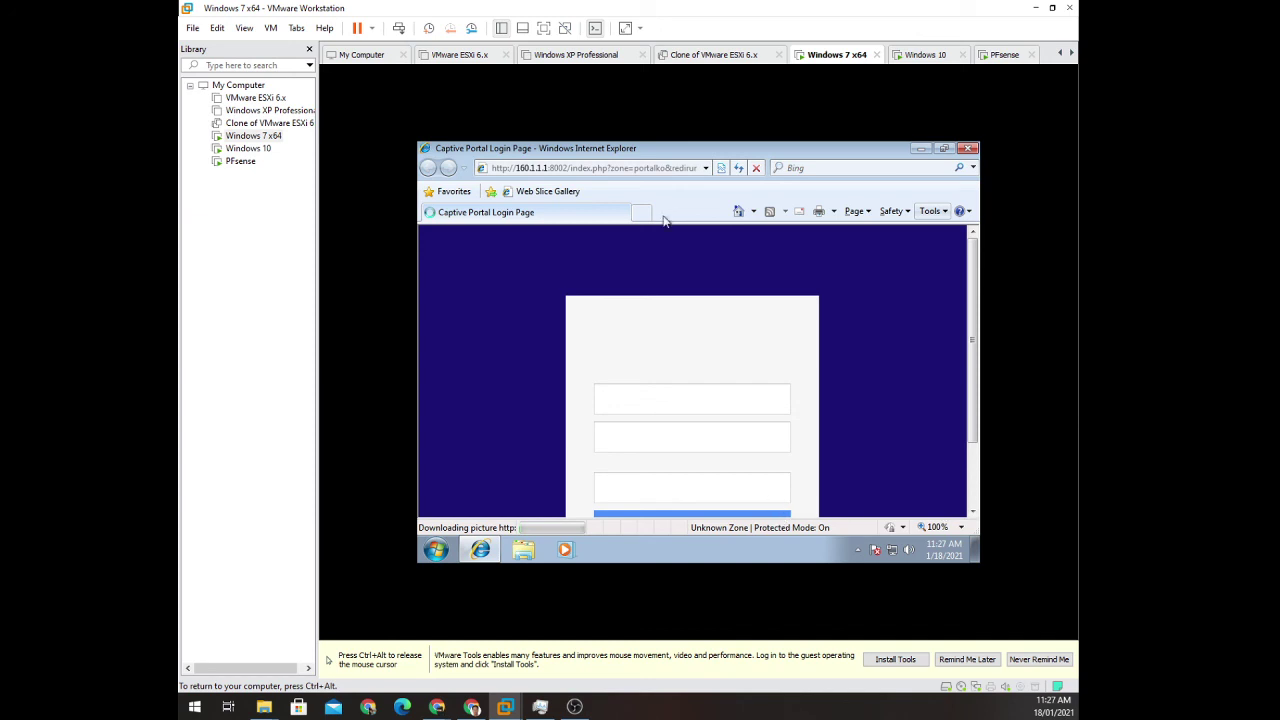
pyautogui.hotkey('ctrl', 'alt')
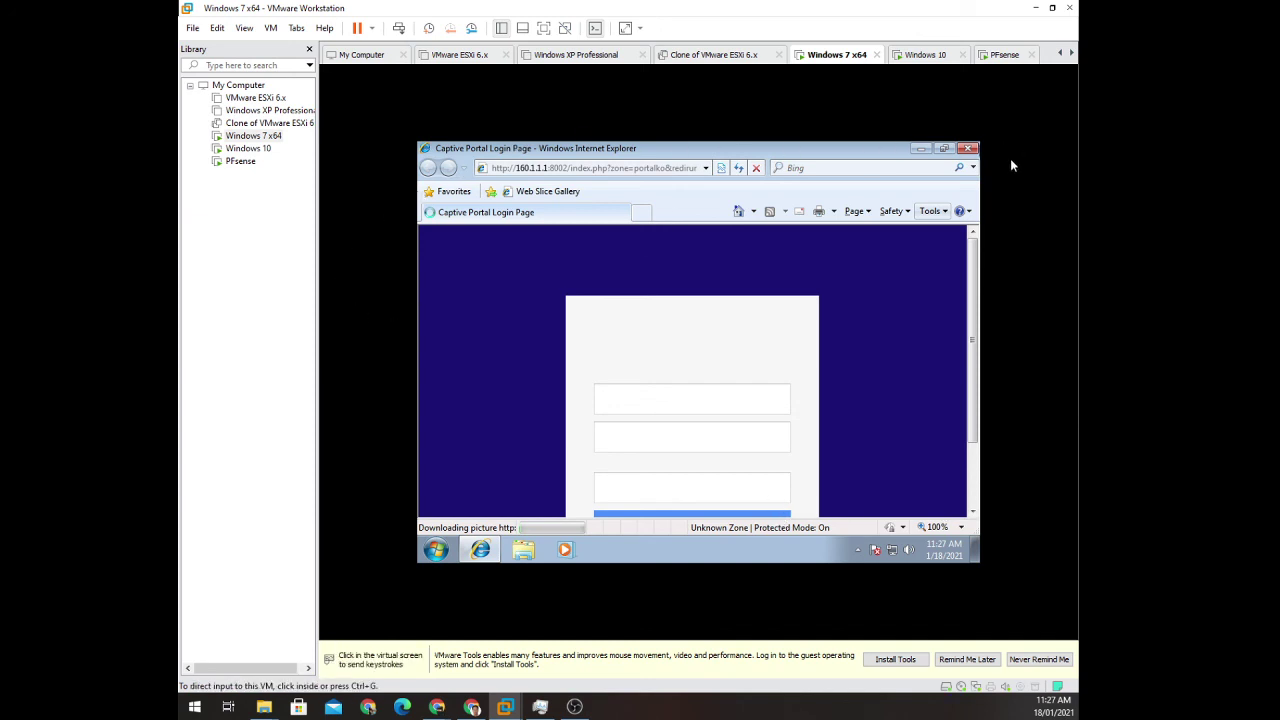
pyautogui.click(971, 327)
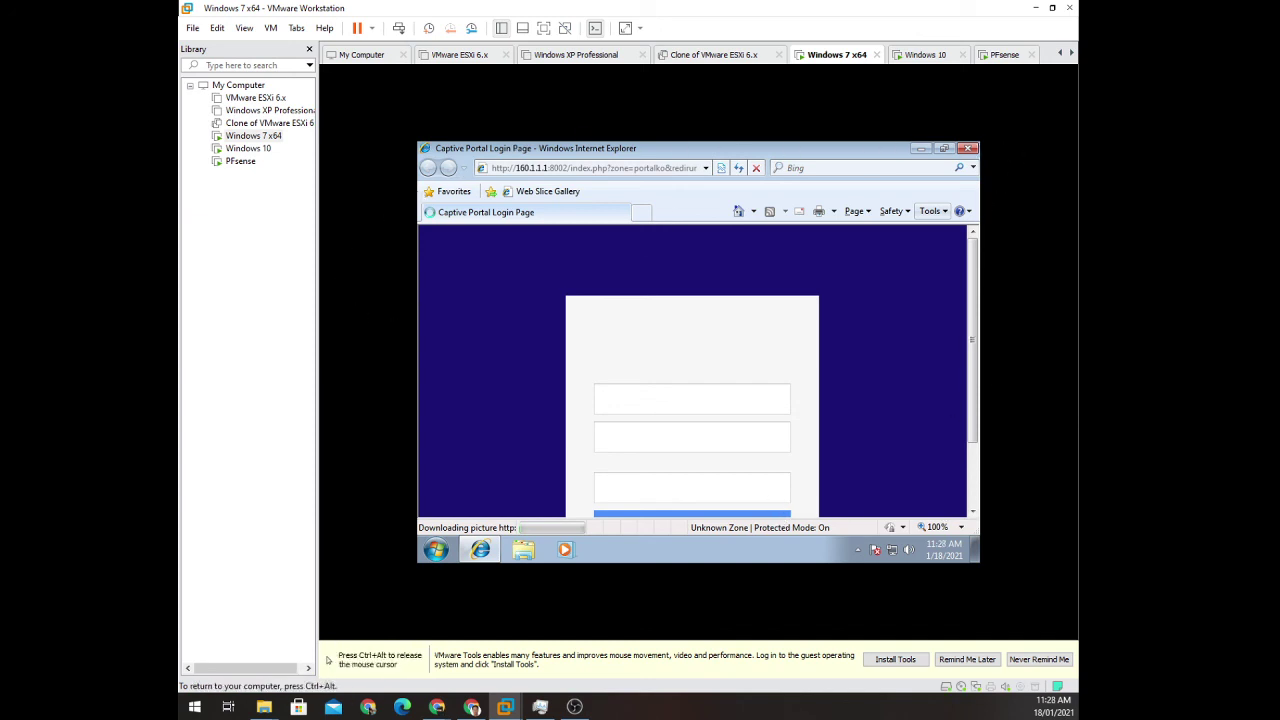
pyautogui.hotkey('ctrl', 'alt')
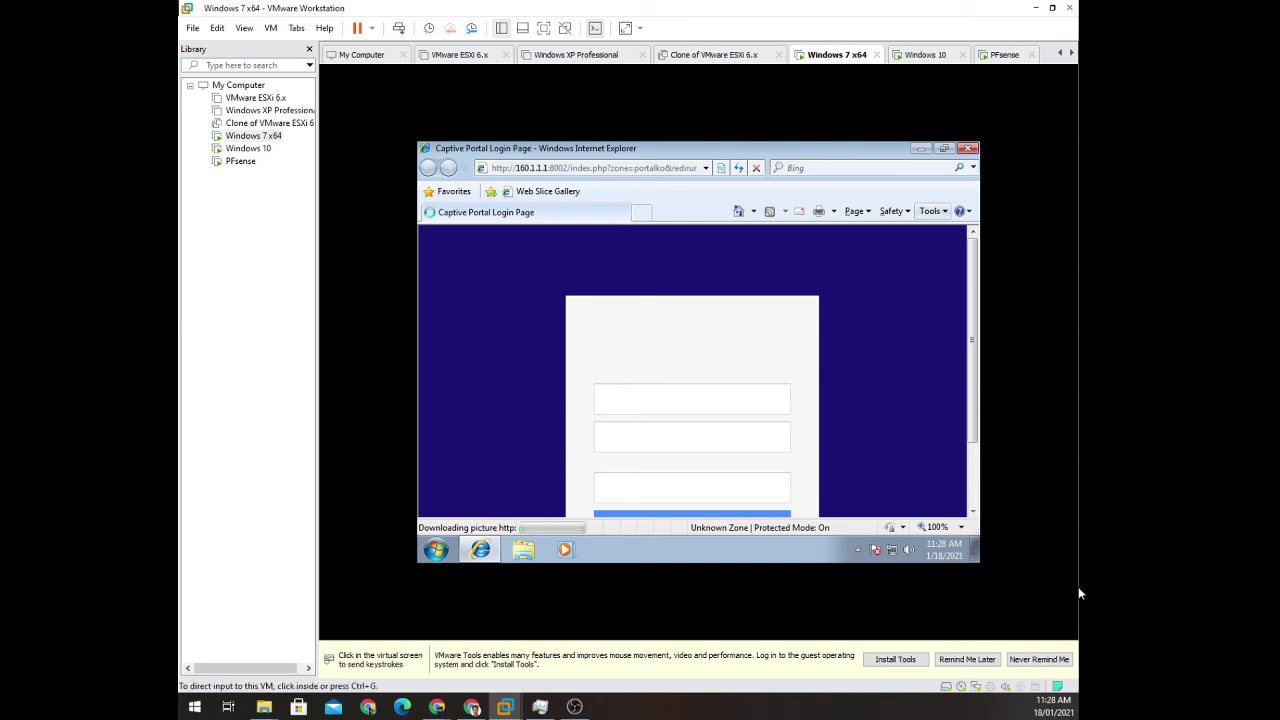
pyautogui.click(1007, 528)
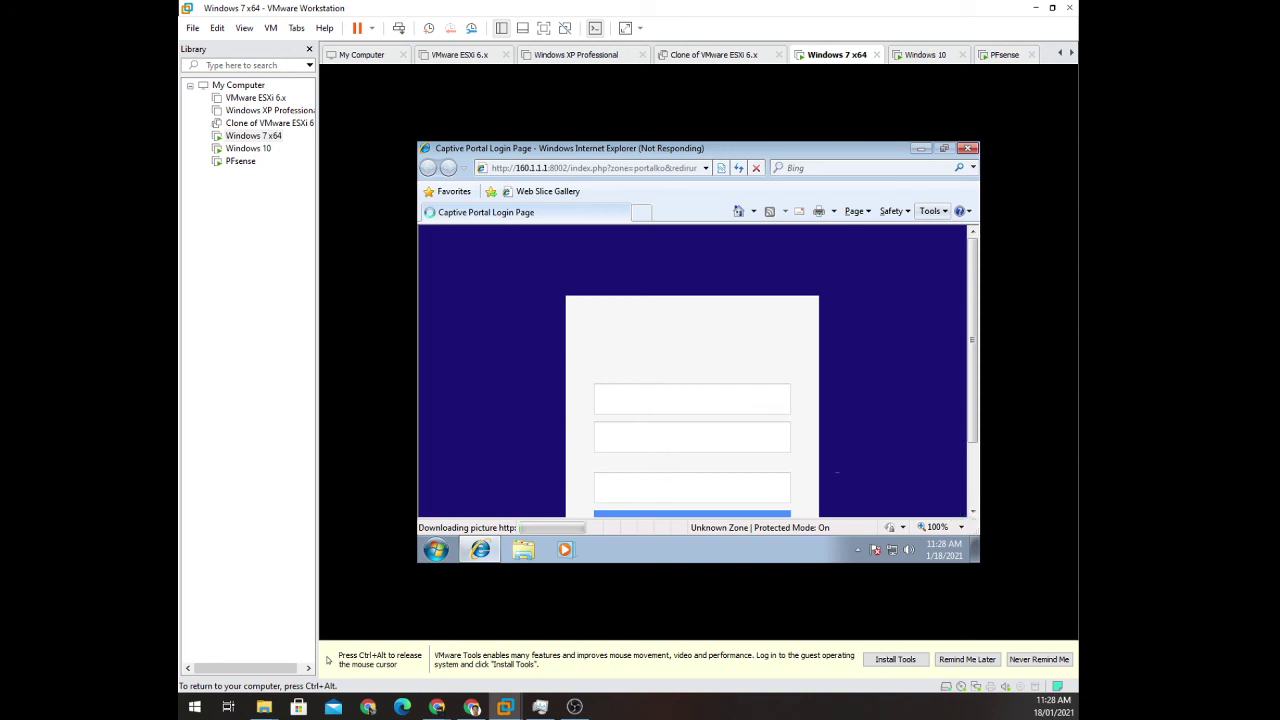
pyautogui.hotkey('ctrl', 'alt')
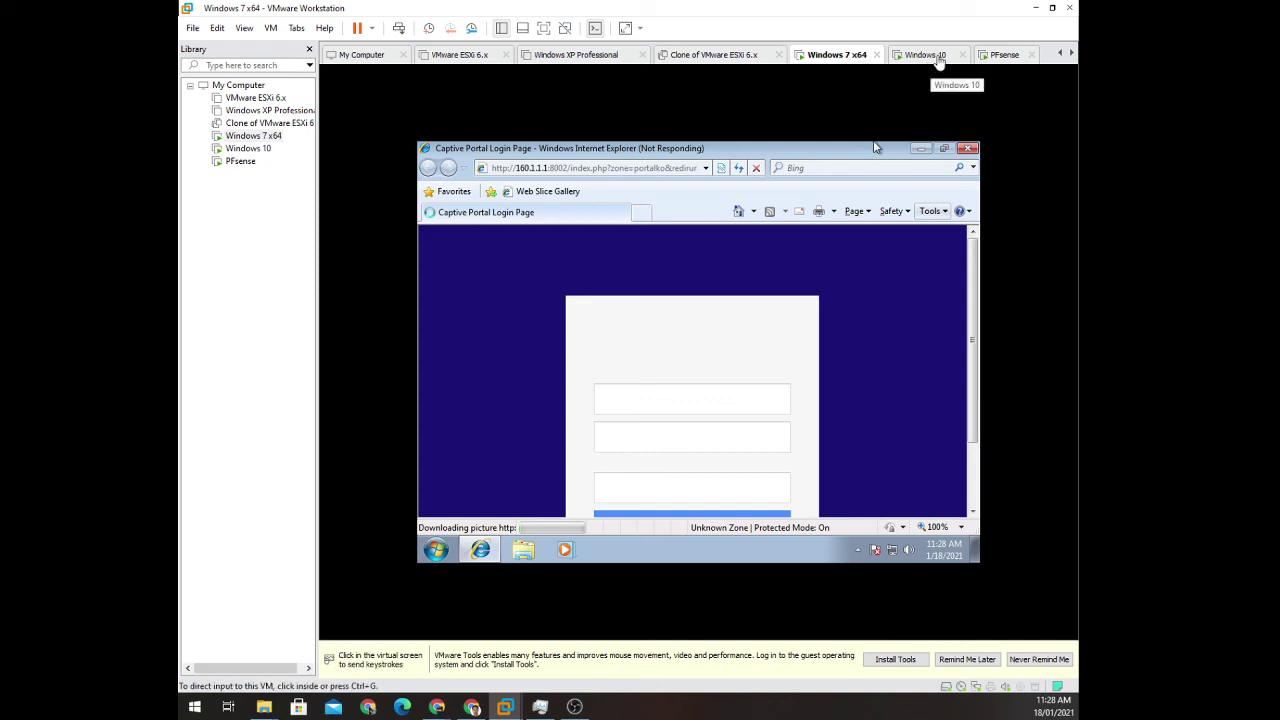
pyautogui.click(999, 502)
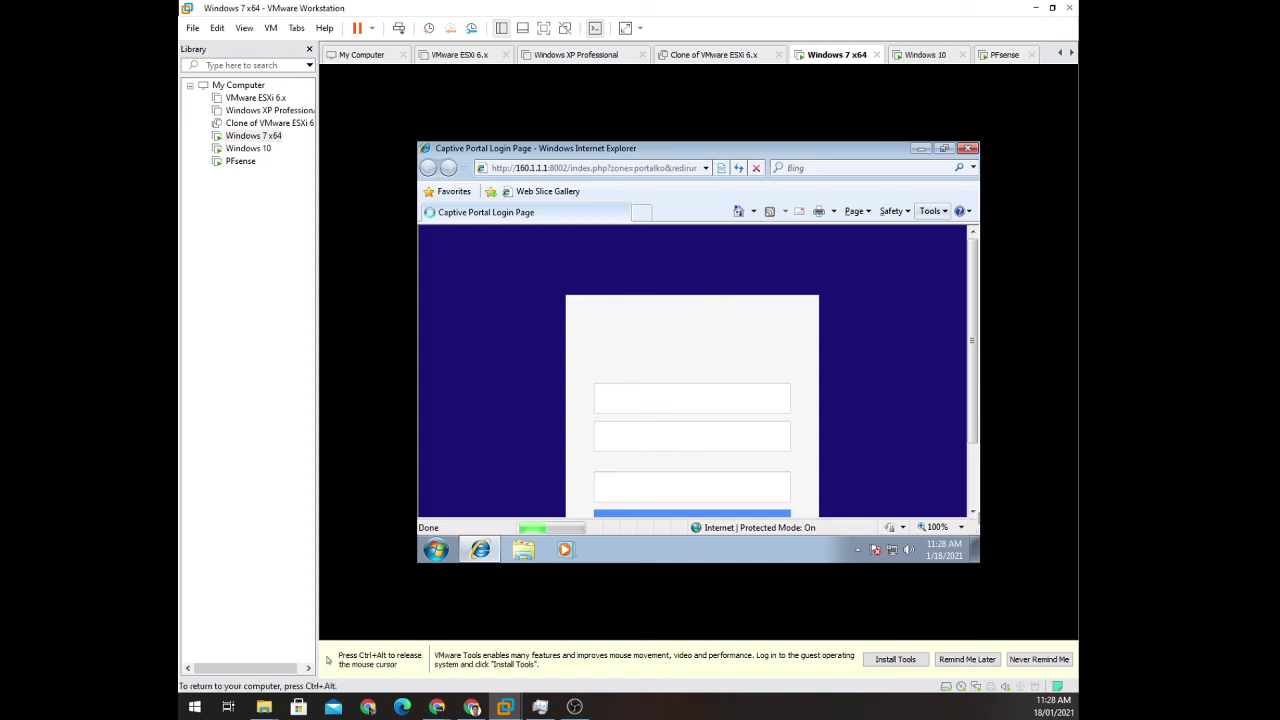
pyautogui.hotkey('ctrl', 'alt')
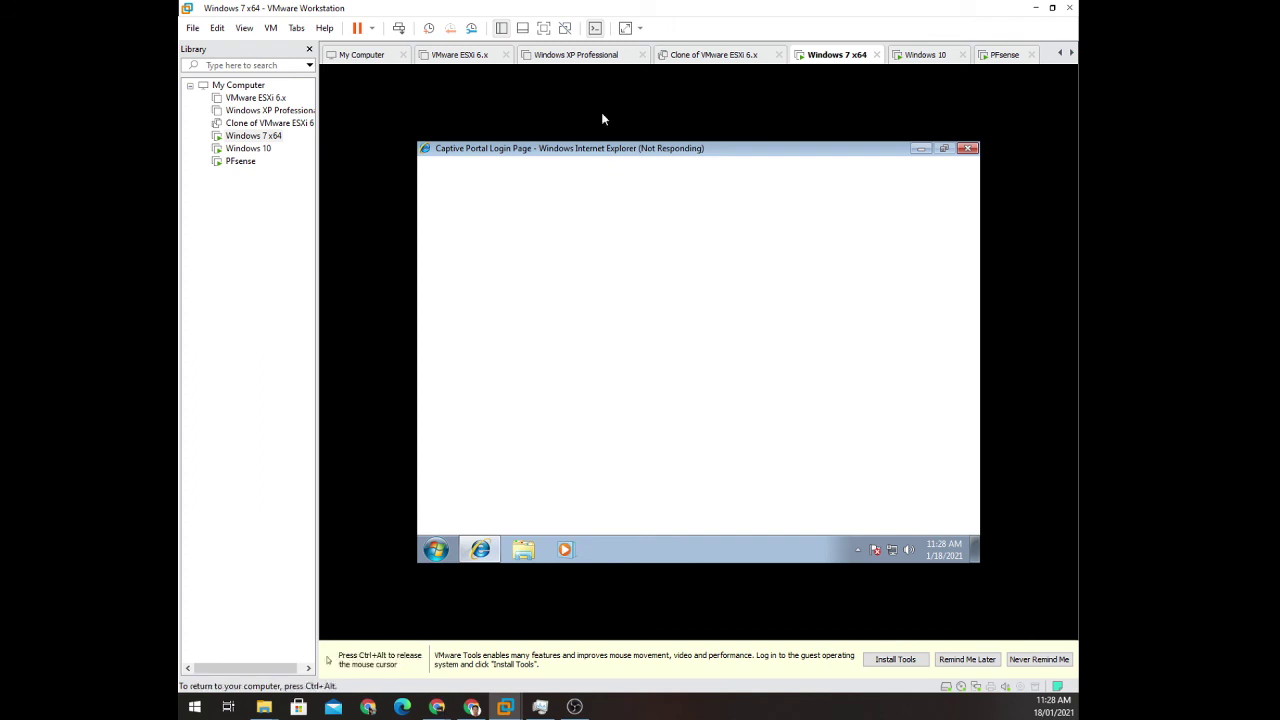
# Back on the Windows 10 VM, load facebook.com from the captive portal's Chrome tab.
pyautogui.click(927, 58)
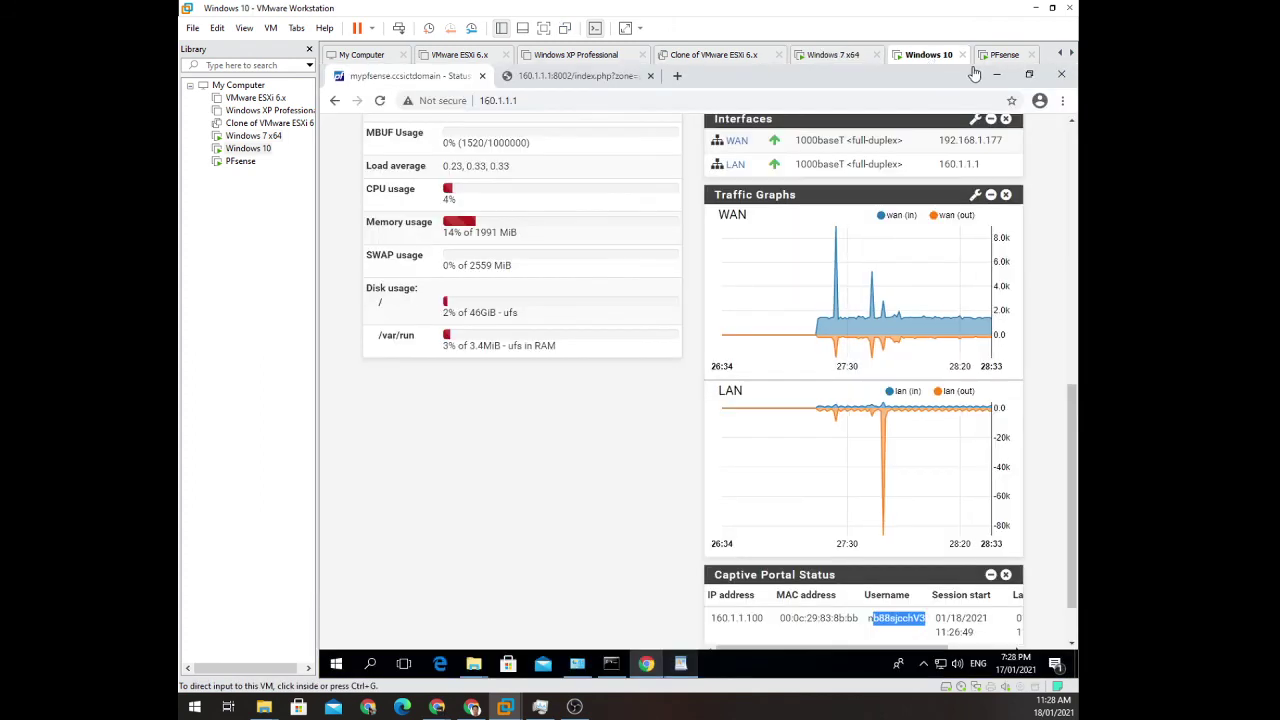
pyautogui.click(1000, 56)
pyautogui.click(924, 58)
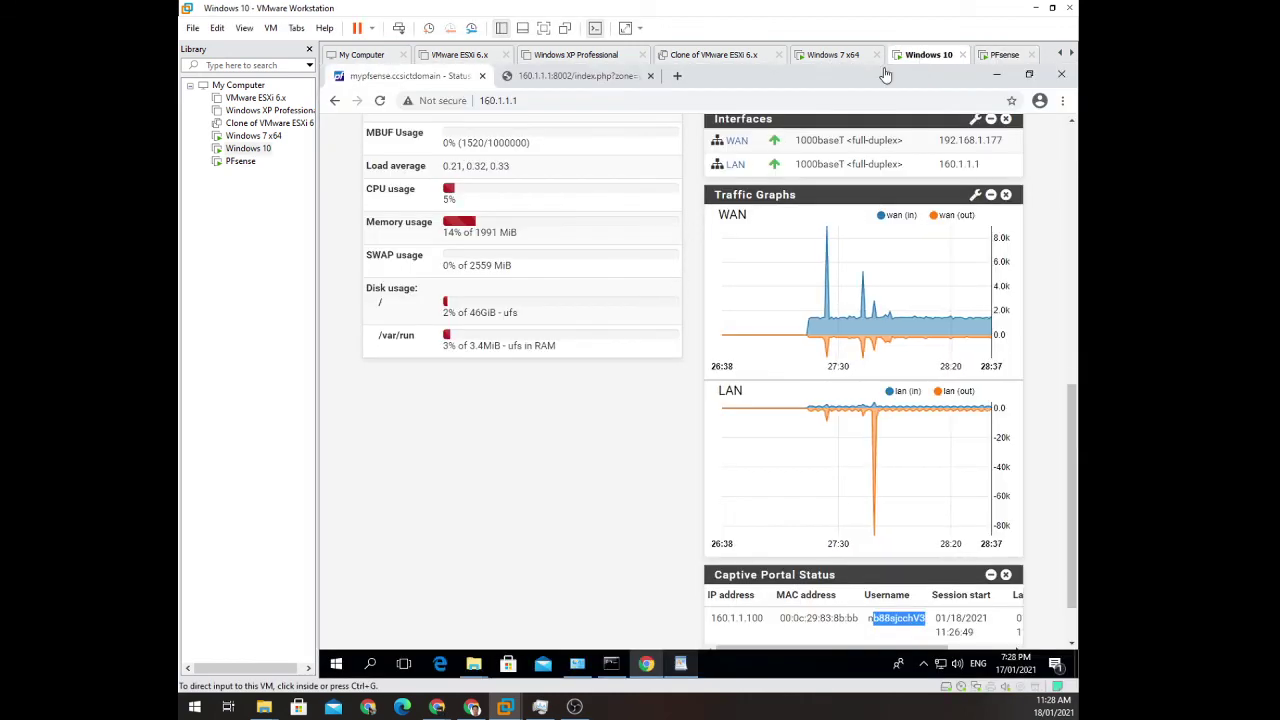
pyautogui.click(548, 78)
pyautogui.click(520, 102)
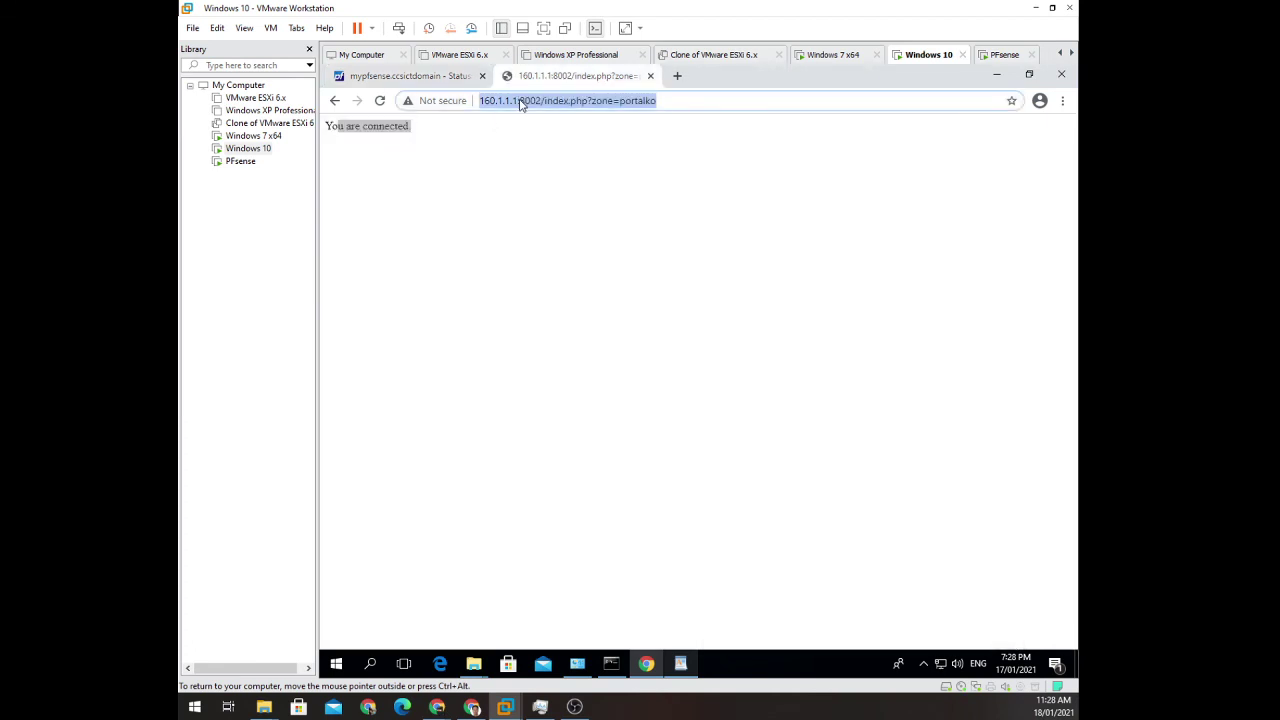
pyautogui.write('face')
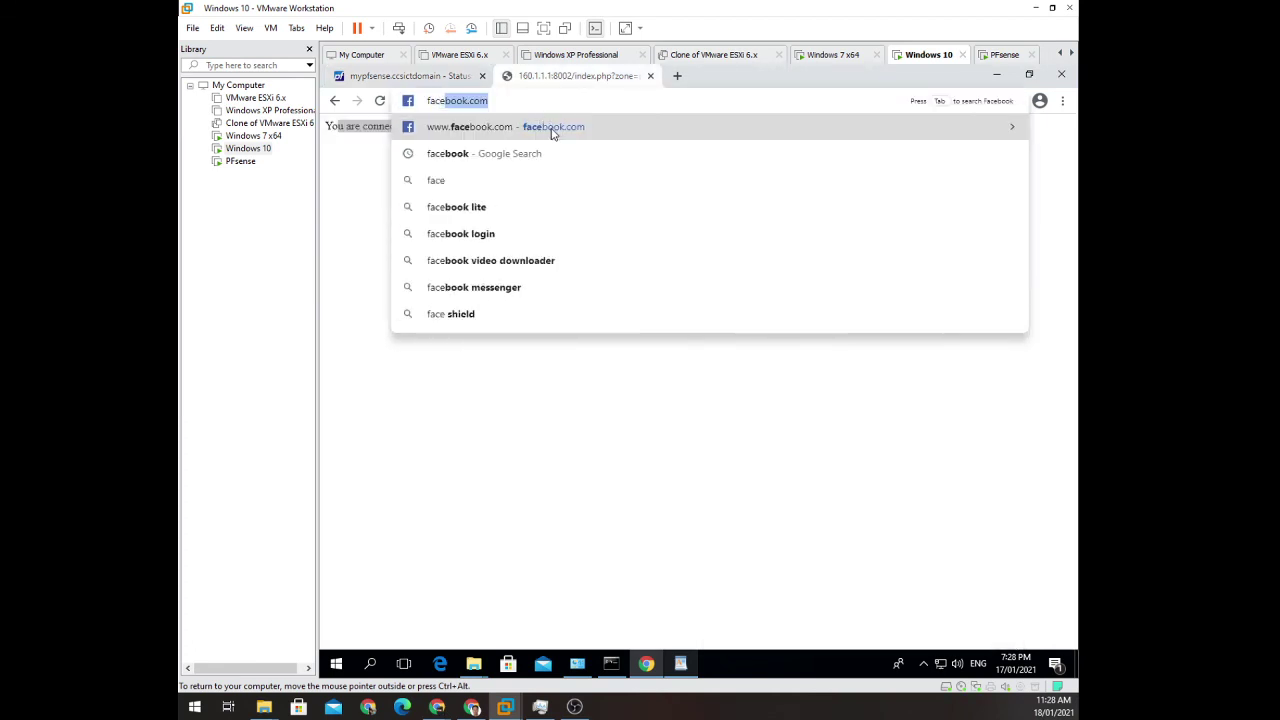
pyautogui.click(552, 133)
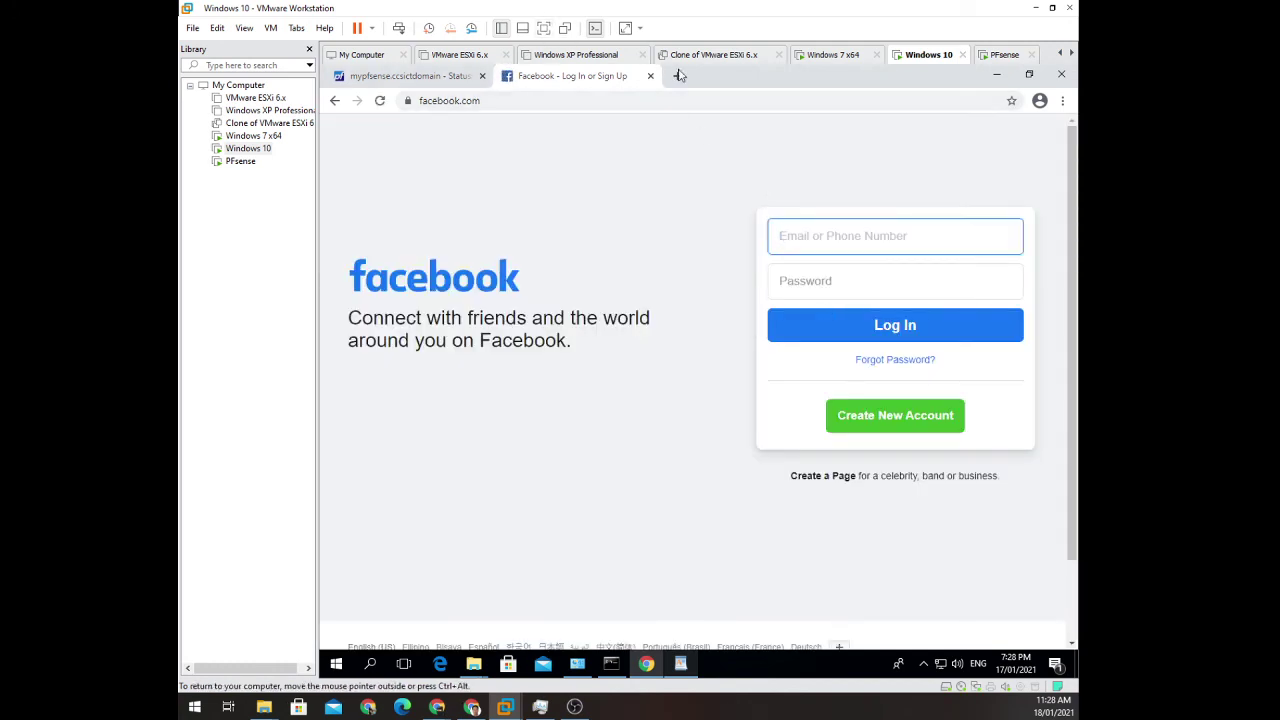
# Search Google for youtube and open the YouTube site from the results.
pyautogui.click(628, 101)
pyautogui.write('you')
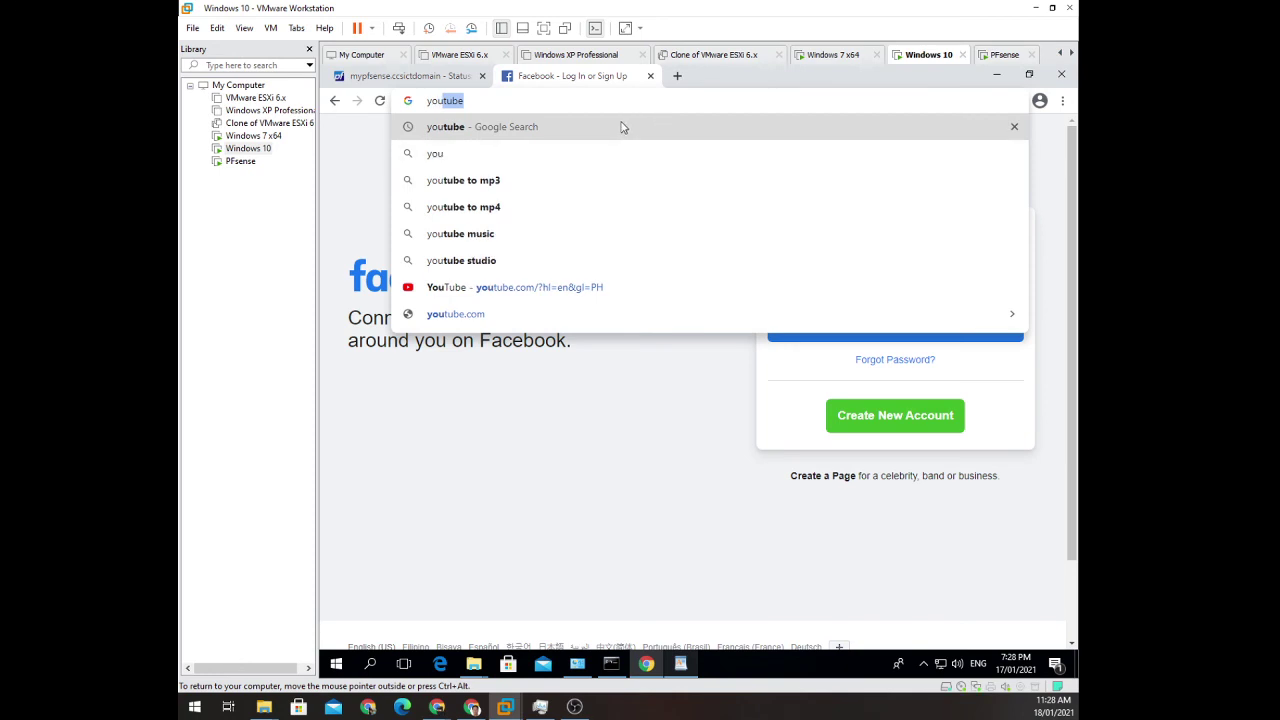
pyautogui.click(620, 127)
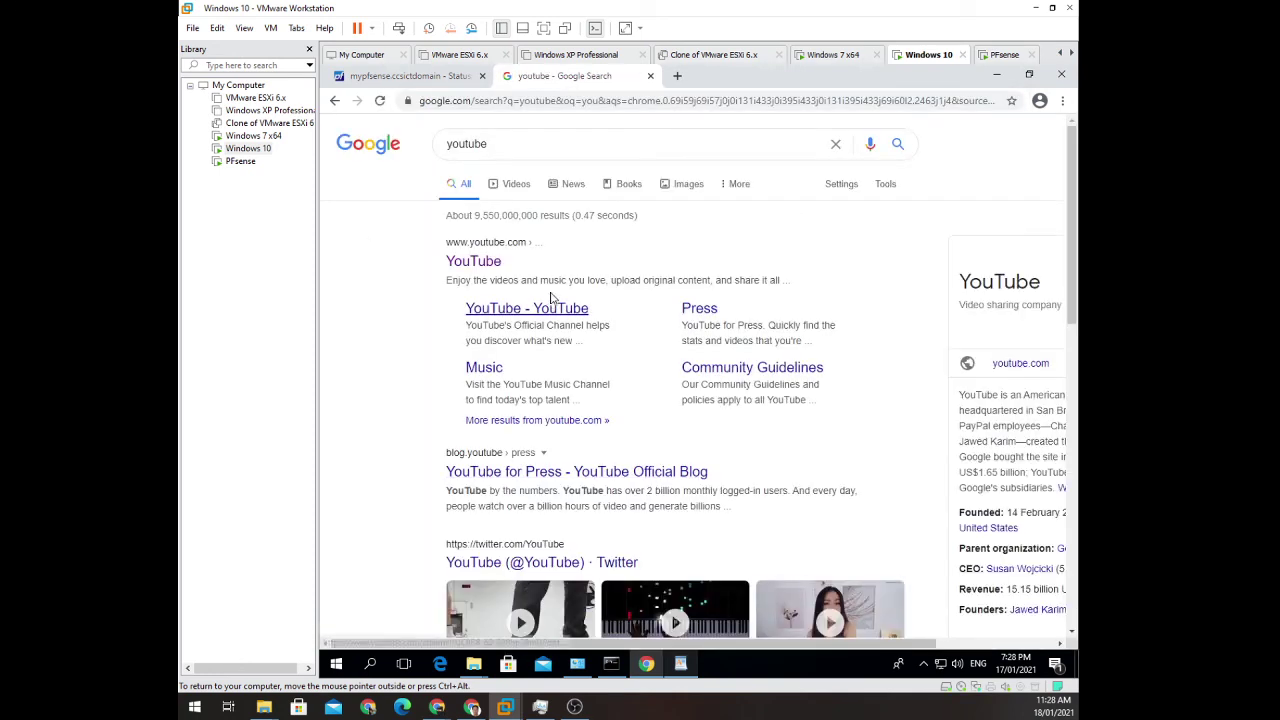
pyautogui.click(484, 262)
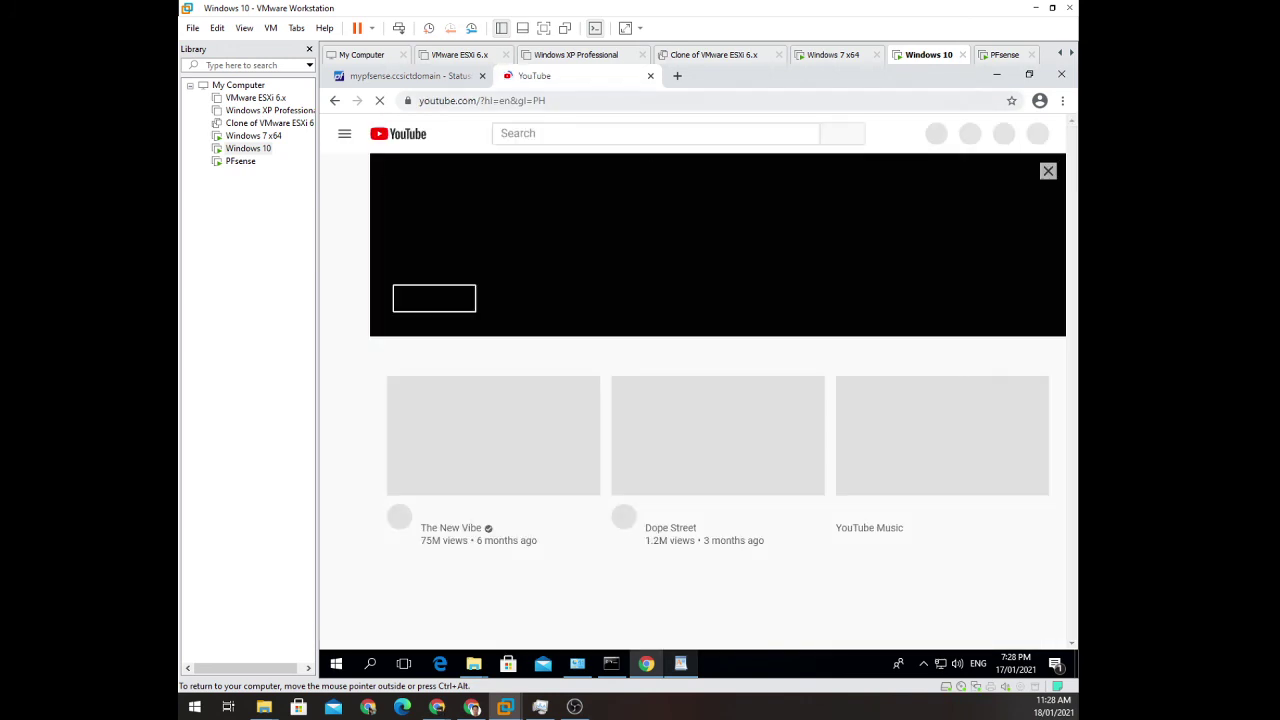
# In a new tab, search Google for speed test and run the internet speed test.
pyautogui.click(677, 76)
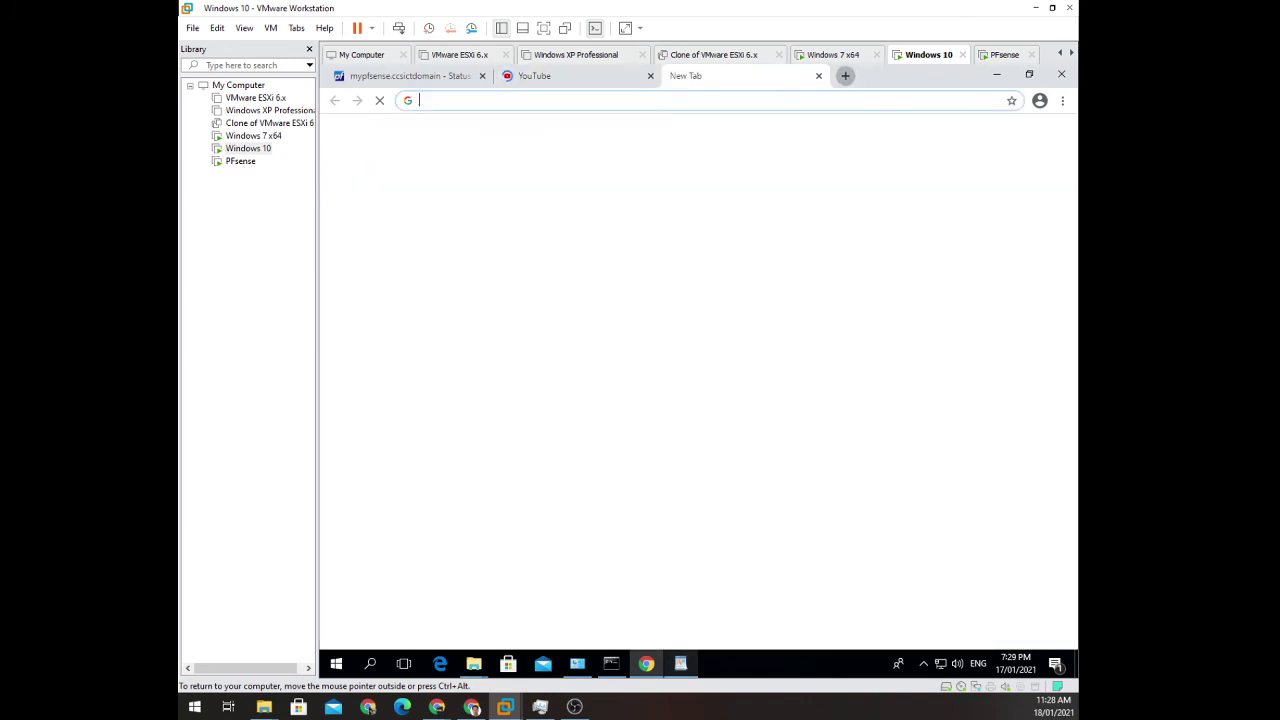
pyautogui.write('speed test')
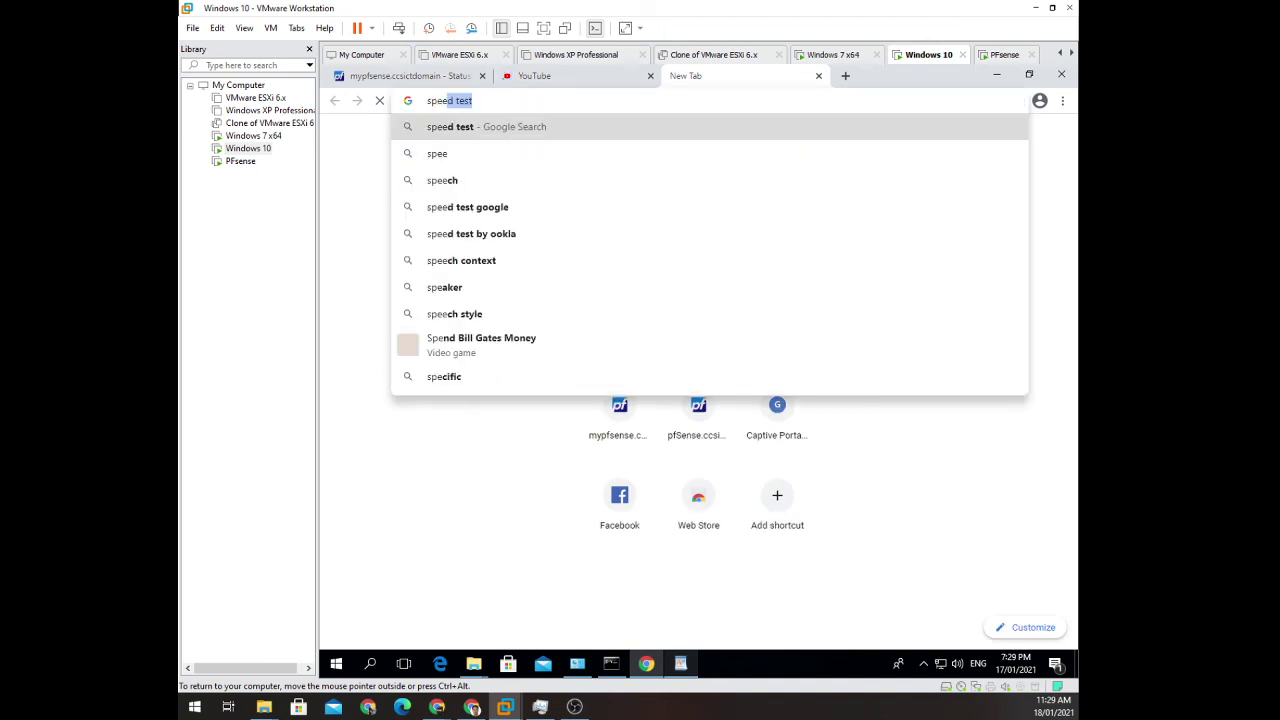
pyautogui.press('Return')
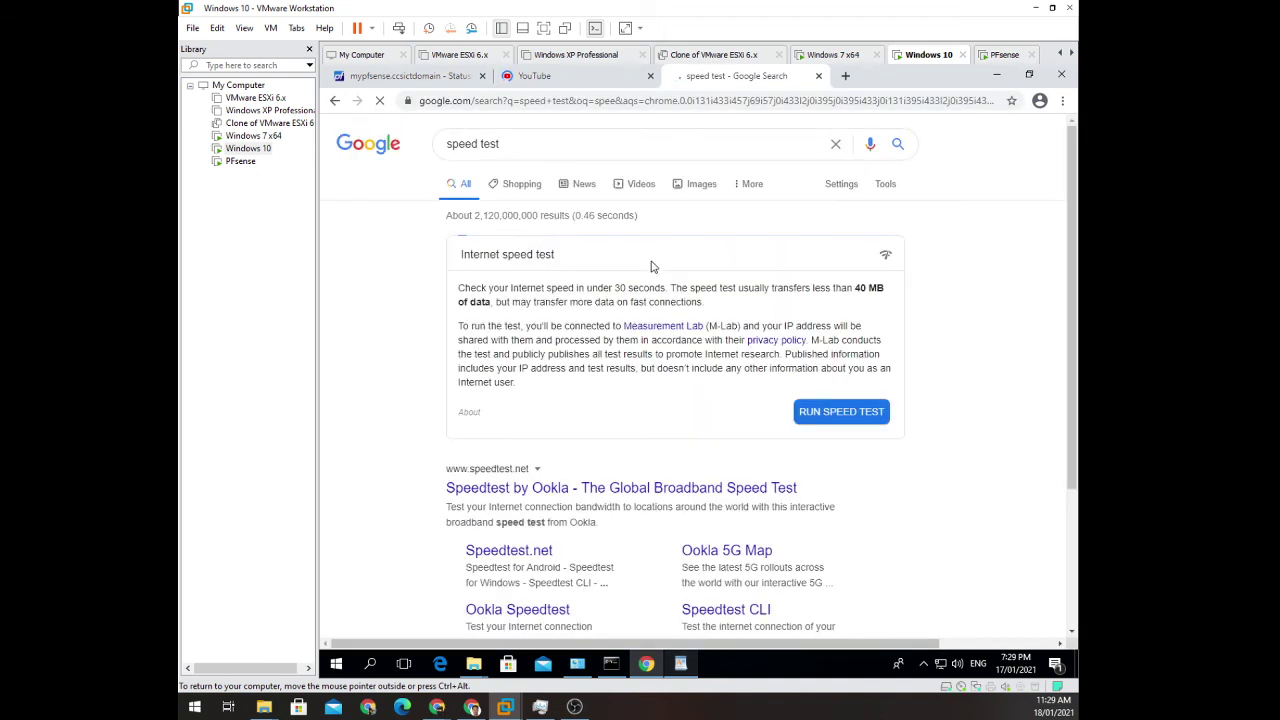
pyautogui.click(870, 424)
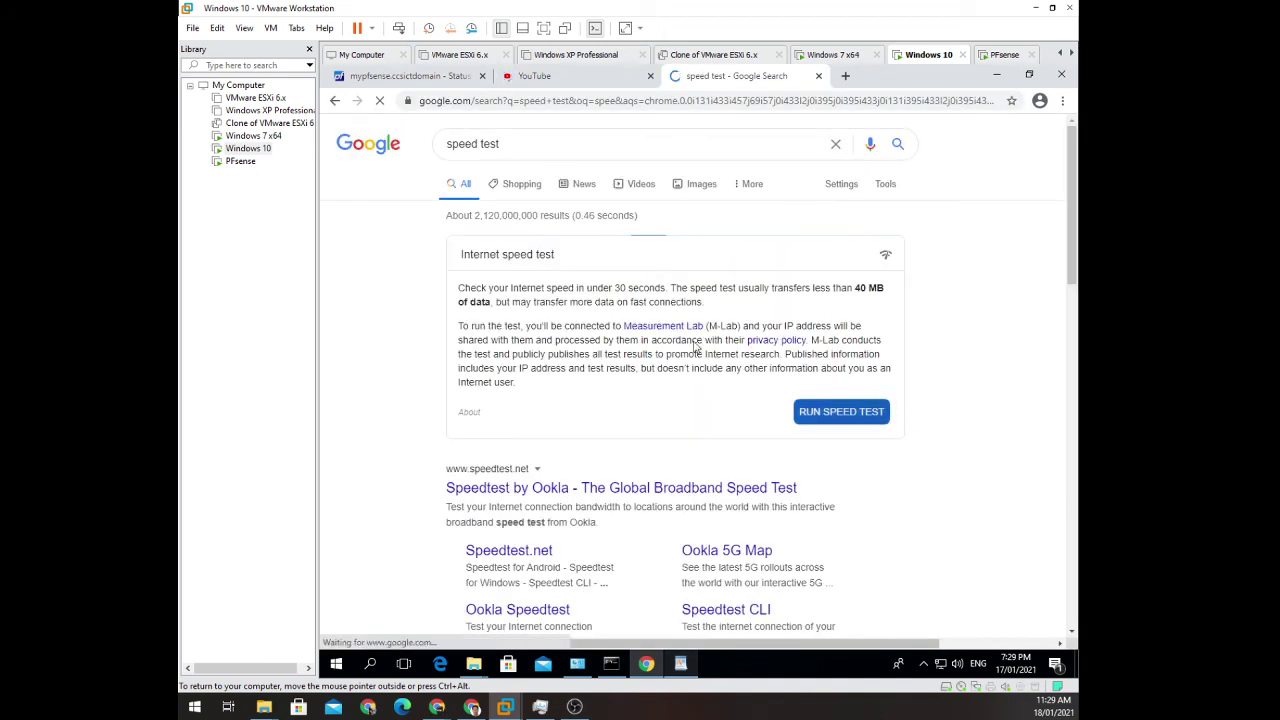